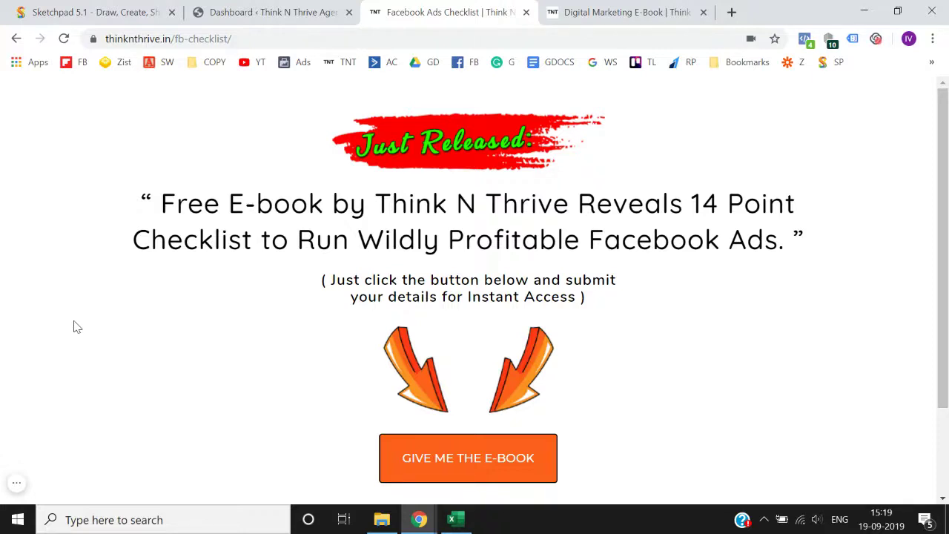
Examine the Facebook Ads checklist landing page, covering its headline, the instruction below it and the e-book button
scroll(75, 327, down, 2)
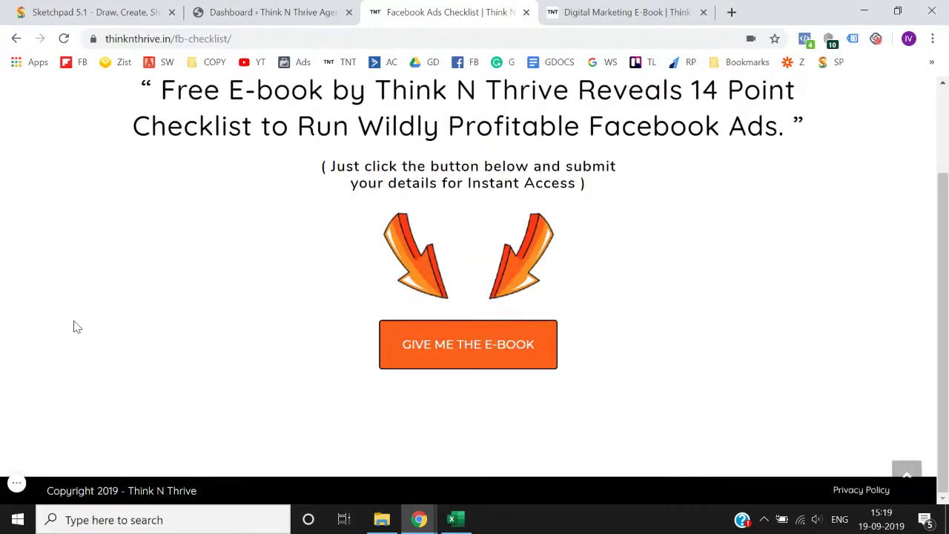
scroll(75, 327, up, 2)
scroll(74, 327, down, 2)
scroll(75, 327, up, 2)
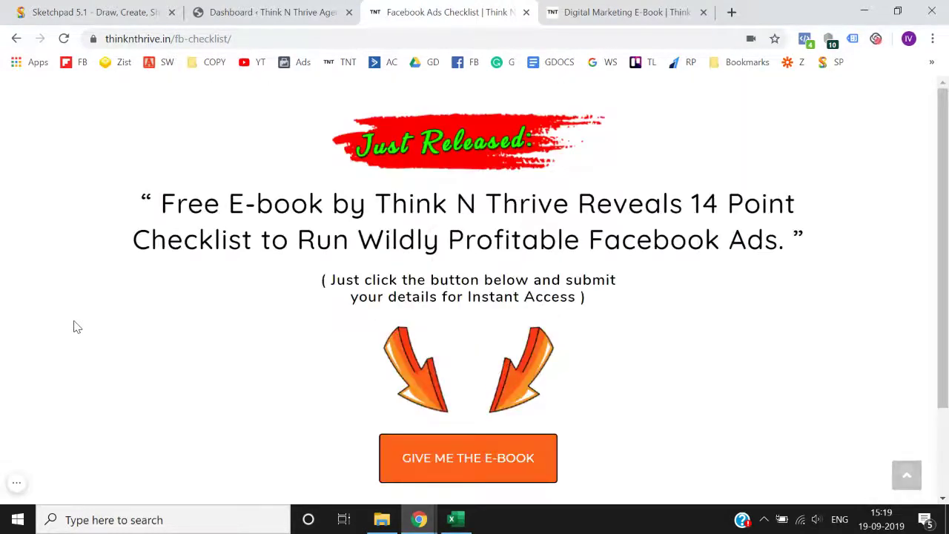
scroll(74, 327, down, 2)
scroll(75, 327, up, 2)
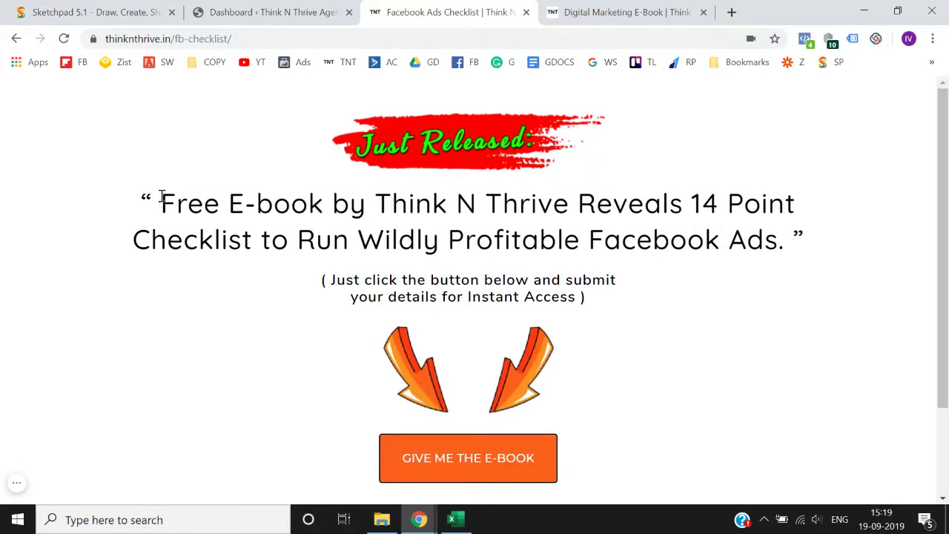
double_click(161, 202)
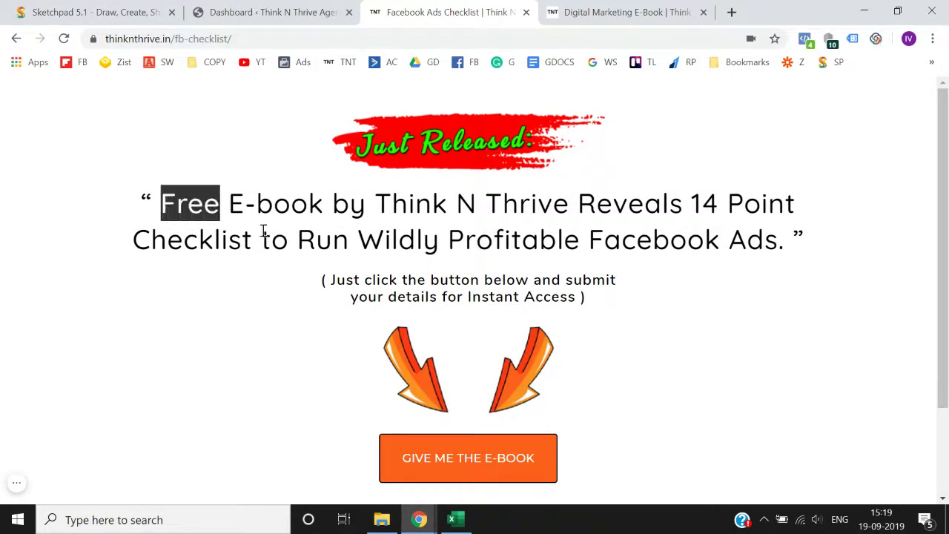
shift+click(572, 331)
click(572, 331)
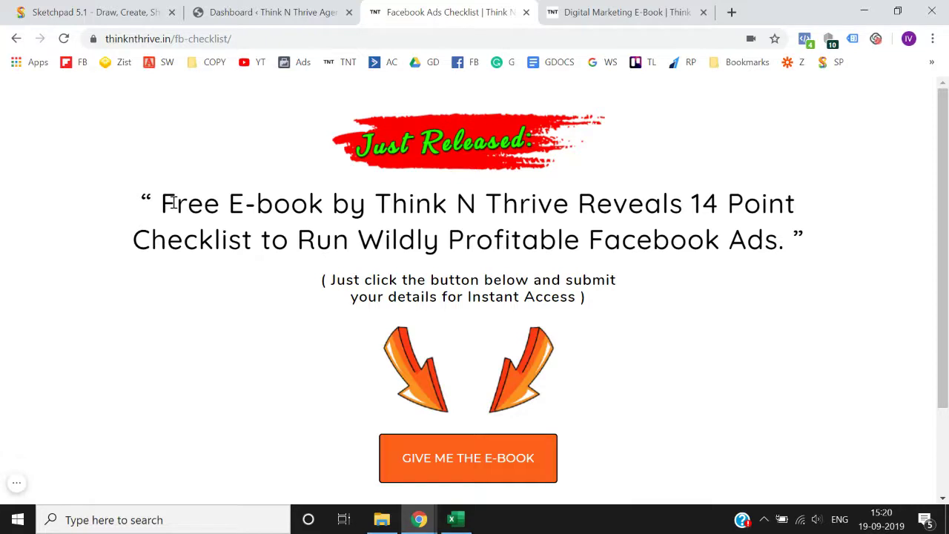
scroll(172, 204, down, 2)
scroll(172, 204, up, 2)
scroll(172, 206, down, 3)
scroll(170, 206, up, 2)
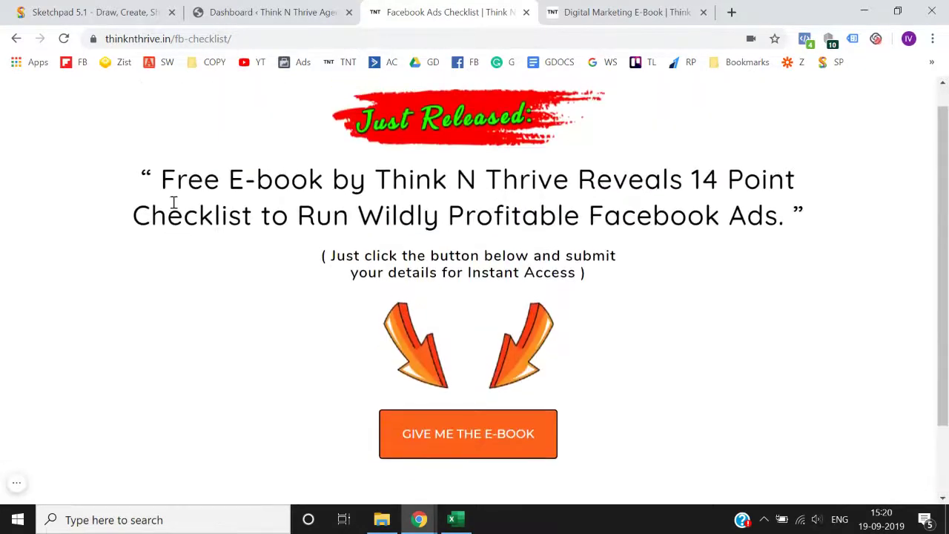
Open the form submission page behind the Facebook Ads checklist offer and review its heading and contact fields
click(456, 421)
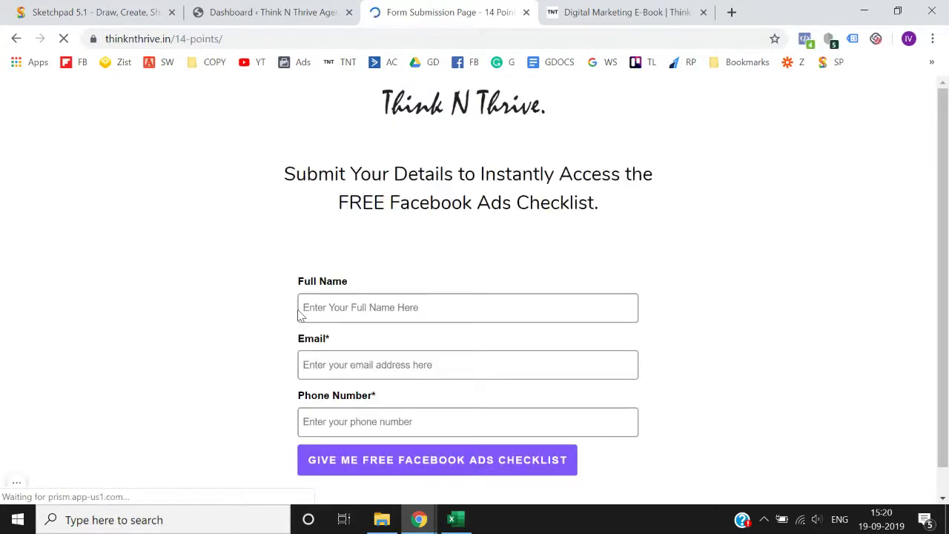
scroll(299, 314, down, 3)
scroll(301, 316, up, 3)
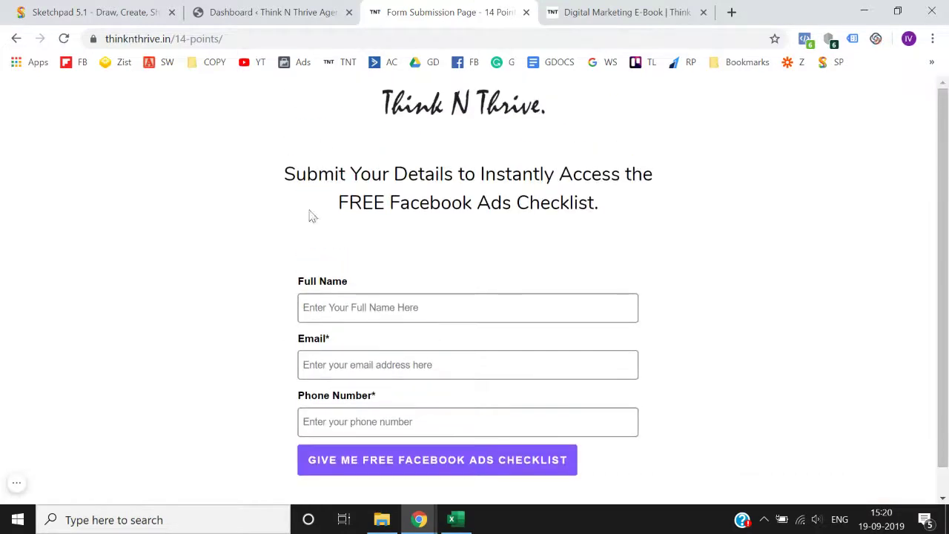
drag(287, 175, 258, 234)
click(625, 256)
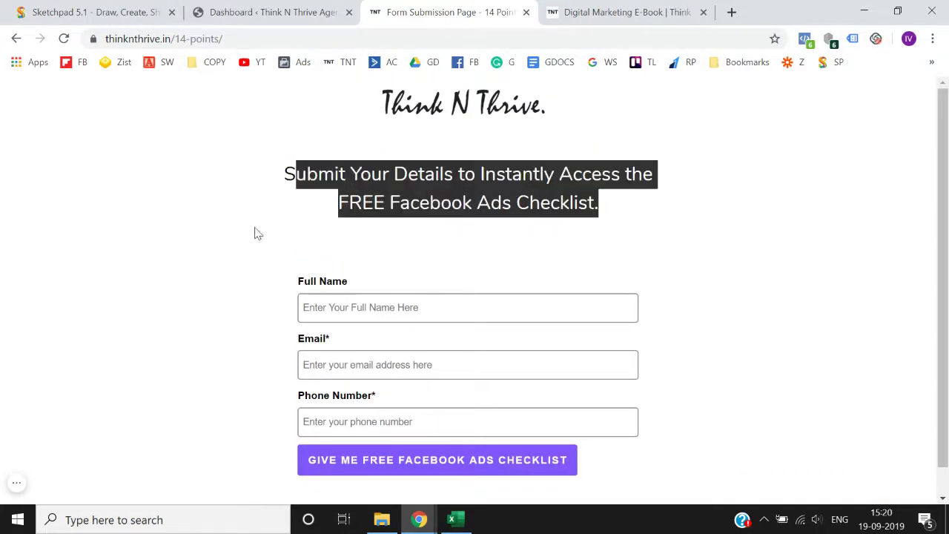
click(251, 276)
scroll(250, 279, down, 1)
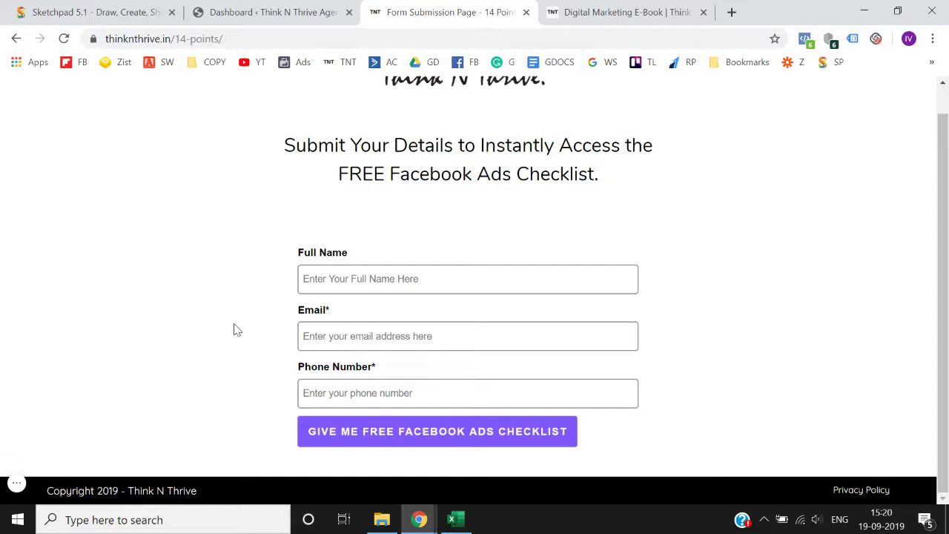
Review the Digital Marketing E-Book landing page and open its form submission page to view the contact fields
click(586, 6)
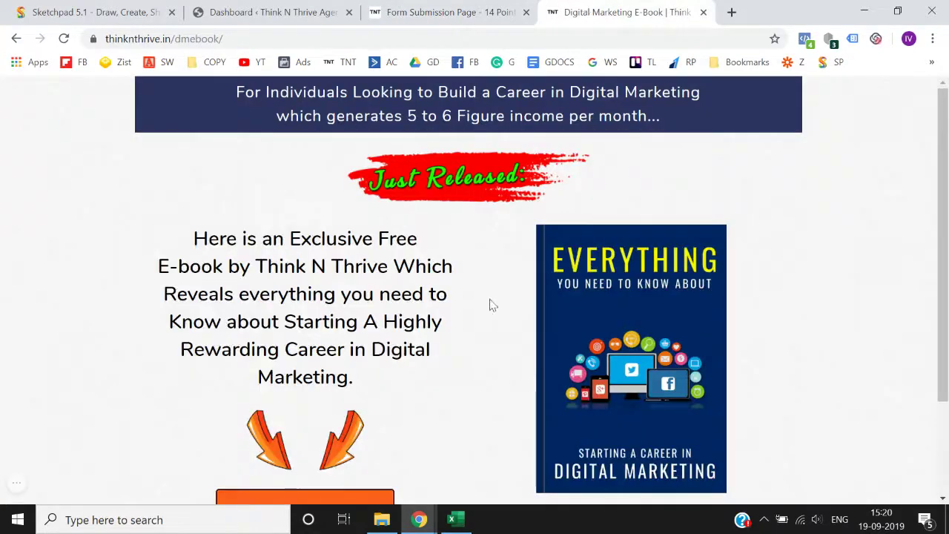
scroll(490, 303, down, 3)
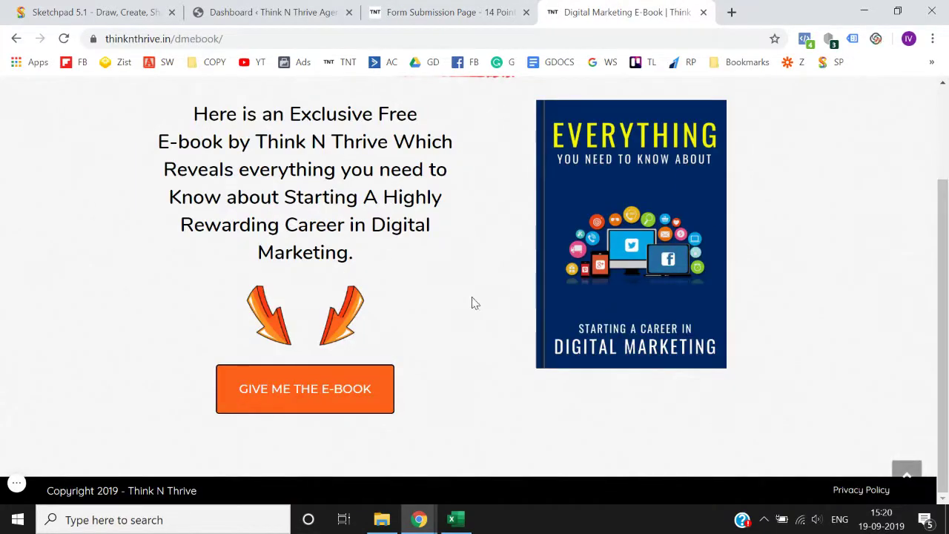
scroll(475, 303, up, 2)
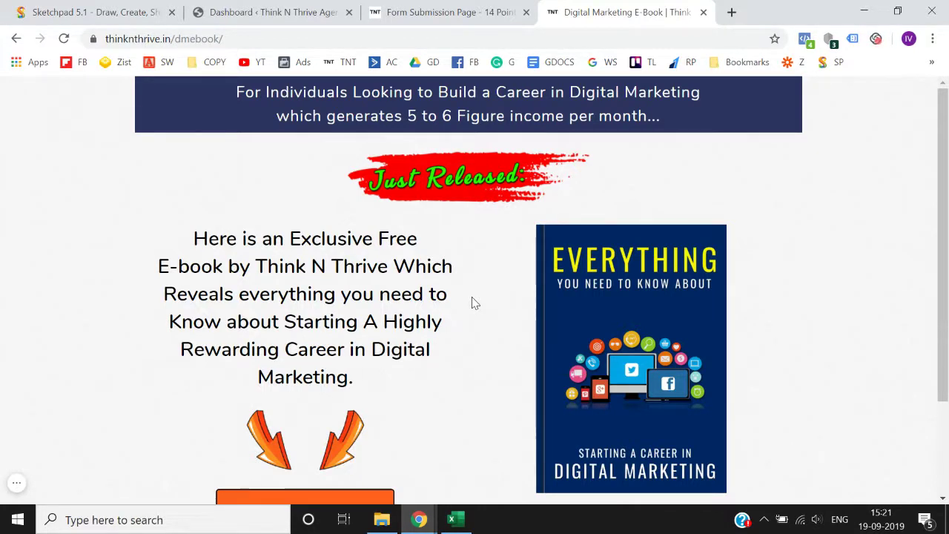
scroll(475, 303, down, 1)
scroll(471, 302, down, 1)
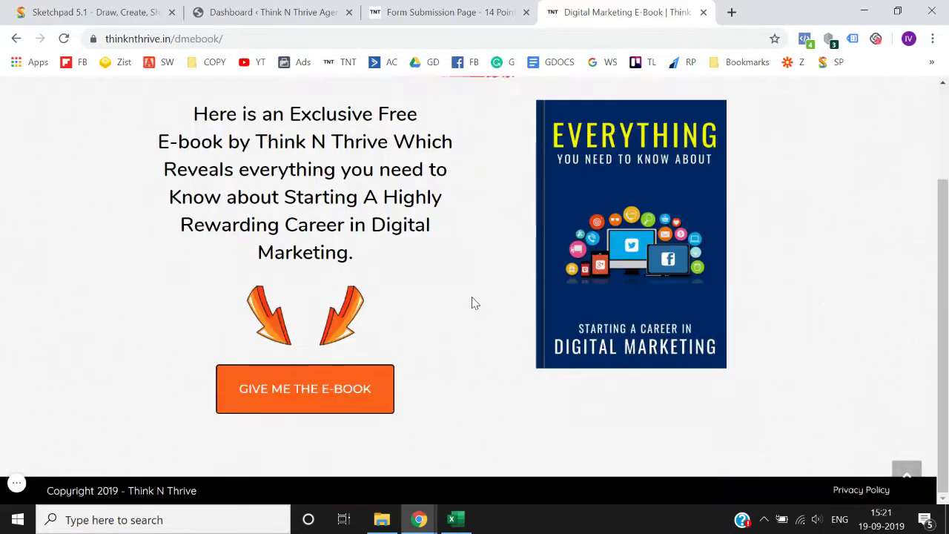
scroll(470, 301, up, 2)
scroll(470, 301, down, 2)
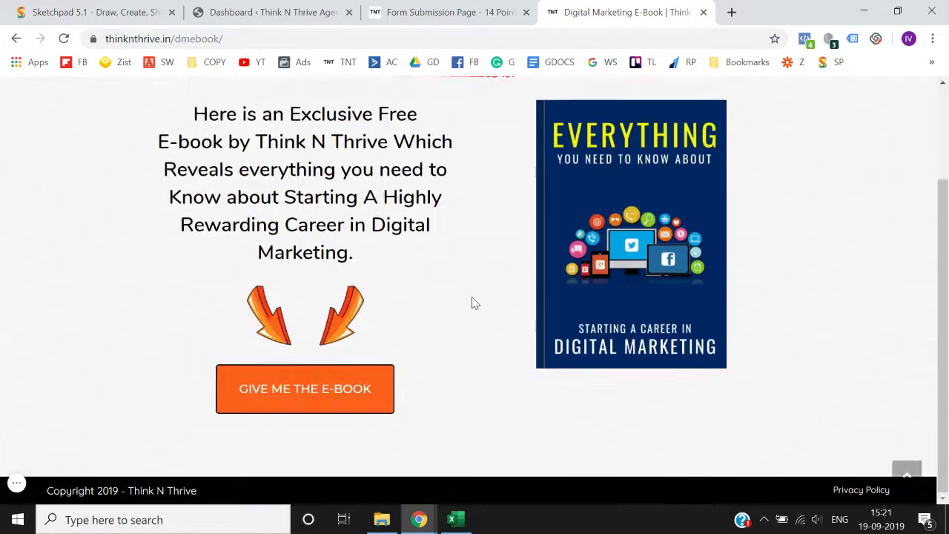
click(316, 397)
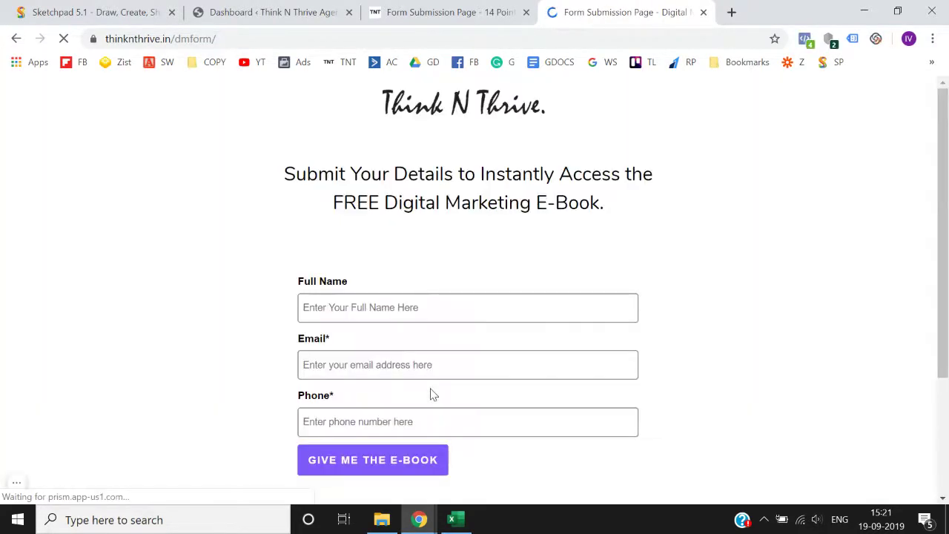
scroll(433, 393, down, 3)
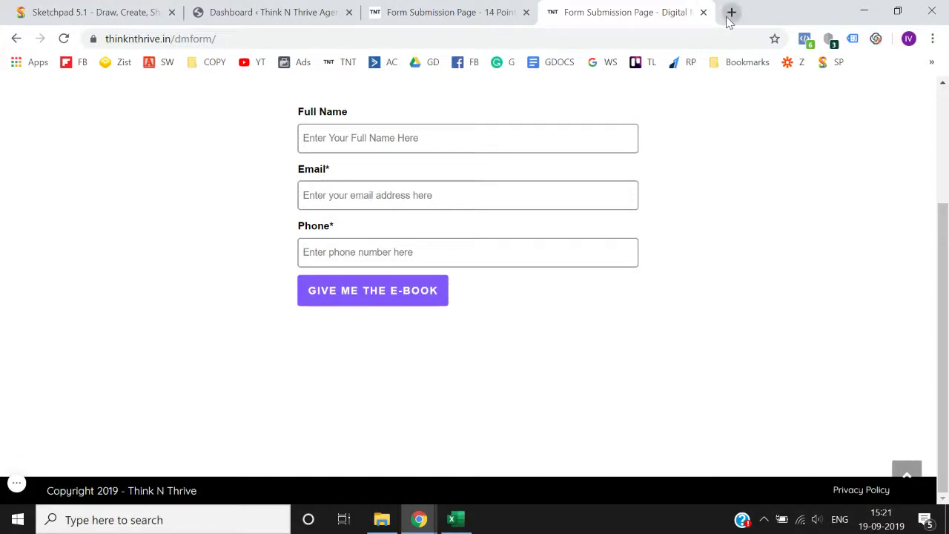
Open the e-book's thank-you page at thinknthrive.in/dmbook in a new browser tab
click(728, 18)
text(thinknthriveagency.co)
key(BackSpace)
key(BackSpace)
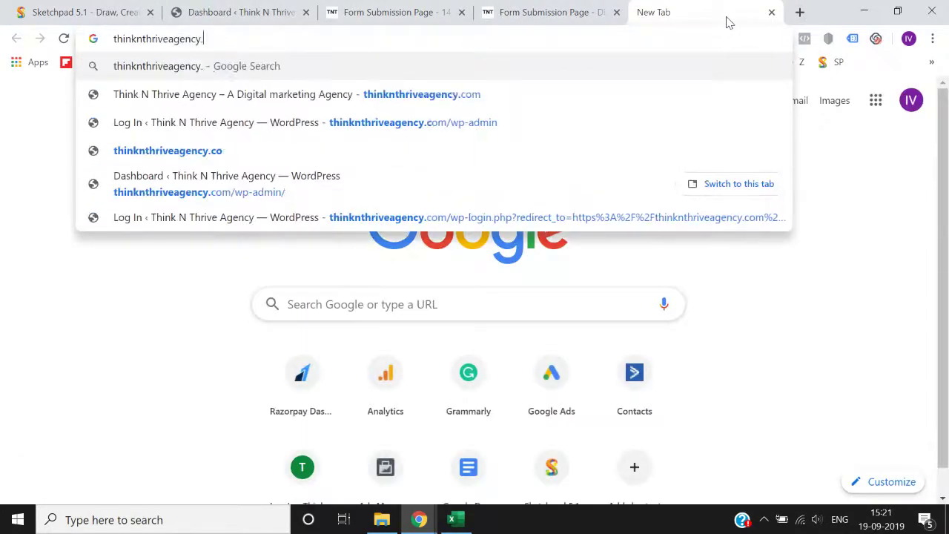
key(BackSpace)
key(BackSpace)
key(BackSpace)
key(BackSpace)
key(BackSpace)
key(BackSpace)
key(BackSpace)
key(BackSpace)
text(e.o)
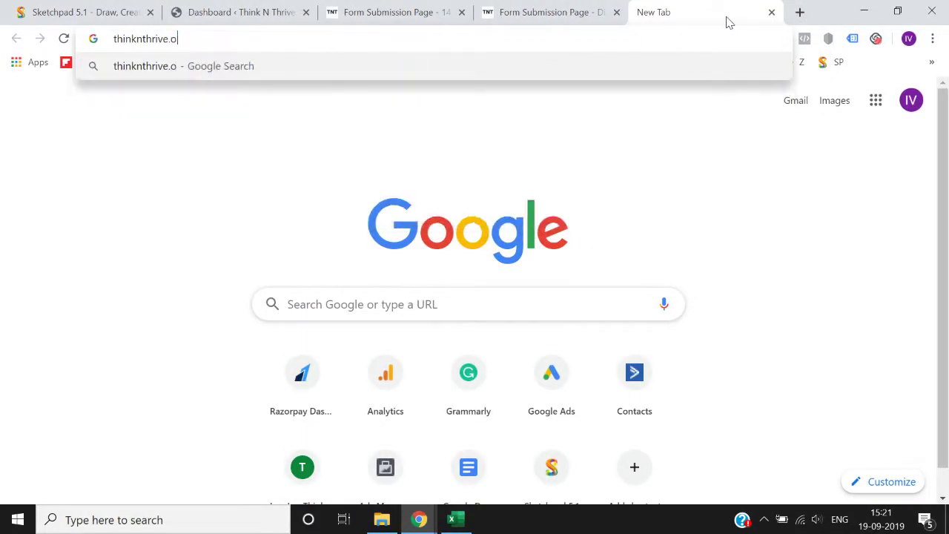
key(BackSpace)
text(in/)
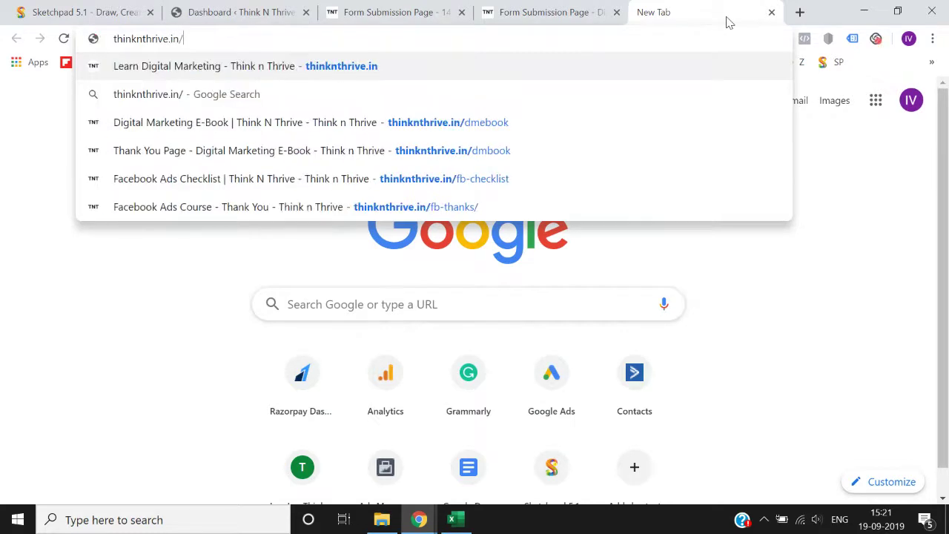
text(dm)
key(Down)
key(Down)
key(Down)
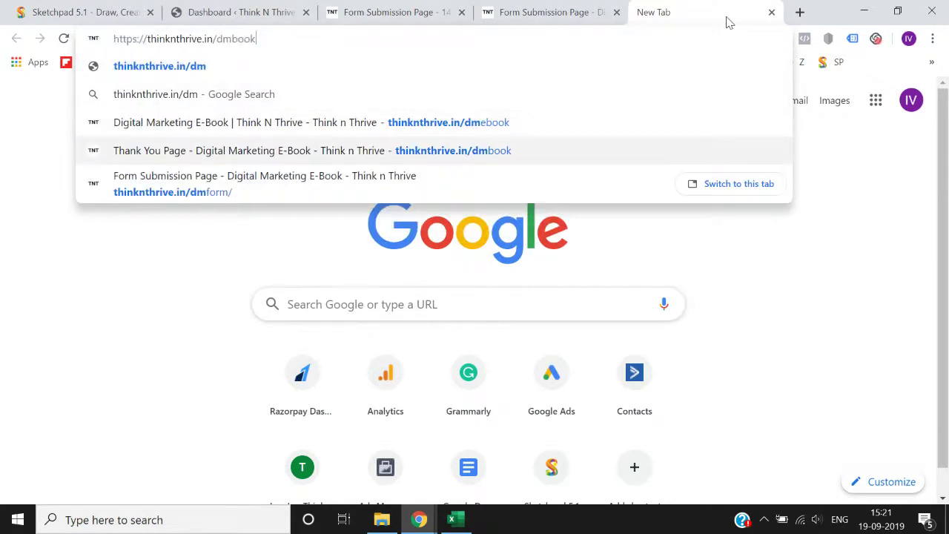
key(Return)
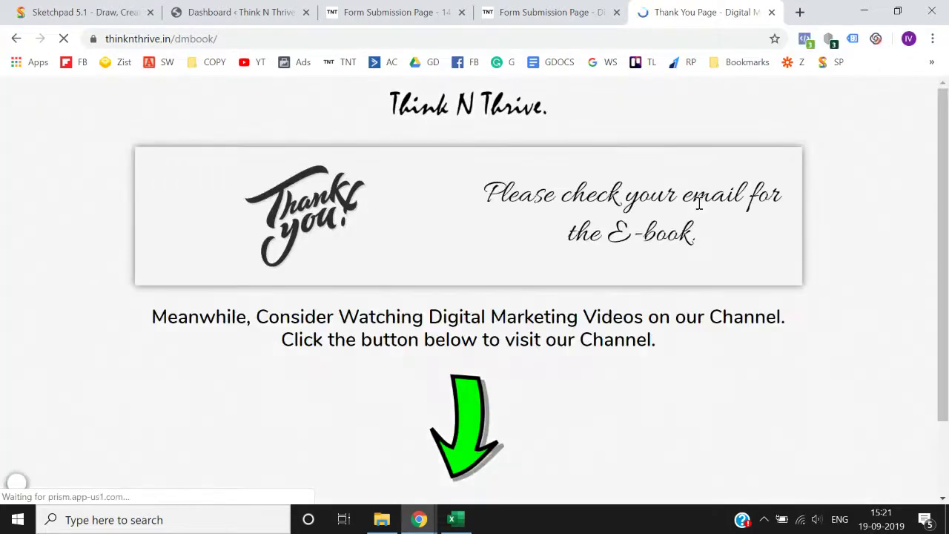
Retrace the e-book funnel from its landing page to the form submission page and the thank-you page
click(524, 10)
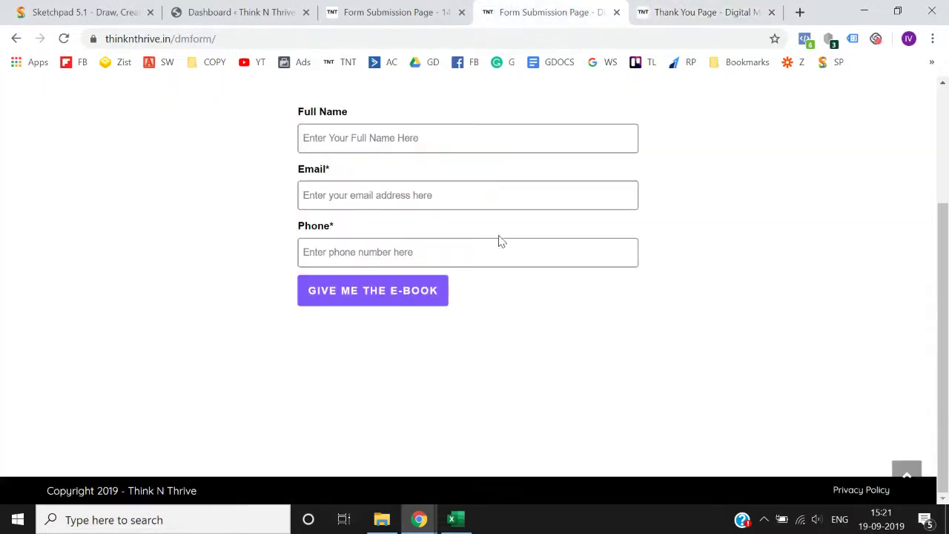
click(13, 39)
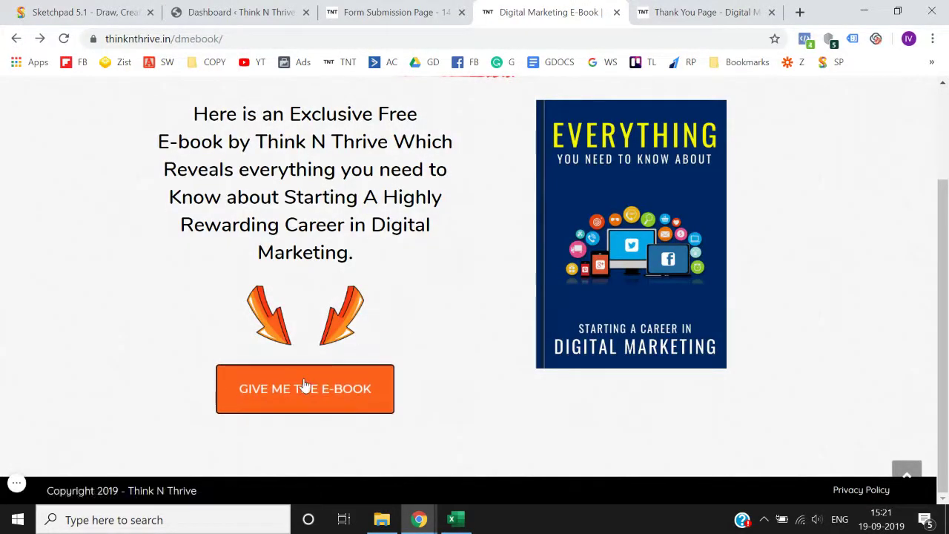
click(296, 388)
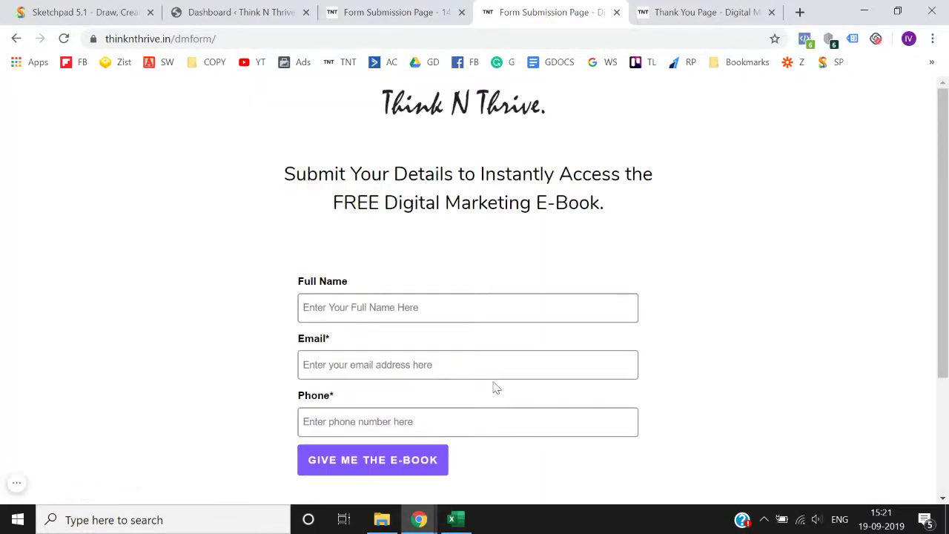
click(697, 12)
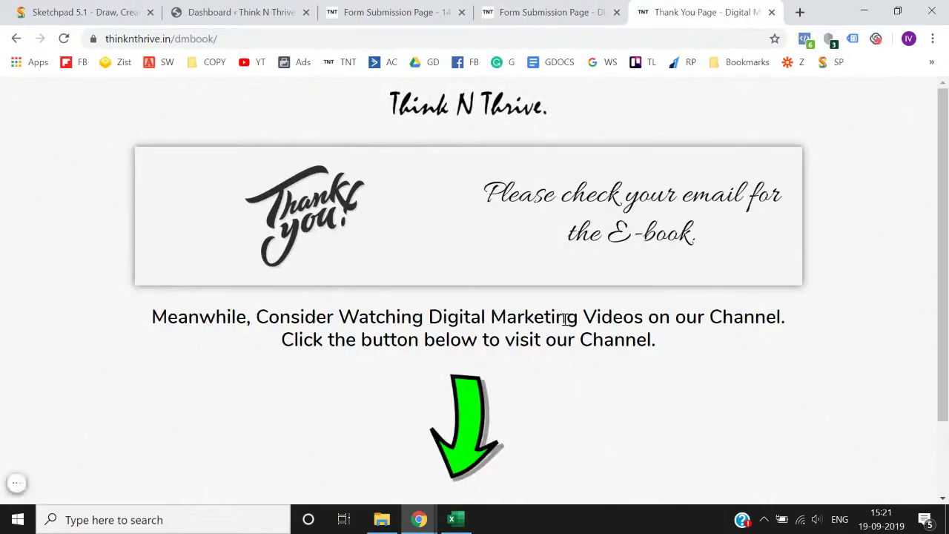
scroll(574, 316, down, 2)
scroll(567, 325, up, 2)
Return the checklist form to its landing page, and sketch a freehand box in Sketchpad to represent a landing page
click(397, 11)
click(15, 37)
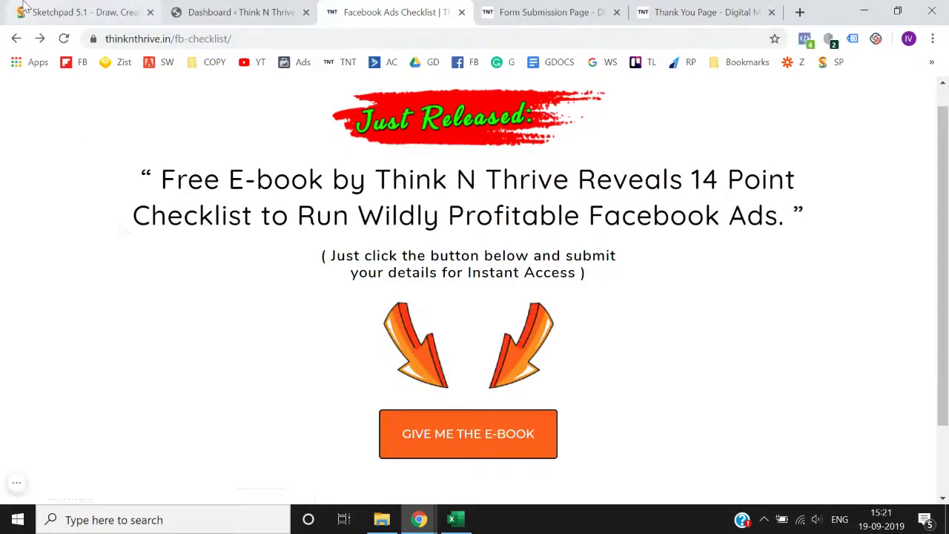
key(ctrl+1)
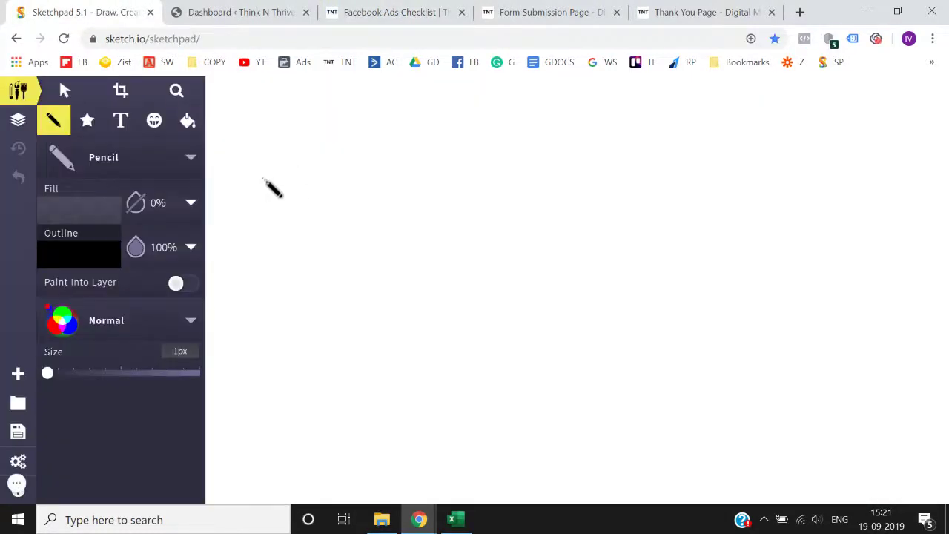
drag(263, 179, 273, 319)
mouse_move(265, 183)
mouse_down()
mouse_move(349, 190)
mouse_move(418, 304)
mouse_move(269, 312)
mouse_up()
Return the e-book form to its landing page, and sketch an arrow from the box in Sketchpad towards a second rough outline
click(538, 11)
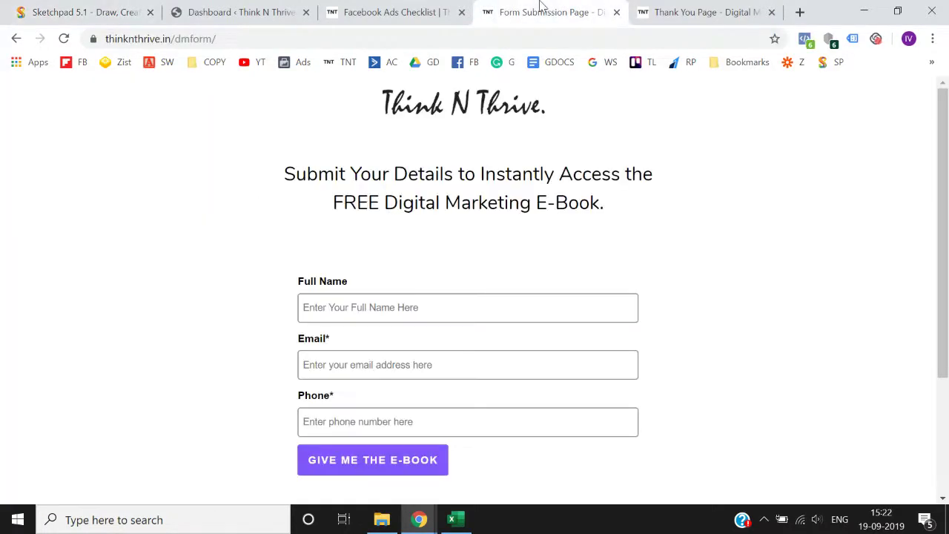
click(16, 38)
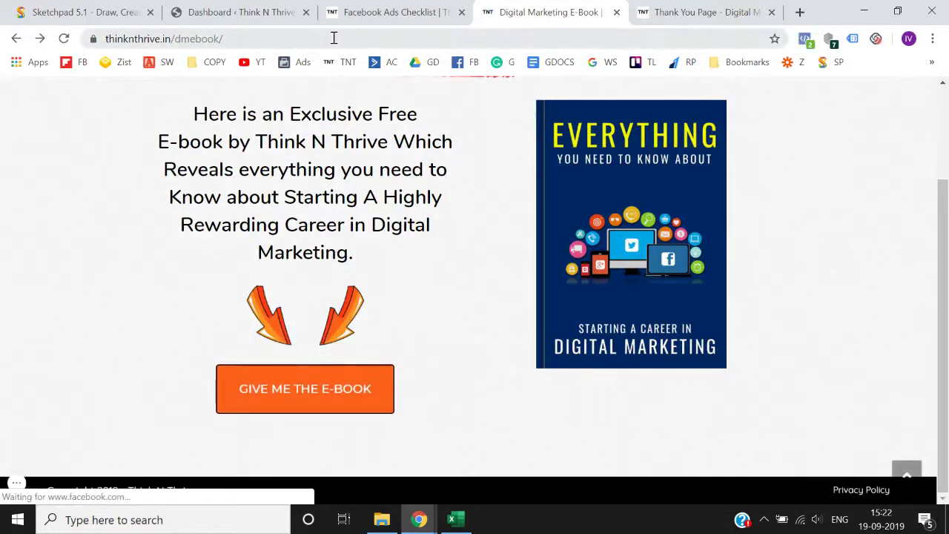
click(81, 11)
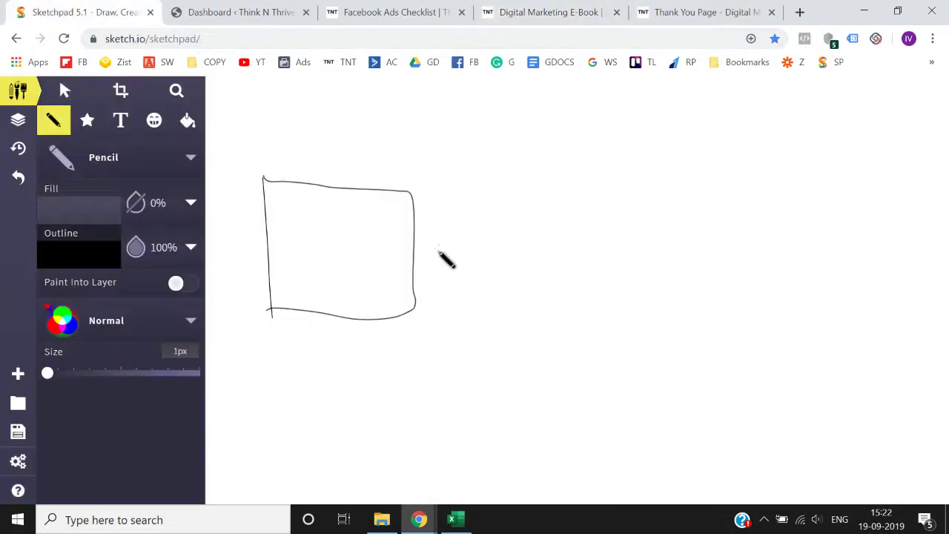
mouse_move(433, 247)
mouse_down()
mouse_move(525, 251)
mouse_move(501, 319)
mouse_up()
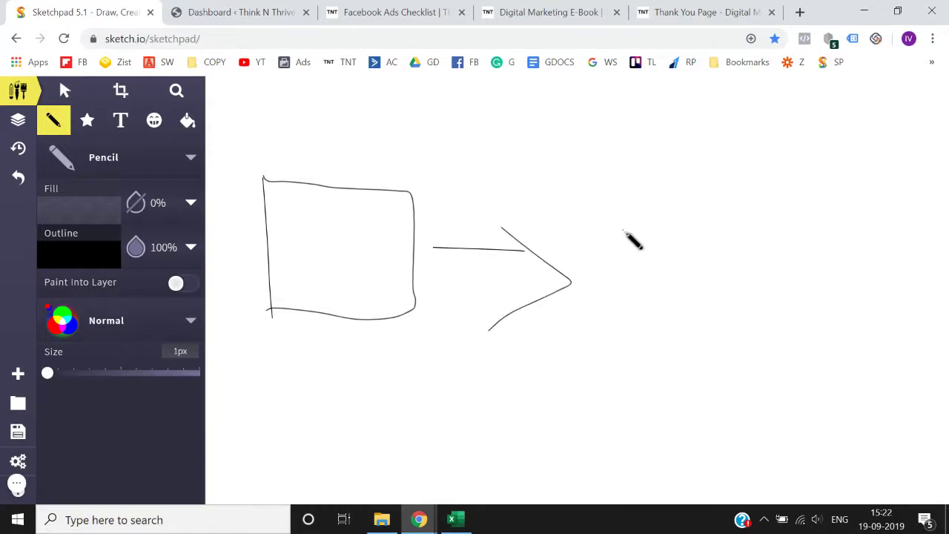
drag(623, 230, 679, 344)
drag(732, 241, 772, 368)
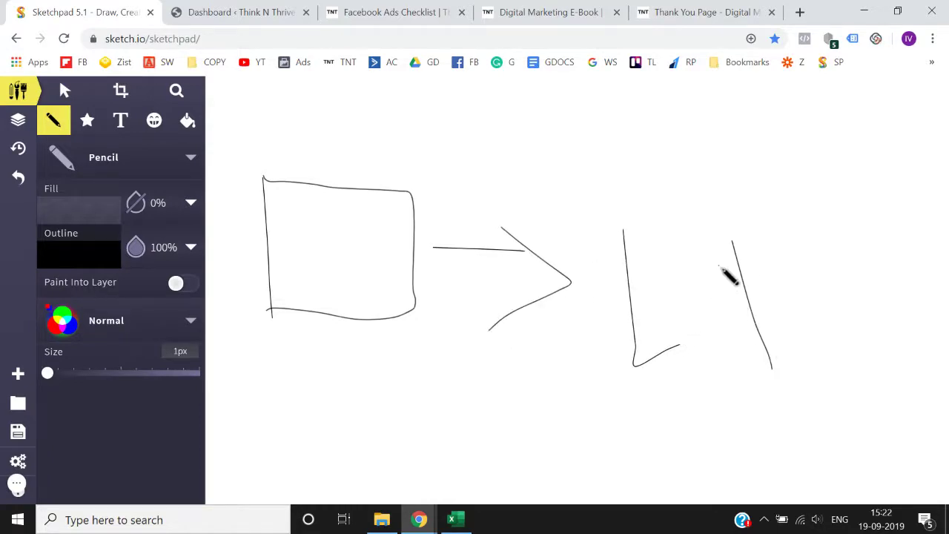
mouse_move(719, 264)
mouse_down()
mouse_move(788, 254)
mouse_move(746, 271)
mouse_up()
Open the Digital Marketing E-Book's form submission page from its landing page
click(585, 6)
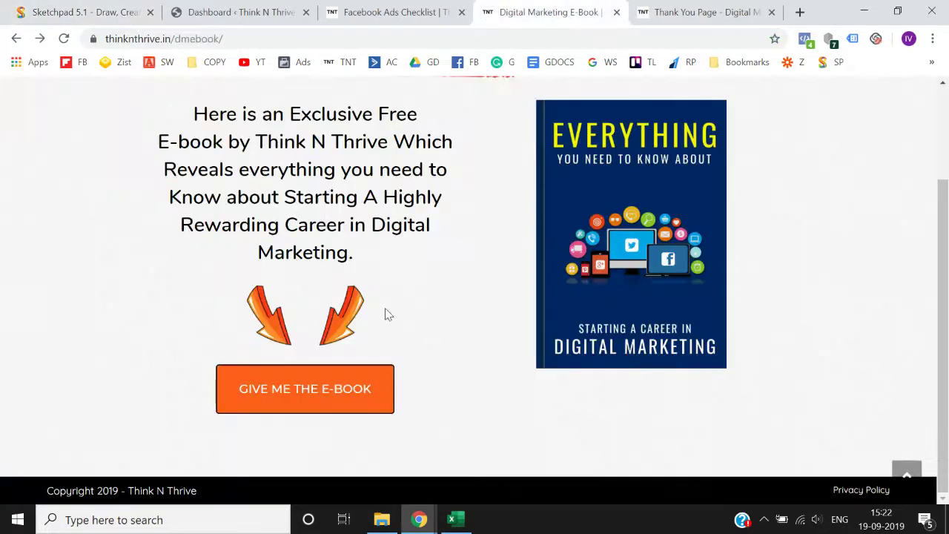
click(331, 416)
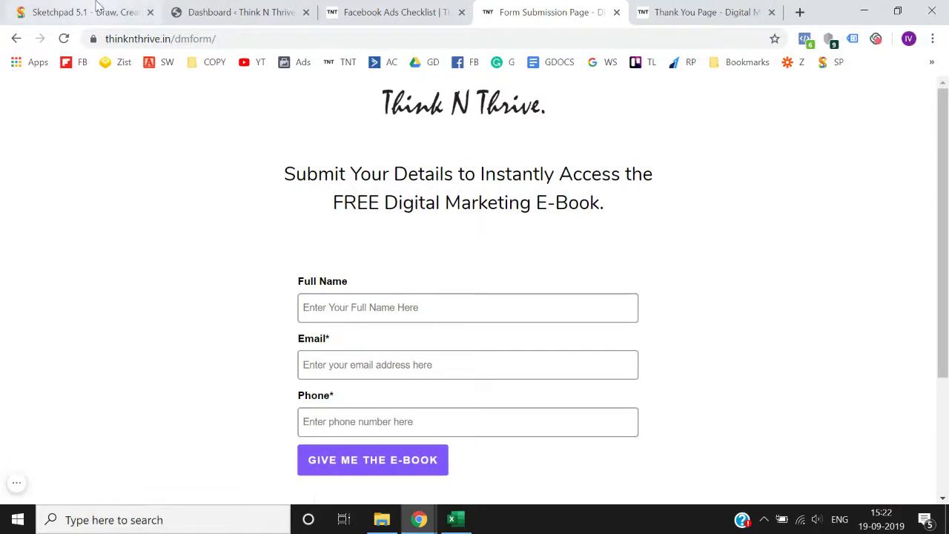
Switch to Sketchpad and handwrite the number 1 inside the landing-page box
click(101, 10)
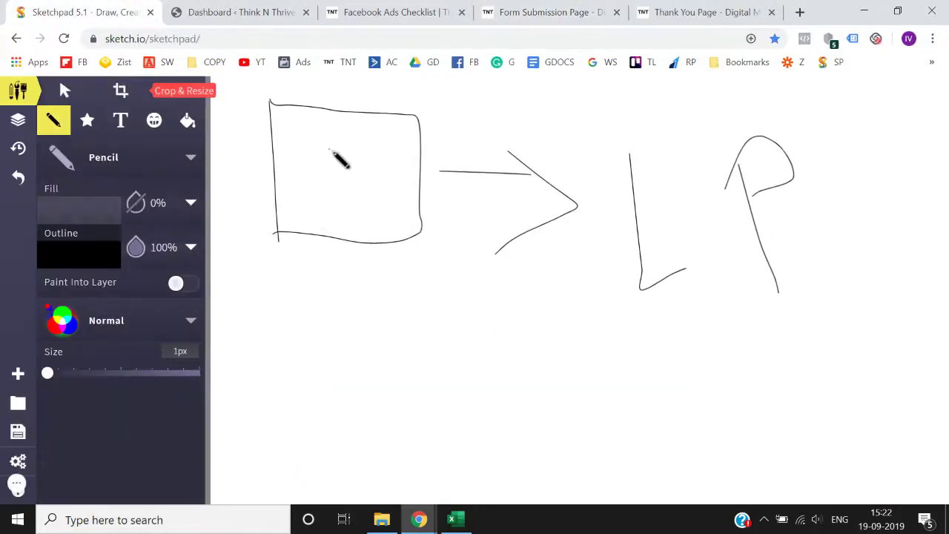
drag(328, 151, 326, 203)
drag(328, 150, 317, 167)
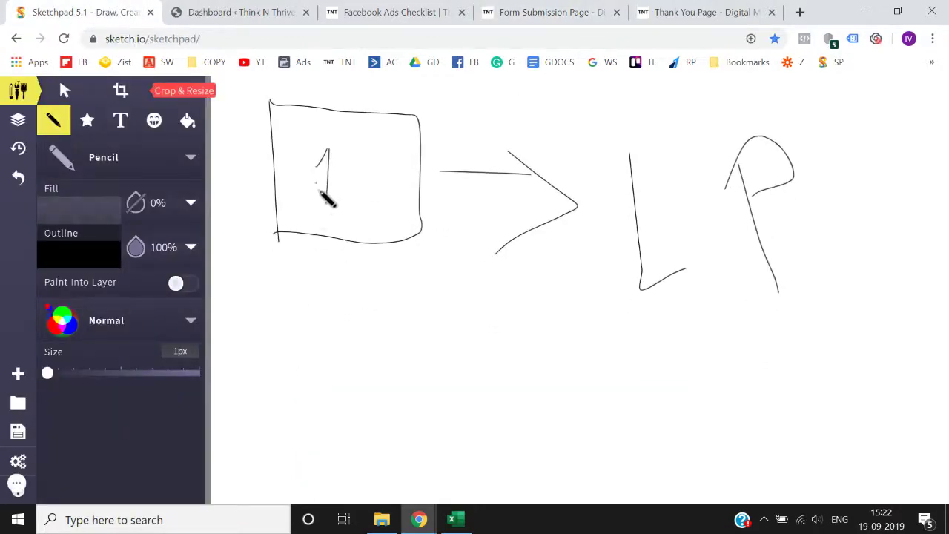
drag(316, 201, 341, 200)
Sketch a second freehand box below the first, number it 2, and draw an arrow leading out of it
scroll(345, 208, down, 1)
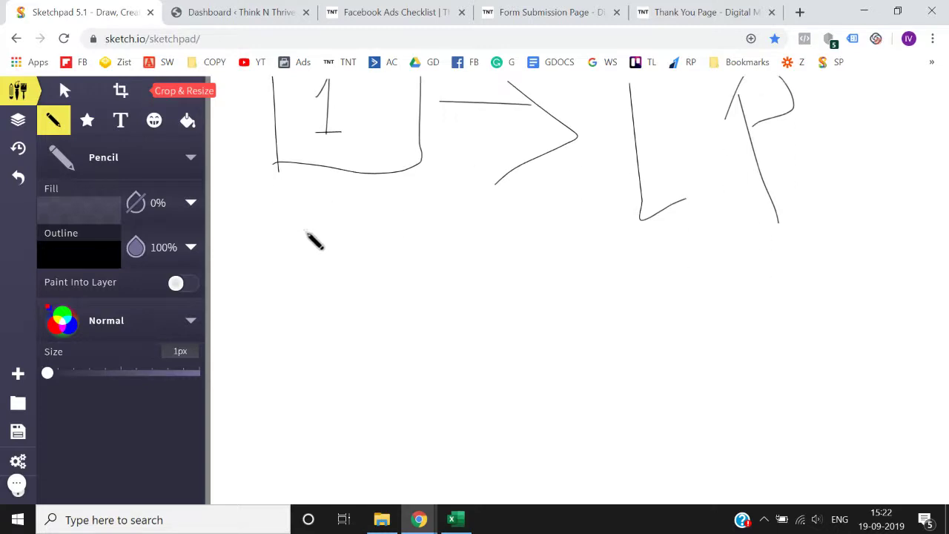
drag(299, 228, 281, 363)
mouse_move(302, 245)
mouse_down()
mouse_move(303, 229)
mouse_move(423, 280)
mouse_move(318, 360)
mouse_move(278, 361)
mouse_up()
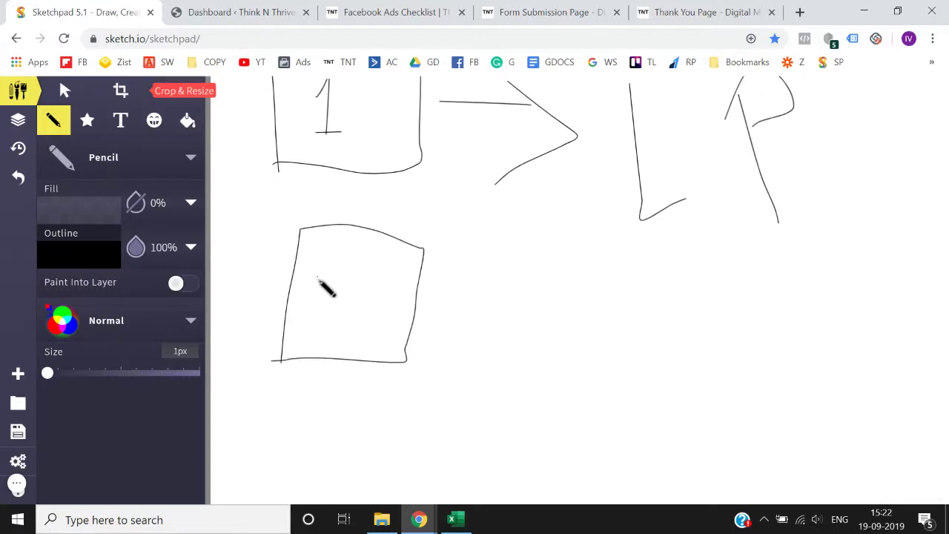
mouse_move(315, 276)
mouse_down()
mouse_move(379, 323)
mouse_move(538, 330)
mouse_move(467, 375)
mouse_up()
Handwrite the letters FS beside box 2's arrow to represent the form submission page
drag(600, 308, 615, 415)
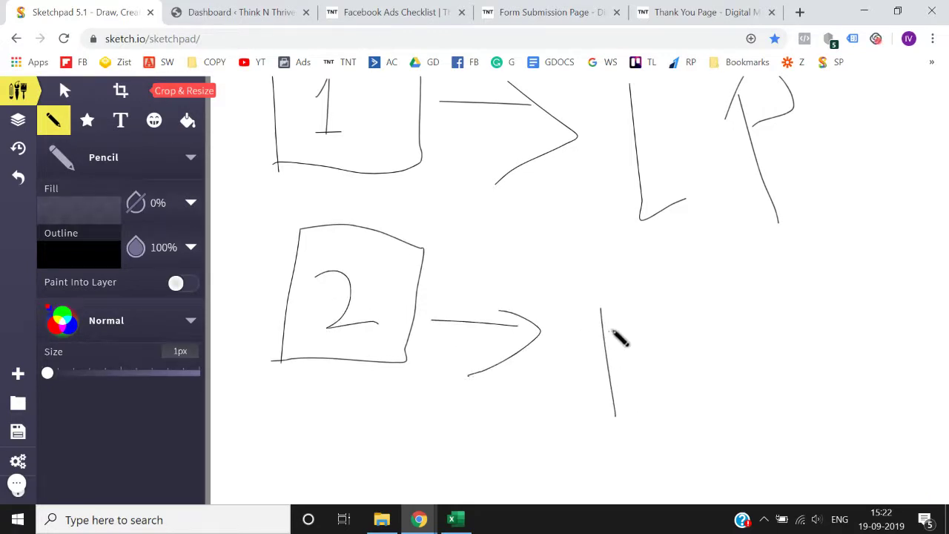
drag(597, 306, 662, 300)
drag(604, 350, 662, 349)
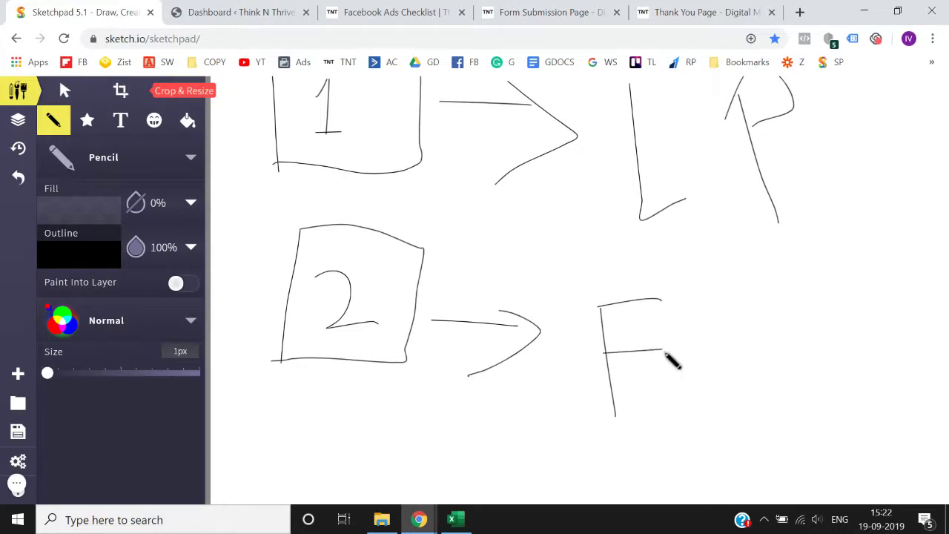
click(707, 344)
mouse_move(798, 292)
mouse_down()
mouse_move(741, 306)
mouse_move(767, 387)
mouse_move(716, 379)
mouse_up()
Check the e-book's thank-you page, and sketch a third box numbered 3 below box 2 in Sketchpad
scroll(723, 385, down, 3)
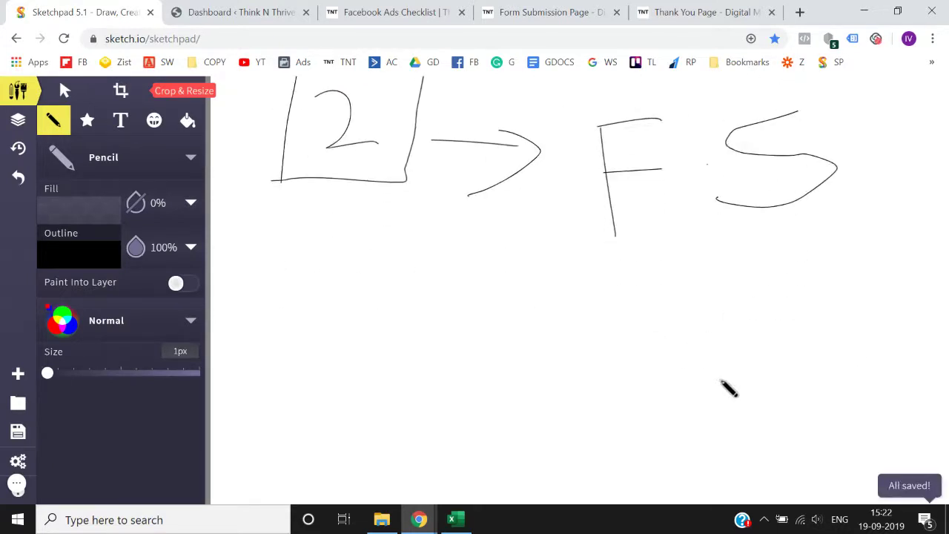
click(664, 9)
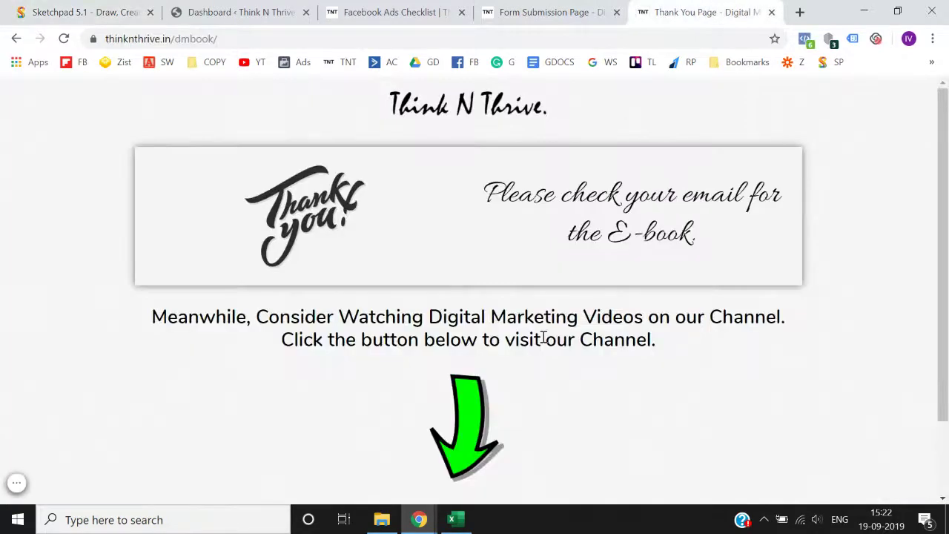
click(367, 9)
click(212, 10)
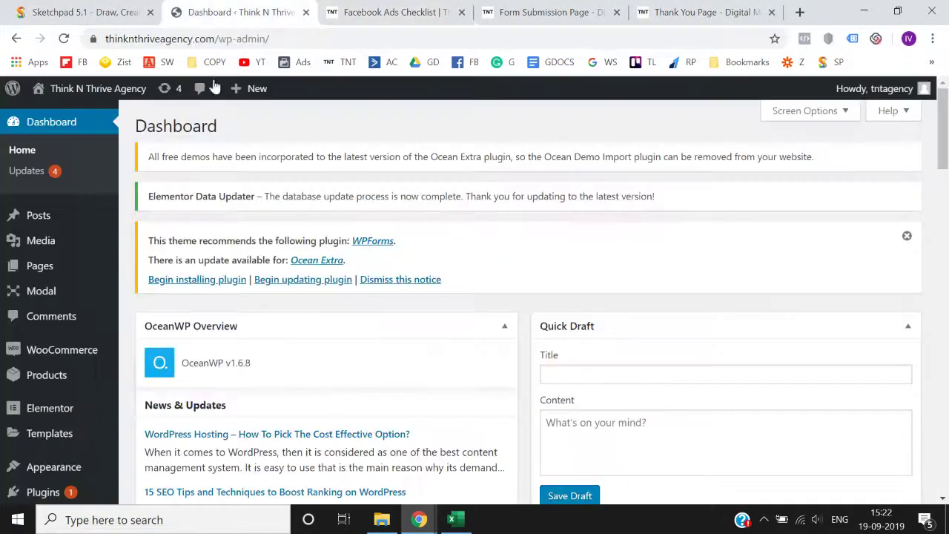
click(107, 9)
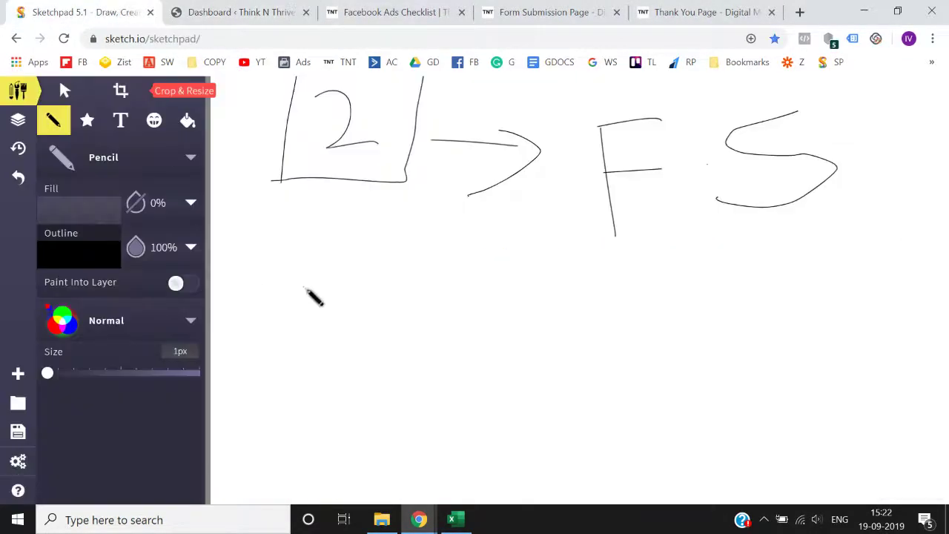
drag(301, 282, 293, 425)
mouse_move(305, 290)
mouse_down()
mouse_move(407, 439)
mouse_move(260, 414)
mouse_up()
mouse_move(321, 344)
mouse_down()
mouse_move(381, 408)
mouse_move(331, 410)
mouse_up()
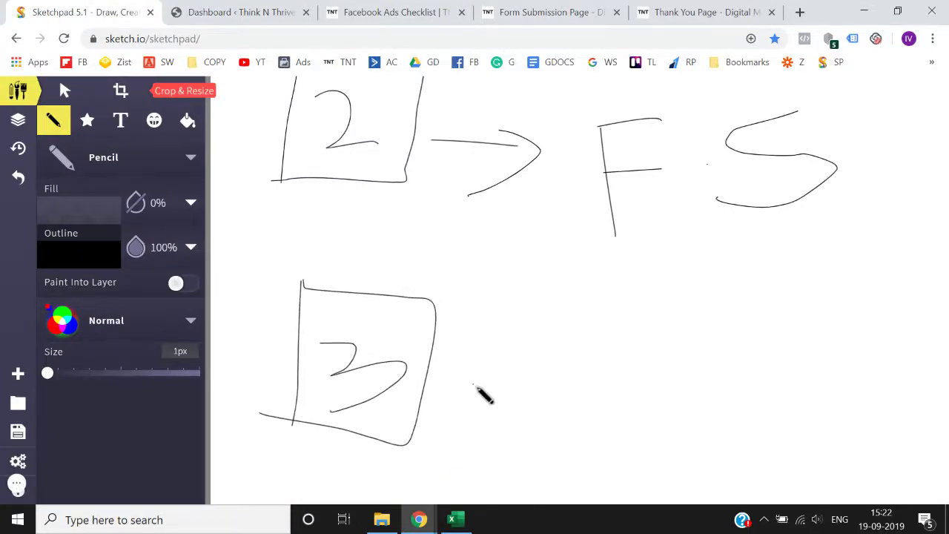
Draw an arrow out of box 3 and handwrite TY beside it for the thank-you page
drag(473, 384, 556, 379)
drag(514, 356, 554, 453)
mouse_move(636, 353)
mouse_down()
mouse_move(709, 345)
mouse_move(698, 470)
mouse_up()
mouse_move(730, 353)
mouse_down()
mouse_move(762, 364)
mouse_move(761, 501)
mouse_up()
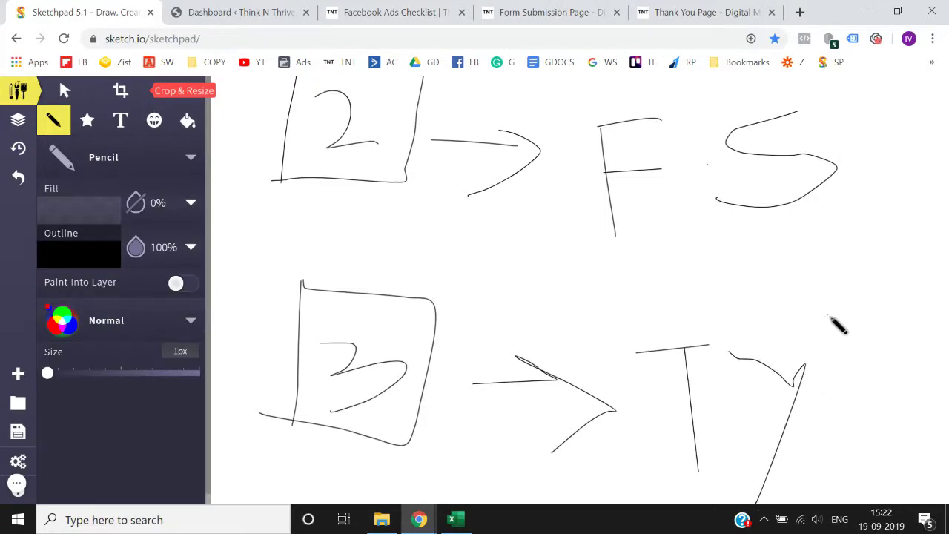
Review the numbered sketch from the LP stage down to the TY stage
scroll(837, 324, up, 5)
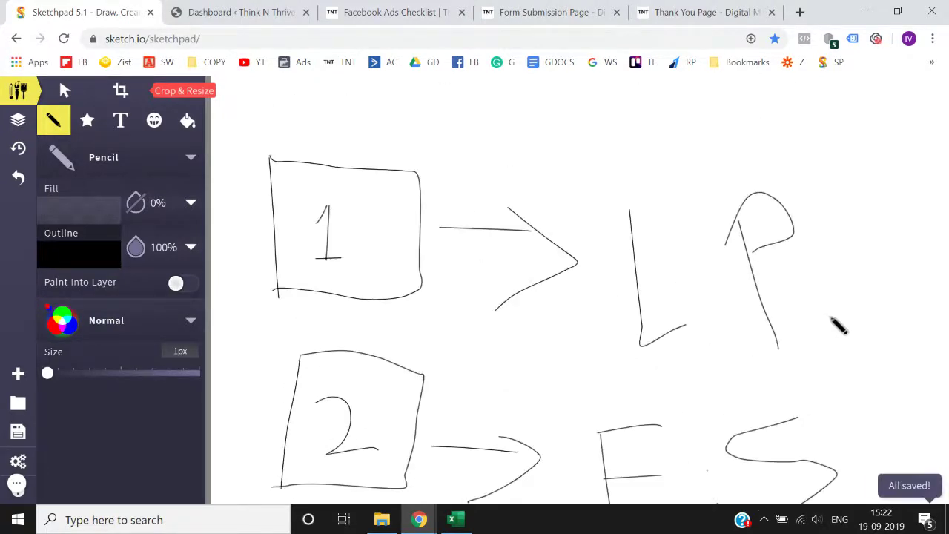
scroll(837, 324, down, 2)
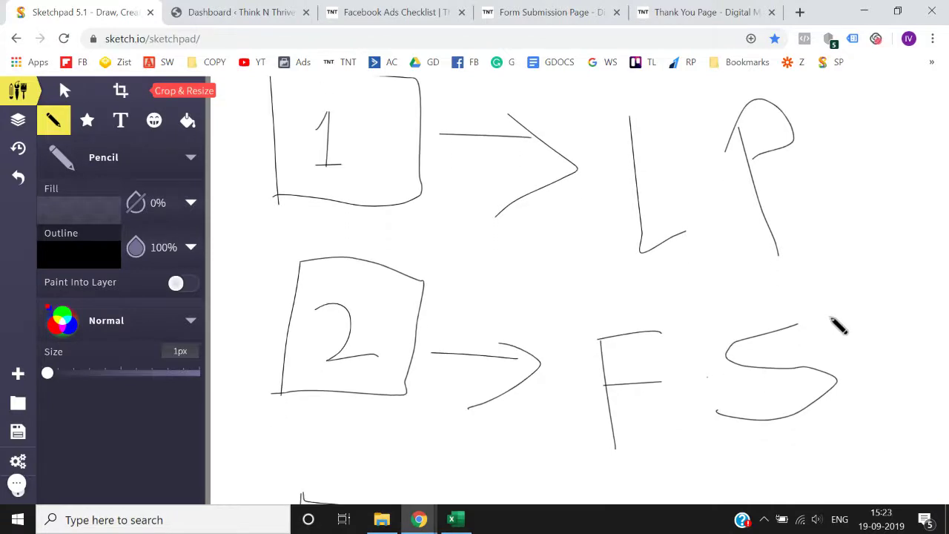
scroll(837, 324, down, 1)
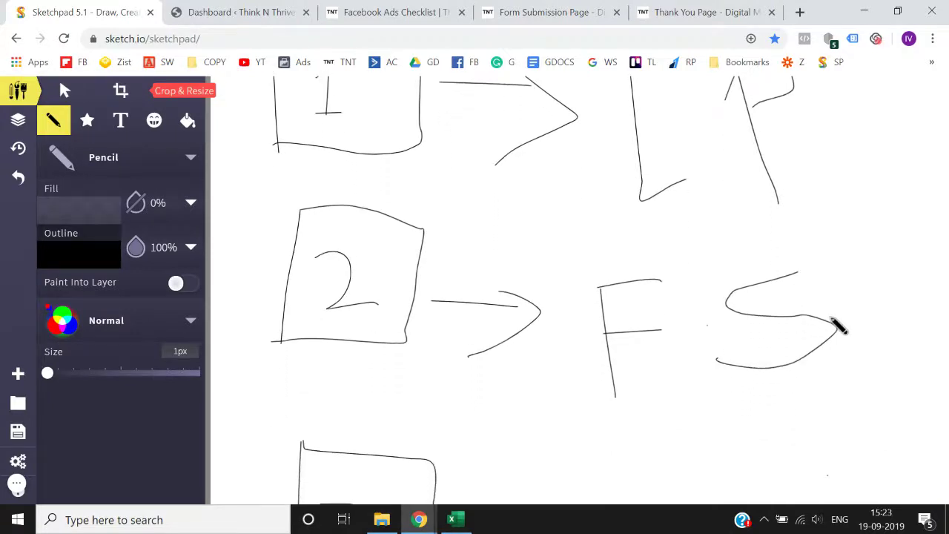
scroll(837, 324, down, 2)
scroll(837, 324, down, 2)
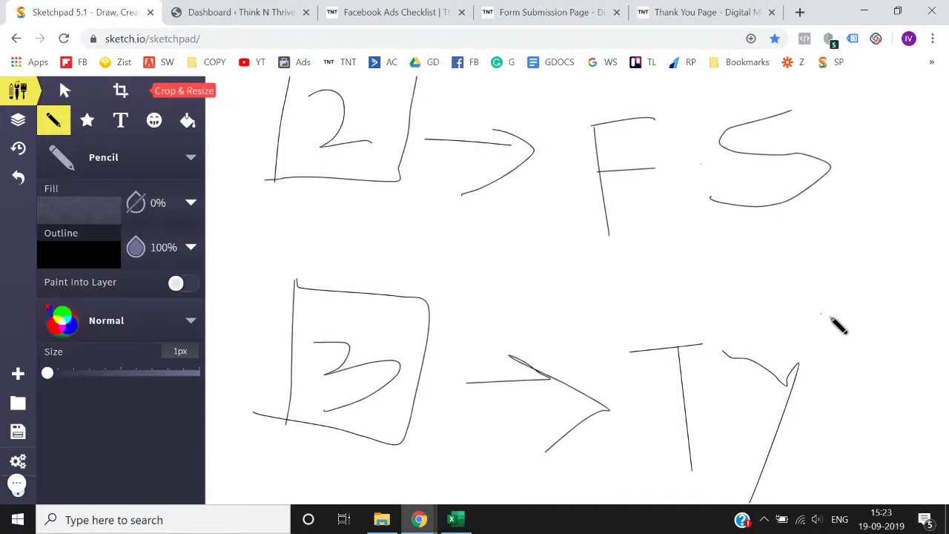
Compare the e-book form with the Facebook Ads Checklist landing page, and return the form to its own landing page
click(558, 9)
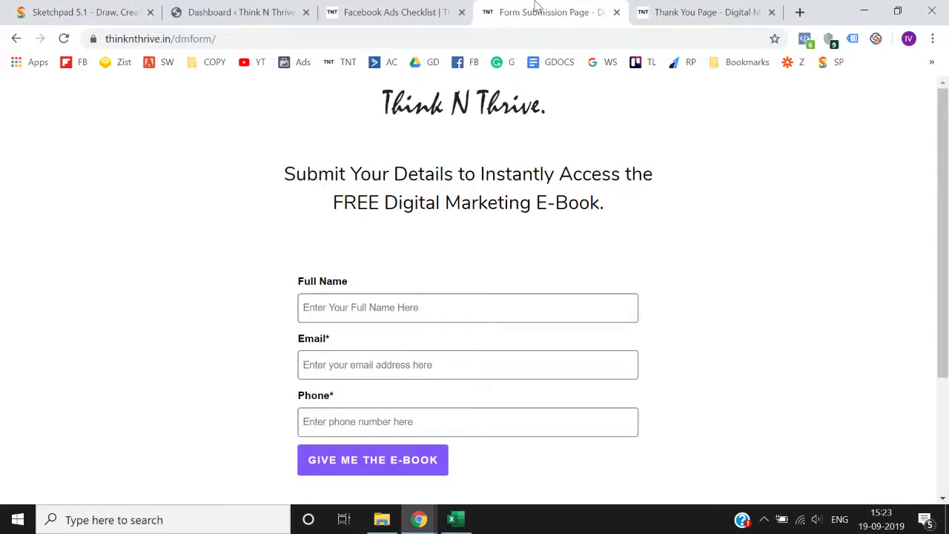
click(434, 9)
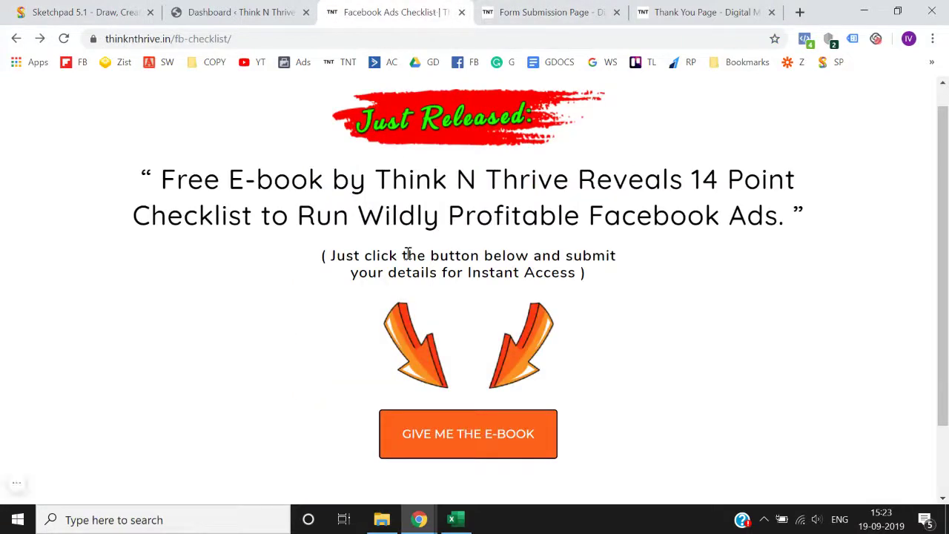
click(547, 10)
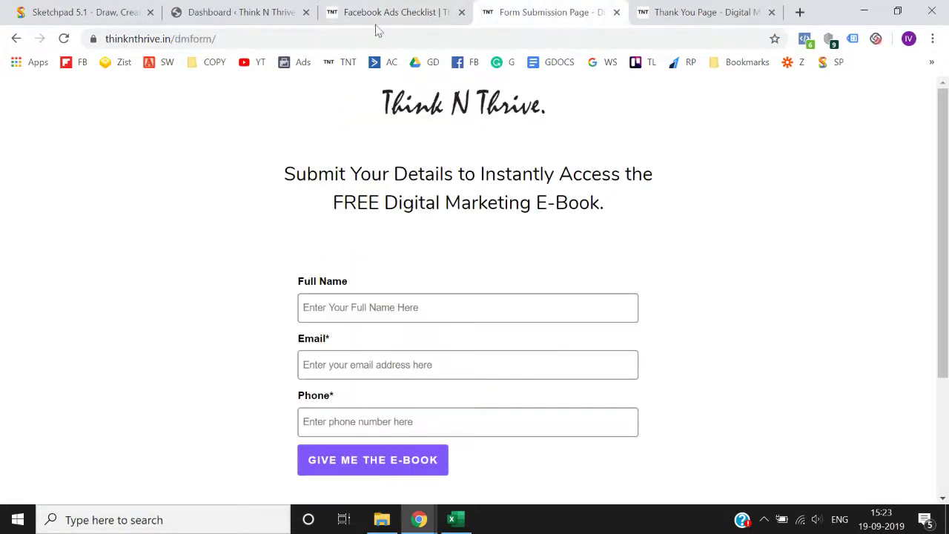
click(16, 39)
Go over all three funnel stages again in the Sketchpad drawing
click(74, 11)
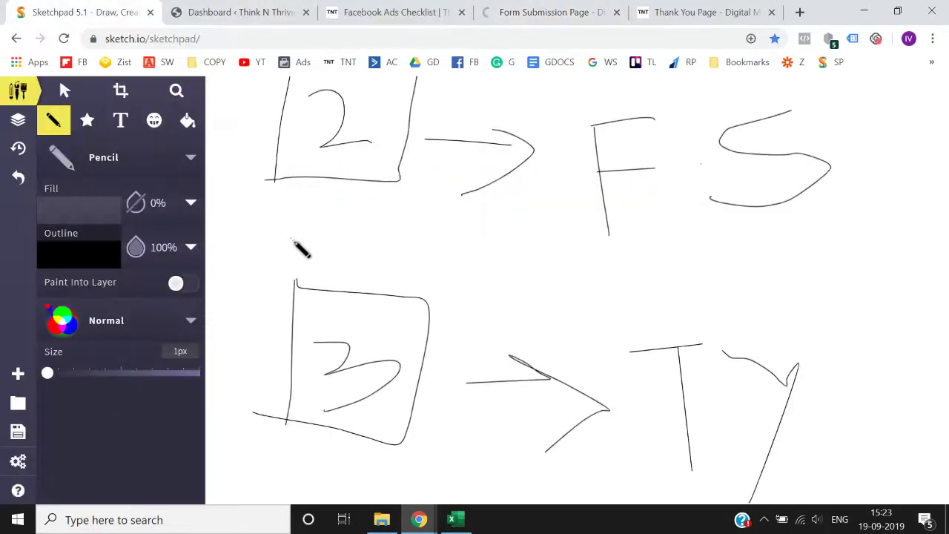
scroll(300, 249, up, 3)
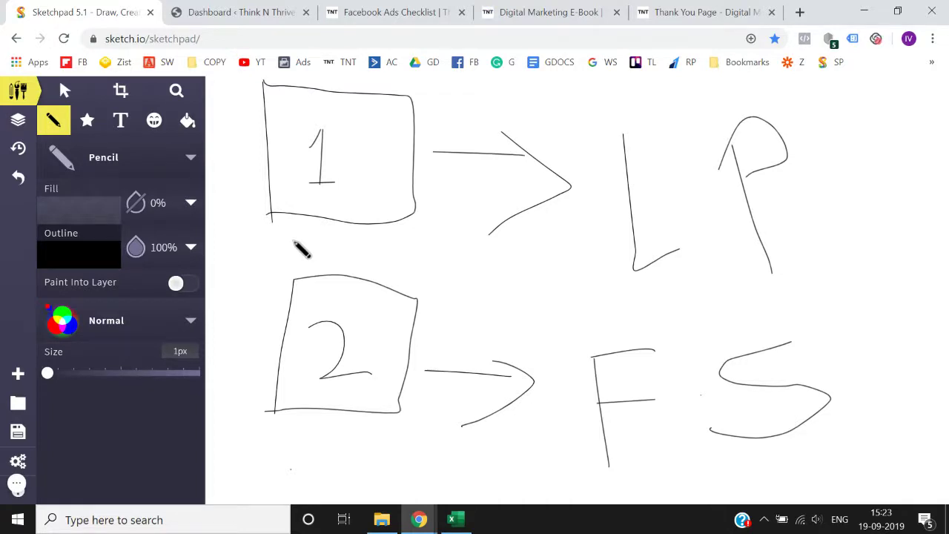
scroll(301, 250, down, 5)
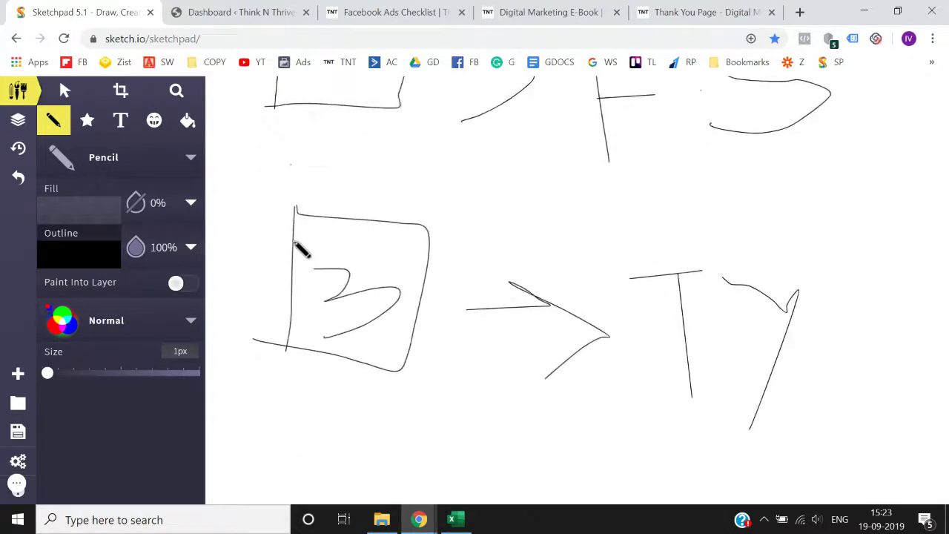
scroll(296, 244, up, 5)
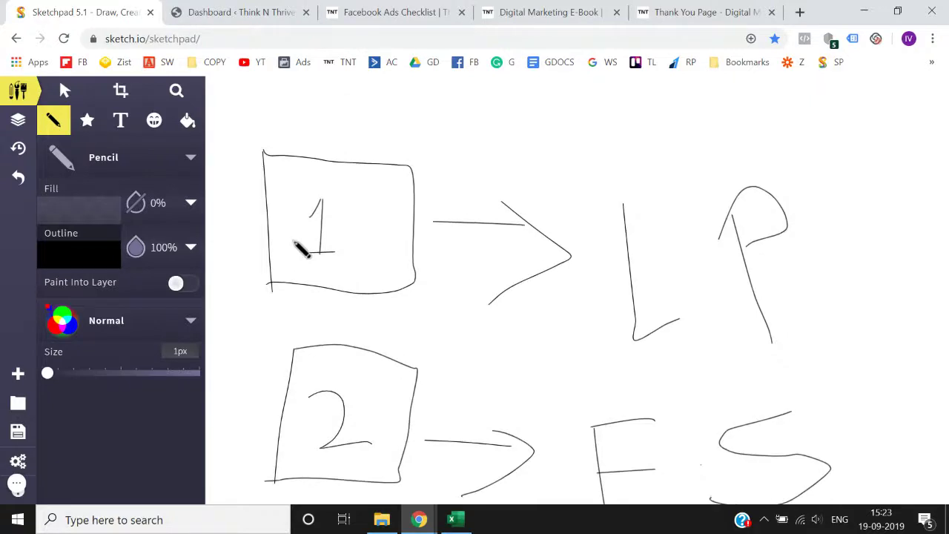
Examine the Digital Marketing E-Book landing page's headline, image and call to action, and compare it with the Facebook Ads Checklist landing page
click(517, 7)
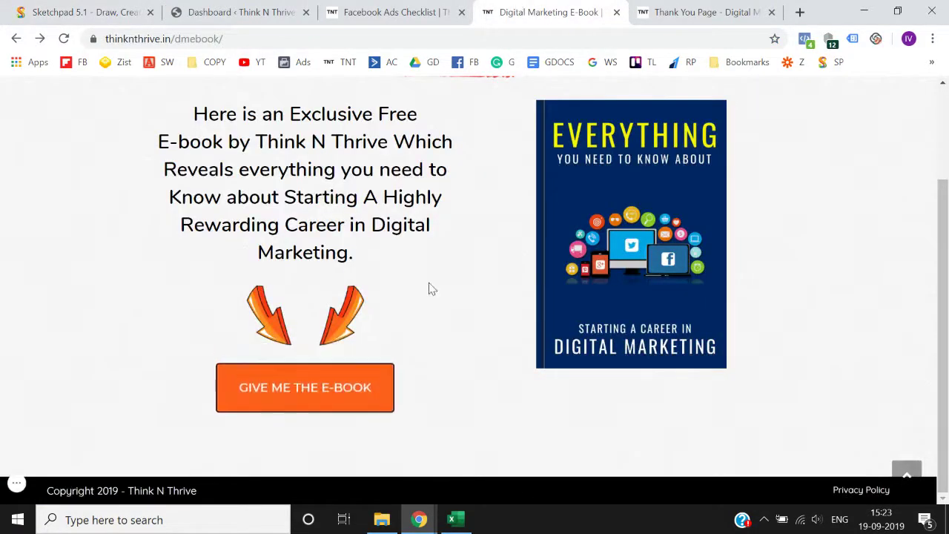
scroll(432, 290, up, 3)
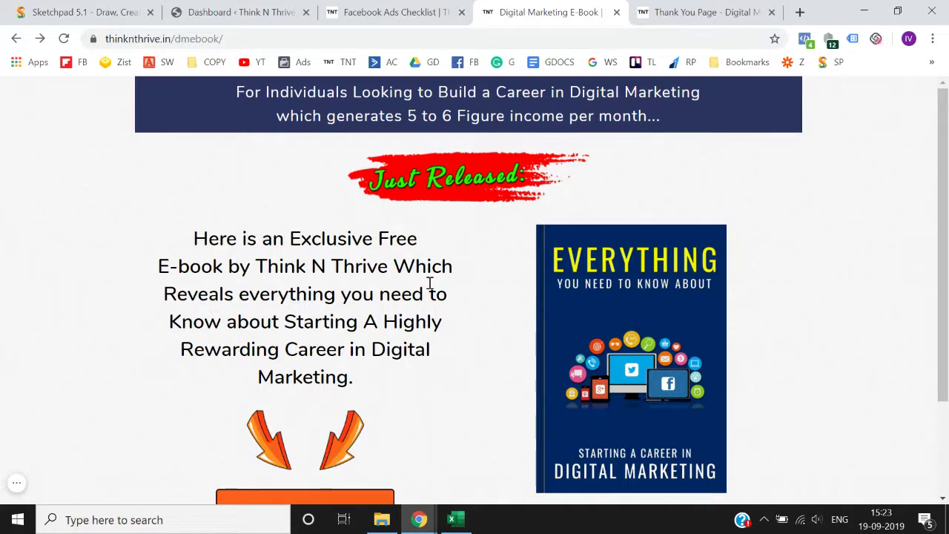
scroll(432, 282, down, 2)
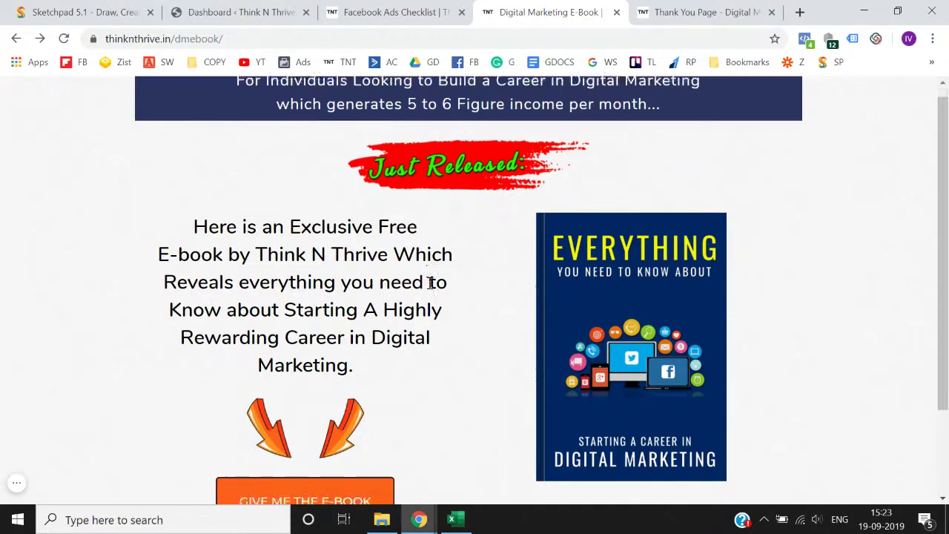
scroll(432, 287, up, 2)
click(393, 8)
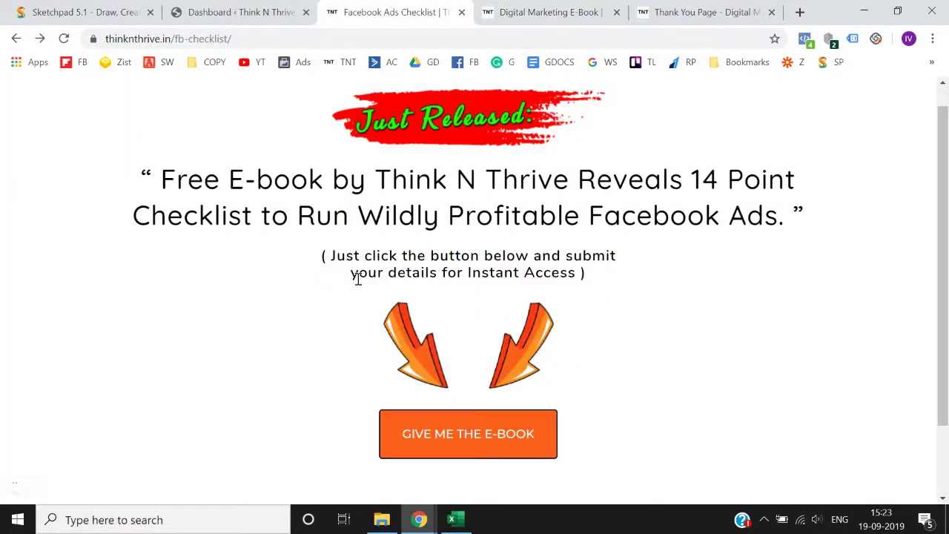
click(498, 11)
scroll(487, 275, down, 2)
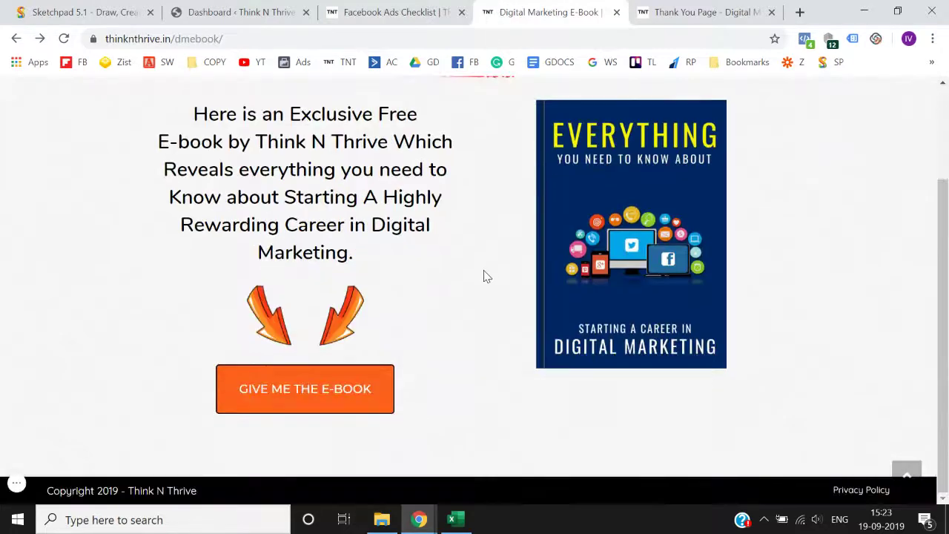
scroll(487, 276, up, 2)
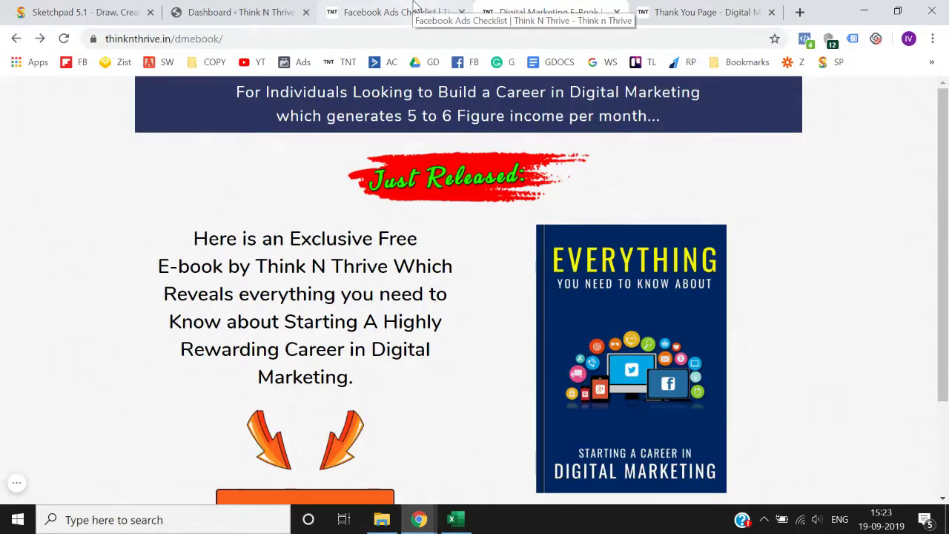
click(415, 7)
Start a new page from the Pages list of the Think N Thrive Agency WordPress site, glancing at the checklist landing page for reference
click(172, 11)
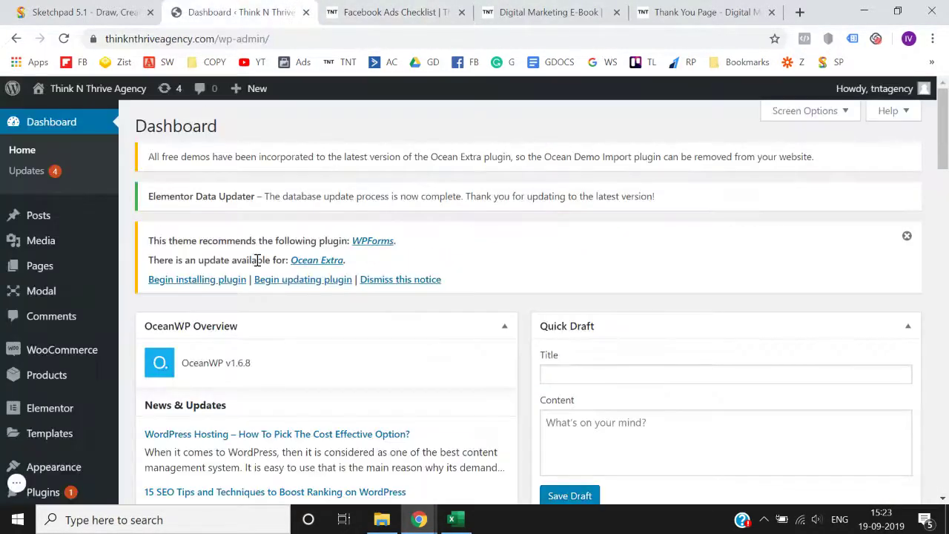
mouse_move(84, 274)
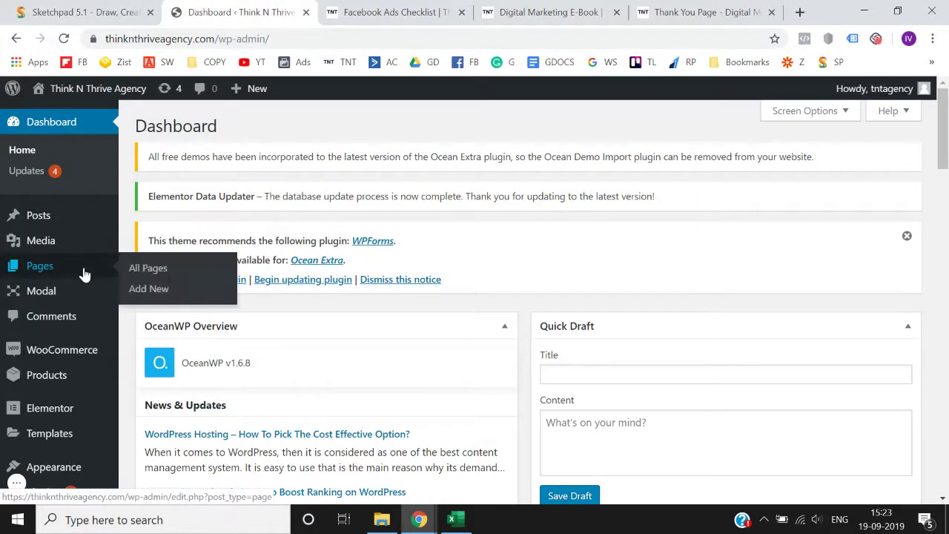
click(135, 271)
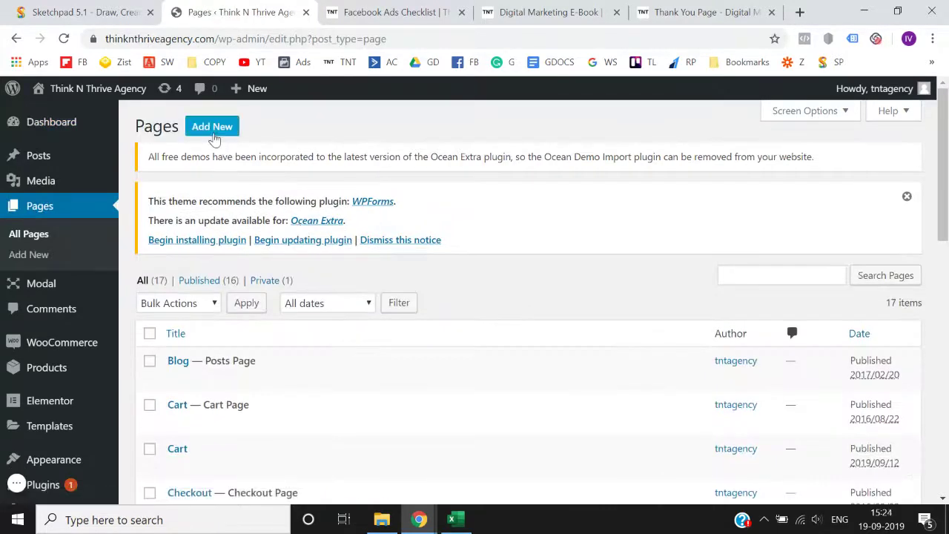
click(212, 127)
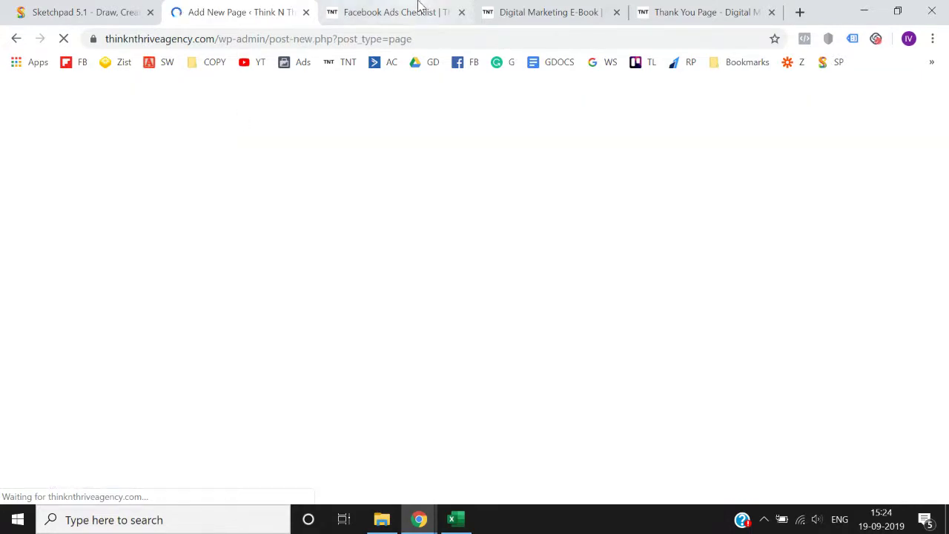
click(419, 11)
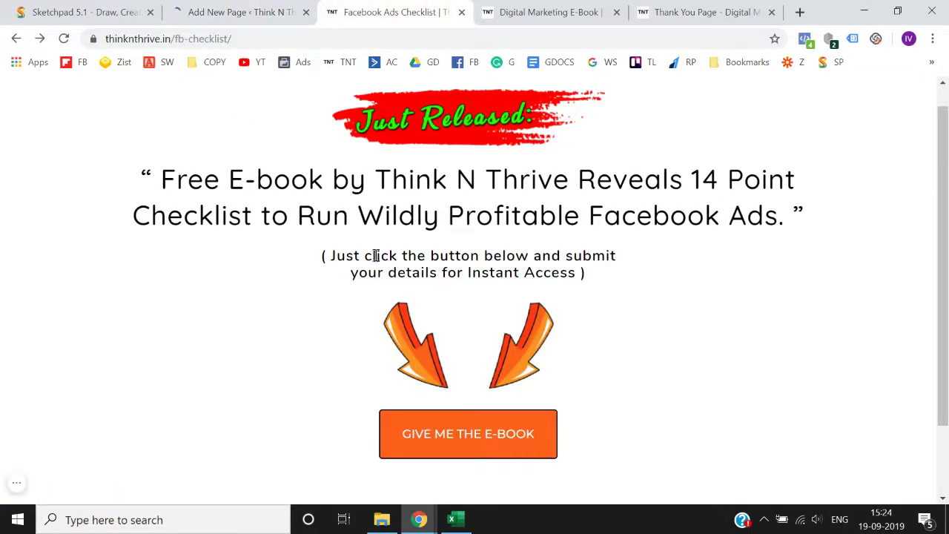
click(254, 9)
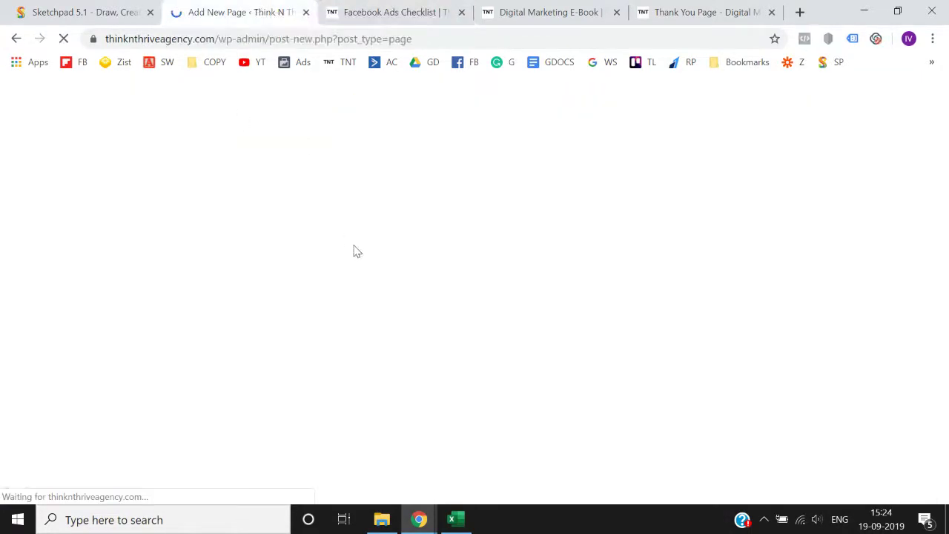
Title the new page "Landing Page Demo 1" and publish it, glancing at the e-book landing page for reference
click(409, 9)
click(622, 8)
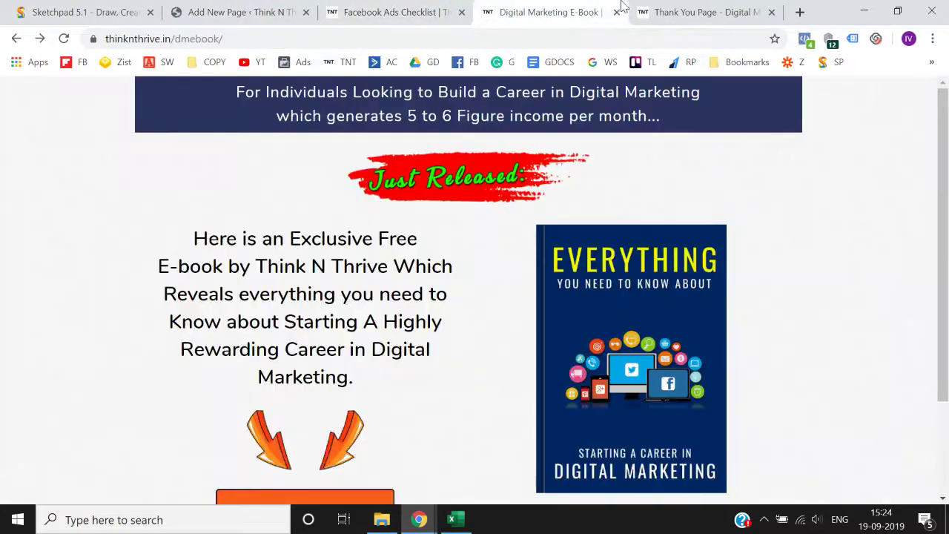
click(268, 10)
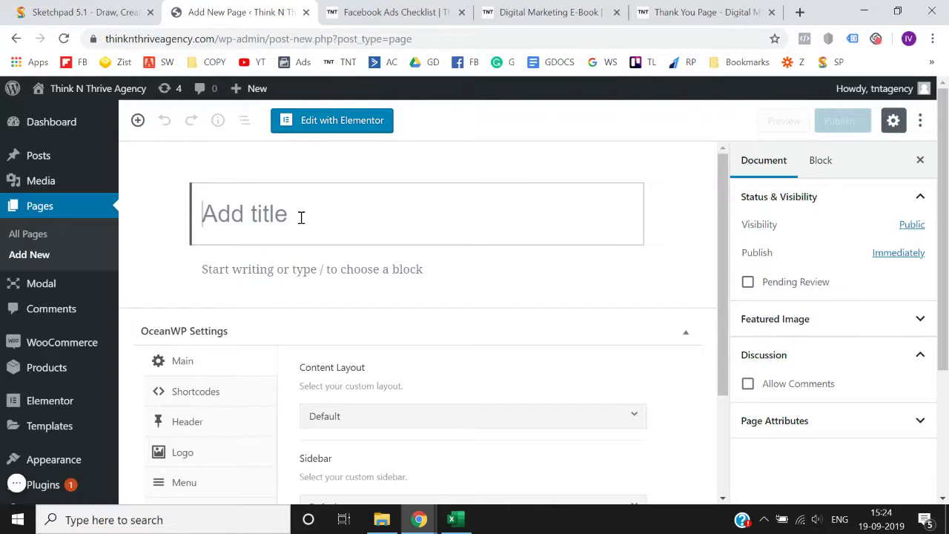
text(Landing P)
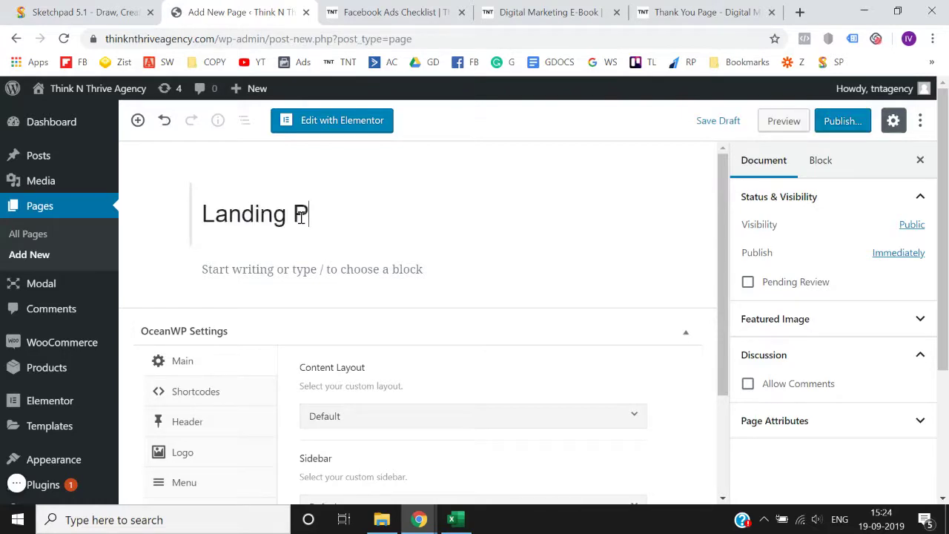
text(age Demo 1)
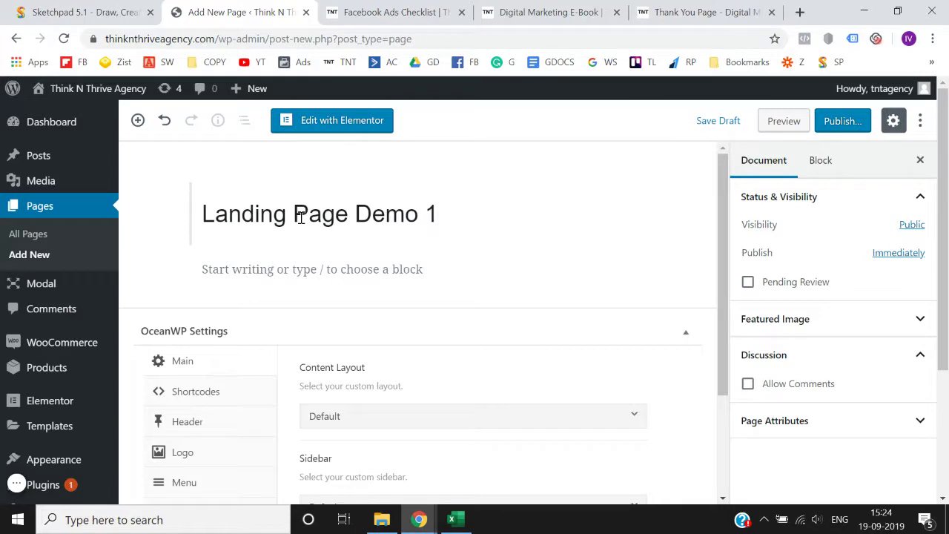
click(844, 123)
click(846, 123)
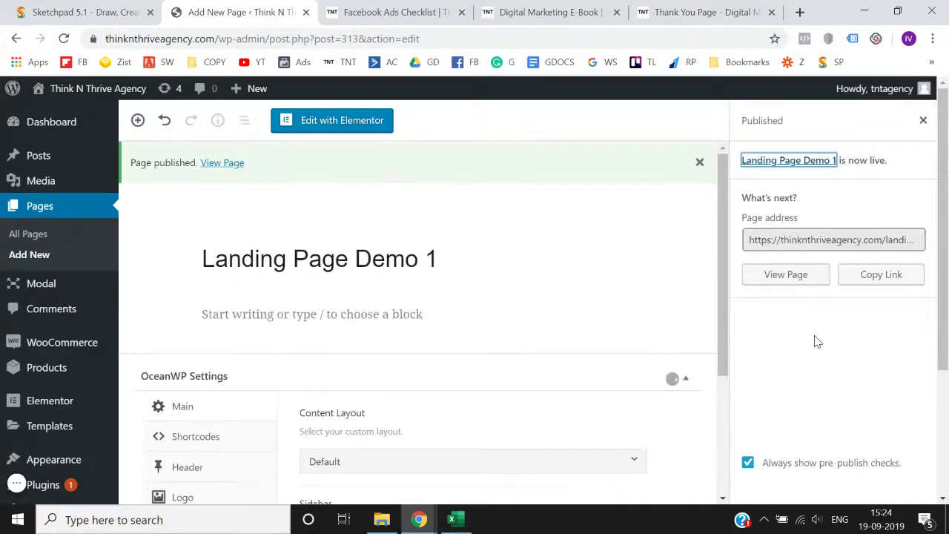
click(922, 122)
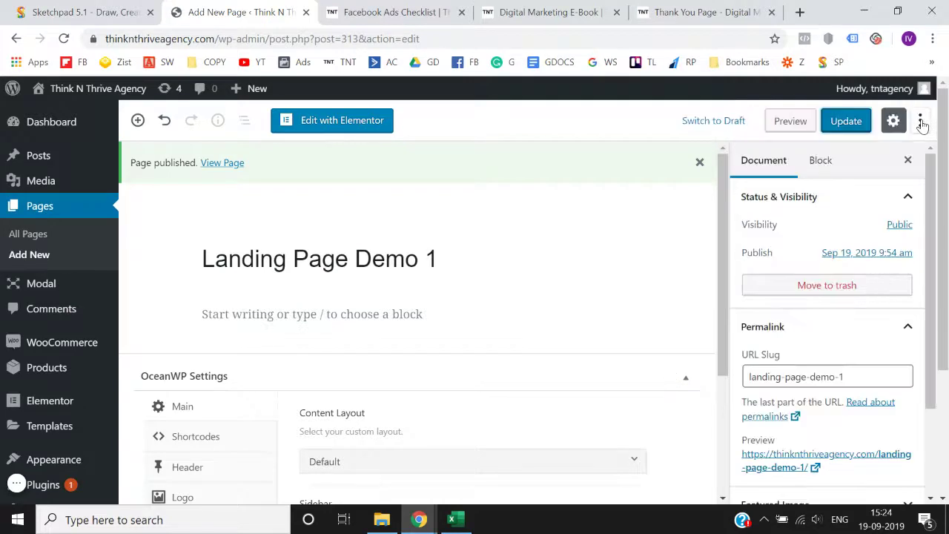
Open the published page from its permalink preview in a new tab
scroll(792, 318, down, 2)
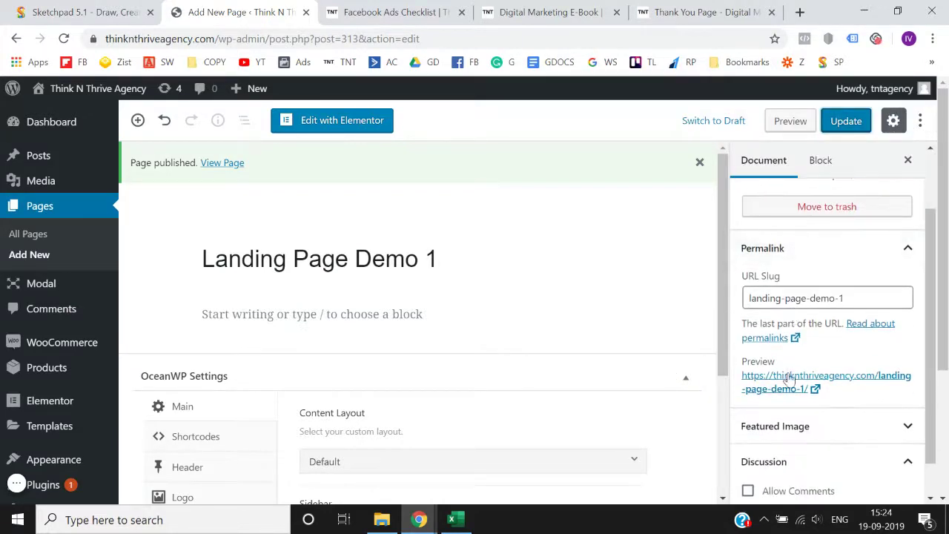
scroll(792, 393, up, 2)
scroll(792, 389, down, 2)
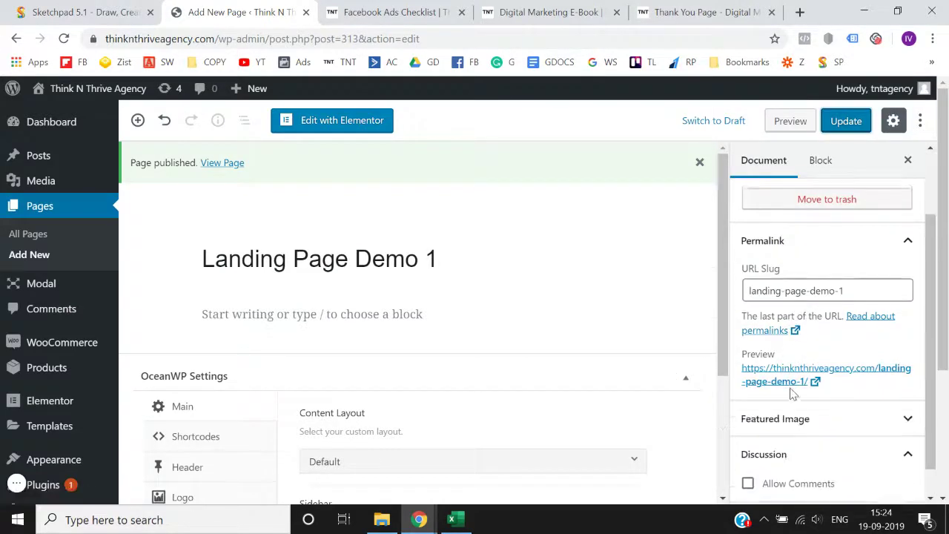
right_click(785, 379)
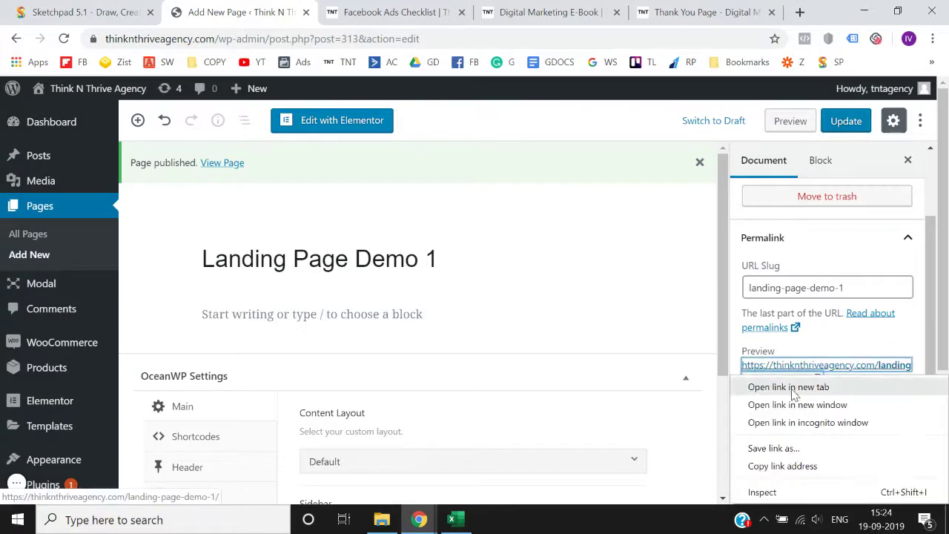
click(788, 387)
click(344, 8)
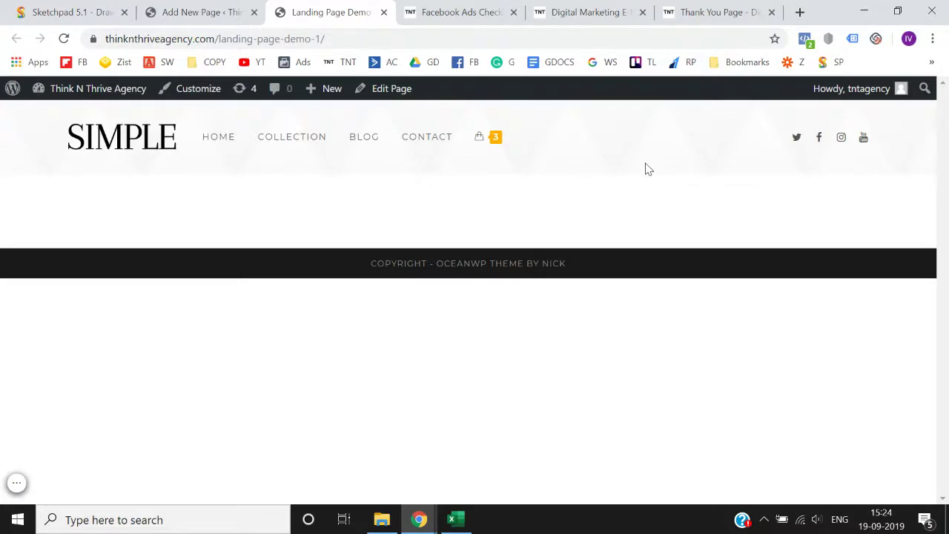
Compare the page's permalink settings with the live page and highlight the landing-page-demo-1 part of its address
key(ctrl+shift+Tab)
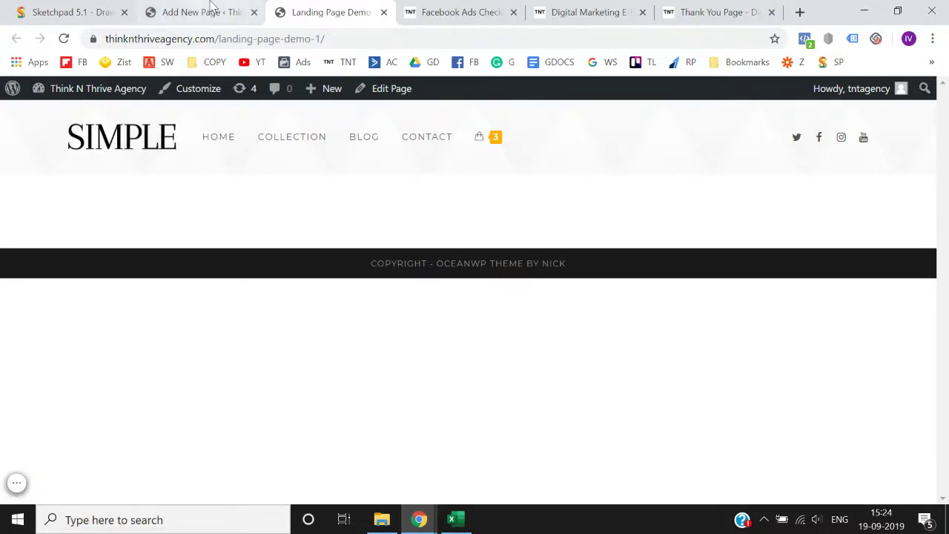
scroll(816, 397, down, 1)
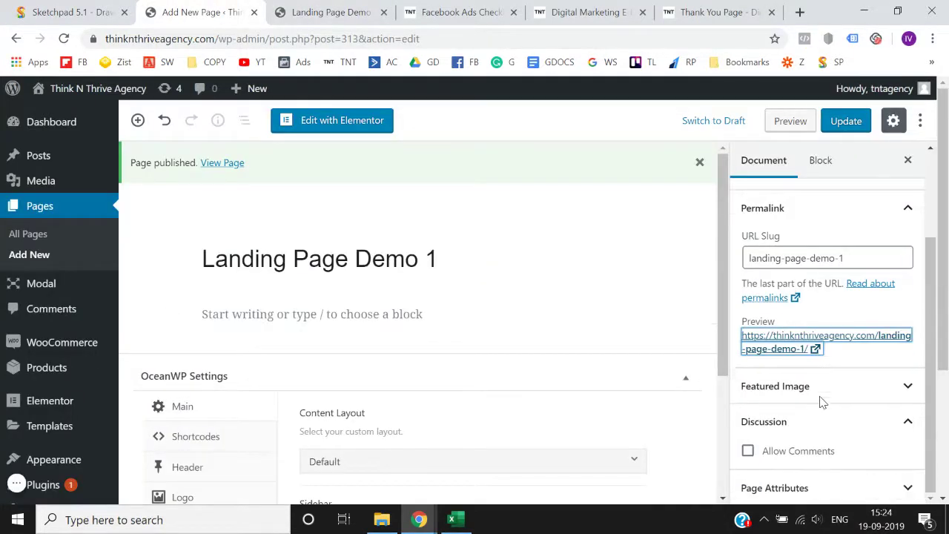
scroll(821, 399, up, 3)
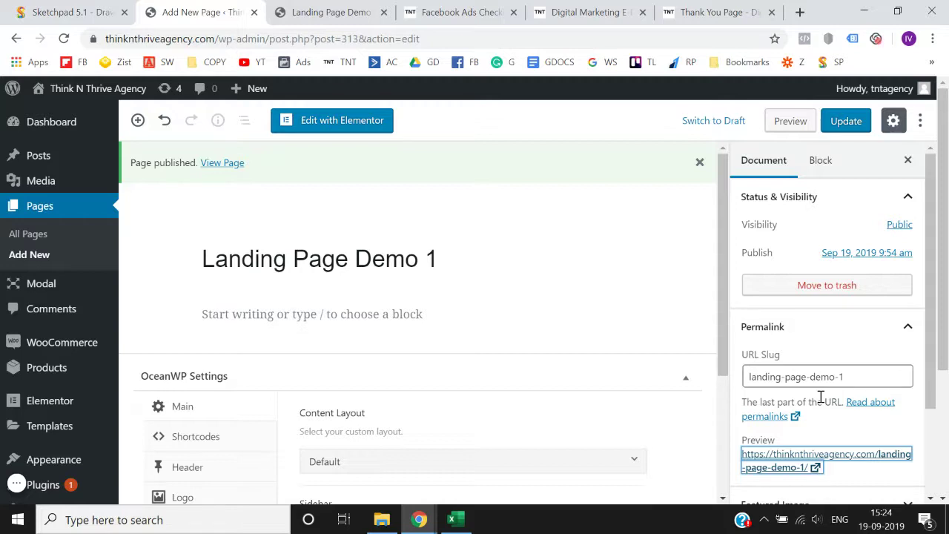
click(363, 7)
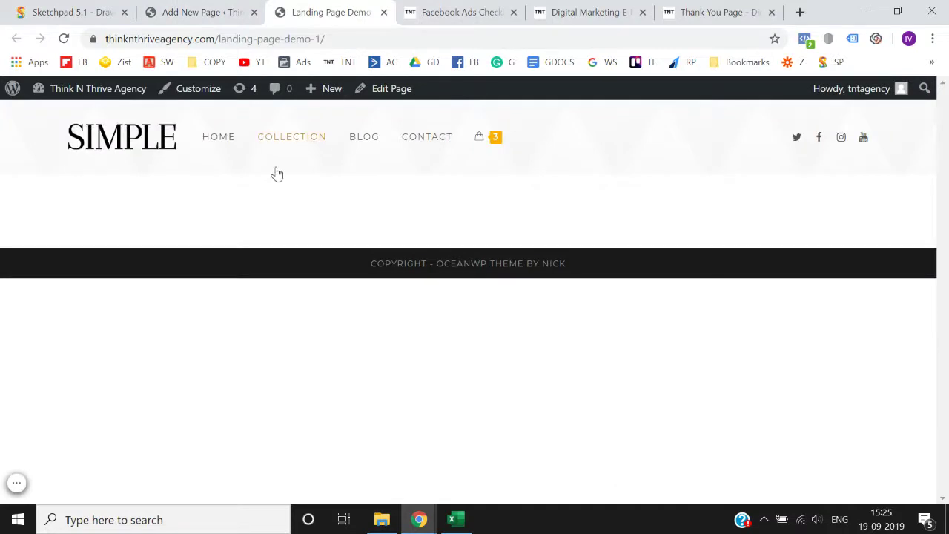
click(243, 11)
click(318, 15)
drag(218, 41, 321, 42)
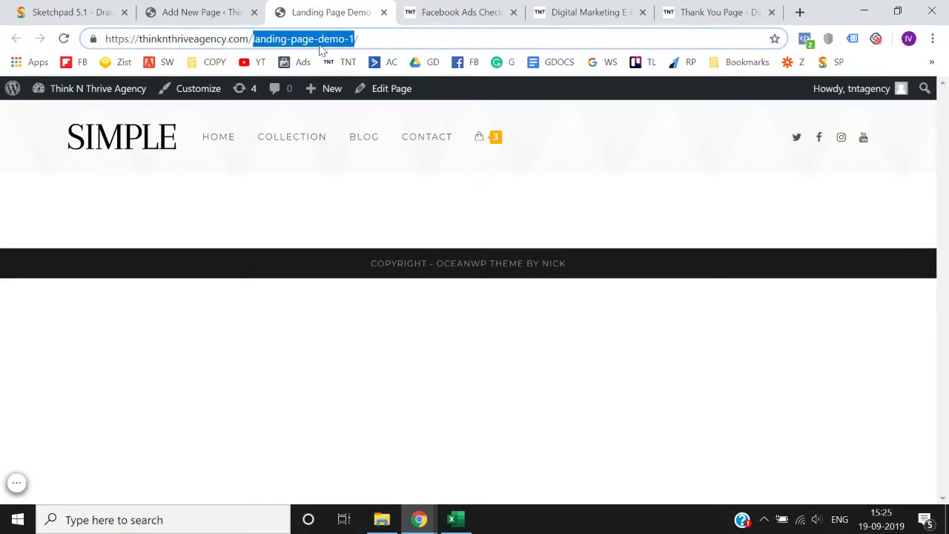
Change the page's URL slug to lp1 and update the page
click(216, 11)
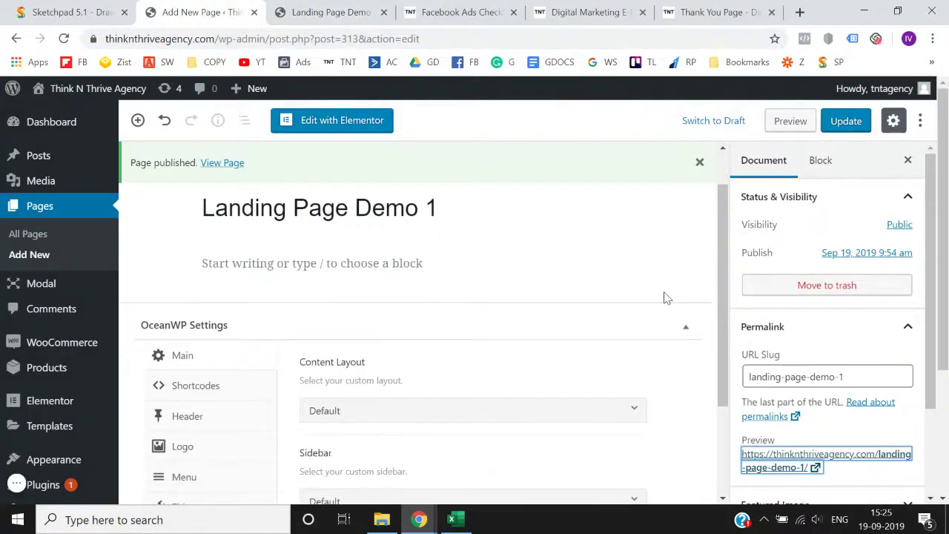
scroll(665, 298, up, 1)
scroll(823, 347, down, 2)
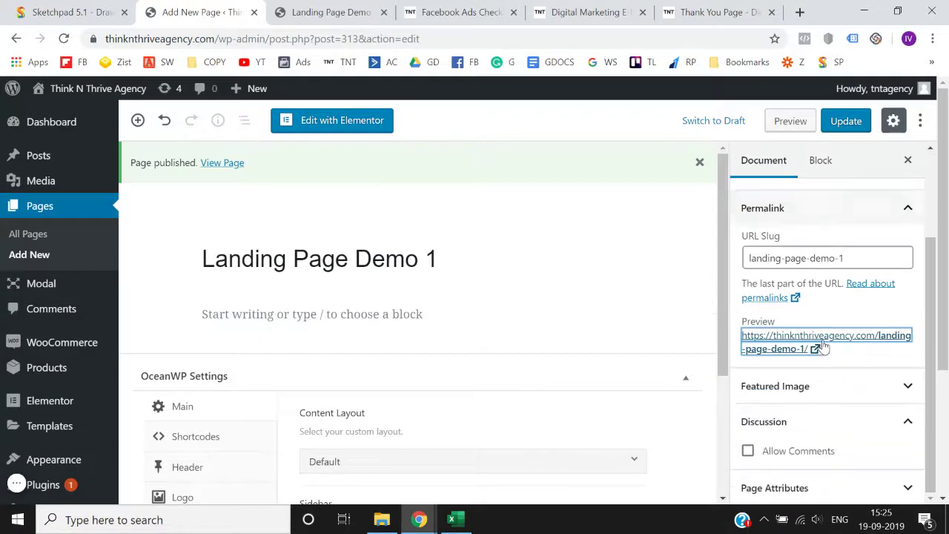
click(869, 265)
text(lp1)
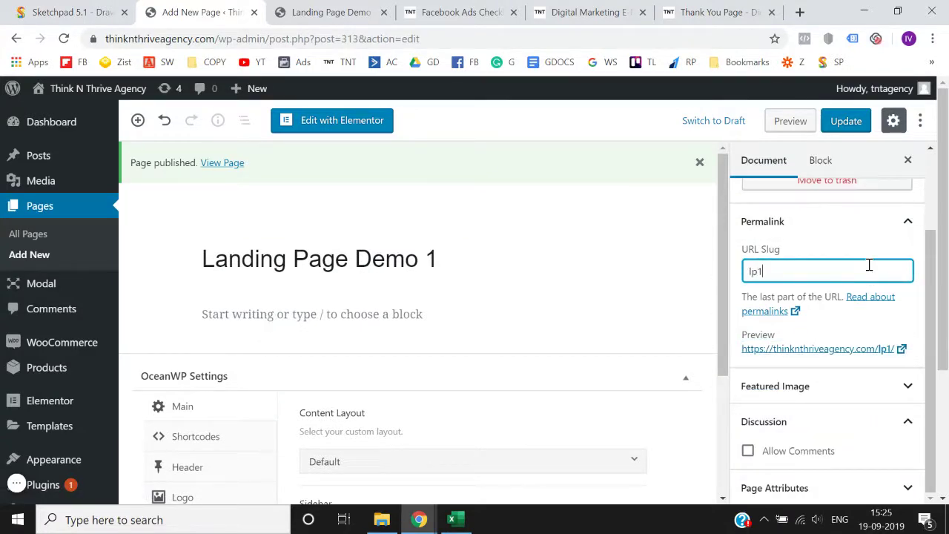
click(858, 123)
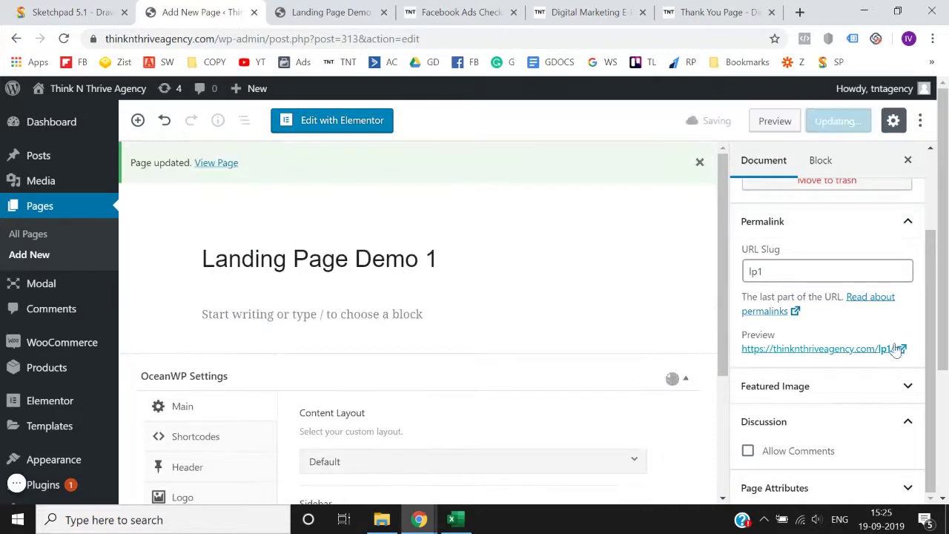
View the live page at its lp1 address and compare it with the editor
click(903, 351)
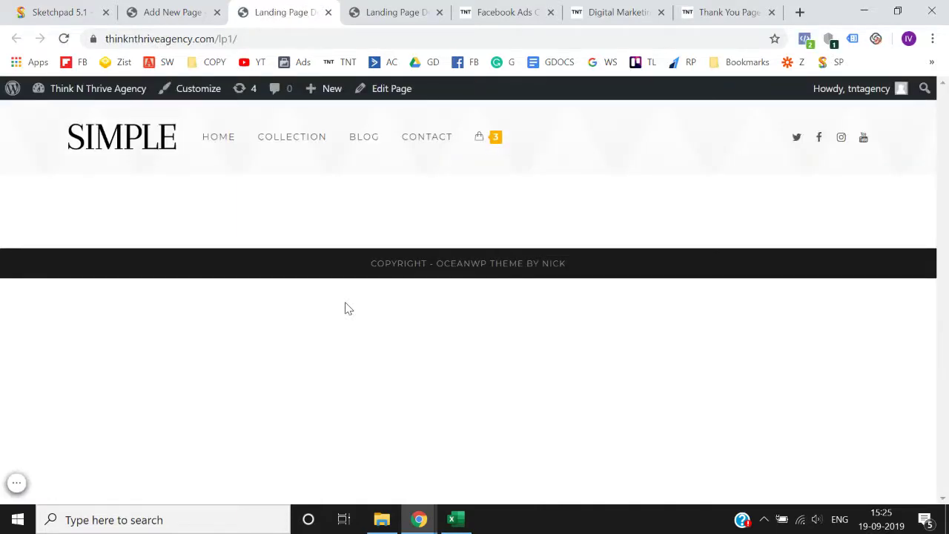
click(204, 7)
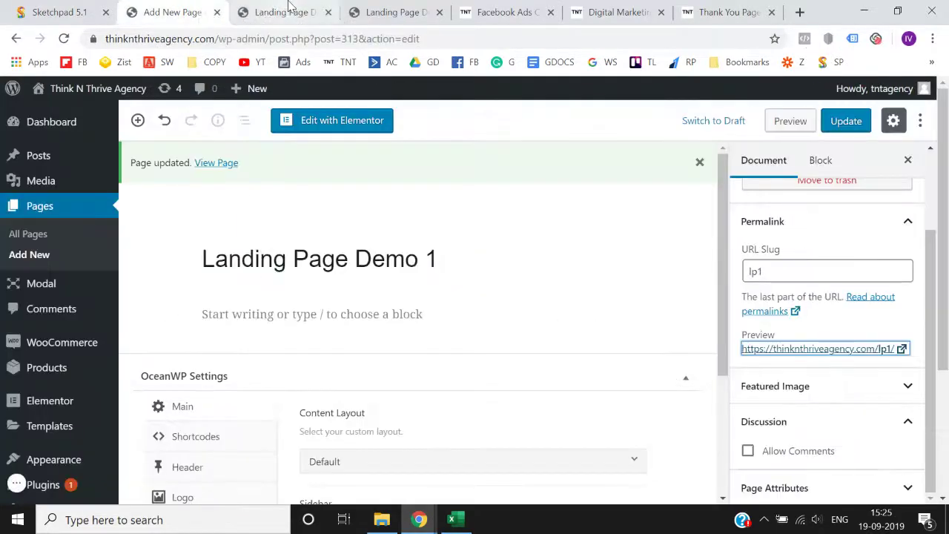
click(289, 8)
Set the content layout in the OceanWP Settings to 100% Full Width and update the page
click(207, 11)
scroll(237, 326, down, 2)
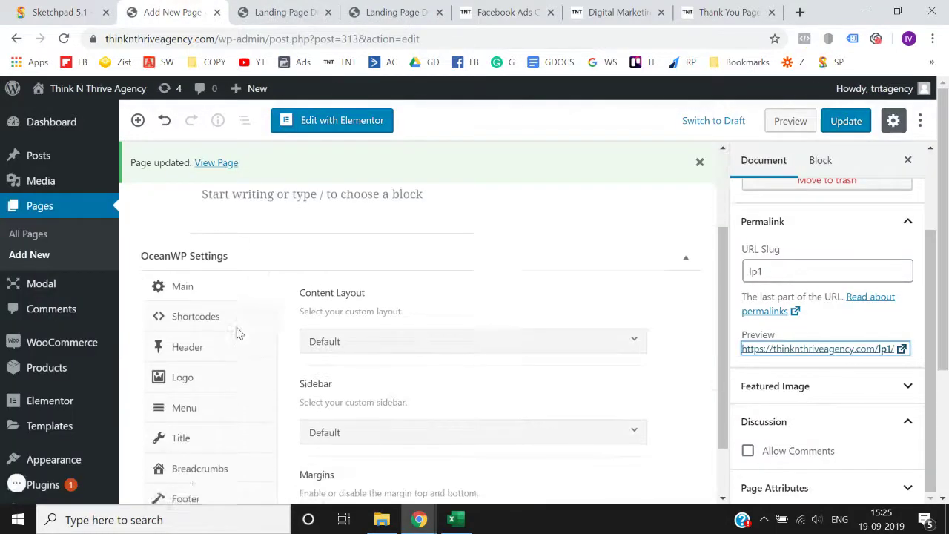
click(217, 276)
scroll(218, 280, down, 1)
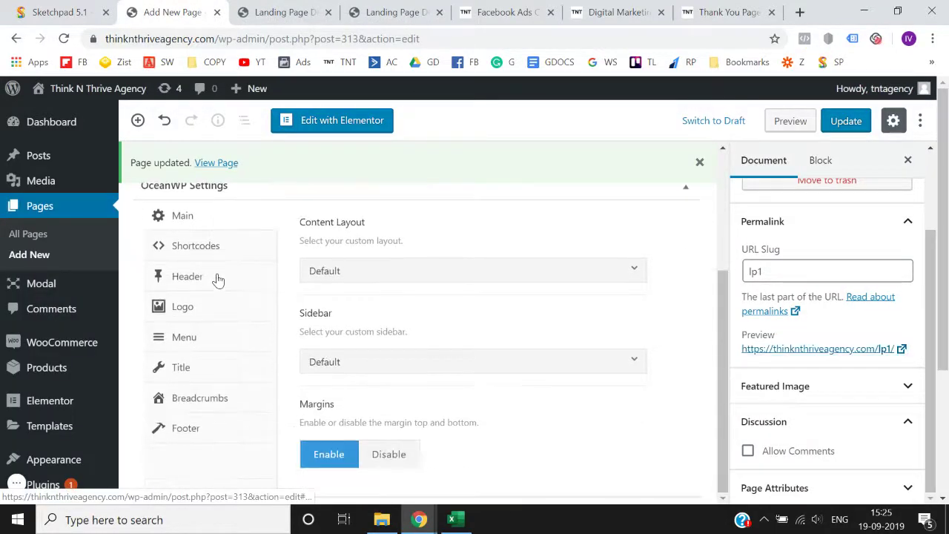
click(341, 269)
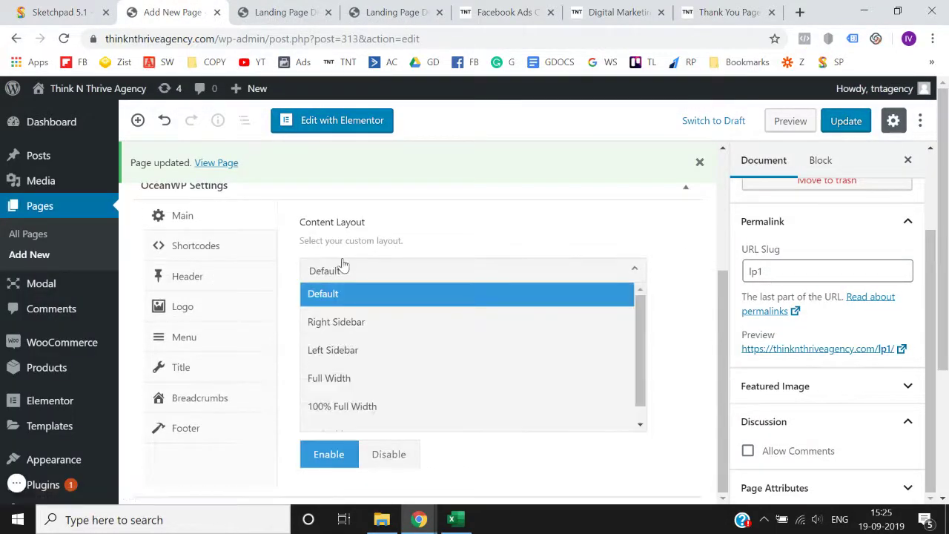
click(353, 412)
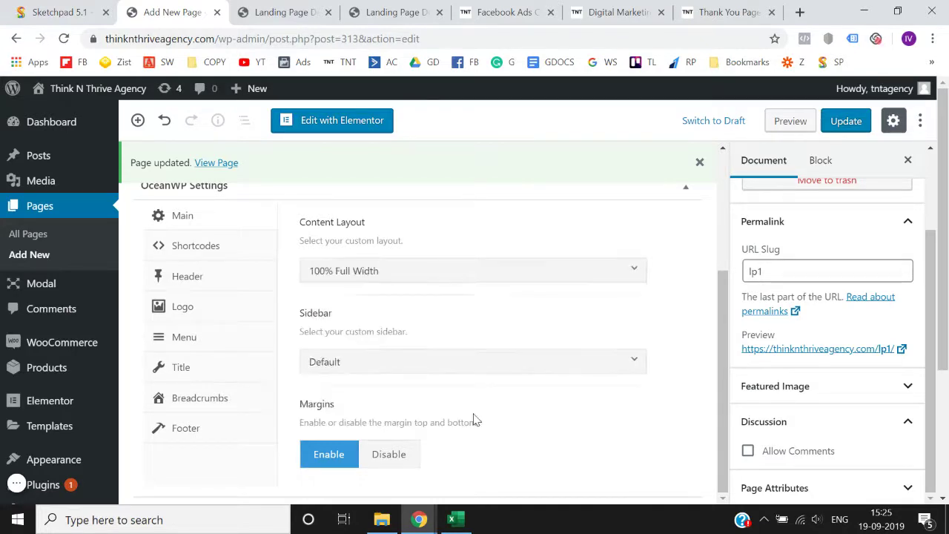
scroll(474, 421, up, 2)
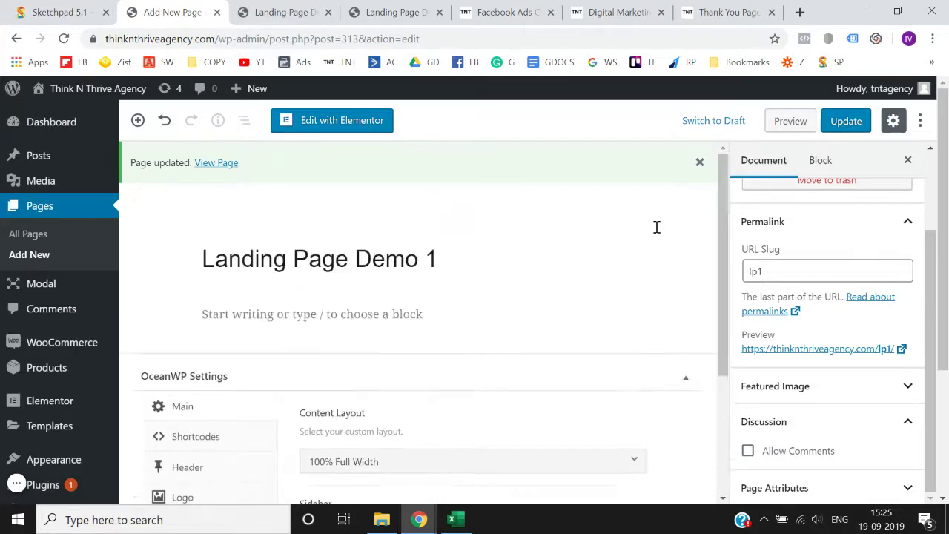
click(845, 120)
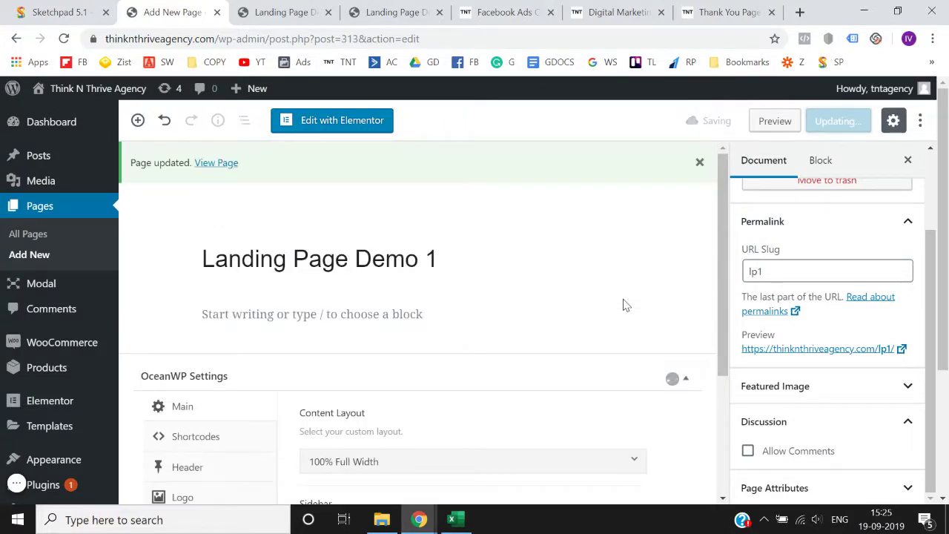
Reload the live lp1 page to check the full-width layout
click(256, 11)
click(267, 31)
key(Return)
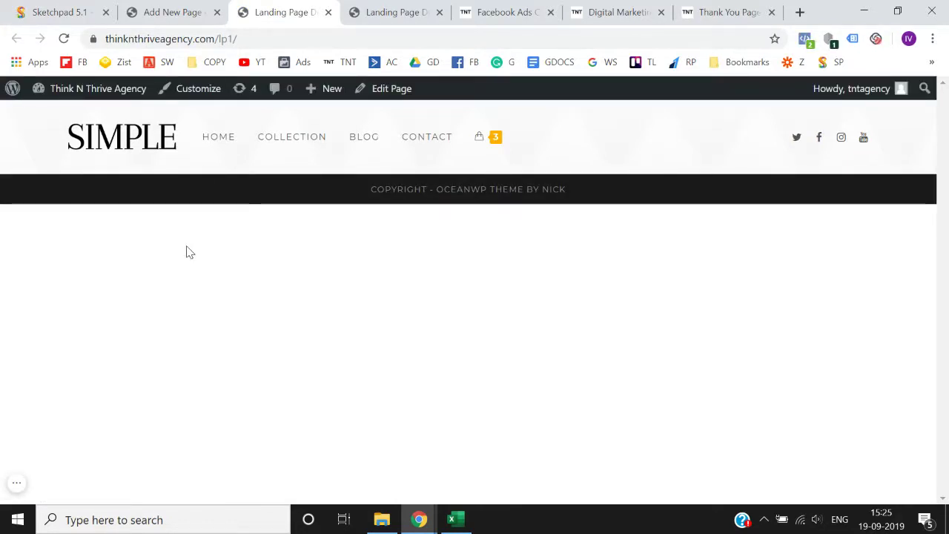
Disable the header and the top bar in the OceanWP header settings and update the page
click(162, 11)
scroll(185, 326, down, 3)
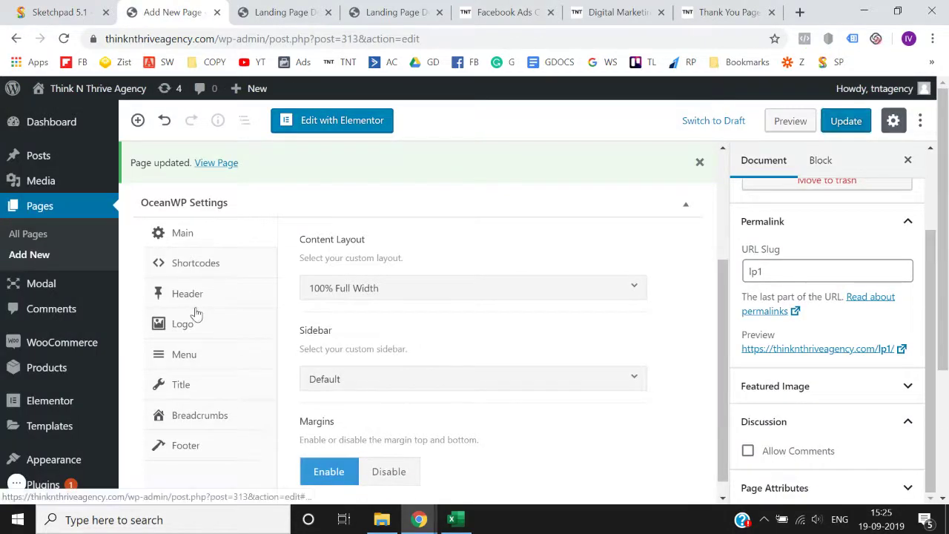
click(192, 304)
click(434, 395)
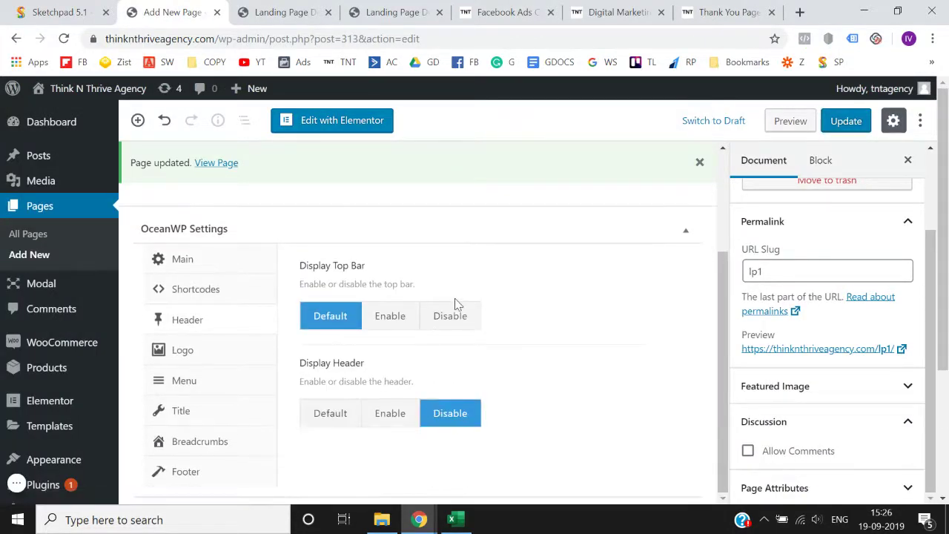
click(450, 321)
click(838, 124)
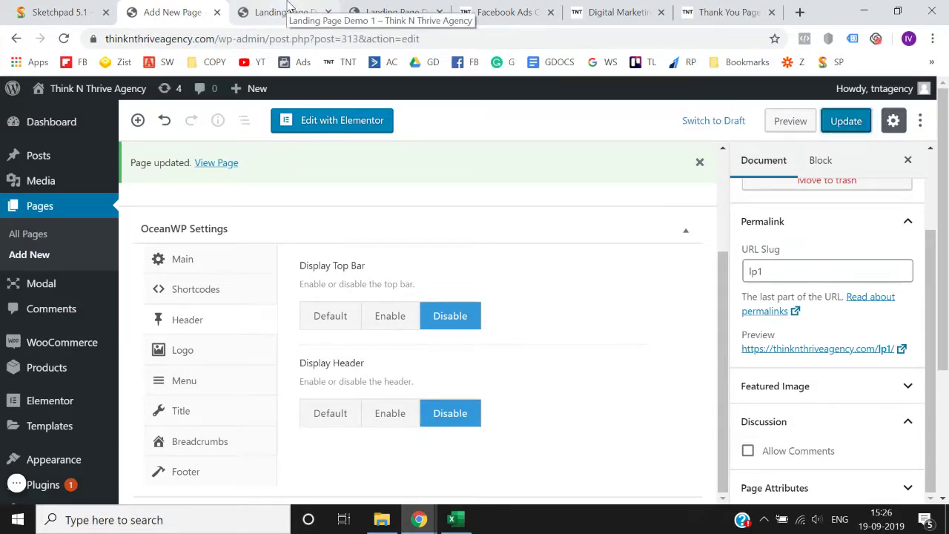
Reload the live lp1 page, close the outdated landing-page-demo-1 tab and return to the lp1 page
click(290, 9)
click(288, 39)
key(Return)
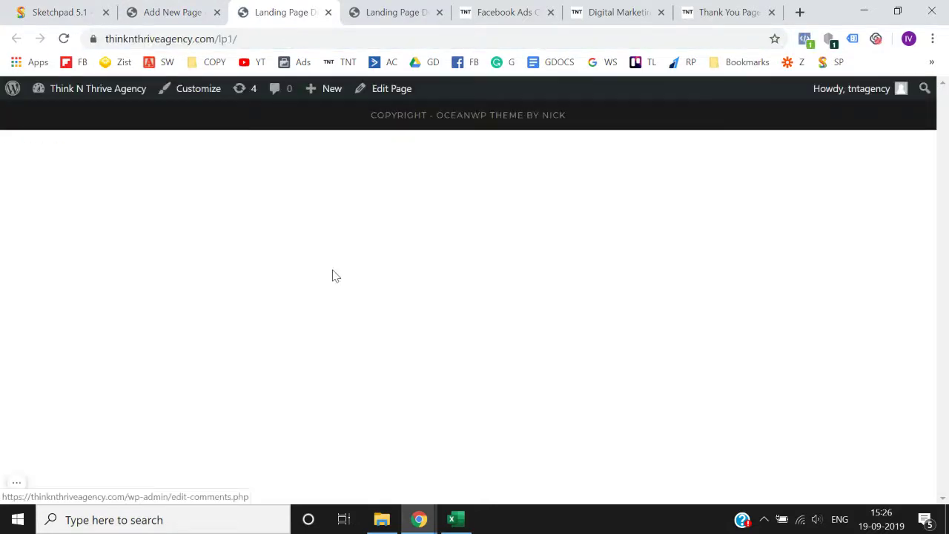
click(383, 10)
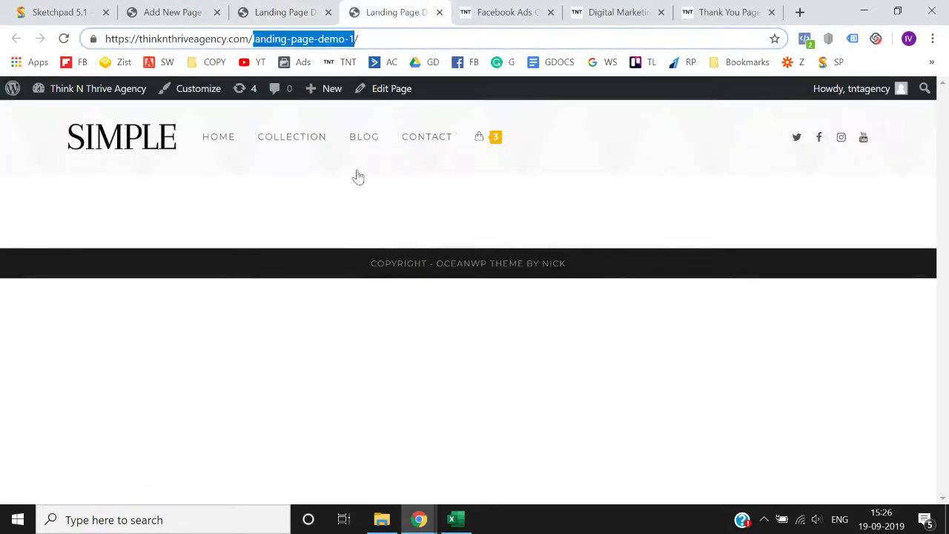
click(439, 13)
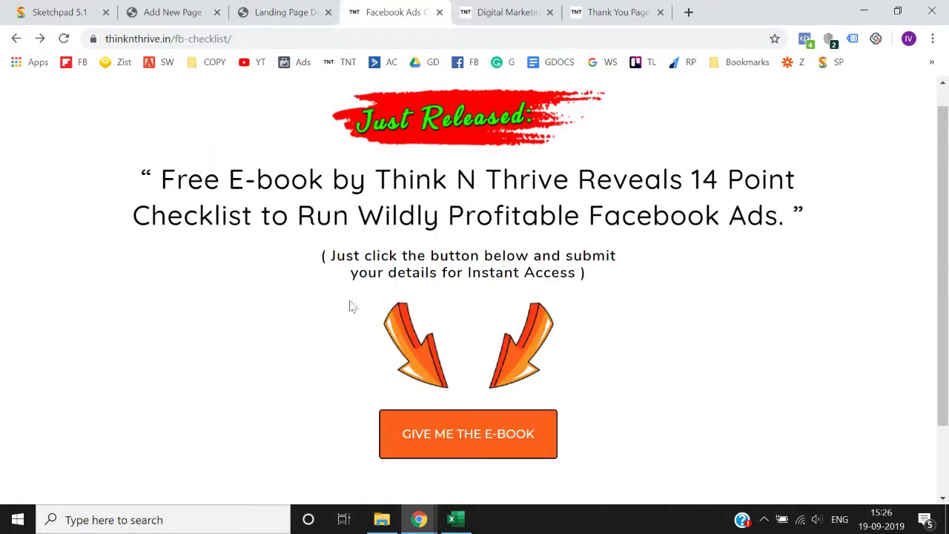
click(359, 6)
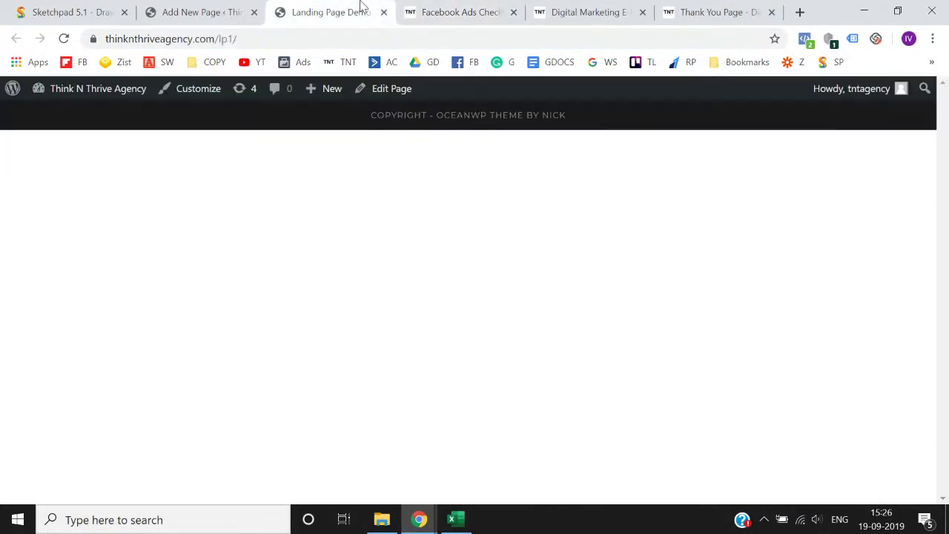
Open the Landing Page Demo 1 page in the Elementor editor
click(238, 9)
scroll(256, 219, up, 2)
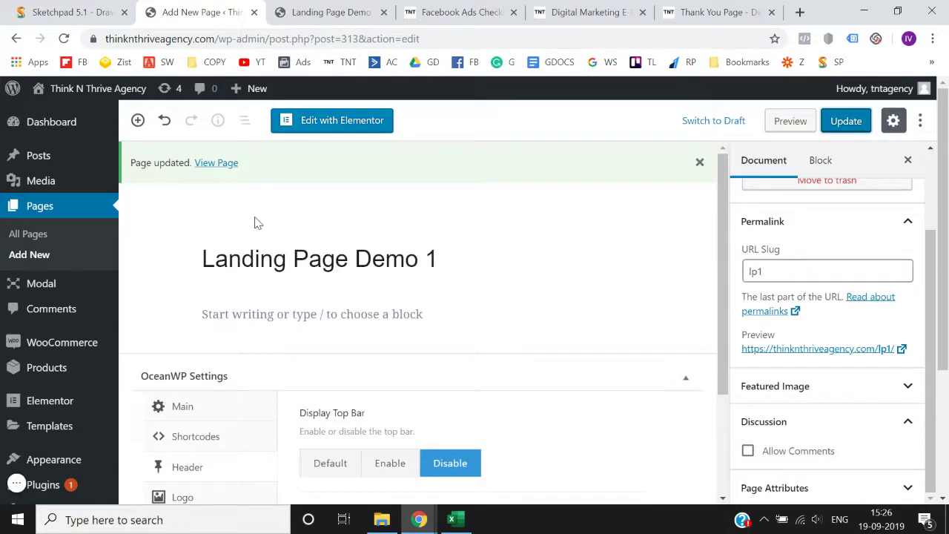
click(353, 134)
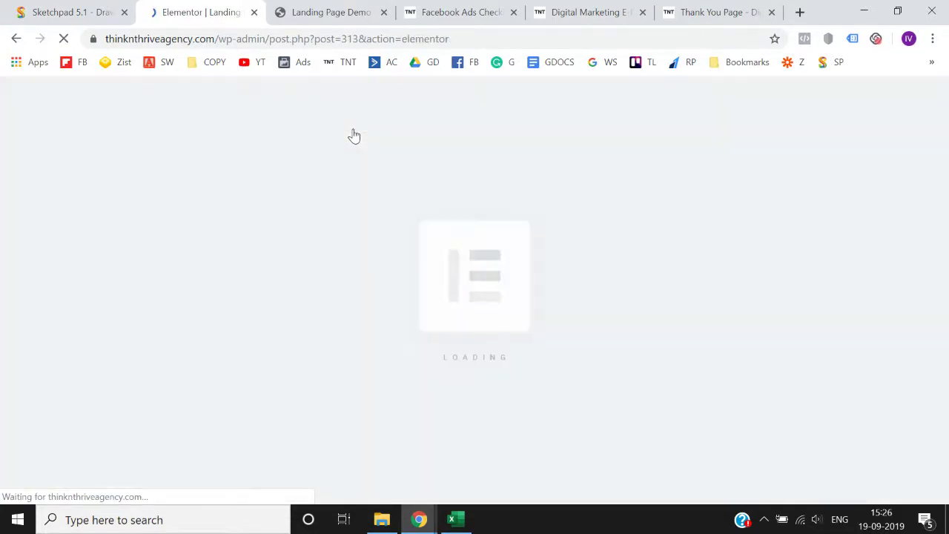
click(456, 9)
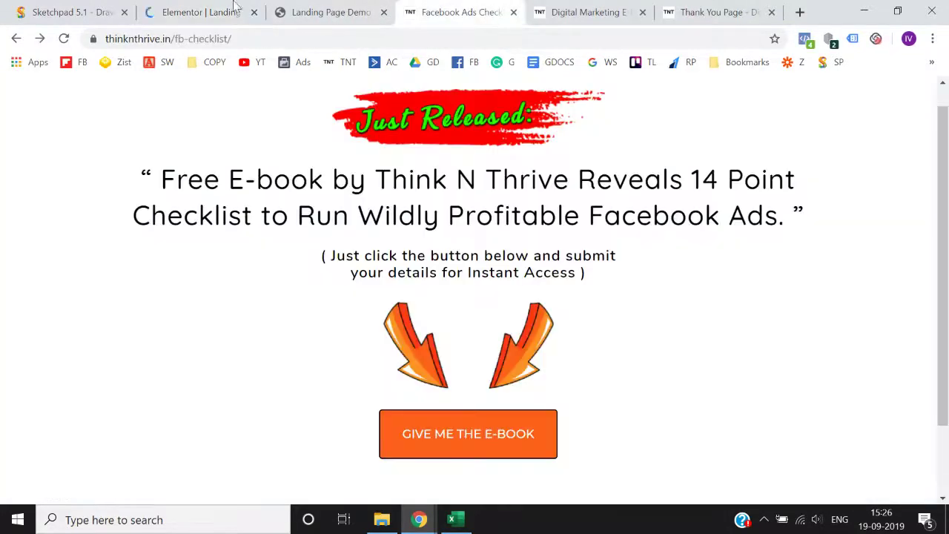
click(207, 10)
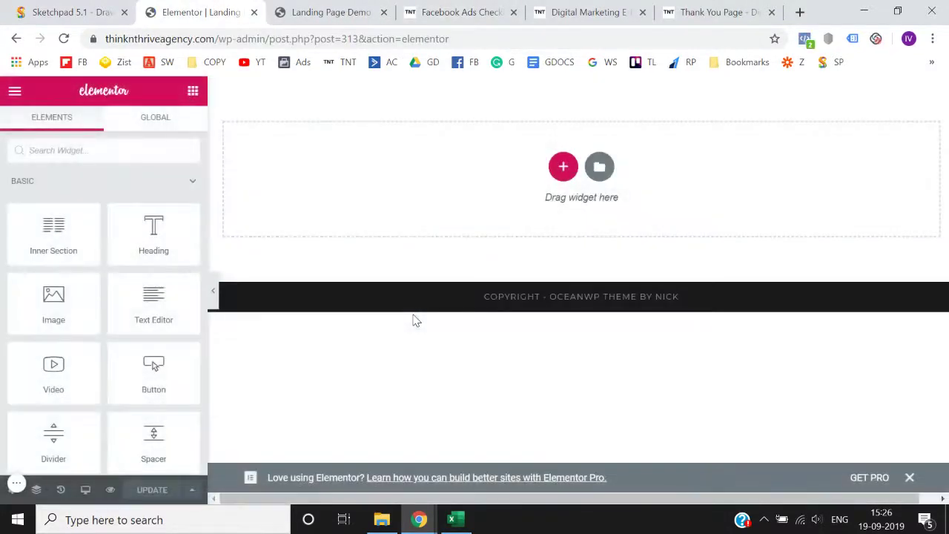
Examine the fb-checklist reference page's banner image, headline, subheading, arrows and call-to-action button
click(475, 11)
scroll(366, 296, down, 2)
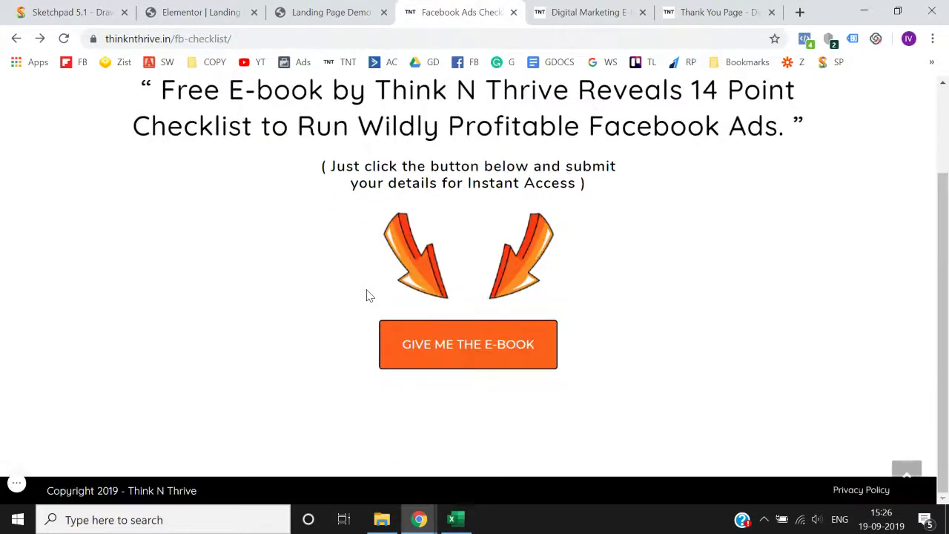
scroll(367, 296, up, 2)
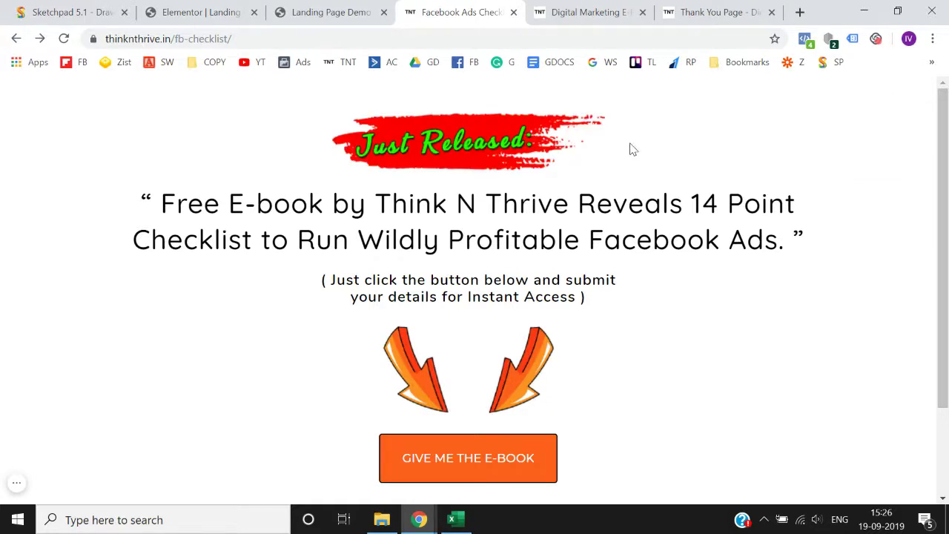
drag(146, 197, 830, 261)
drag(320, 283, 609, 290)
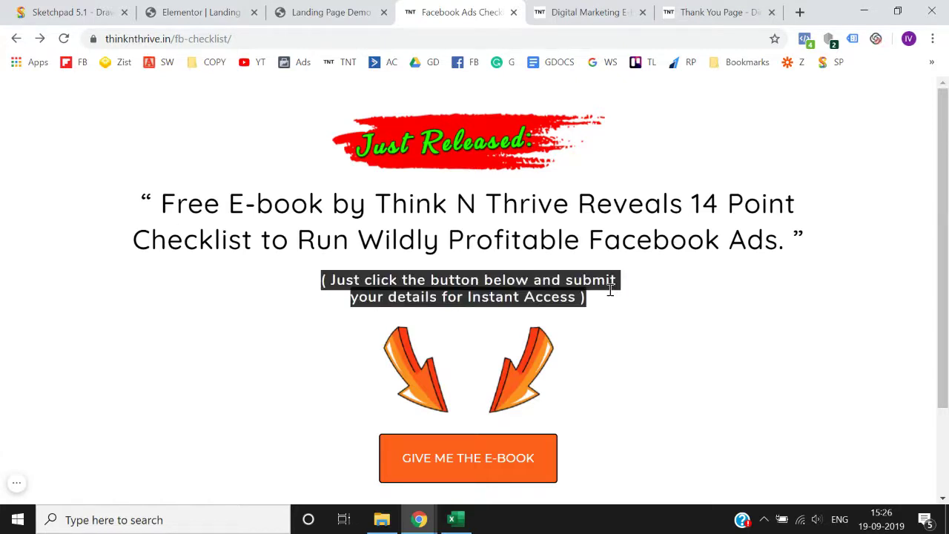
scroll(610, 290, down, 1)
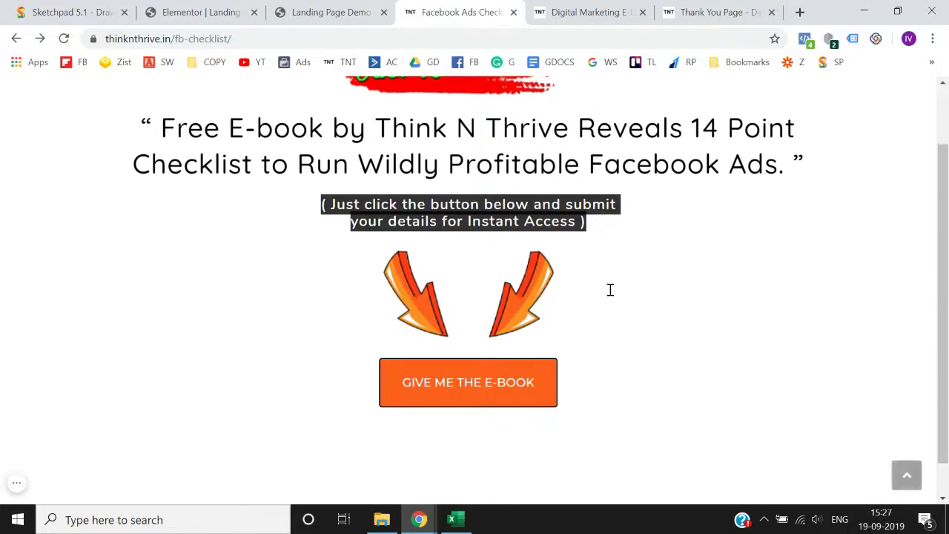
scroll(270, 306, down, 1)
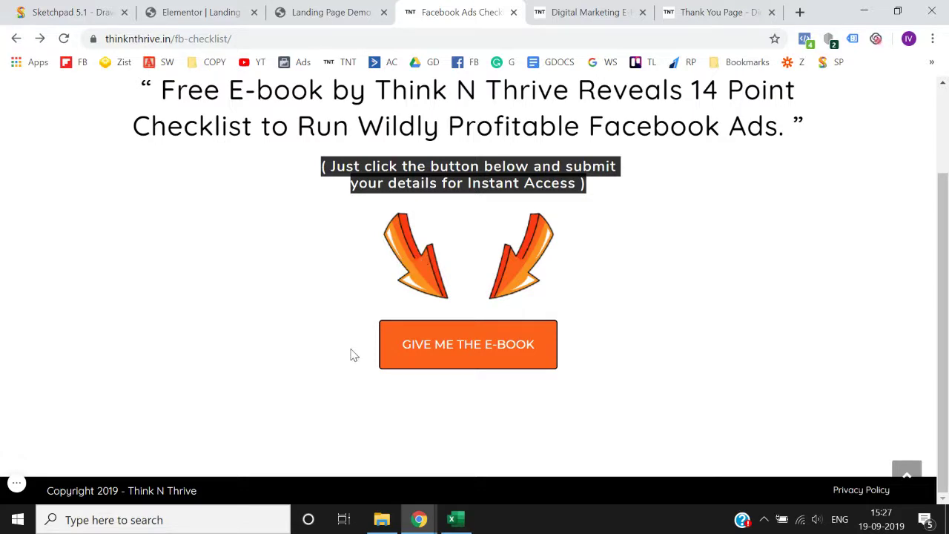
scroll(352, 355, up, 3)
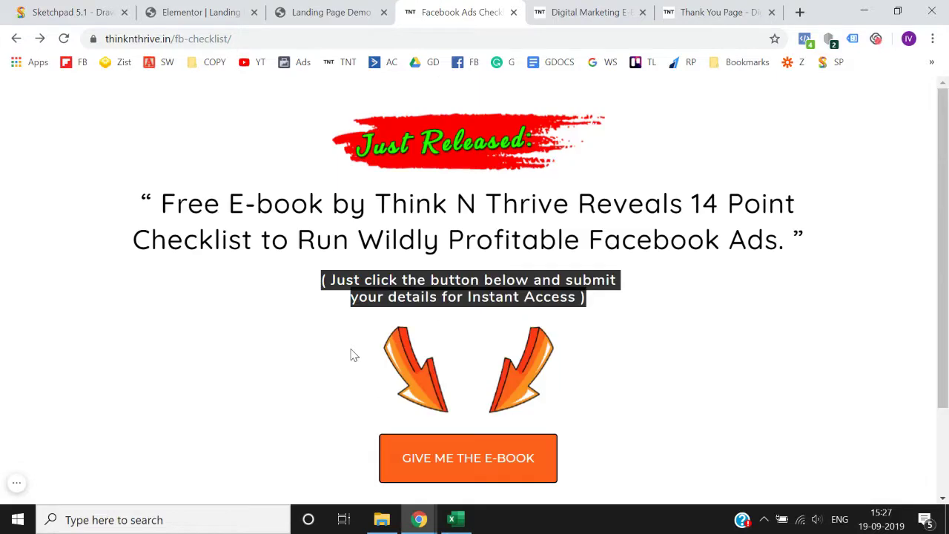
Return to the Elementor editor and add a single-column section to the page
click(324, 11)
click(194, 9)
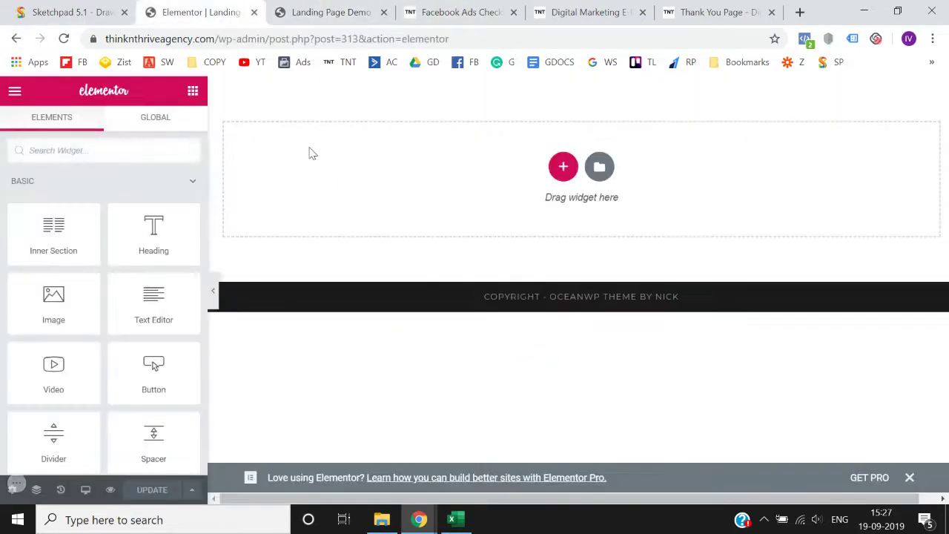
click(563, 175)
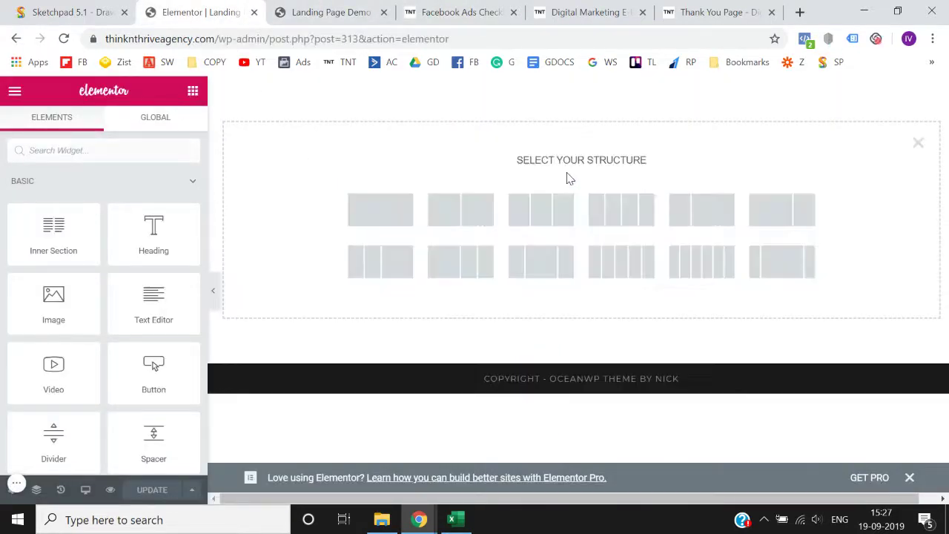
click(390, 215)
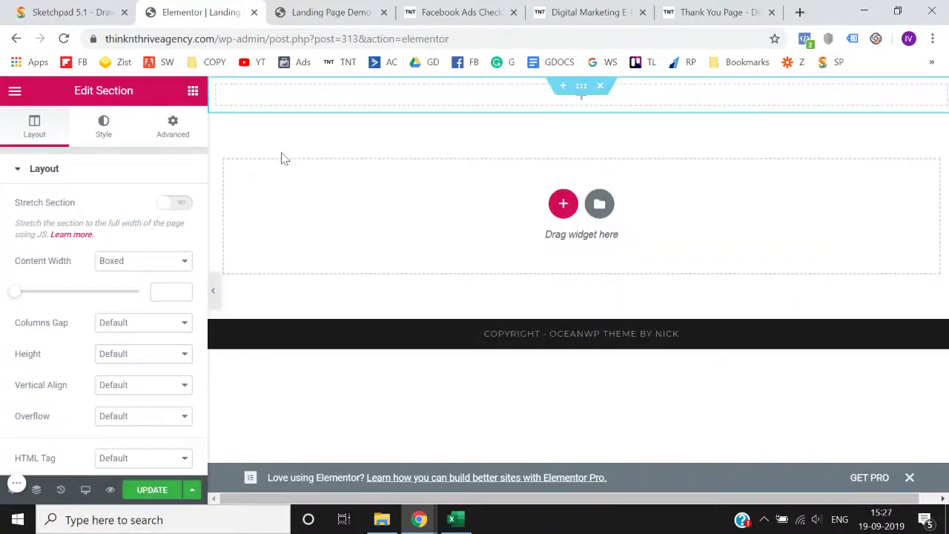
Search the widgets for "ima" and place an Image widget in the new section
click(192, 91)
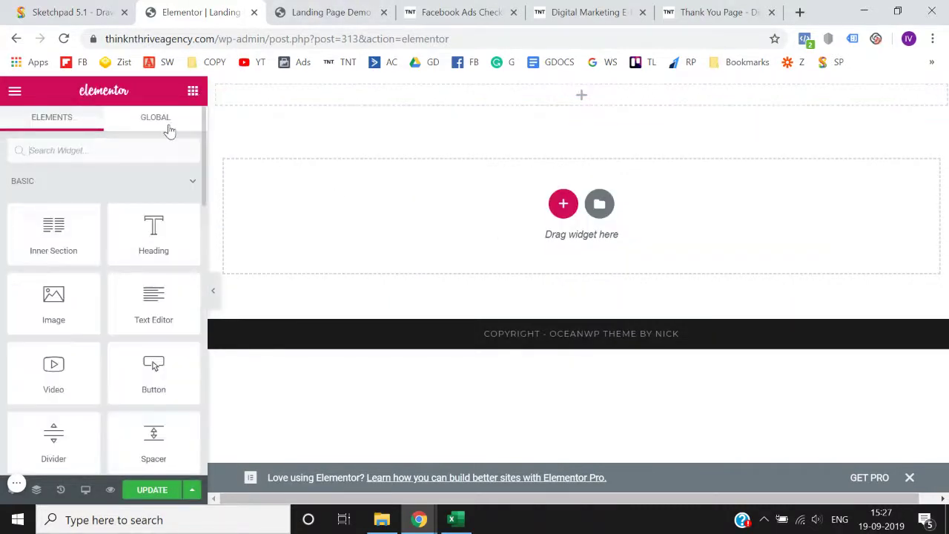
text(ima)
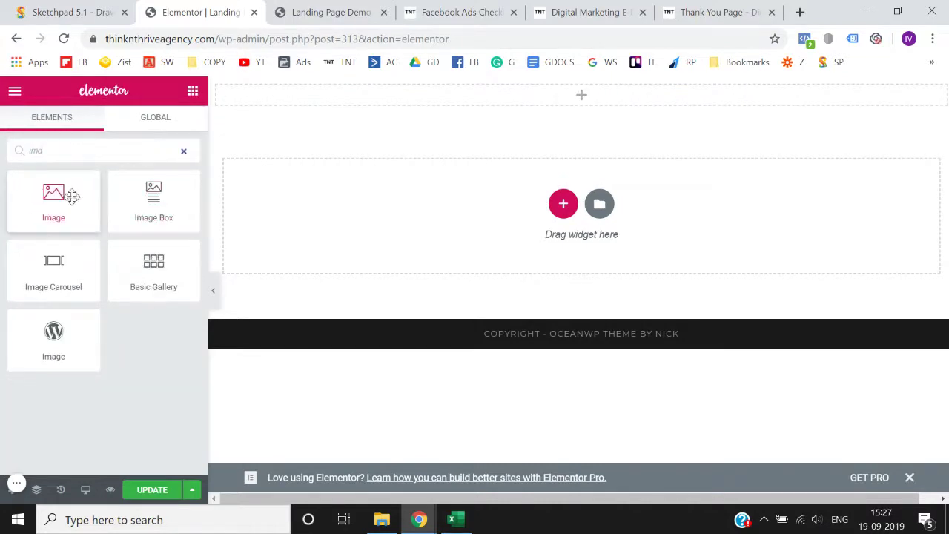
drag(52, 195, 562, 97)
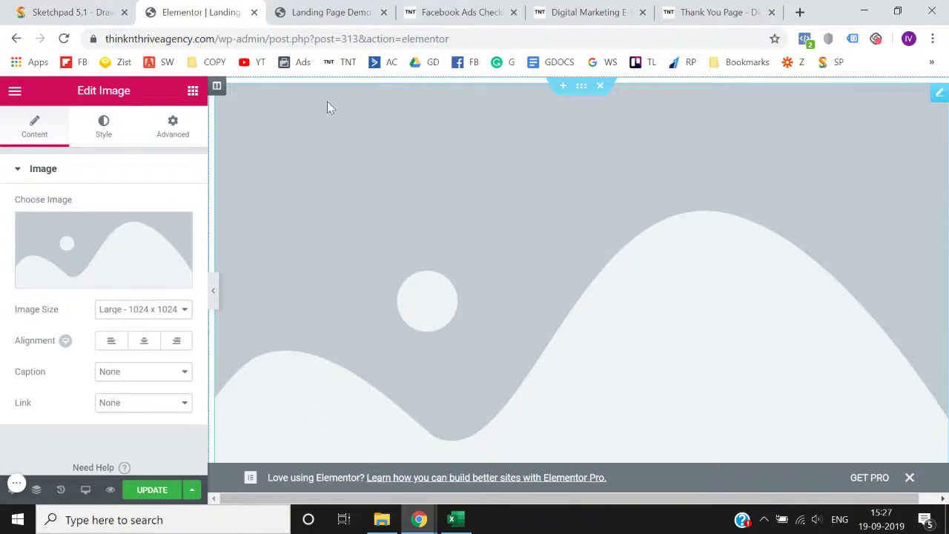
Open the fb-checklist page's Just Released banner image in its own browser tab
click(331, 12)
click(426, 10)
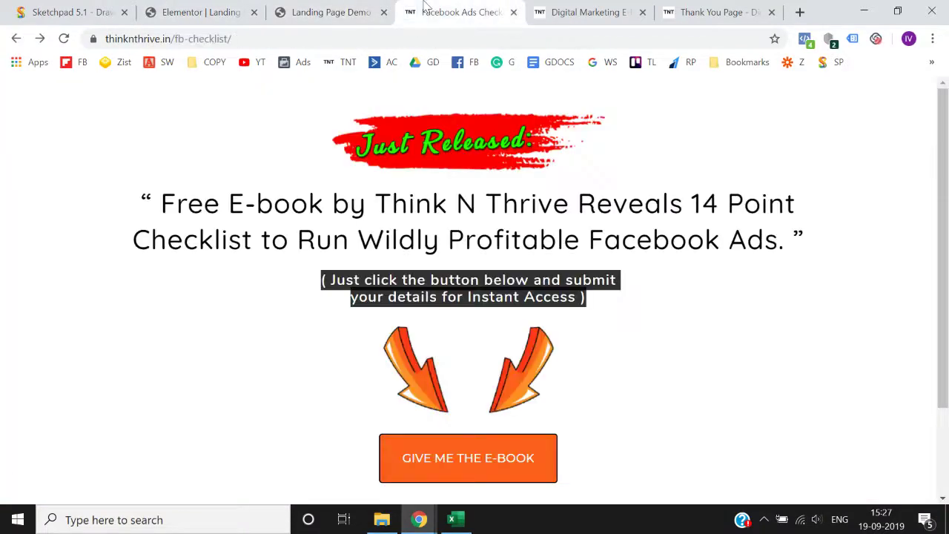
right_click(423, 148)
click(432, 153)
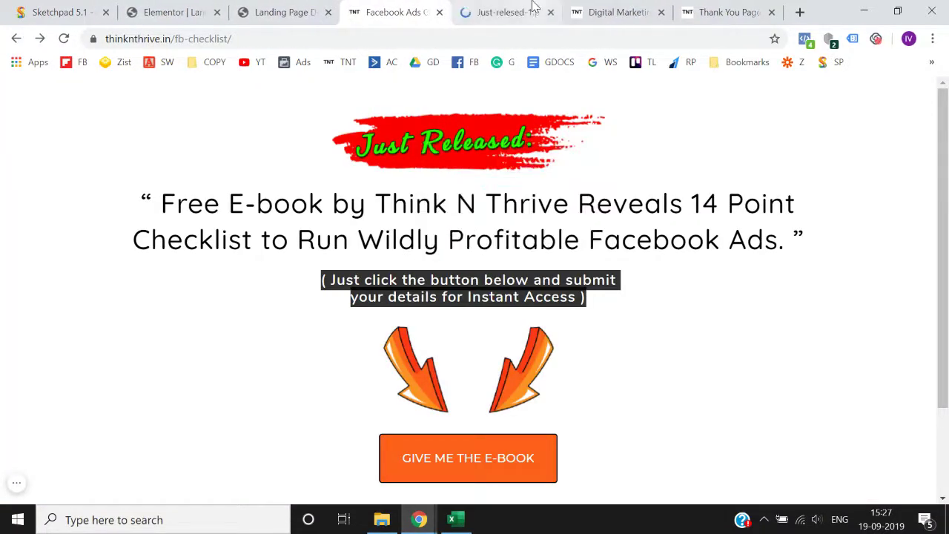
click(534, 7)
Save the Just Released banner to the Desktop as the PNG image Just-relesed-1
right_click(451, 259)
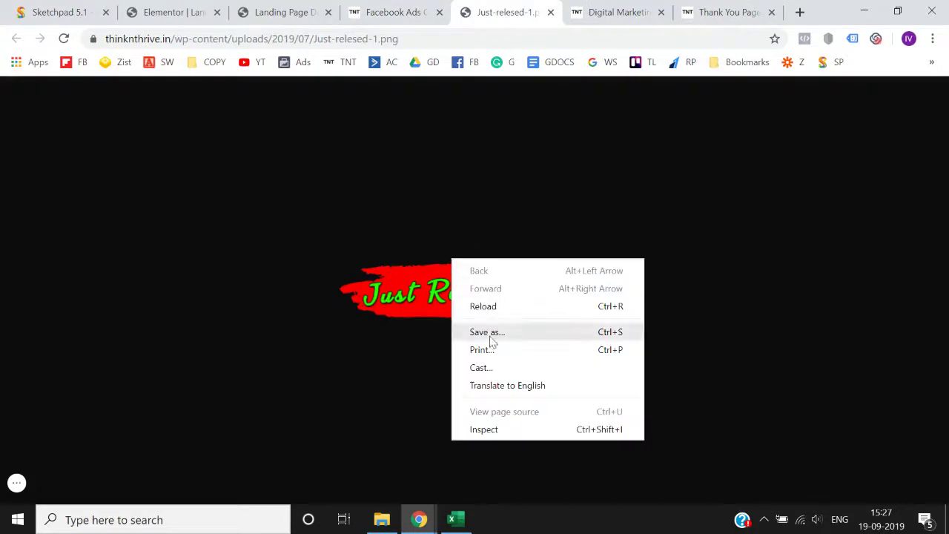
right_click(434, 302)
click(469, 333)
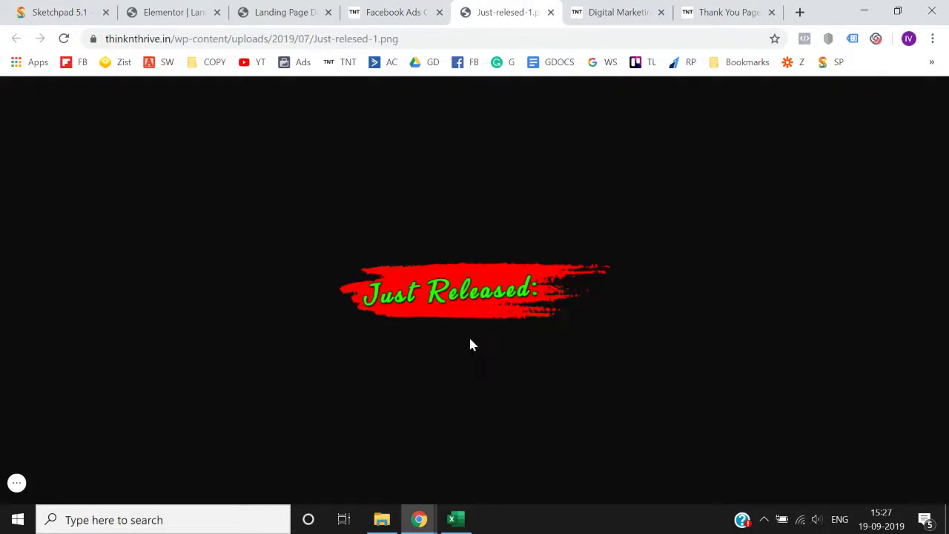
scroll(87, 113, up, 1)
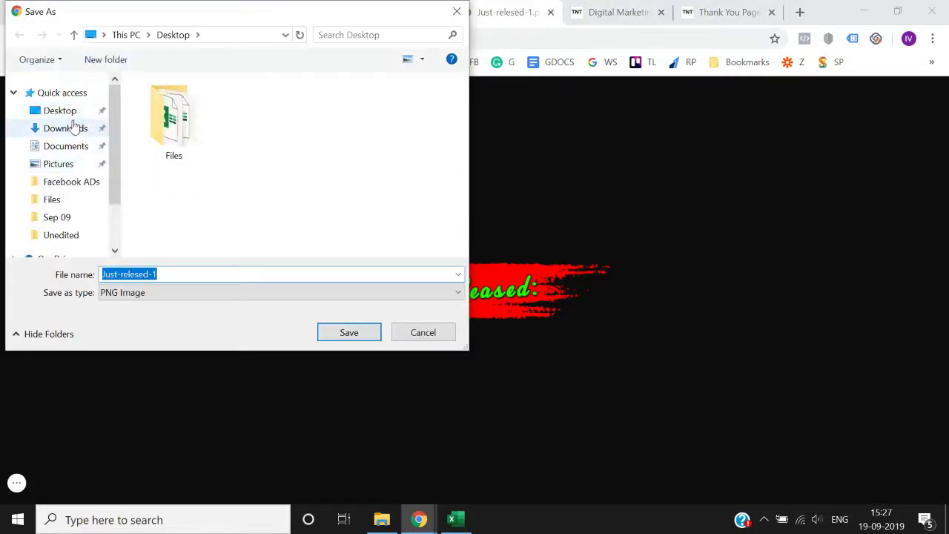
click(71, 127)
click(65, 111)
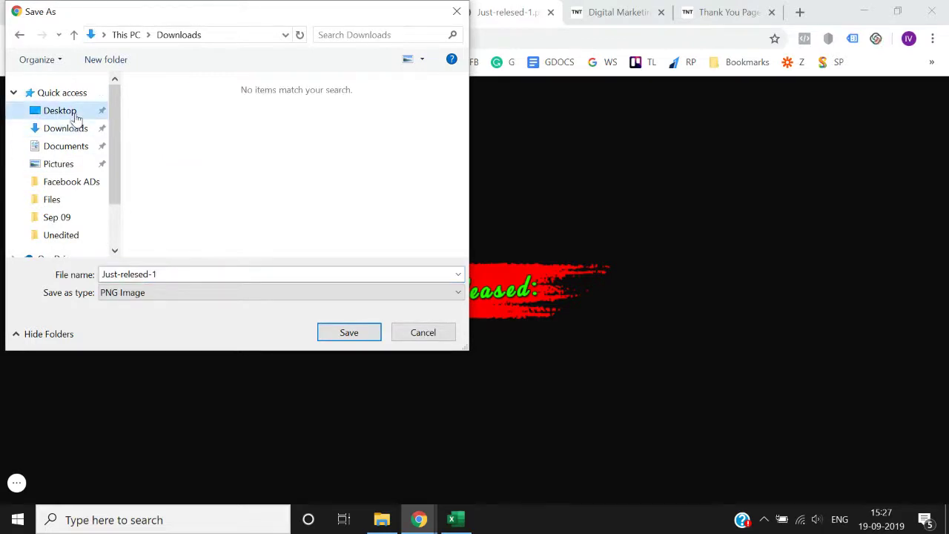
click(346, 333)
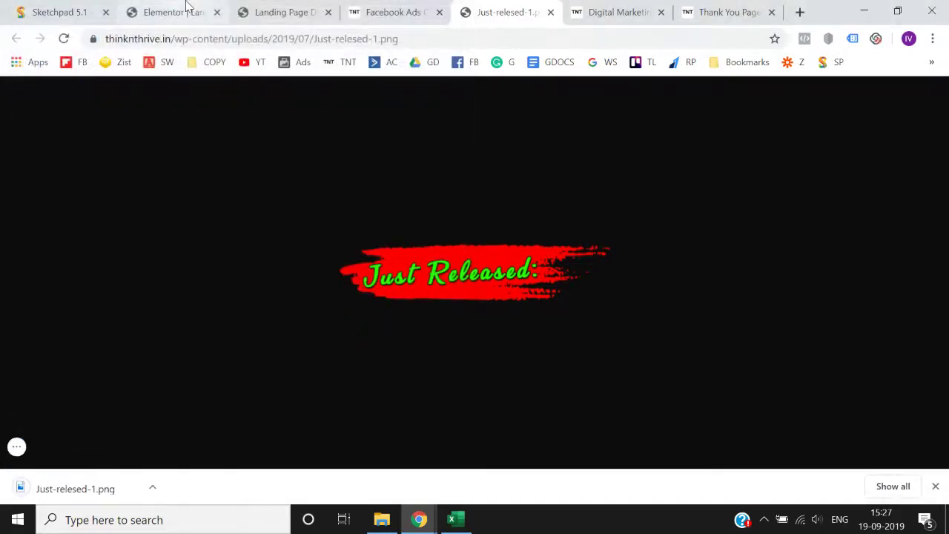
Upload Just-relesed-1 from the Desktop to the media library and insert it into the page's Image widget
click(187, 8)
mouse_move(136, 247)
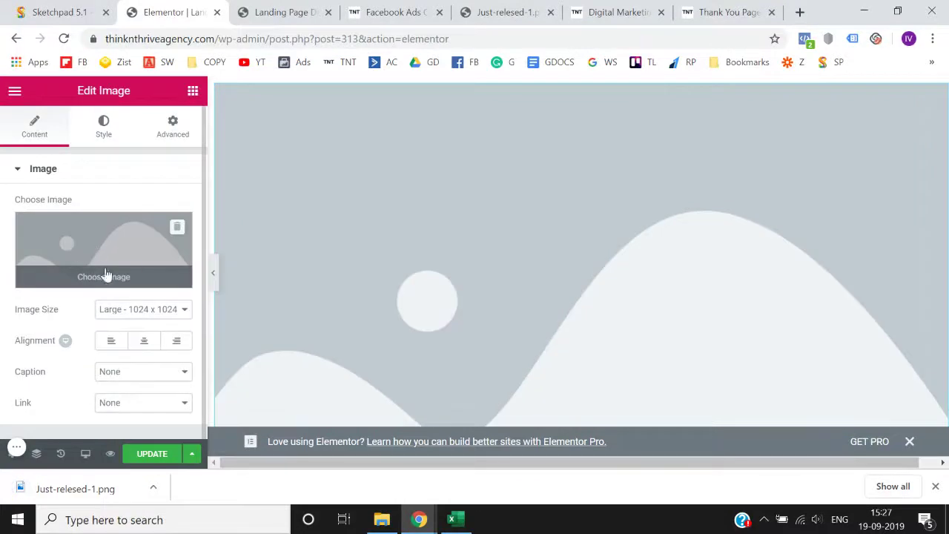
click(108, 277)
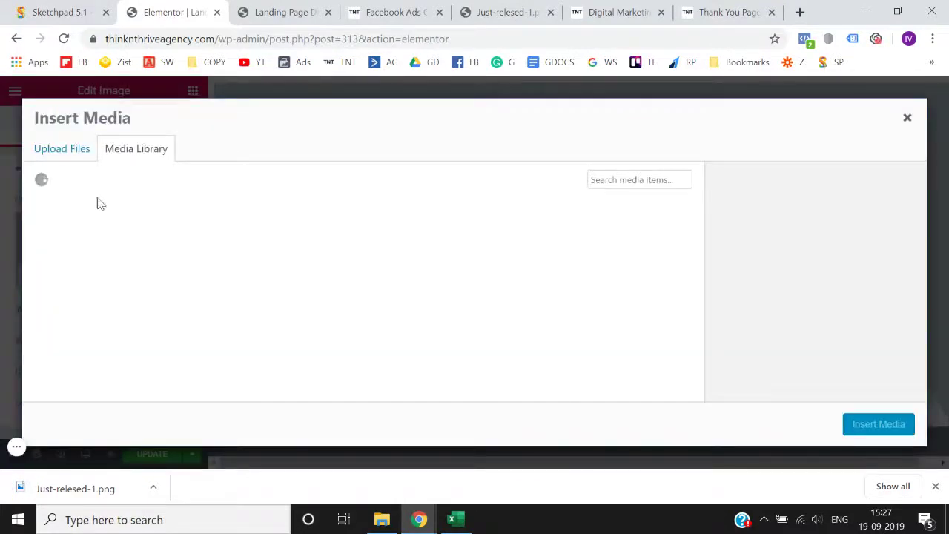
click(85, 157)
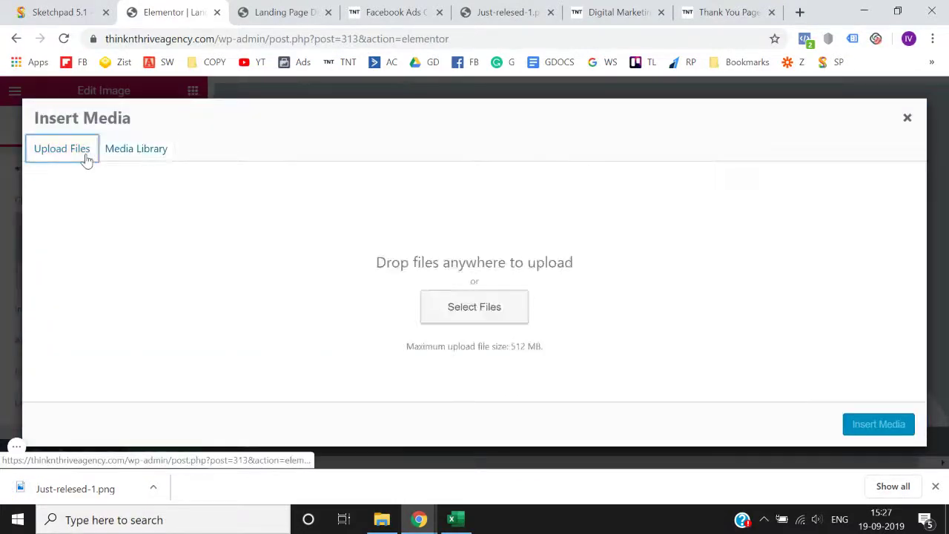
click(489, 315)
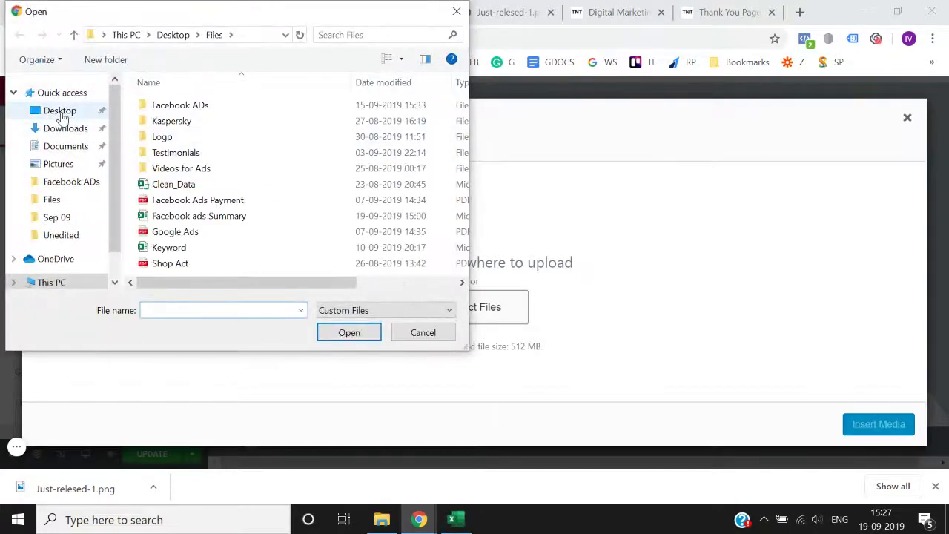
click(61, 110)
double_click(341, 149)
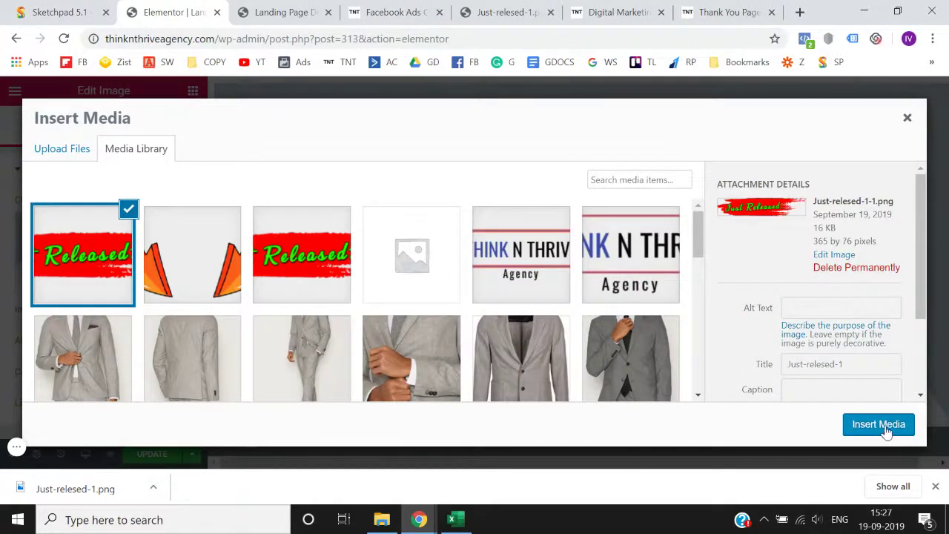
click(883, 427)
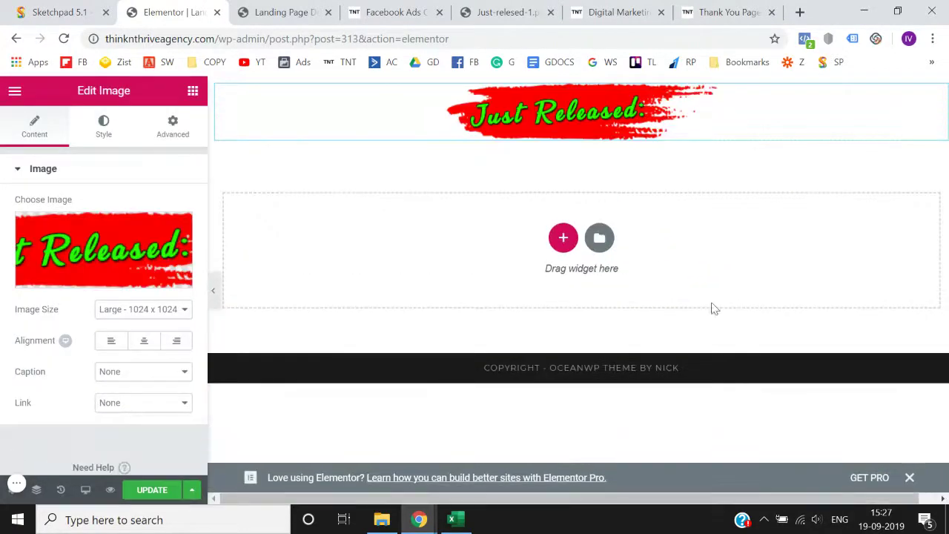
Set the Just Released image's width to 32%, preview it without the editing panel and compare it with the fb-checklist page
click(111, 136)
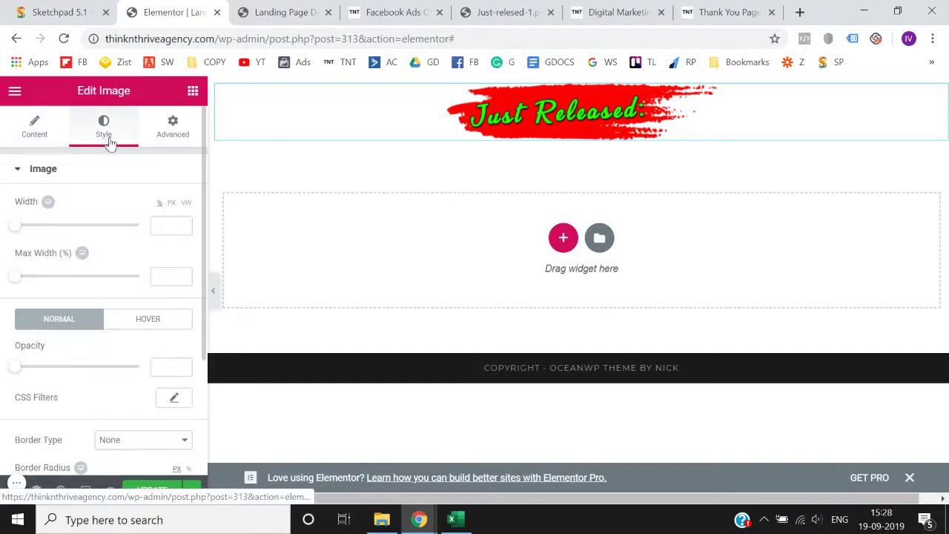
drag(20, 234, 46, 244)
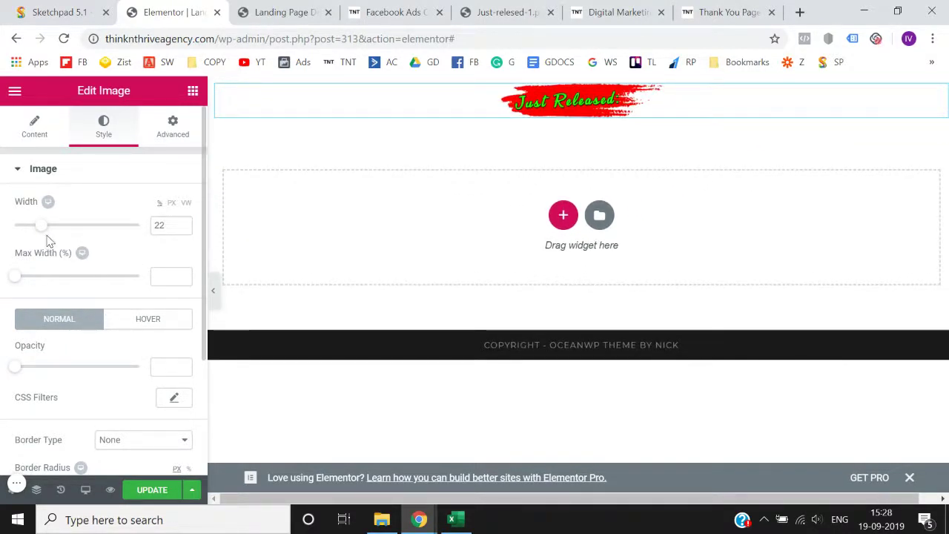
click(213, 297)
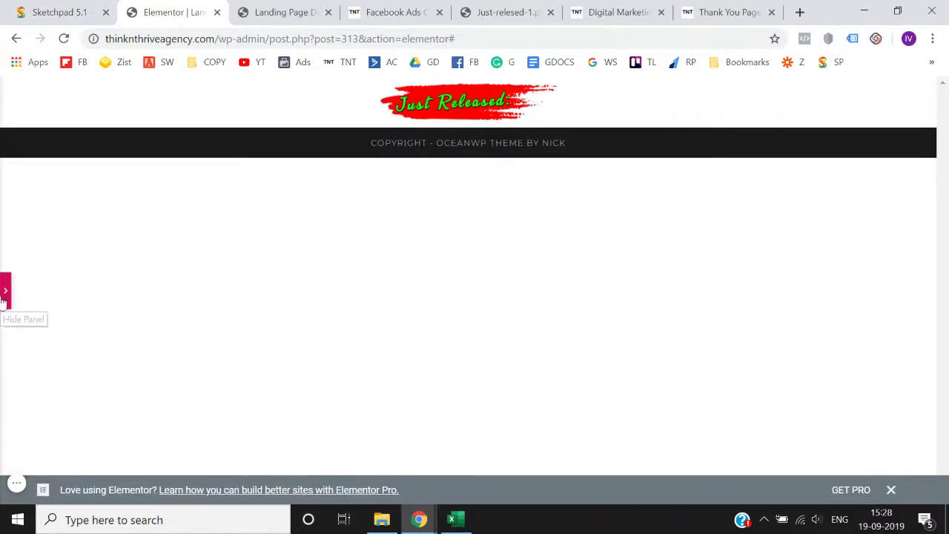
click(3, 296)
drag(37, 230, 51, 229)
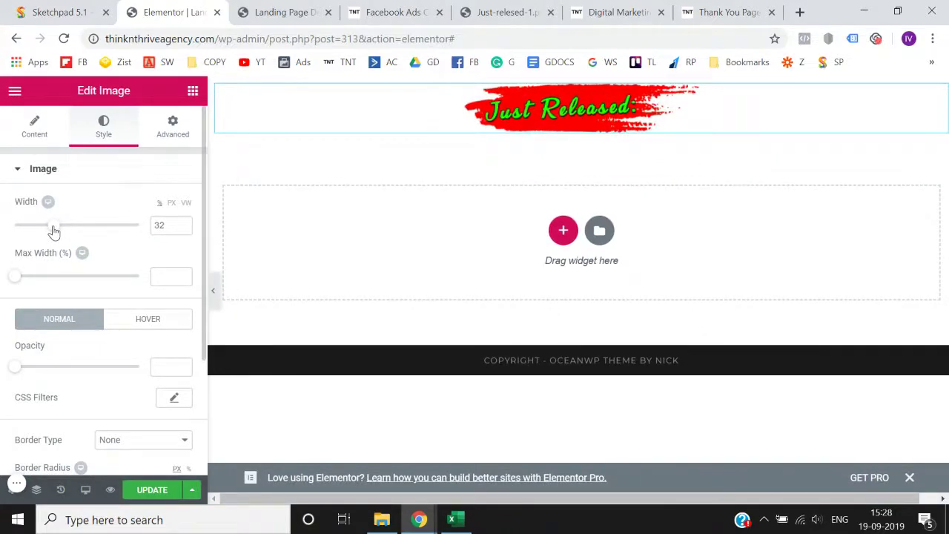
click(214, 296)
click(4, 296)
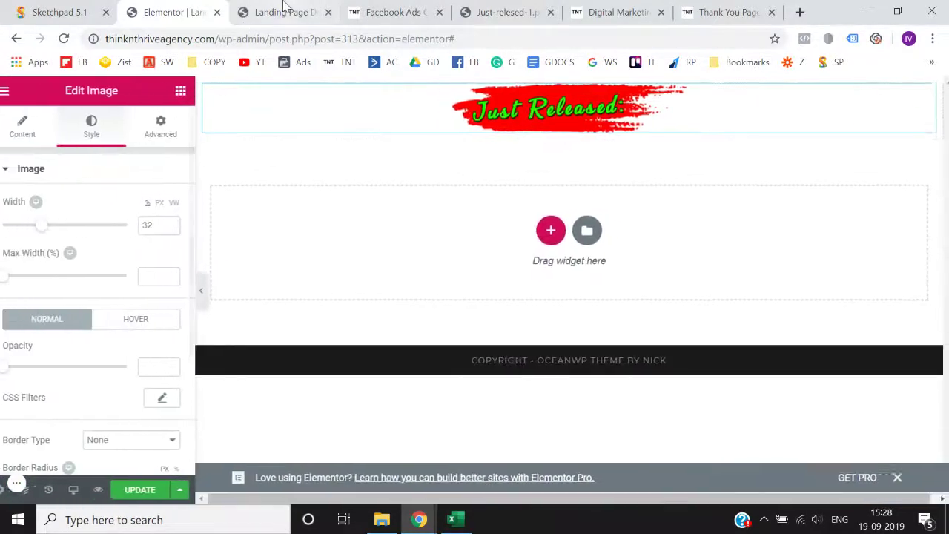
click(376, 6)
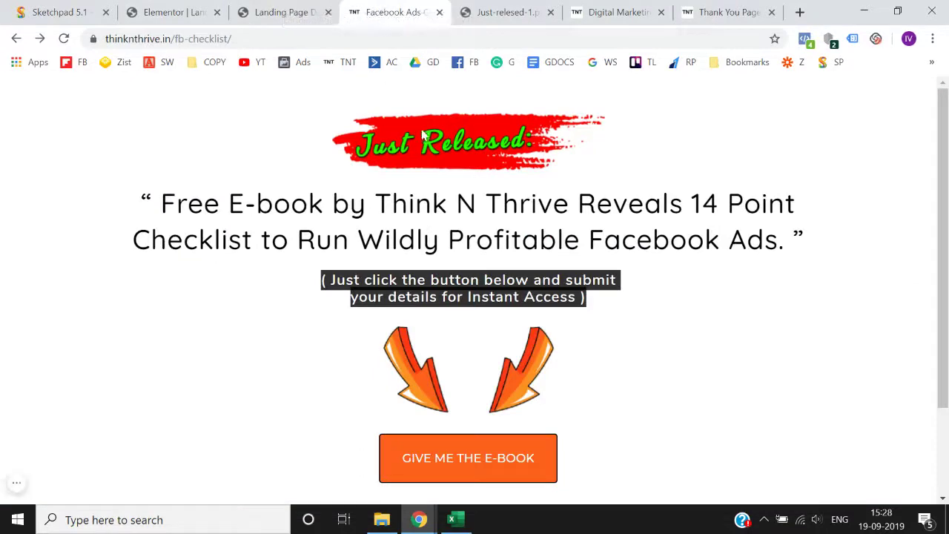
Unlink the padding values of the Just Released banner's section, set its top padding to 25 px and update the page
click(271, 11)
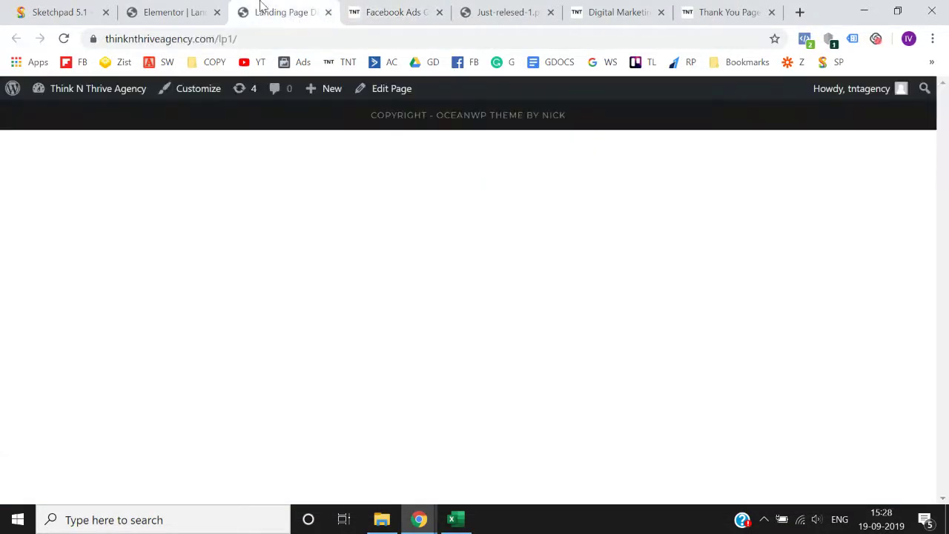
click(169, 11)
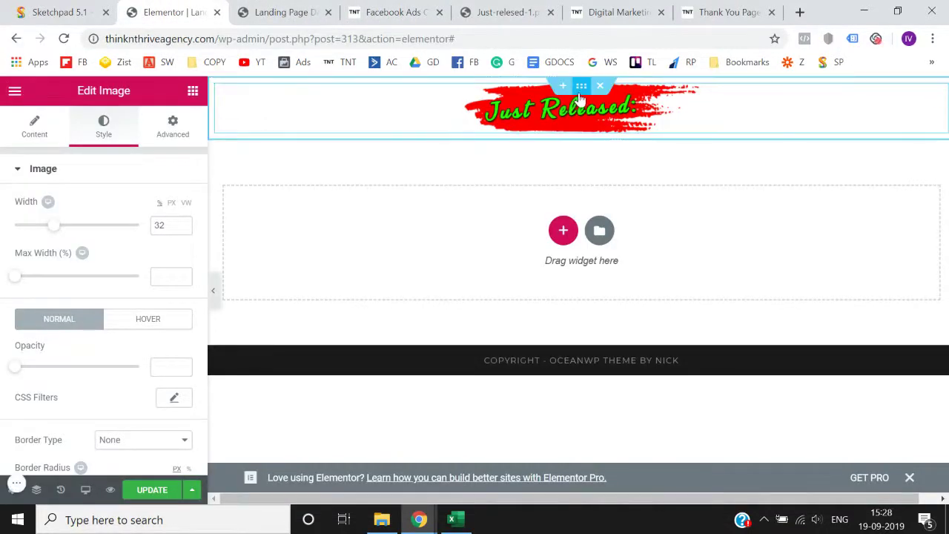
click(582, 88)
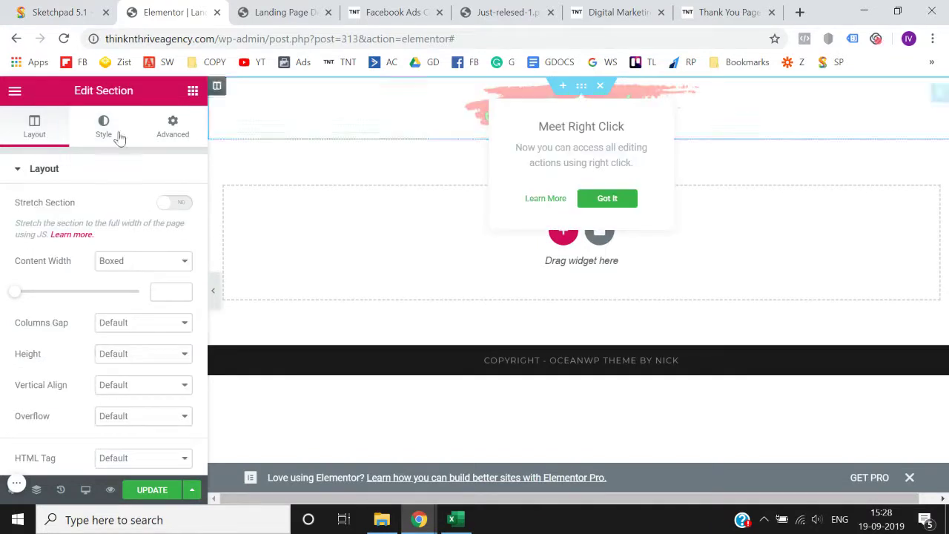
click(172, 130)
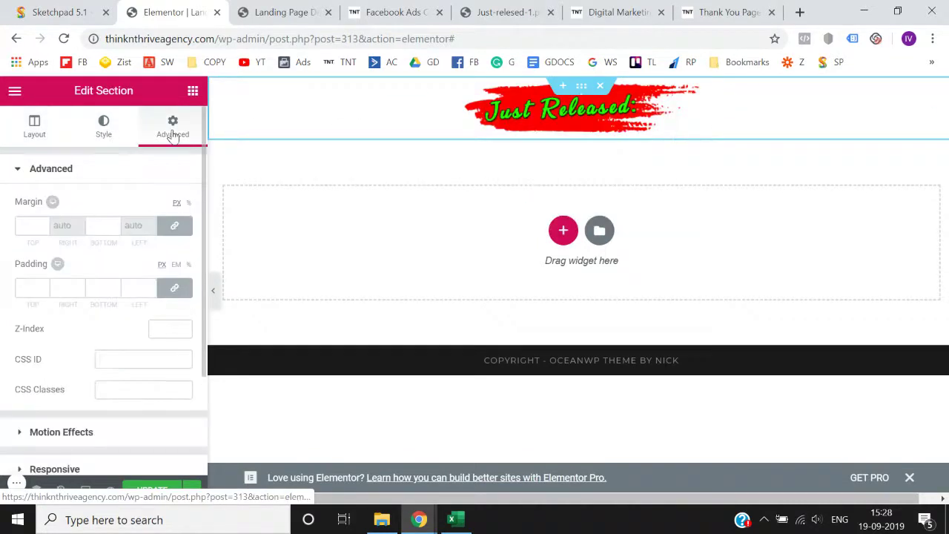
click(175, 292)
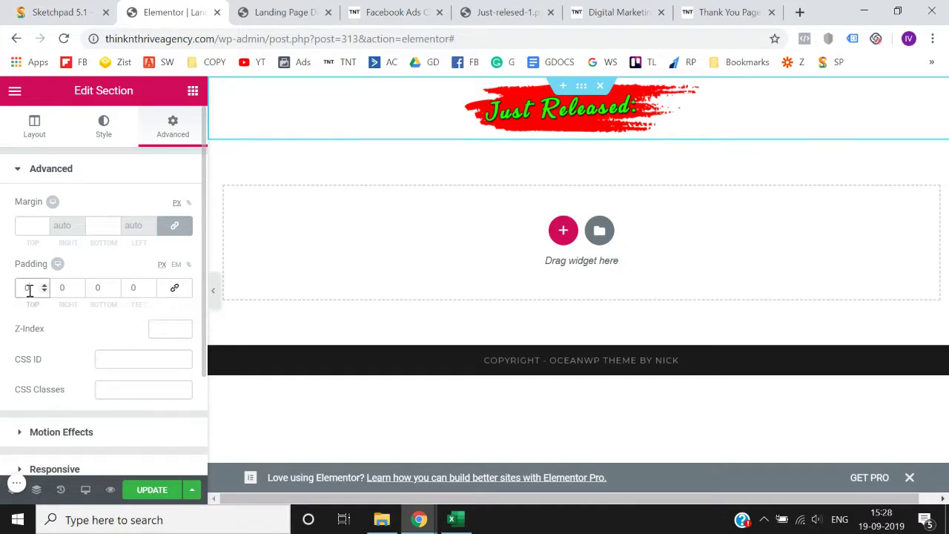
drag(45, 286, 44, 287)
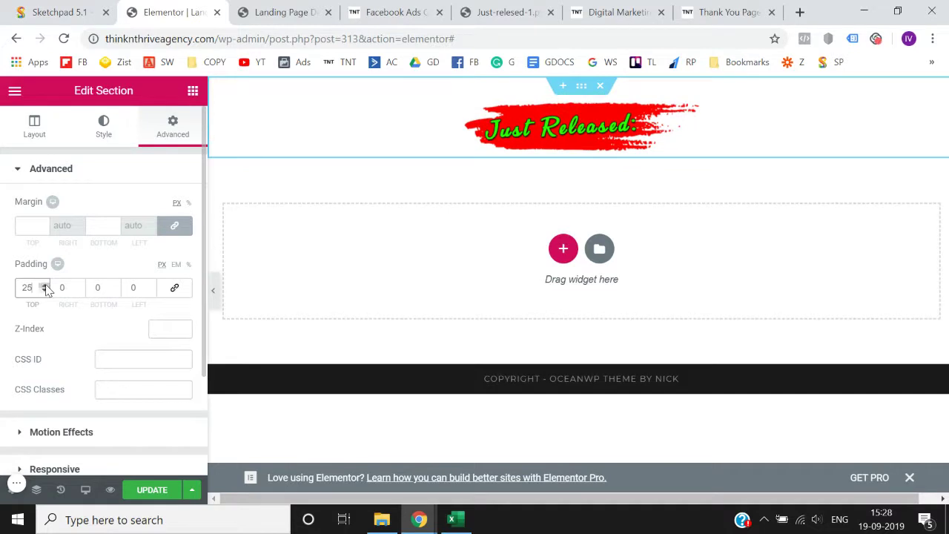
click(147, 490)
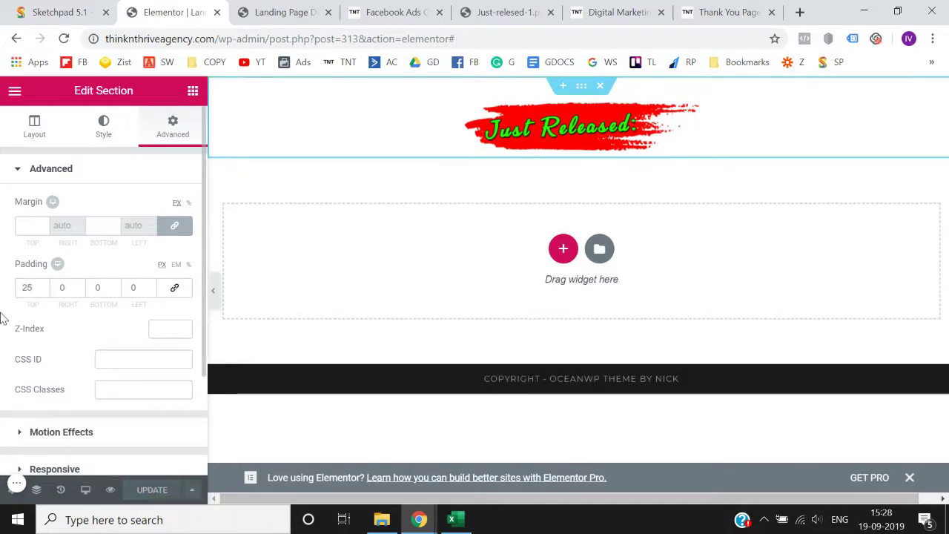
Add a new single-column section below the Just Released banner and place a Heading widget in it
click(399, 5)
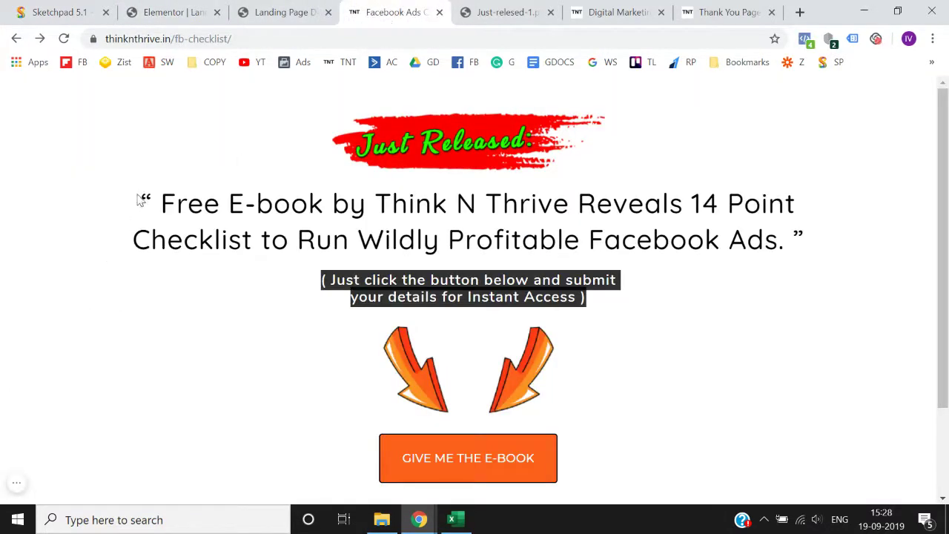
drag(139, 199, 750, 223)
click(172, 12)
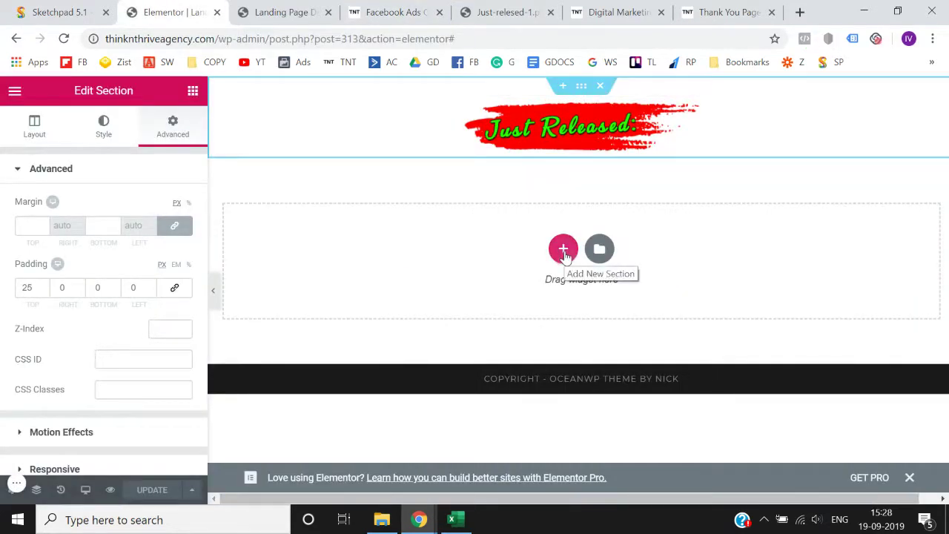
click(564, 250)
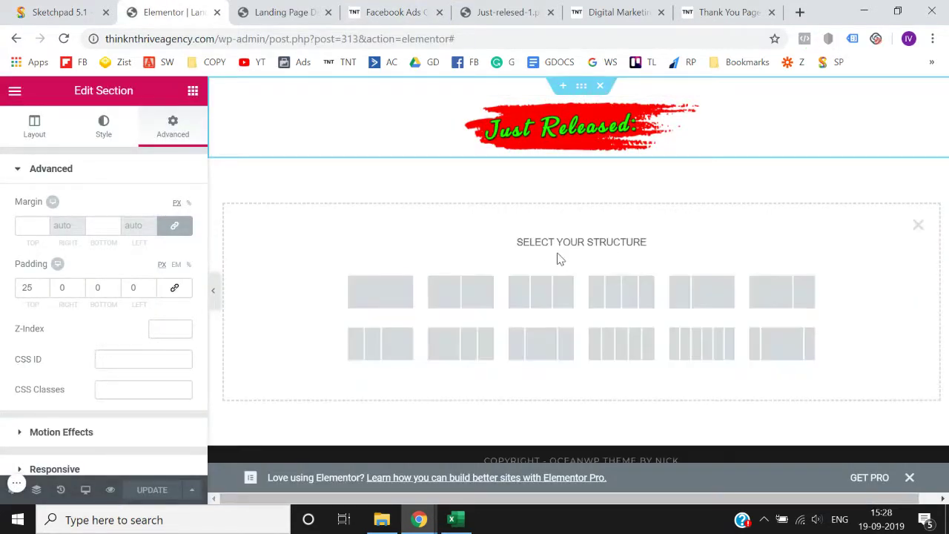
click(379, 304)
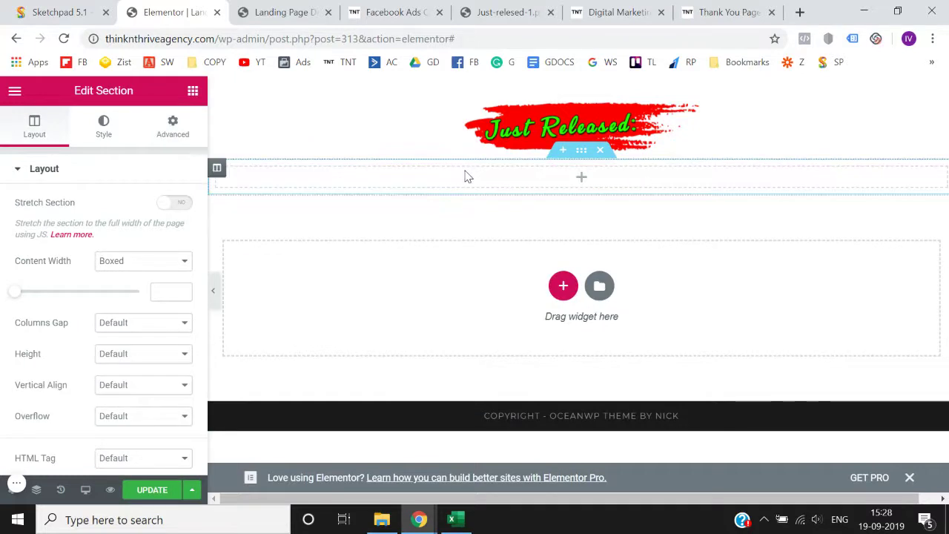
click(193, 93)
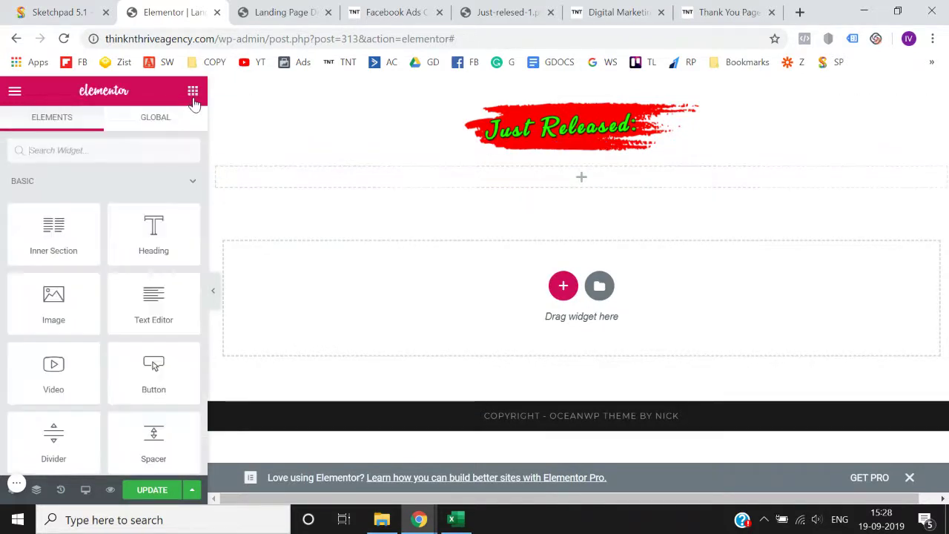
drag(154, 231, 562, 177)
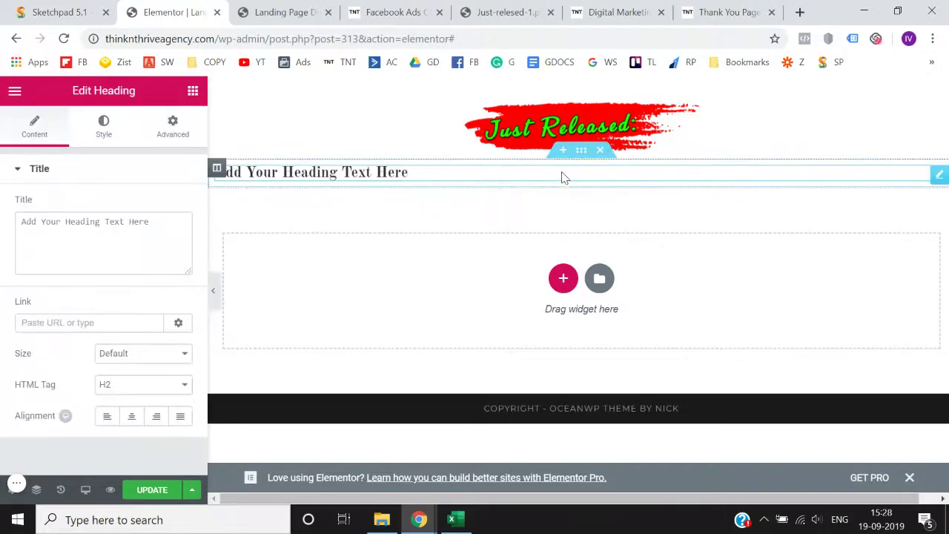
Copy the "Free E-book by Think N Thrive Reveals 14 Point Checklist…" headline from the fb-checklist page and replace the Heading widget's title with it
click(368, 7)
click(145, 200)
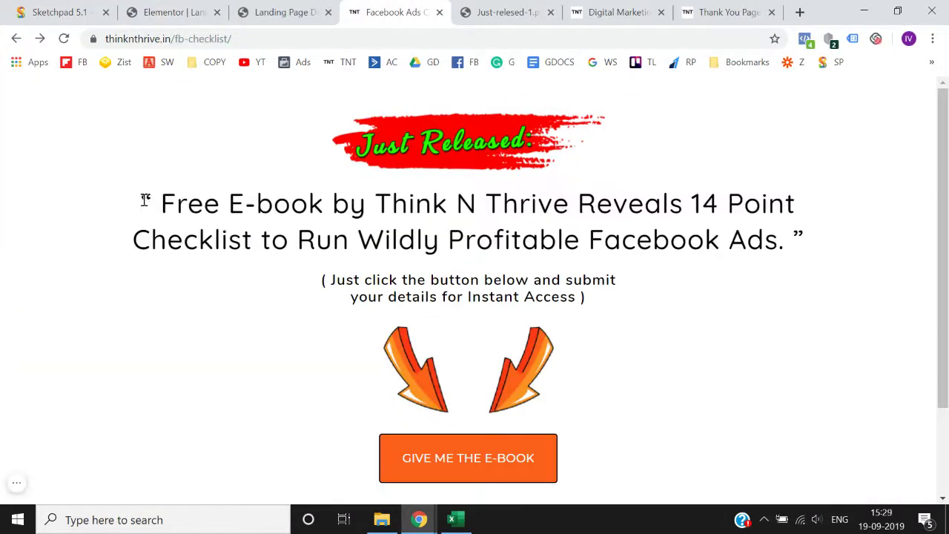
drag(143, 202, 804, 242)
key(ctrl+c)
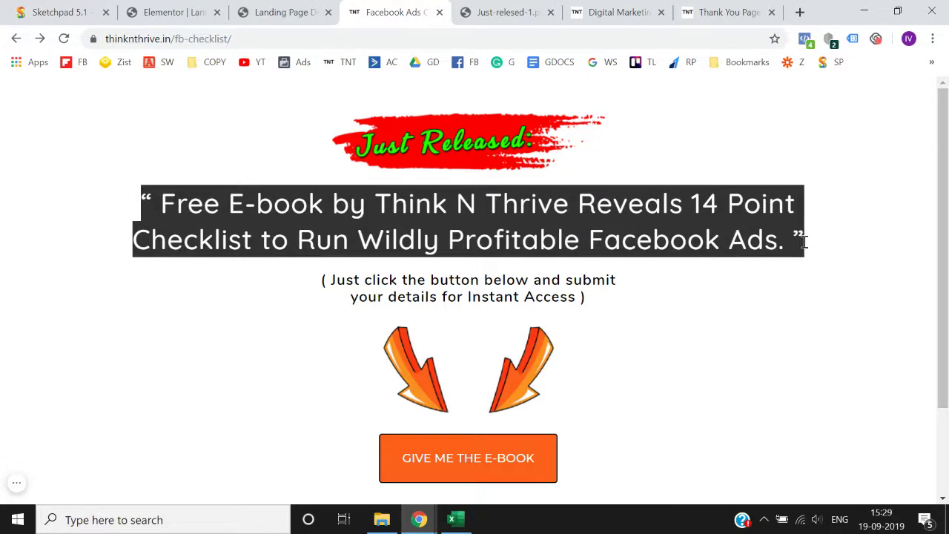
click(275, 11)
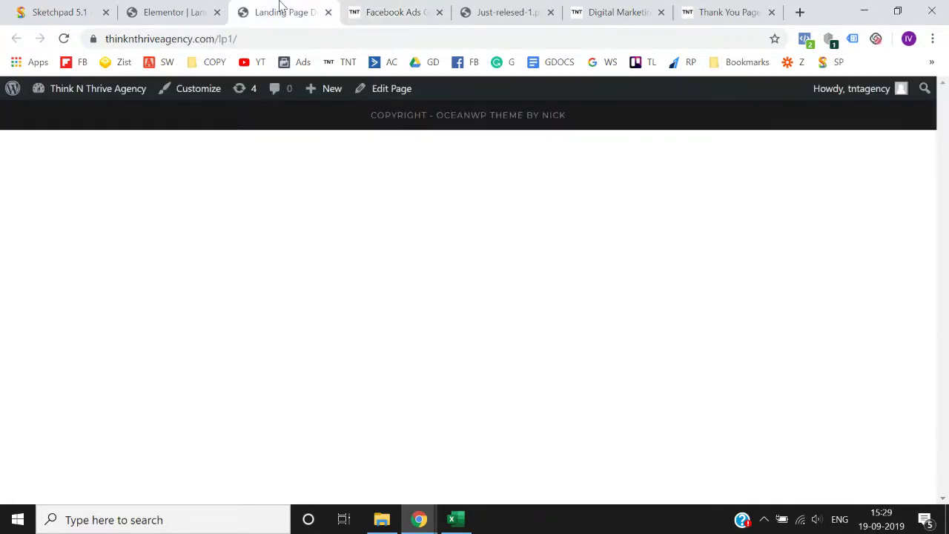
click(171, 10)
click(158, 245)
key(ctrl+a)
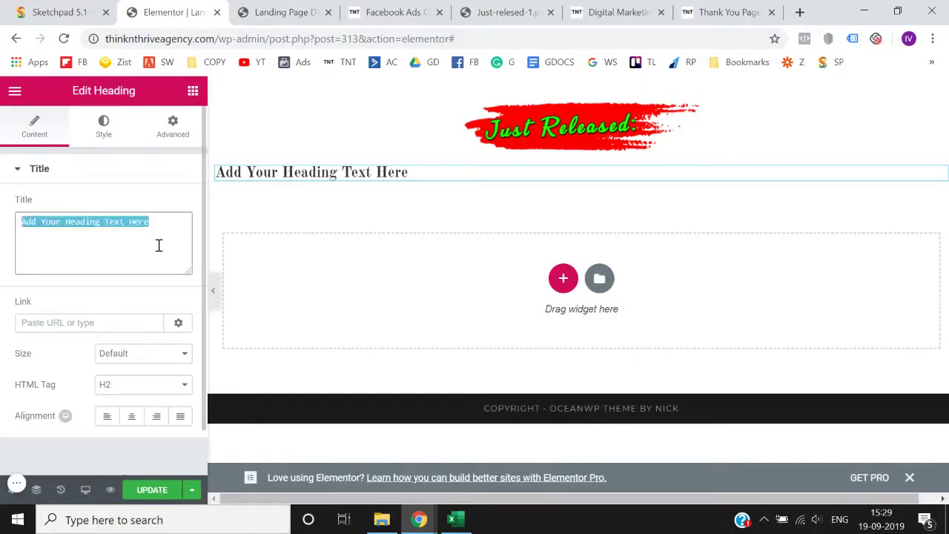
key(ctrl+v)
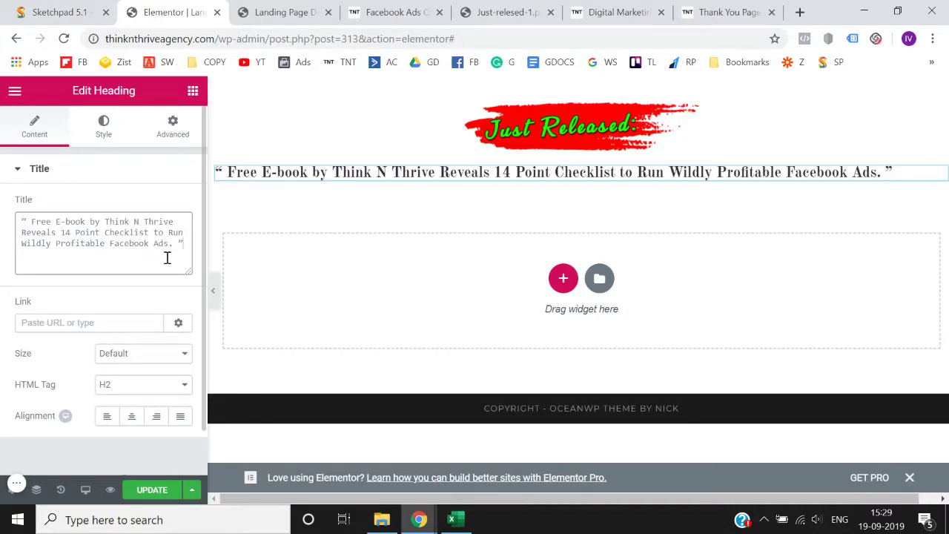
Set the heading's font family to Verdana and its size to 28 px
click(114, 142)
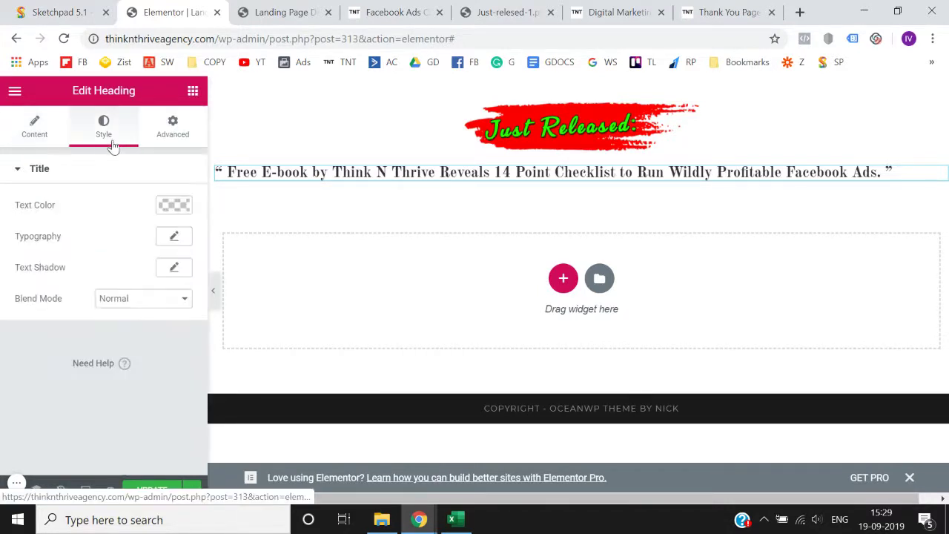
click(178, 236)
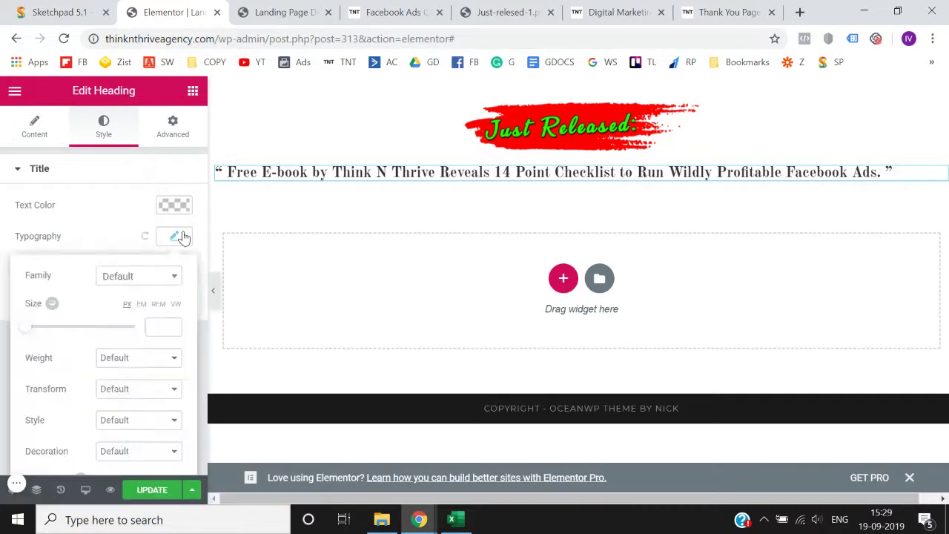
click(156, 278)
text(ver)
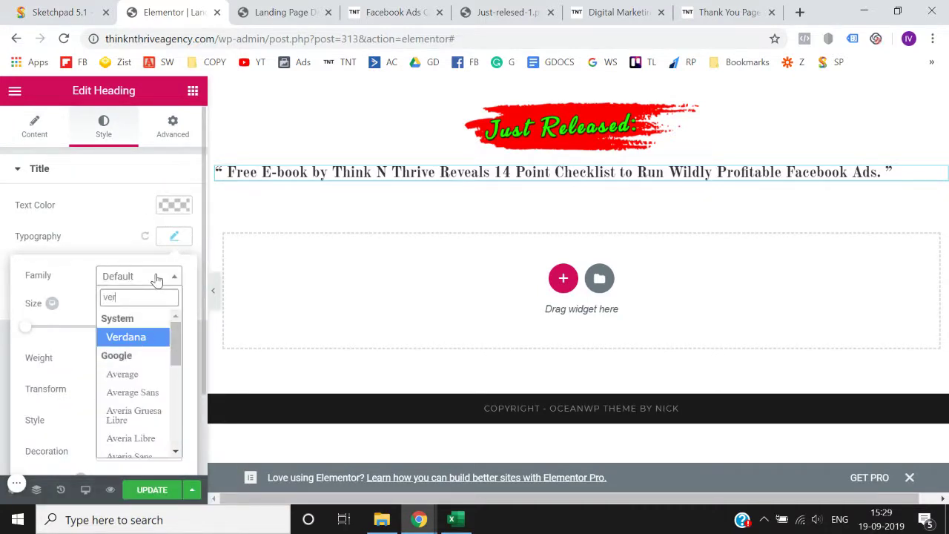
click(149, 344)
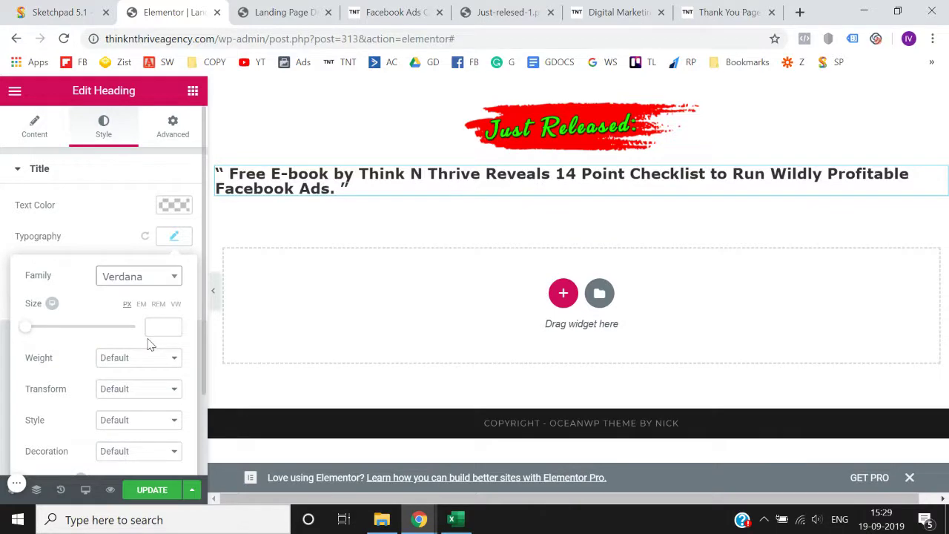
drag(175, 325, 175, 325)
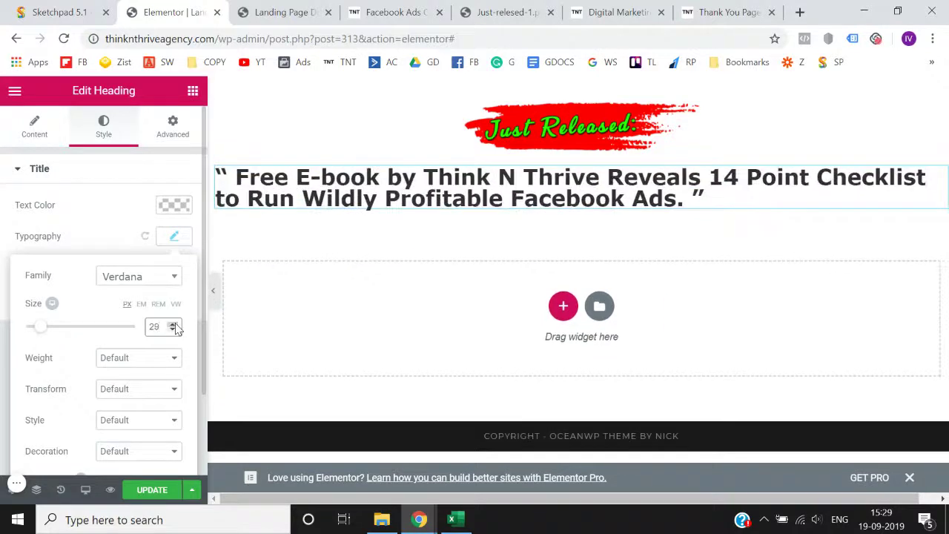
click(174, 330)
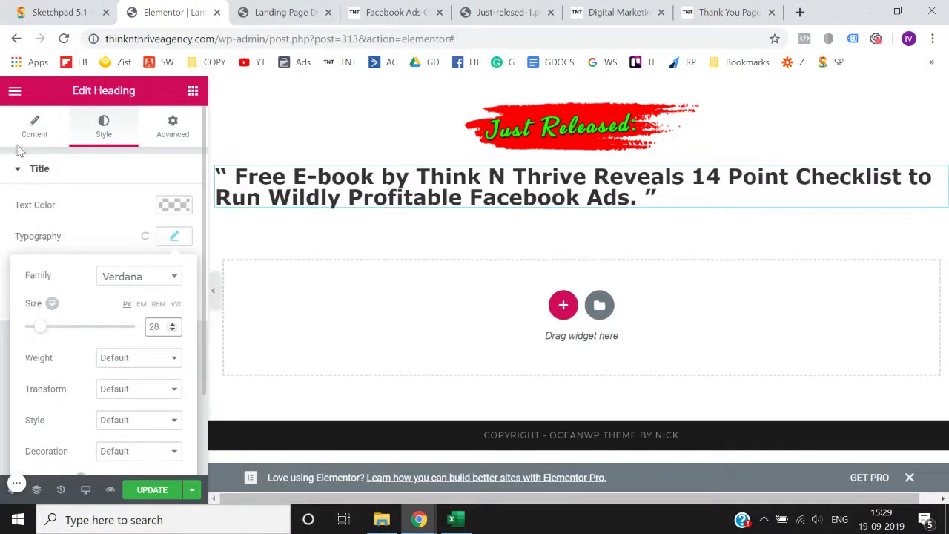
Center the heading, insert a line break before "Checklist" and preview it without the editing panel
click(37, 131)
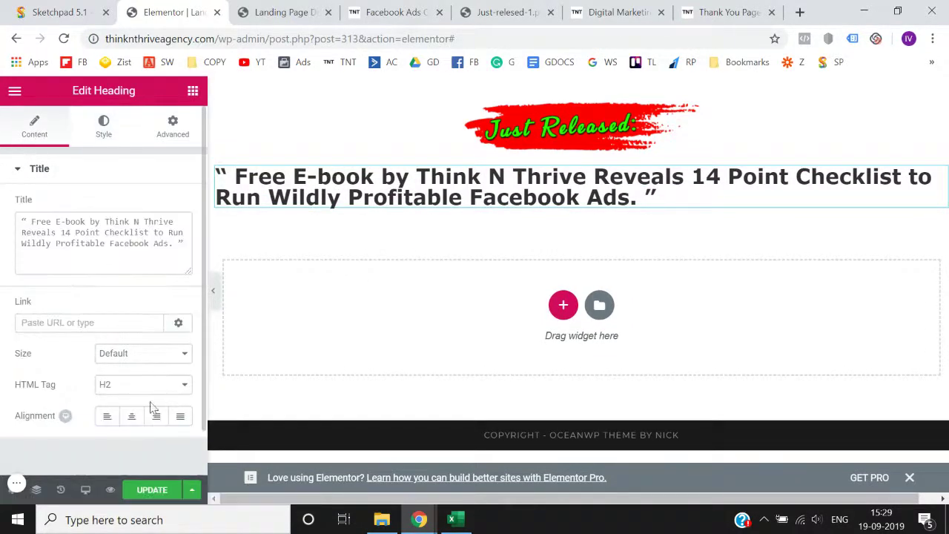
click(131, 418)
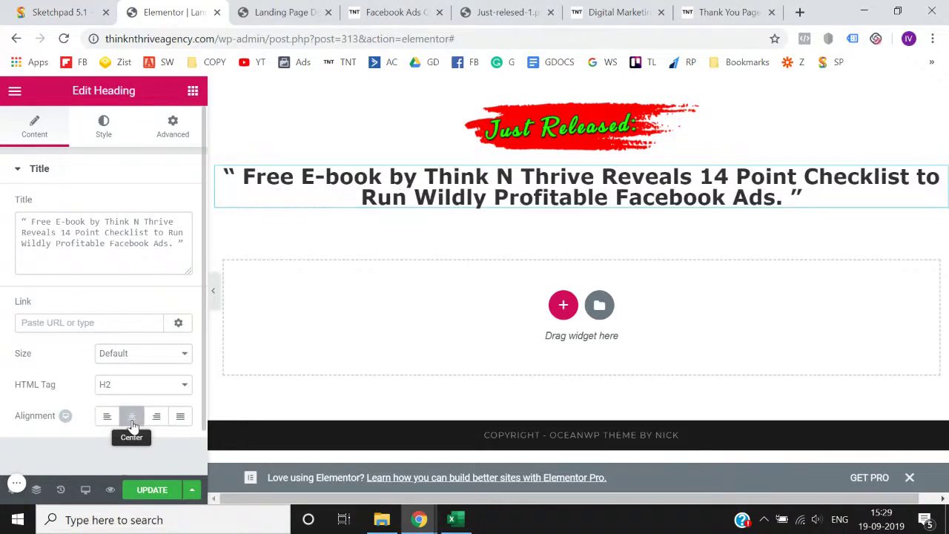
click(803, 182)
key(Return)
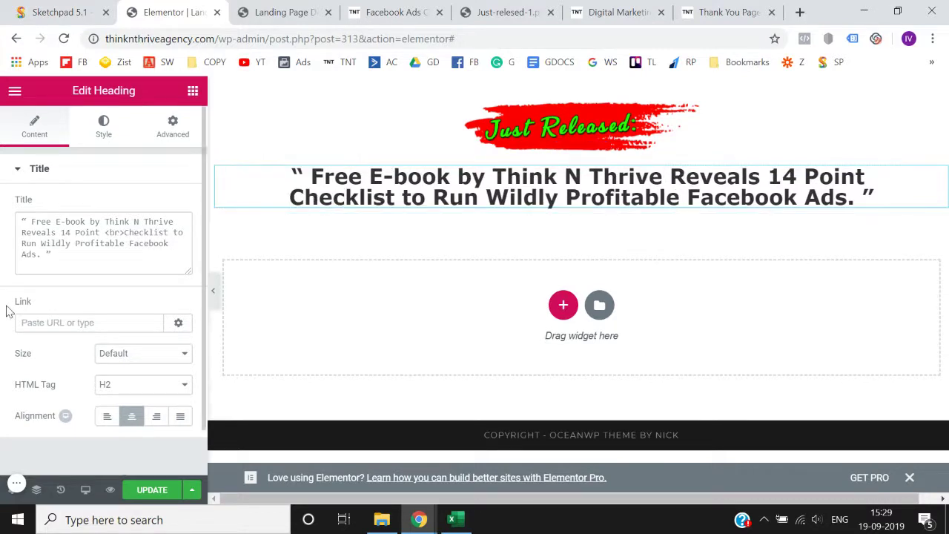
click(213, 295)
click(5, 294)
Try the heading's font weight at 700 and 400, and set it to 500
click(103, 126)
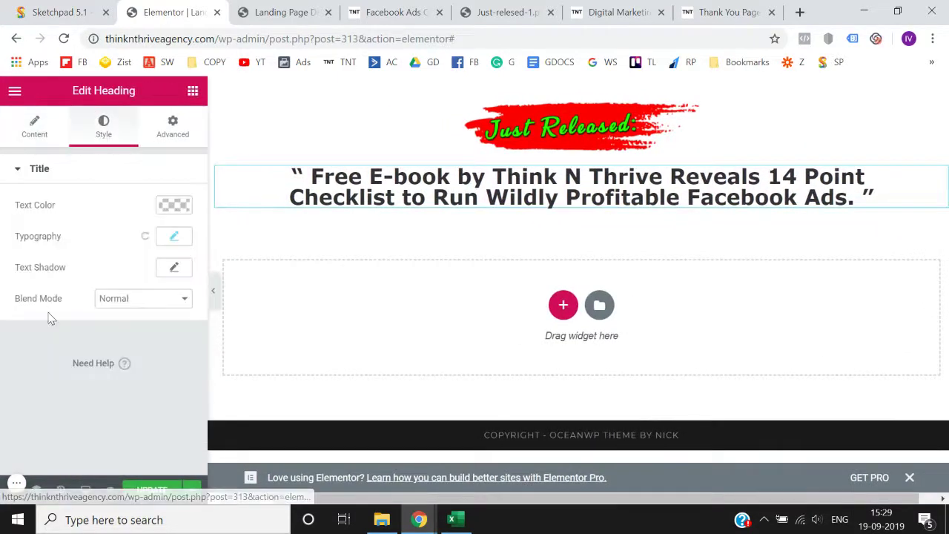
click(175, 237)
scroll(178, 241, down, 2)
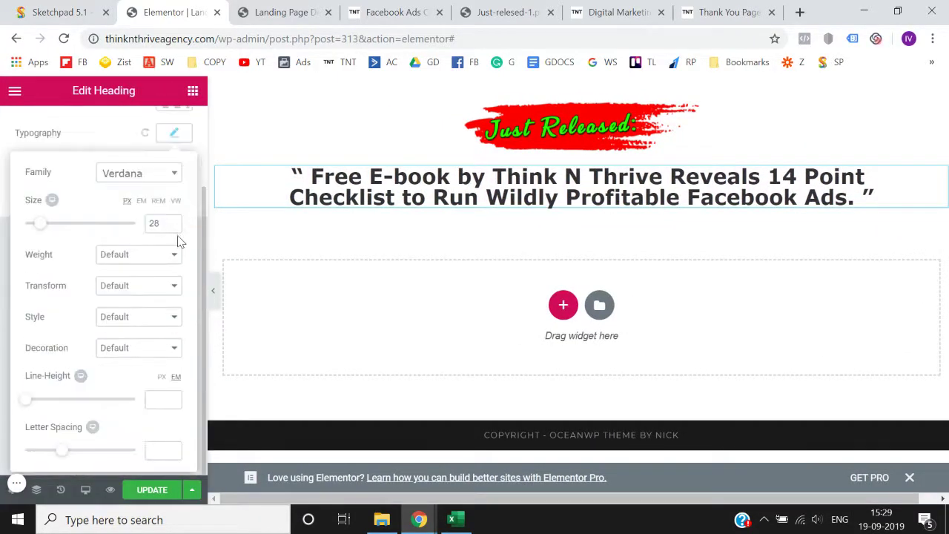
click(148, 261)
click(131, 338)
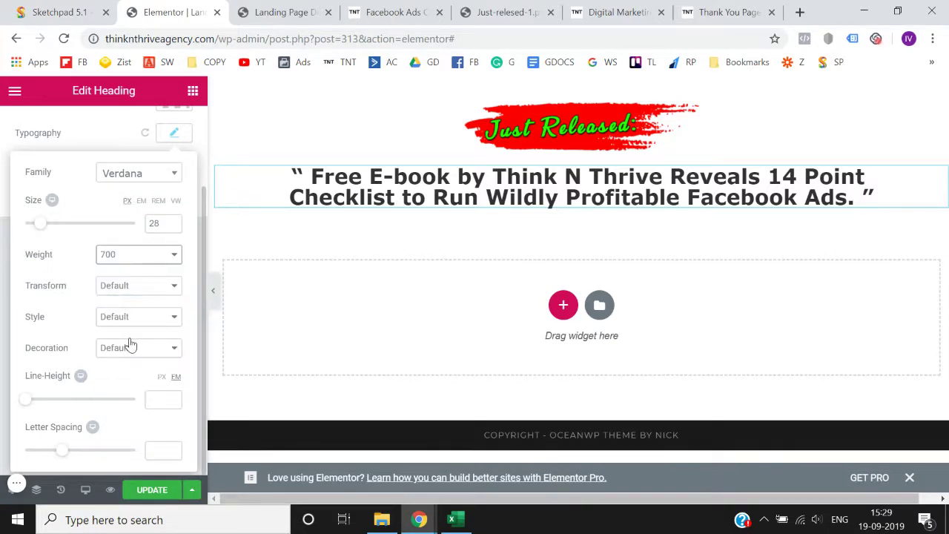
click(145, 256)
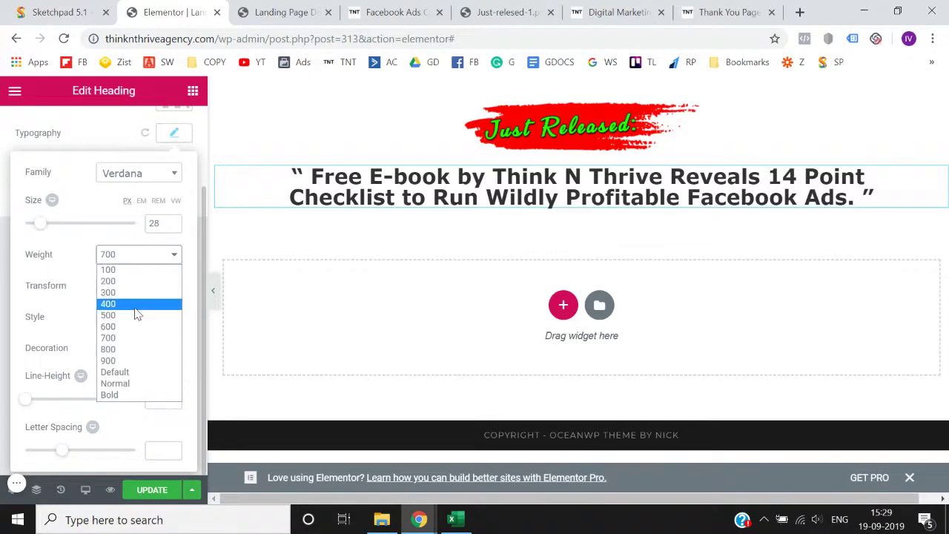
click(136, 305)
click(153, 256)
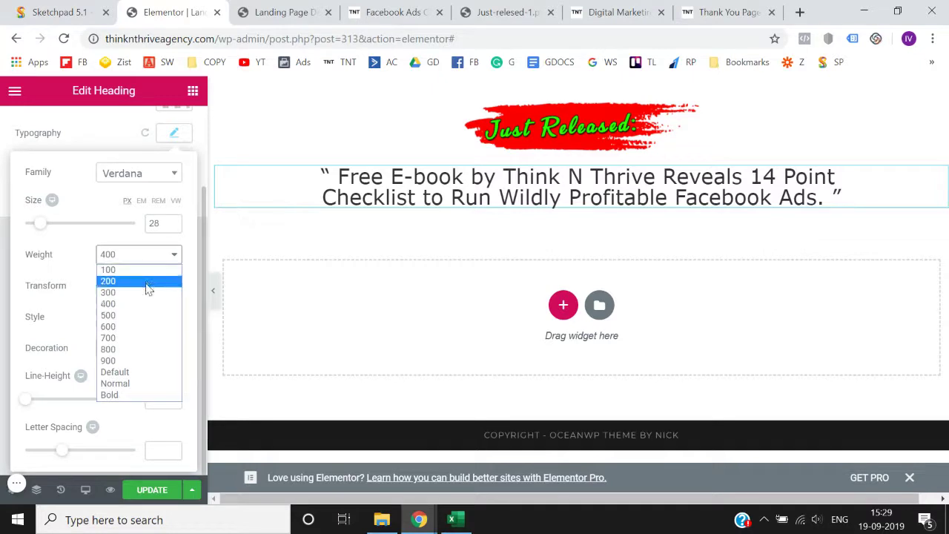
click(138, 316)
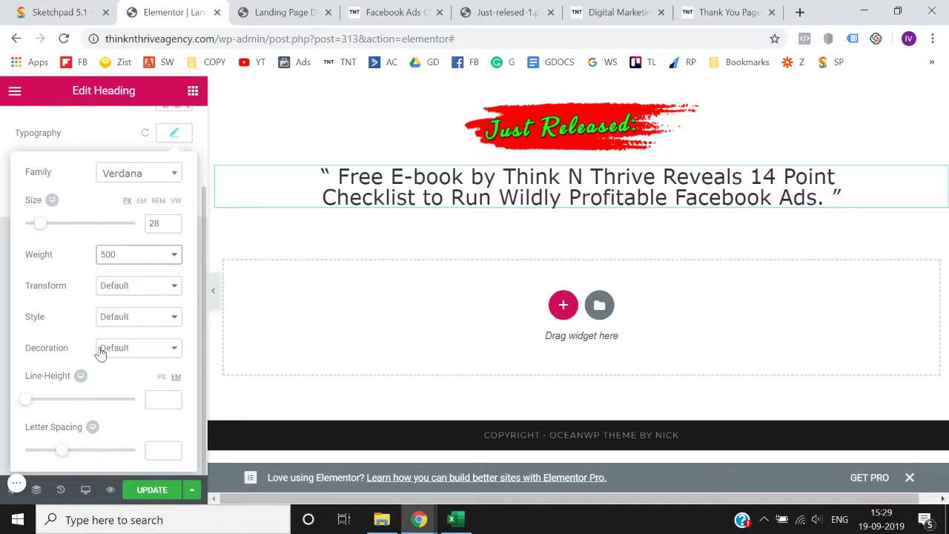
Set the heading's line height to 1.3 em
click(172, 399)
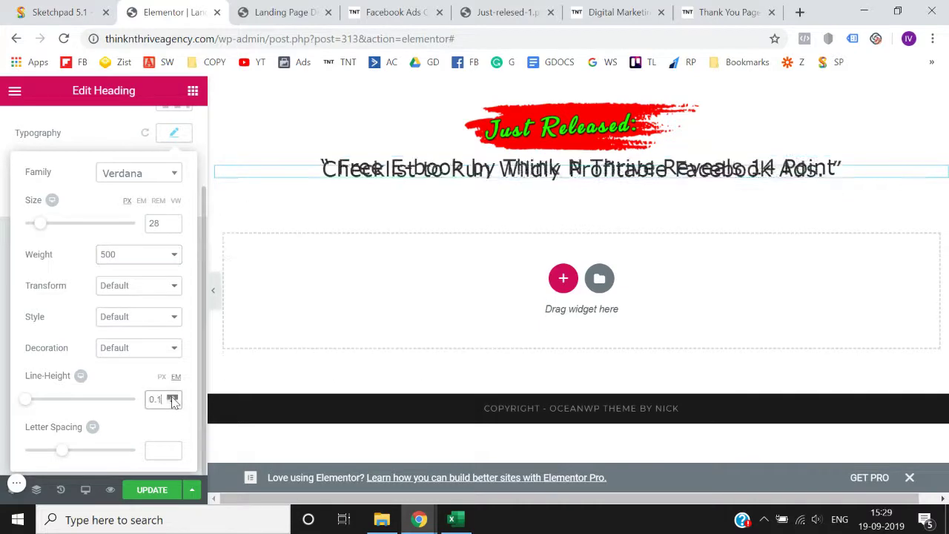
click(172, 398)
click(172, 399)
click(172, 398)
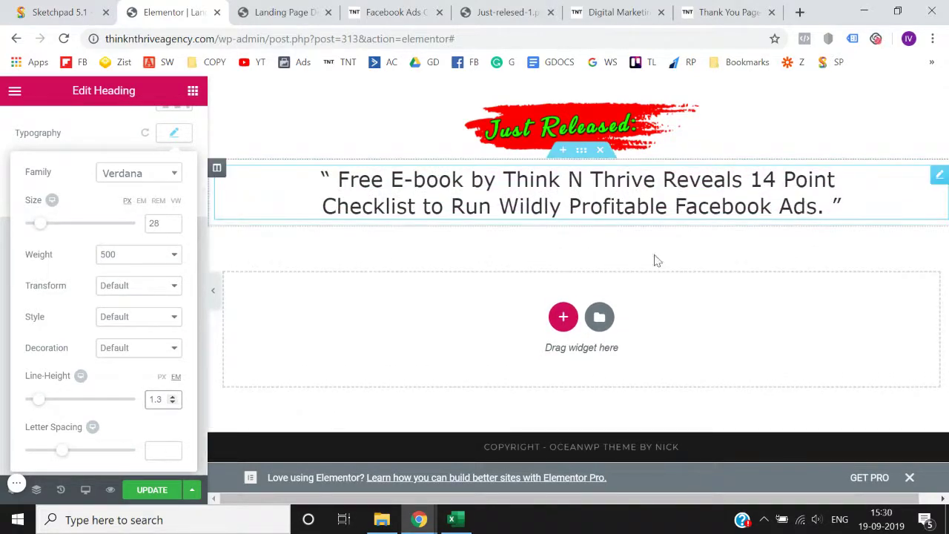
Preview the headline without the editing panel and update the page
click(213, 291)
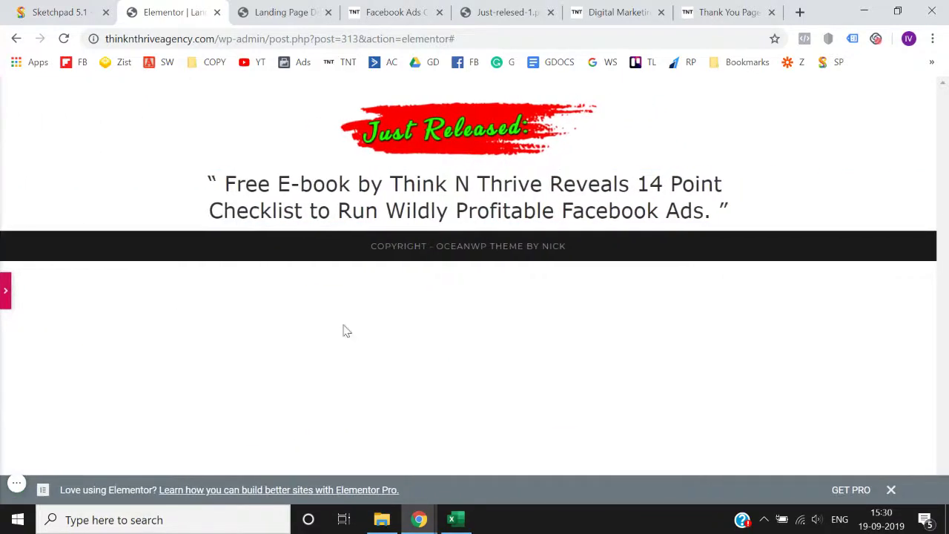
click(5, 290)
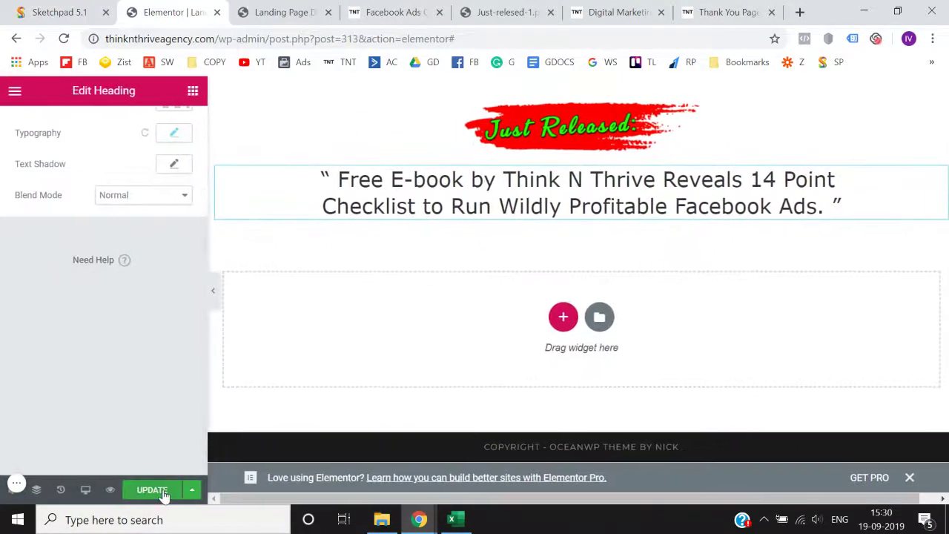
click(164, 493)
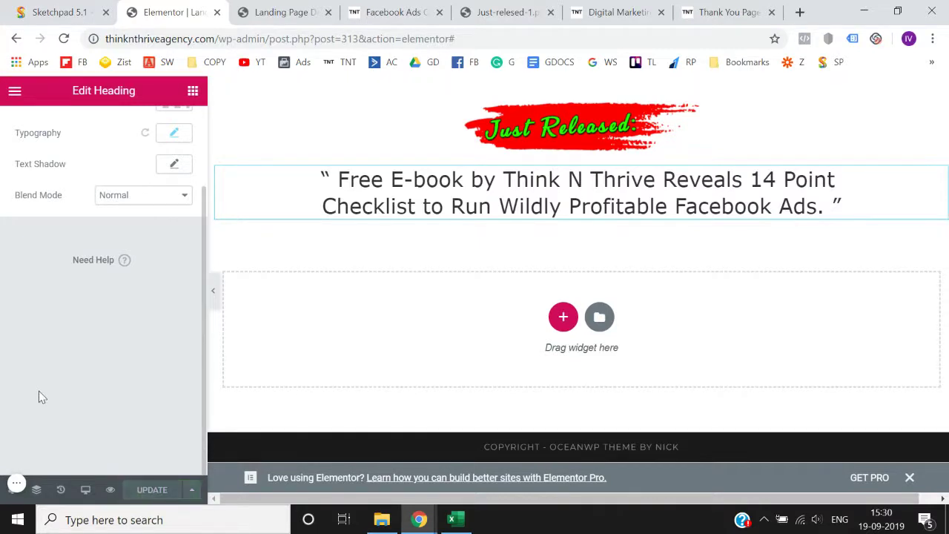
Copy the "( Just click the button below and submit your details for Instant Access )" text from the fb-checklist reference page
click(274, 11)
click(353, 7)
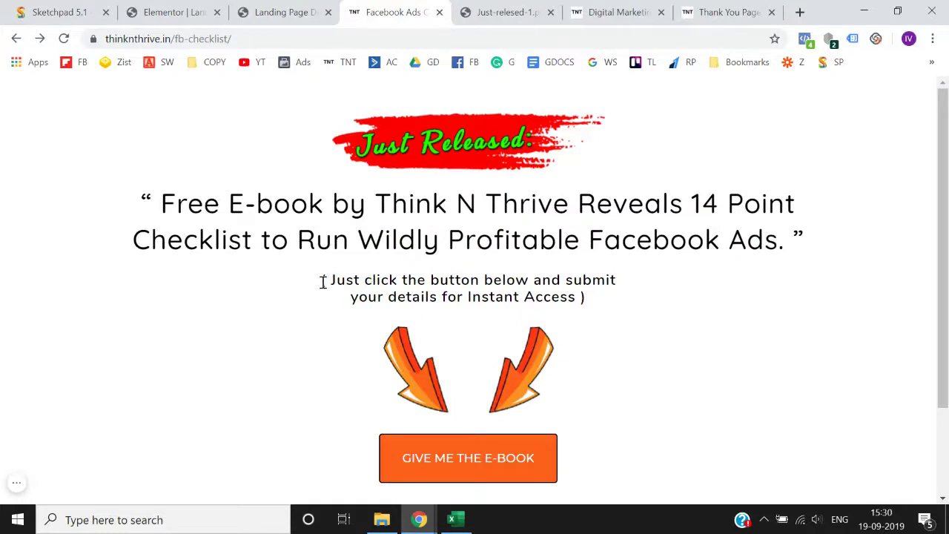
drag(367, 289, 625, 295)
key(ctrl+c)
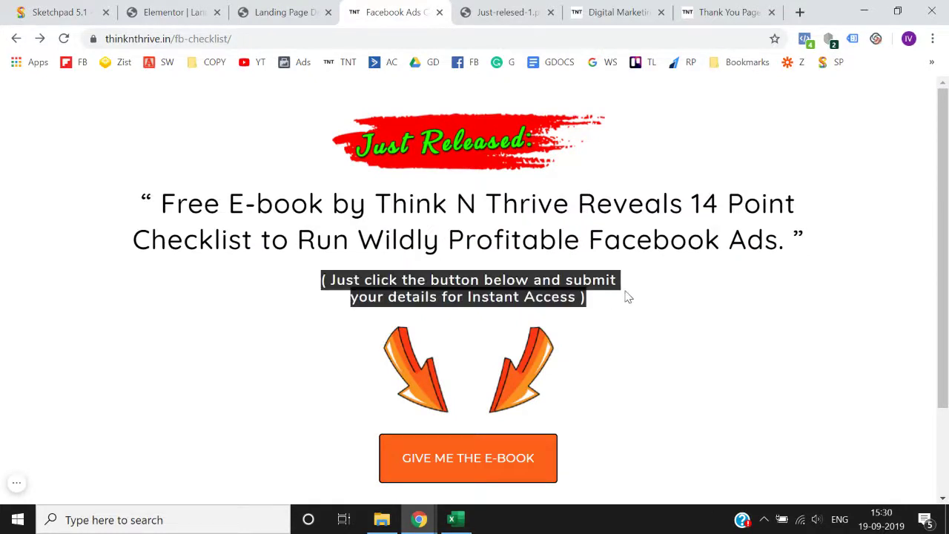
Add a heading widget below the headline in Elementor and replace its title with the copied text, removing the line break after "submit"
click(175, 9)
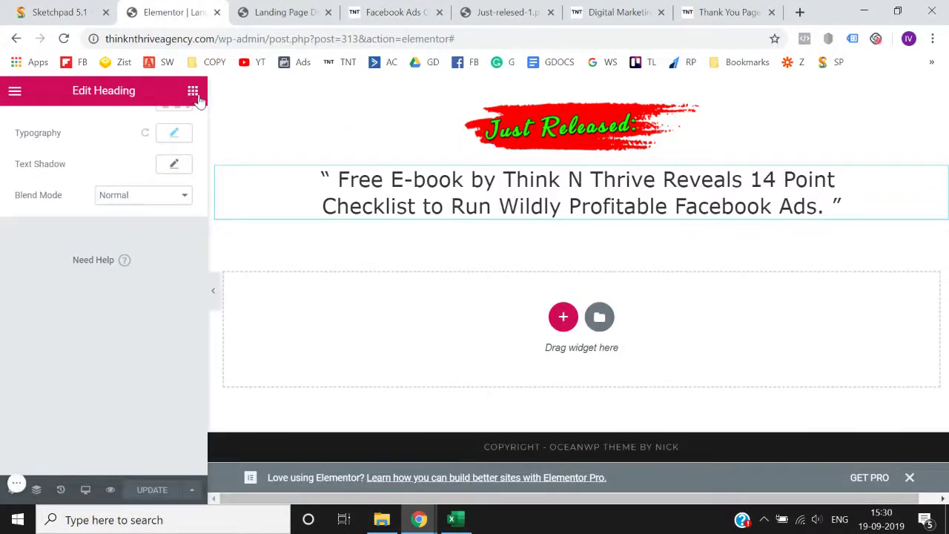
click(194, 92)
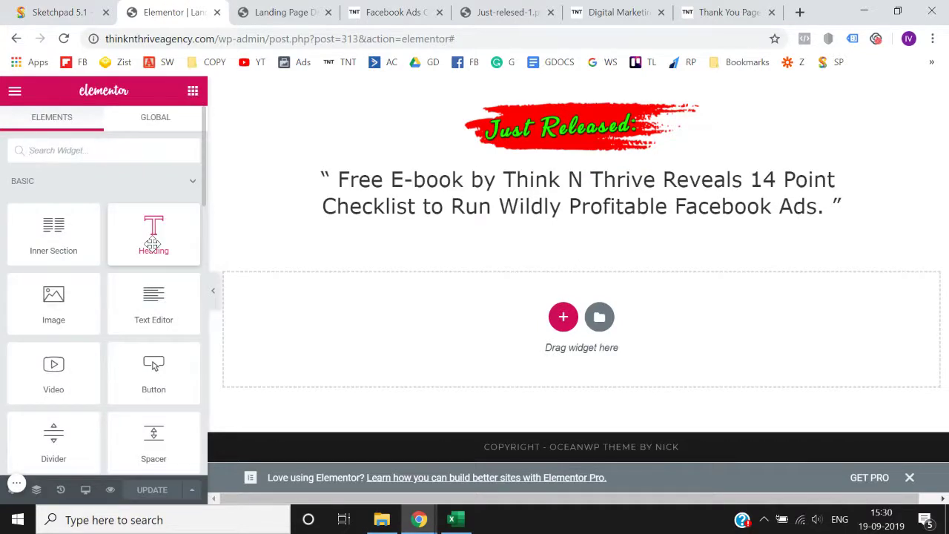
drag(153, 244, 550, 214)
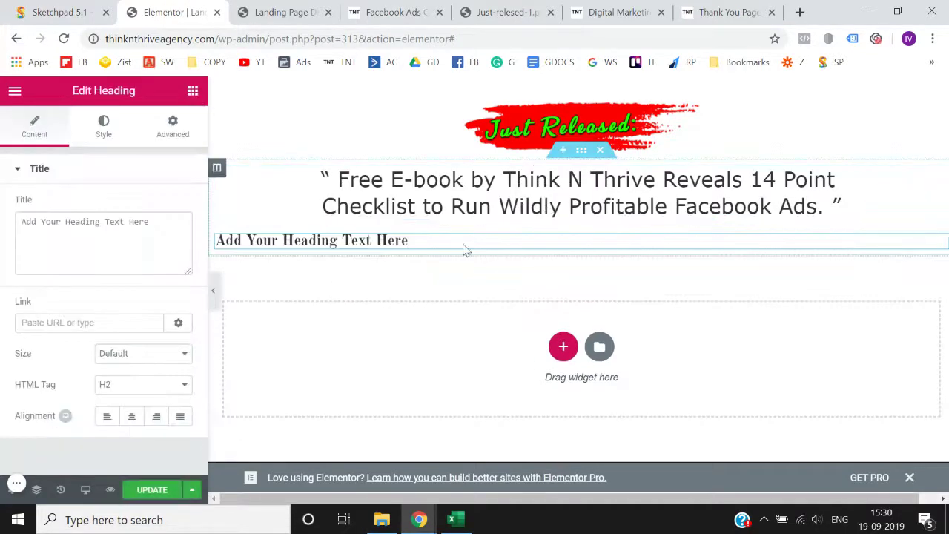
click(140, 250)
key(ctrl+a)
key(Delete)
key(ctrl+v)
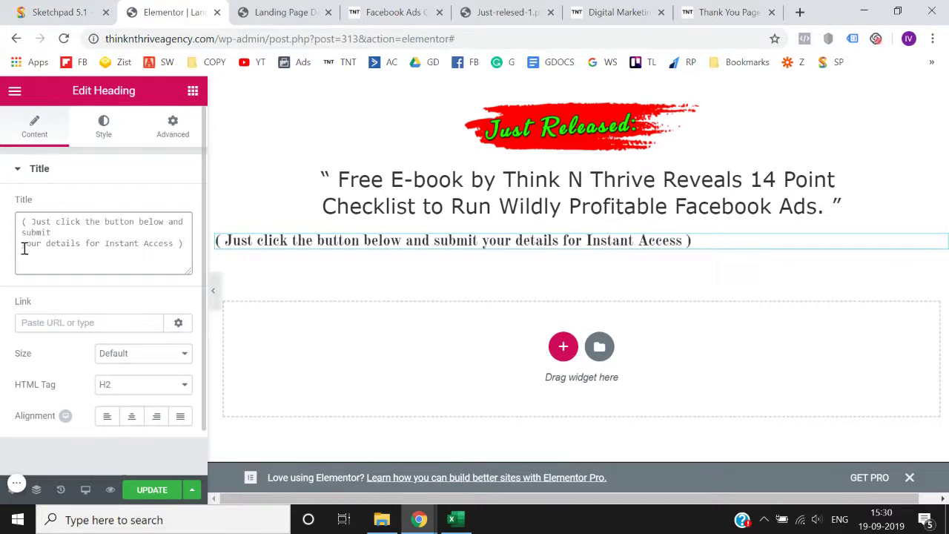
key(BackSpace)
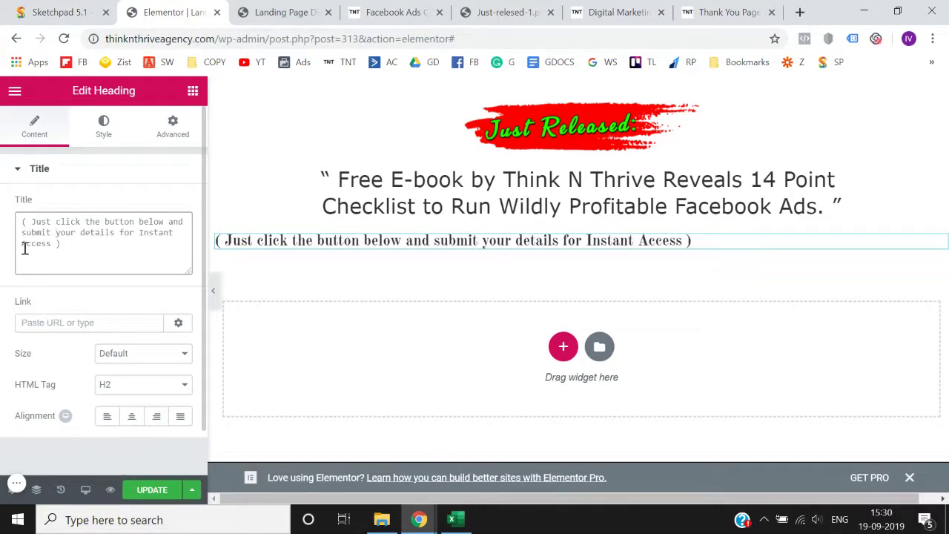
Center the new "Just click the button below" heading
scroll(89, 410, down, 1)
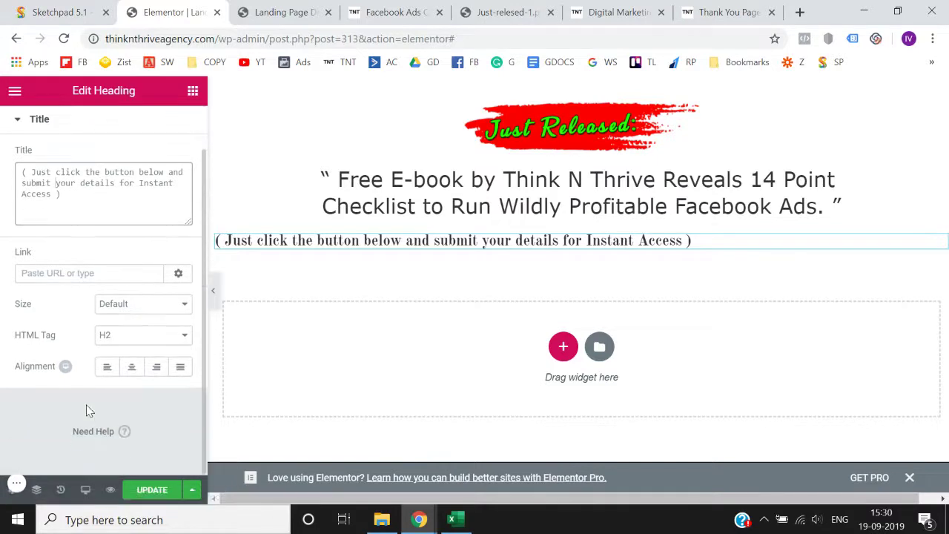
click(131, 369)
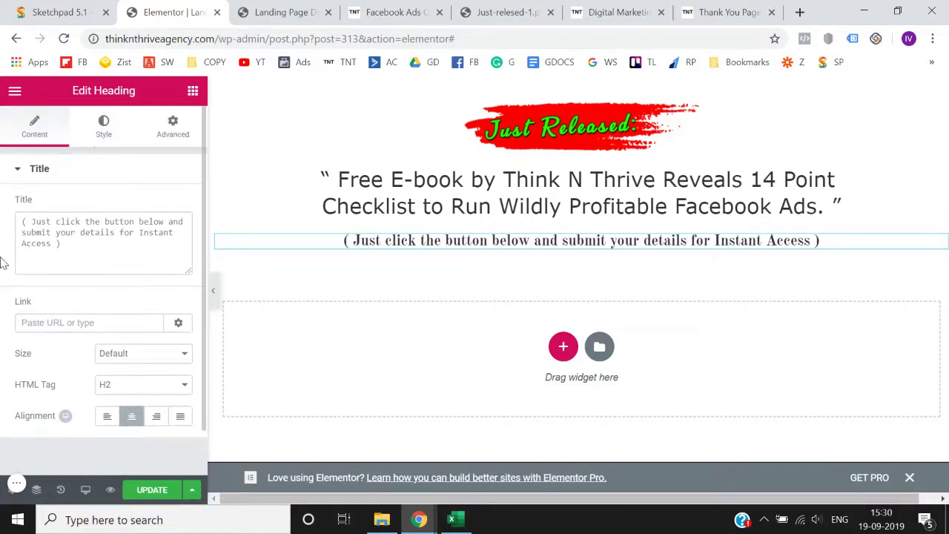
scroll(108, 222, up, 1)
Set the subheading's font family to Verdana and its weight to 300
click(104, 134)
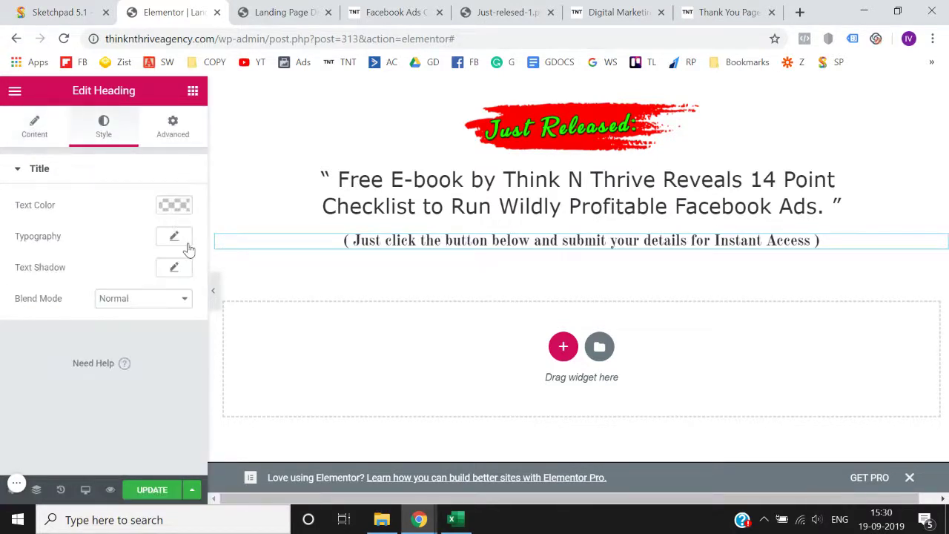
click(187, 244)
click(138, 276)
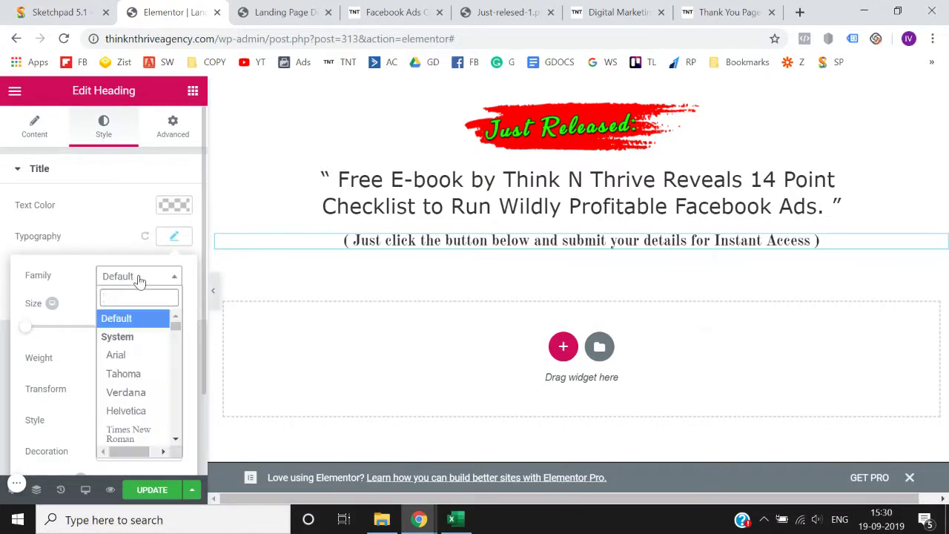
click(133, 392)
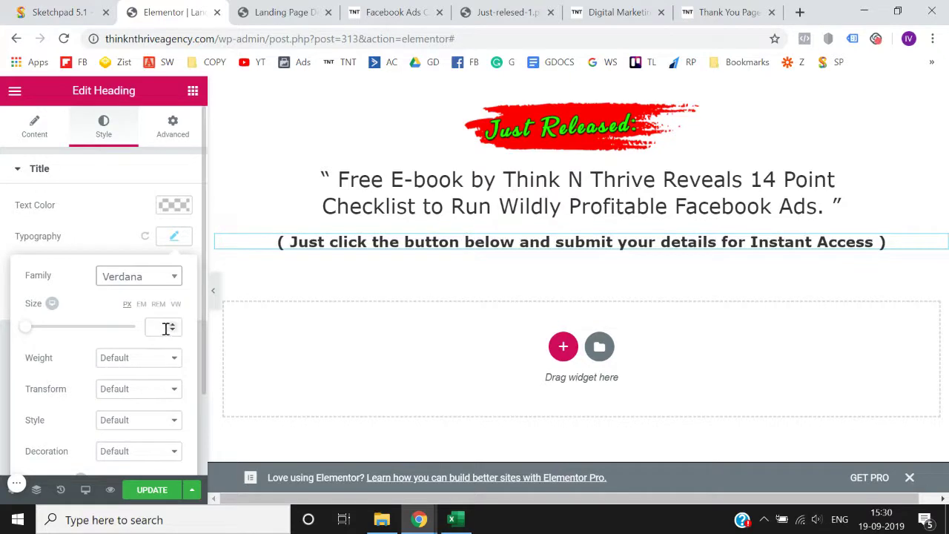
scroll(153, 334, down, 2)
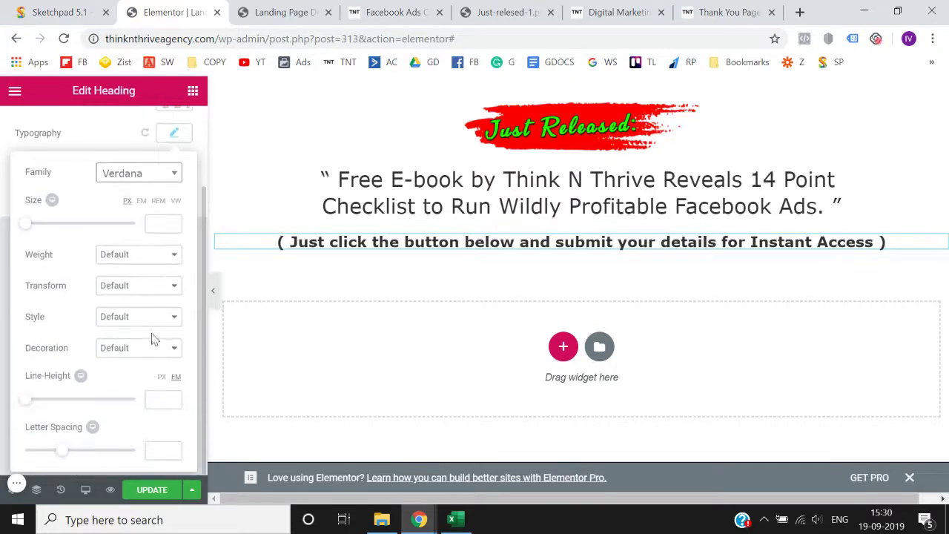
click(160, 265)
click(143, 293)
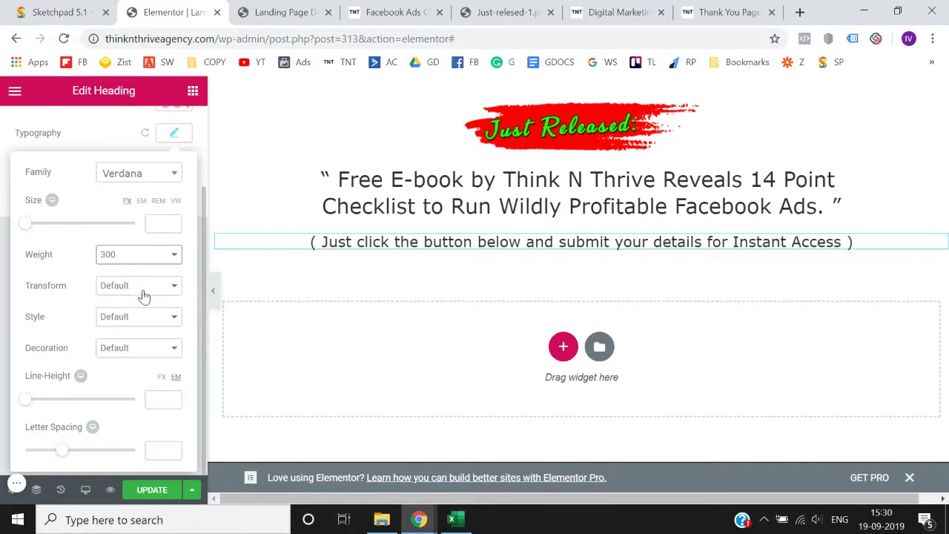
Set the subheading's font size to 18 px
click(173, 221)
click(174, 227)
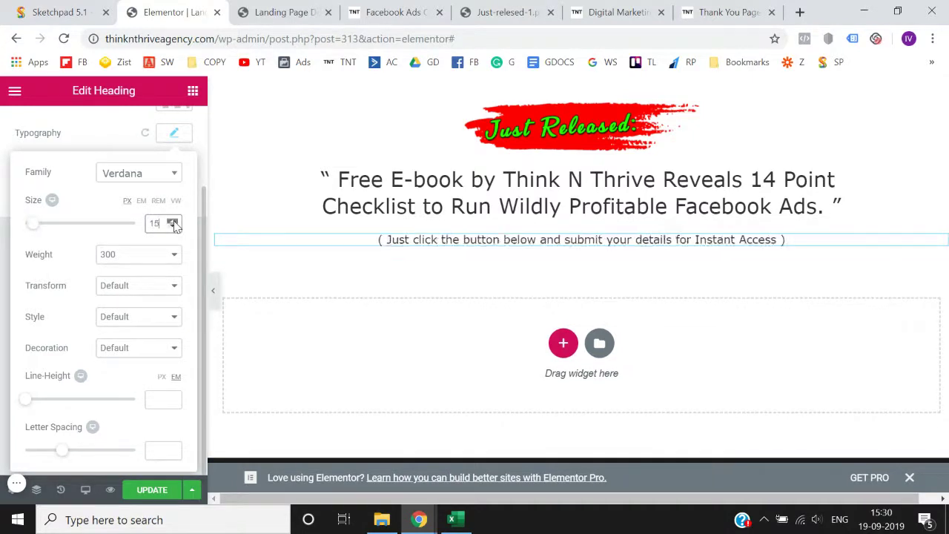
click(174, 221)
click(173, 222)
click(173, 222)
click(174, 222)
click(172, 222)
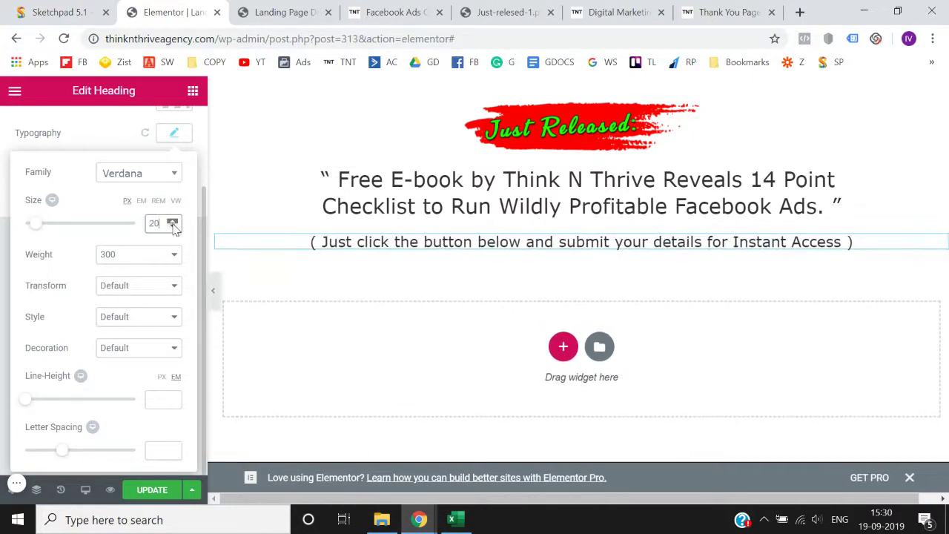
click(173, 226)
click(172, 226)
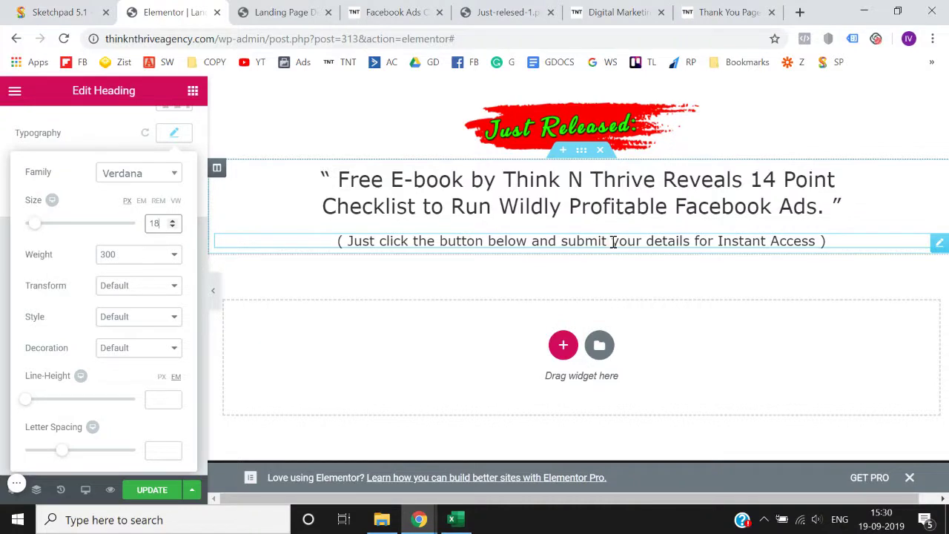
Insert a line break before "your details" in the subheading, keeping its alignment centered
click(613, 242)
key(Return)
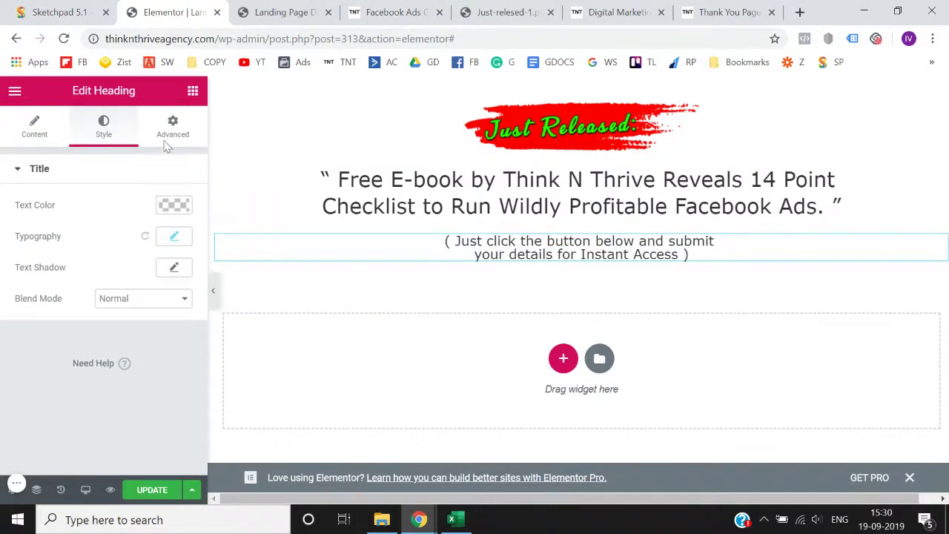
click(34, 126)
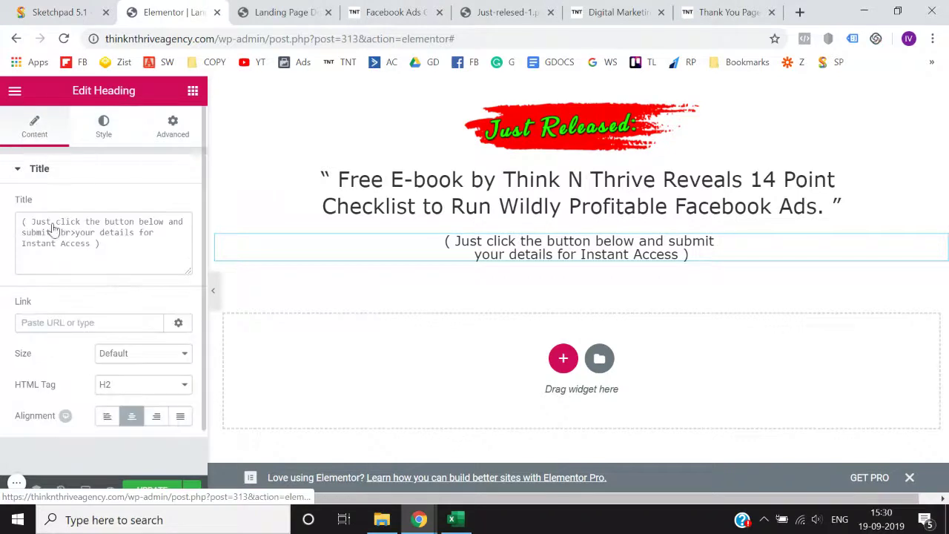
click(136, 418)
click(130, 423)
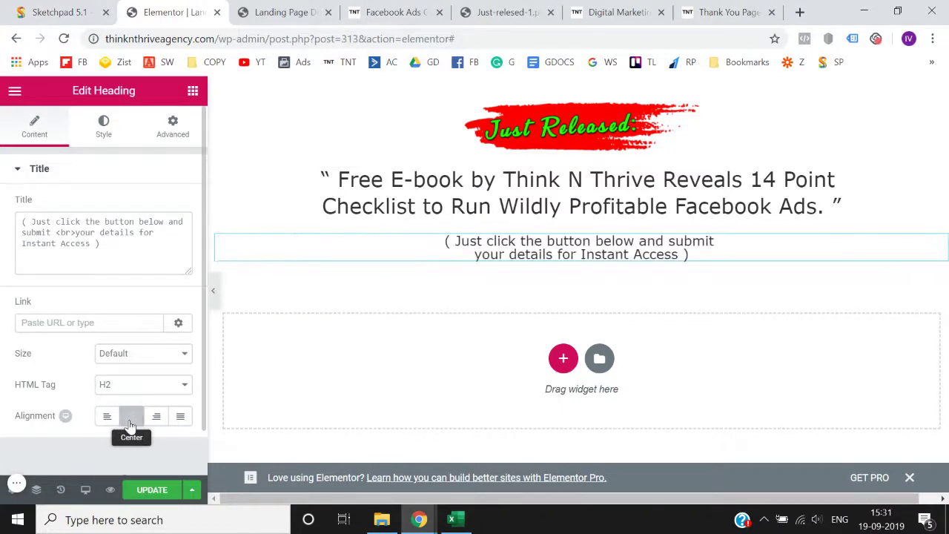
Update the page, open its preview in a new tab and close the older preview
click(155, 490)
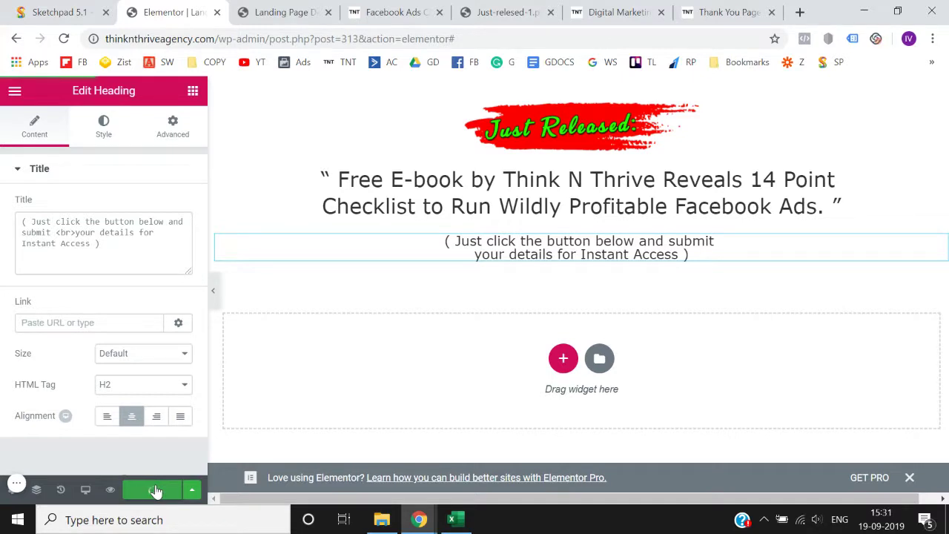
click(112, 490)
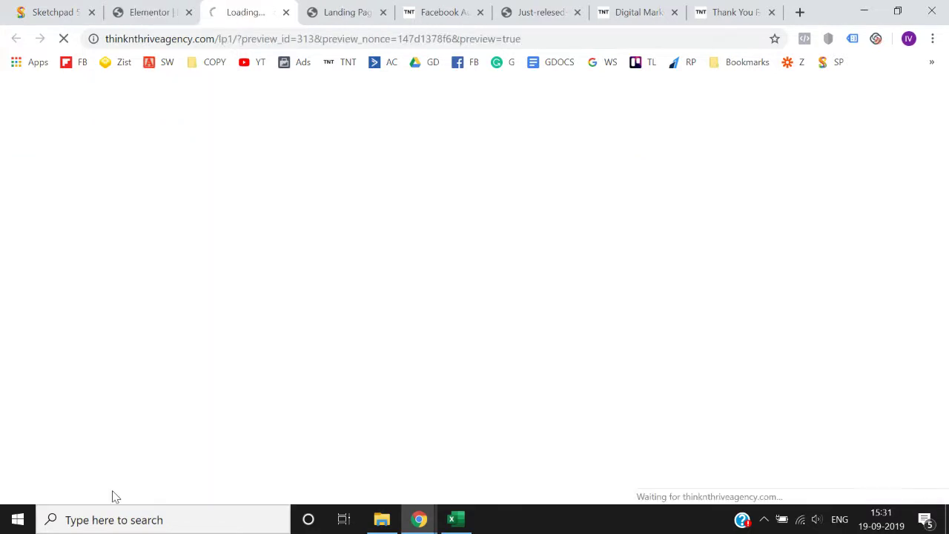
click(383, 12)
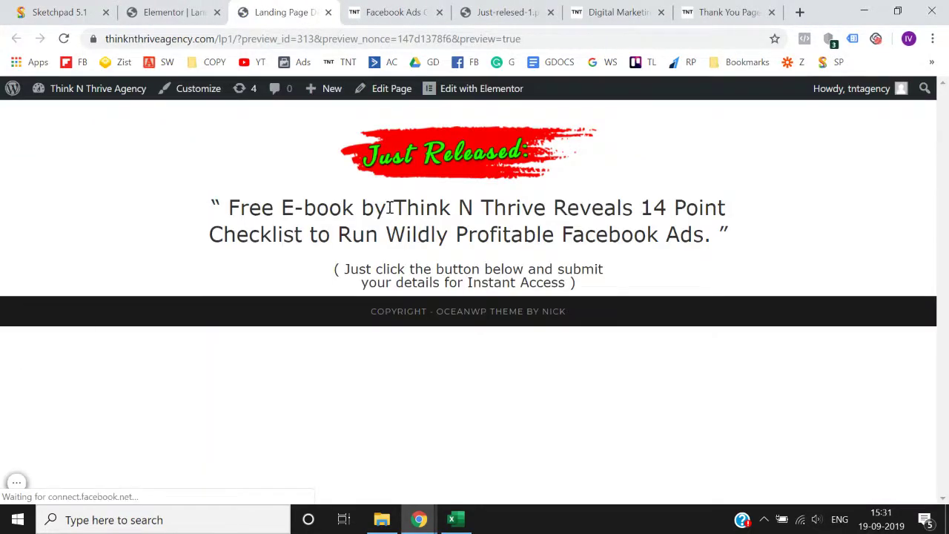
Open the orange arrows image from the fb-checklist reference page in its own tab
click(378, 5)
click(416, 278)
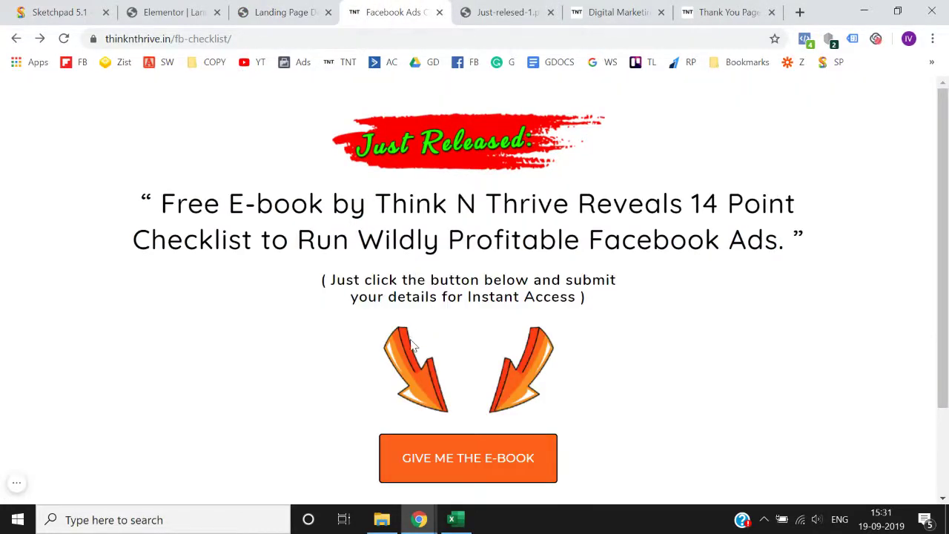
scroll(382, 347, down, 1)
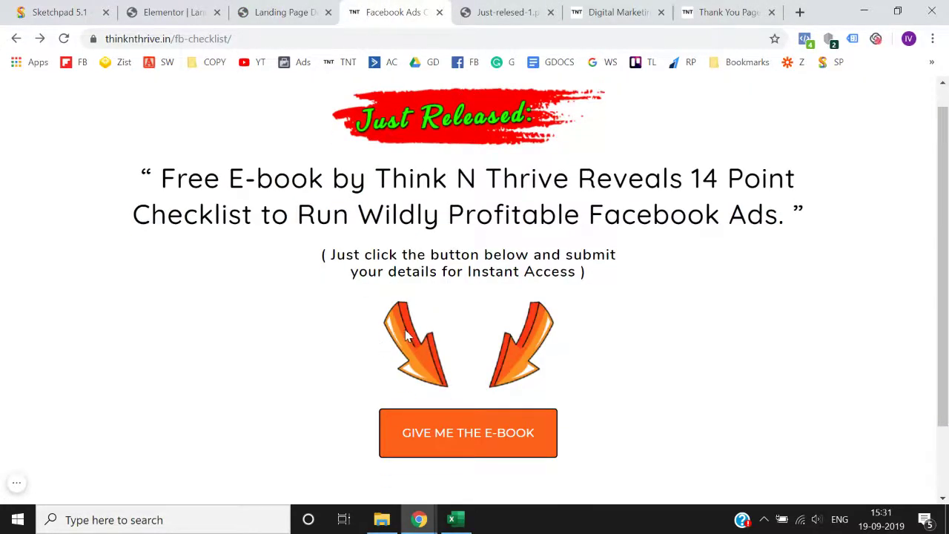
right_click(416, 331)
click(419, 341)
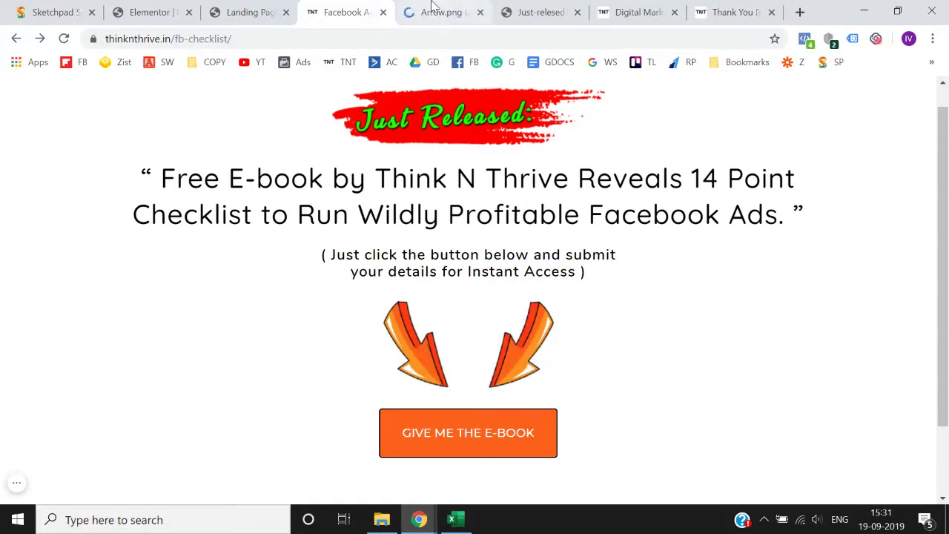
click(432, 7)
Save the arrows image to the Desktop as a PNG named Arrow
right_click(426, 272)
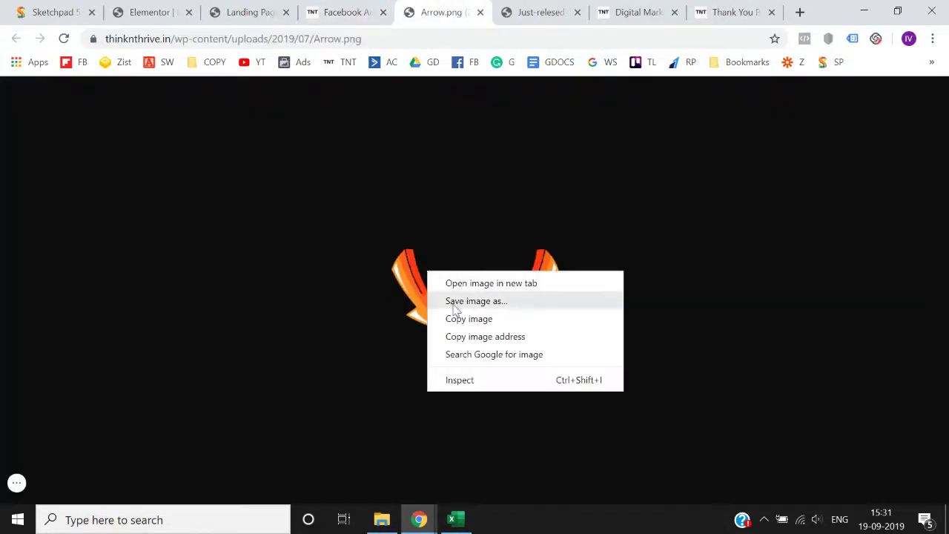
click(454, 301)
scroll(53, 180, up, 1)
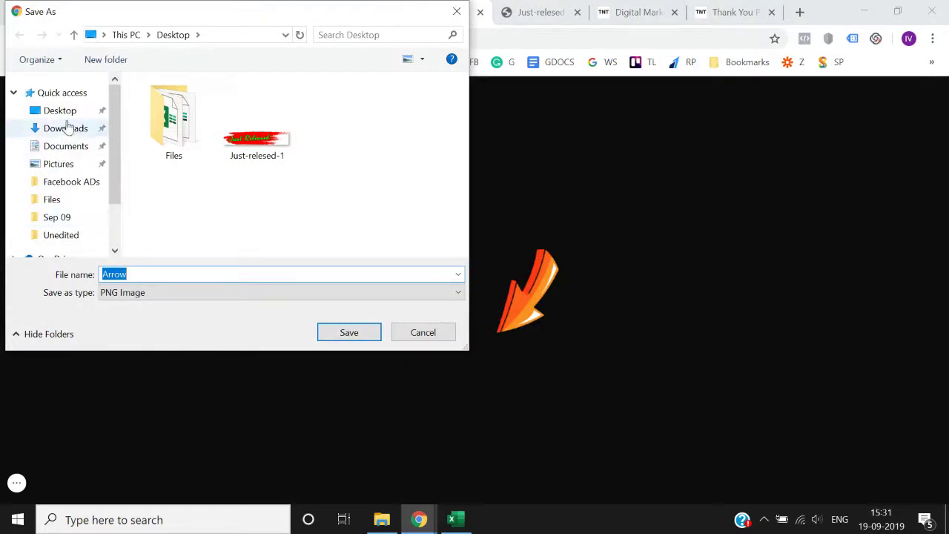
click(61, 111)
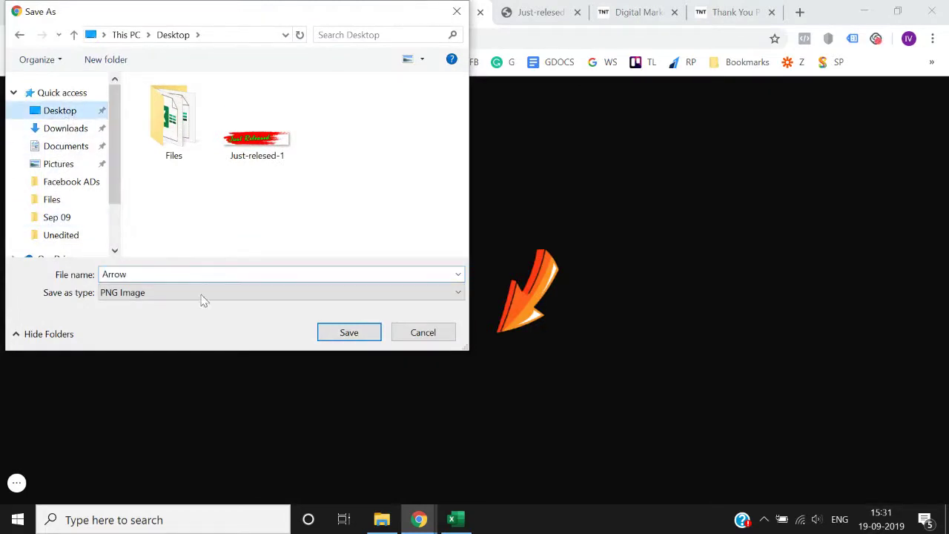
click(348, 333)
Return to the landing page editor and place an Image widget directly below the subheading
click(247, 12)
click(158, 7)
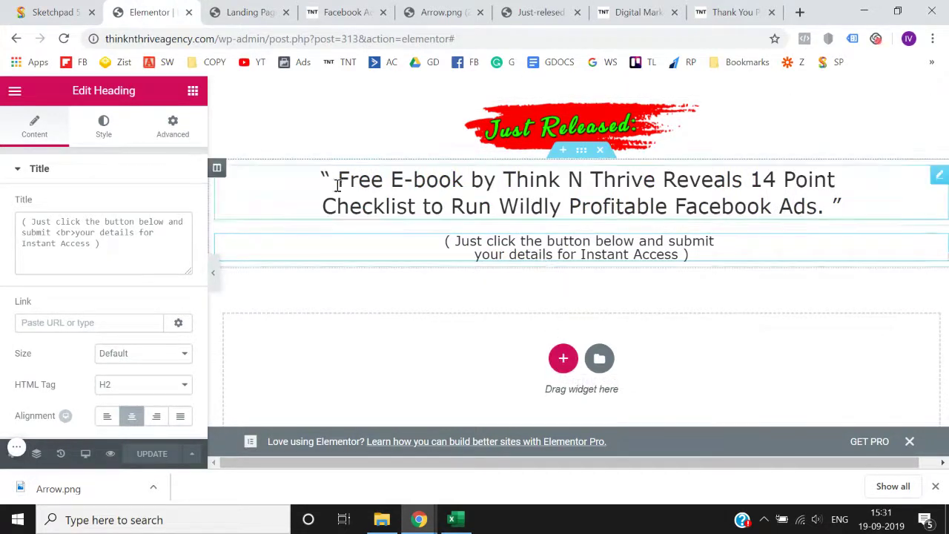
click(192, 91)
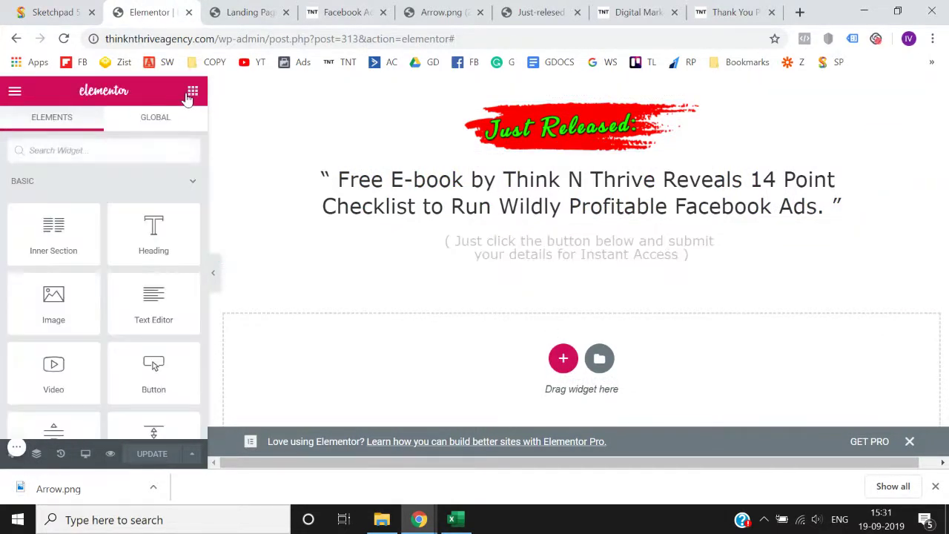
text(im)
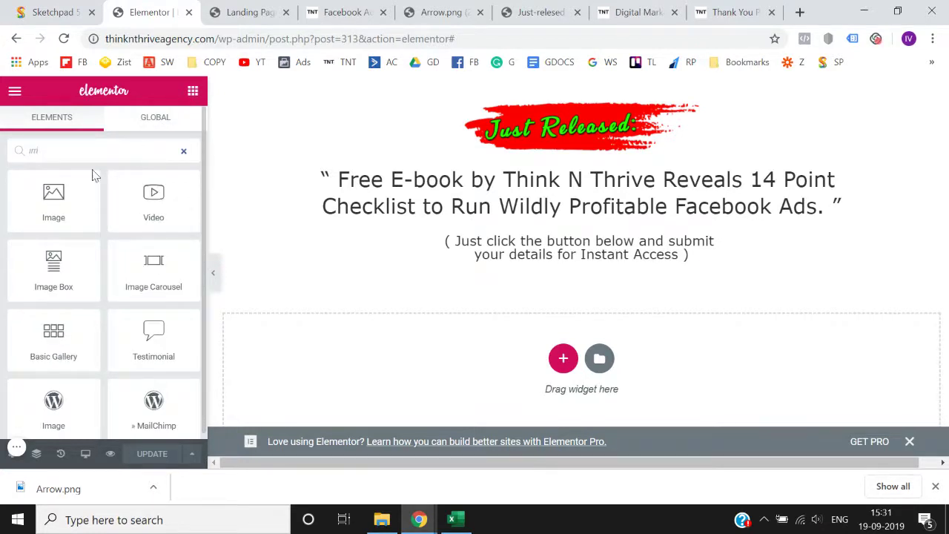
drag(94, 178, 591, 256)
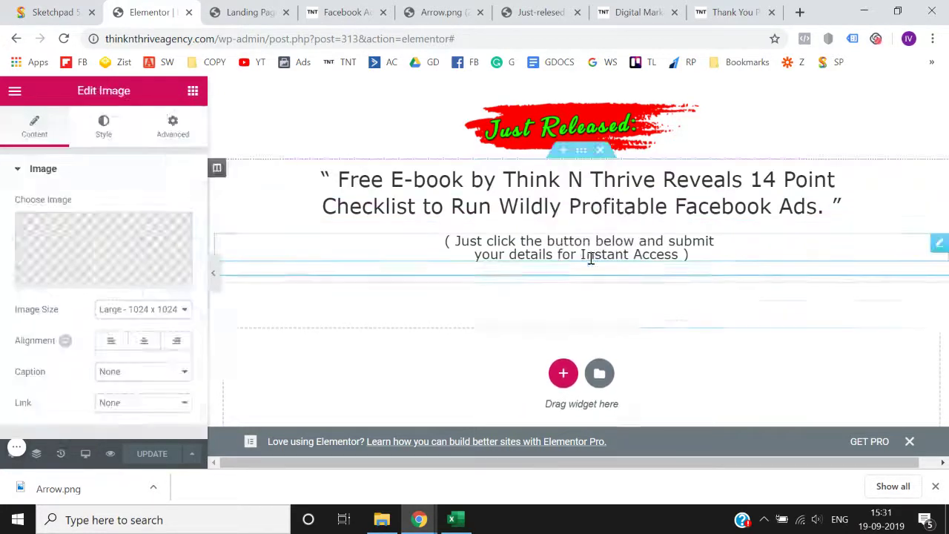
Insert the existing Arrow.png from the media library into the new image widget
click(96, 249)
click(68, 162)
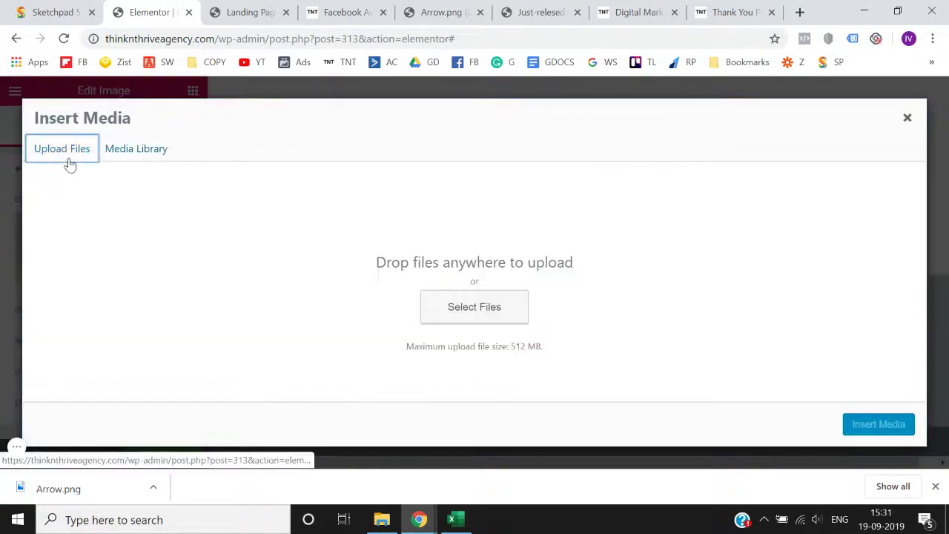
click(141, 154)
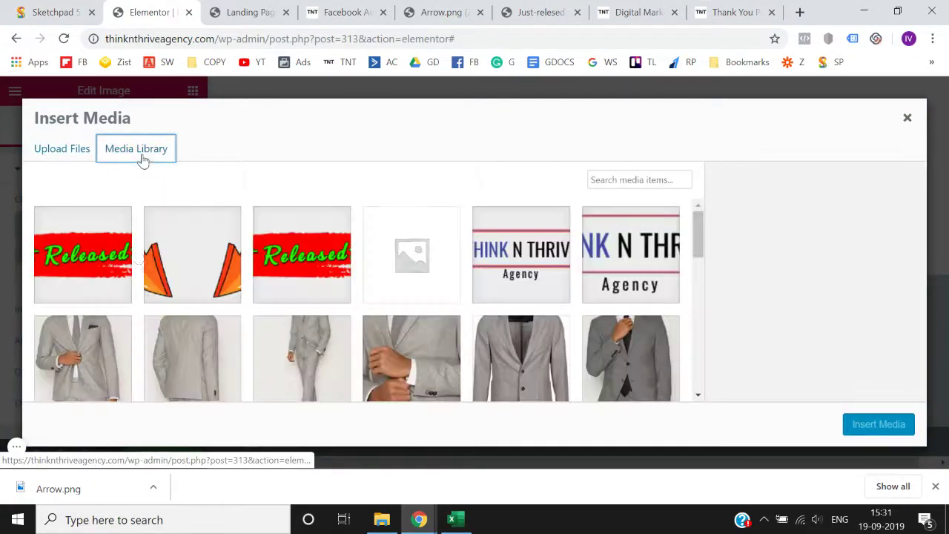
click(189, 257)
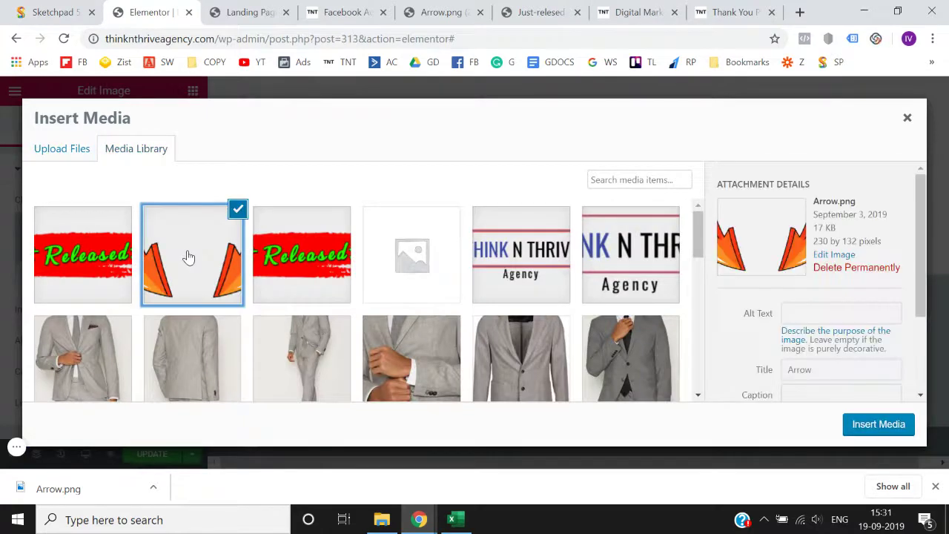
click(74, 147)
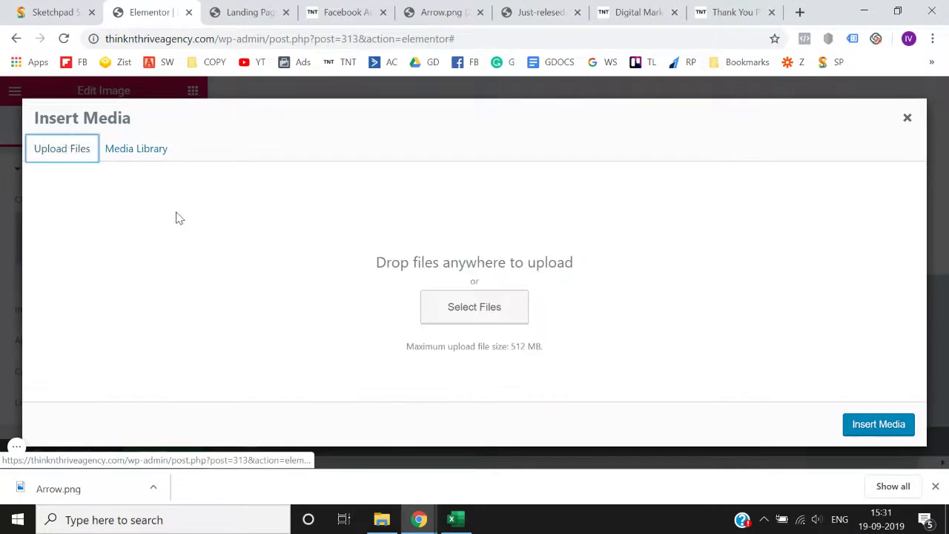
click(141, 149)
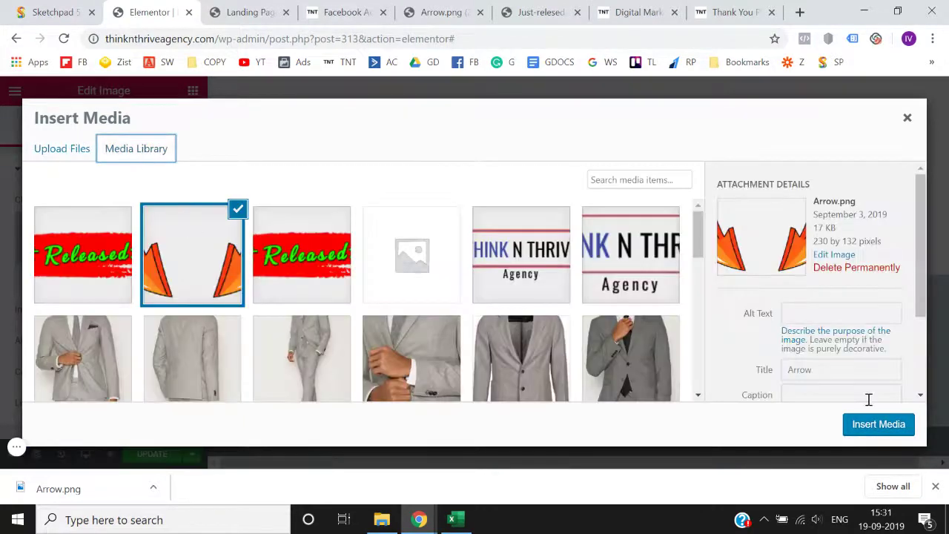
click(875, 425)
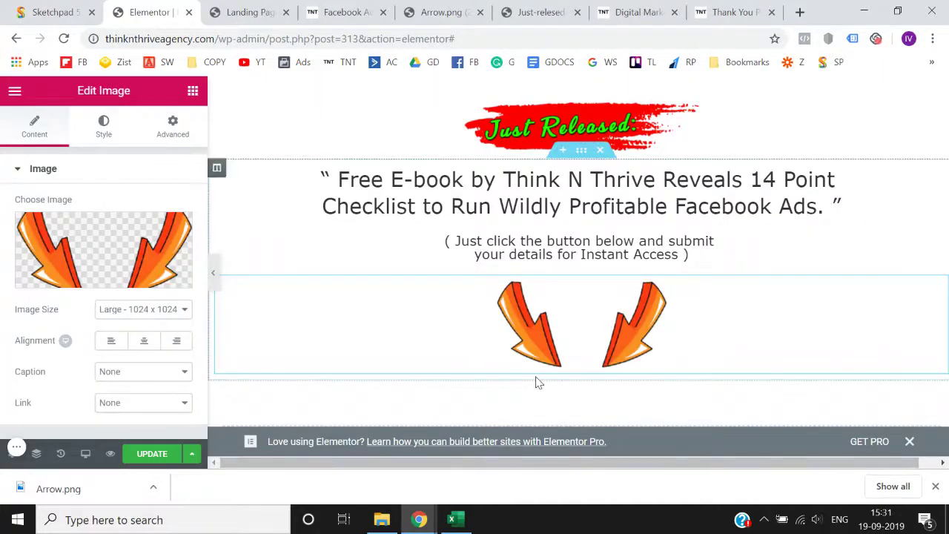
View the page with the editing panel hidden, restore the panel and dismiss the downloads bar
click(213, 280)
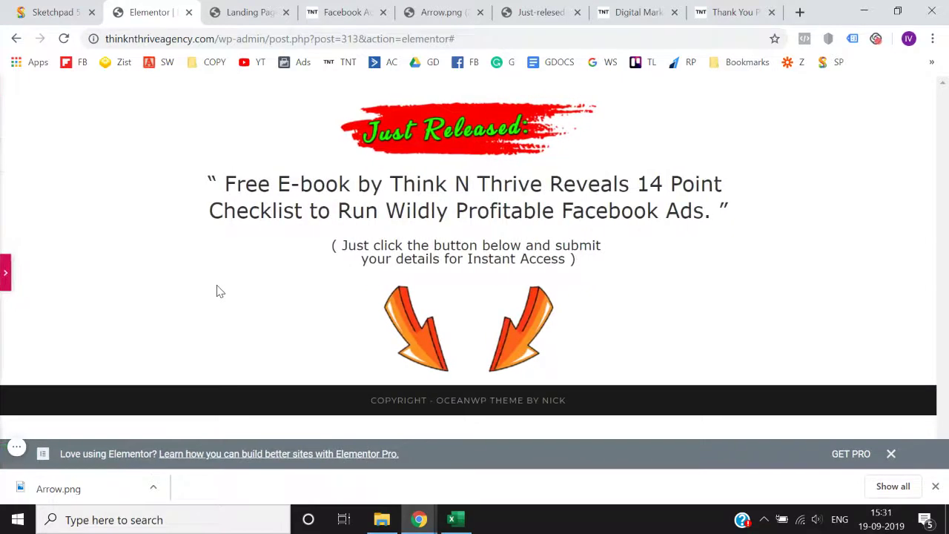
click(3, 273)
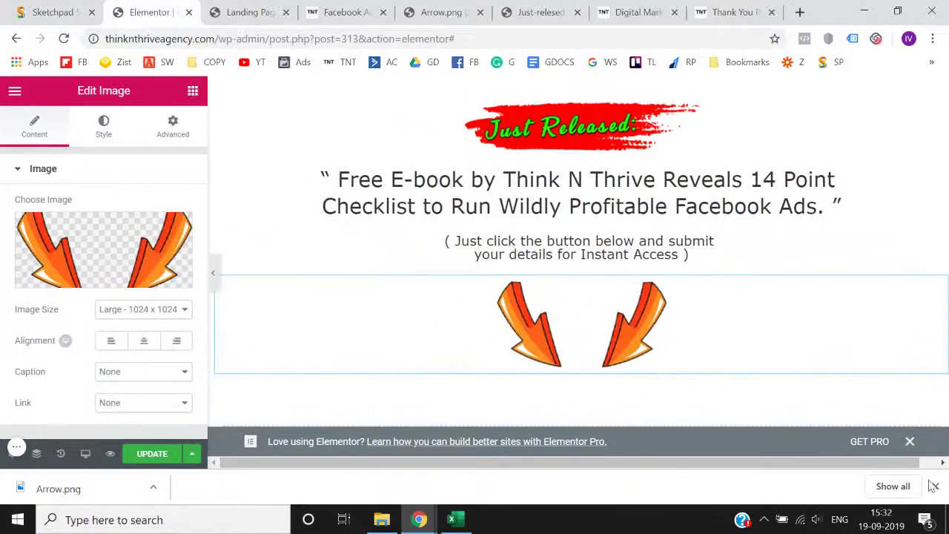
click(936, 487)
Check which element follows the arrows on the fb-checklist reference page, and return to the landing page editor
click(441, 12)
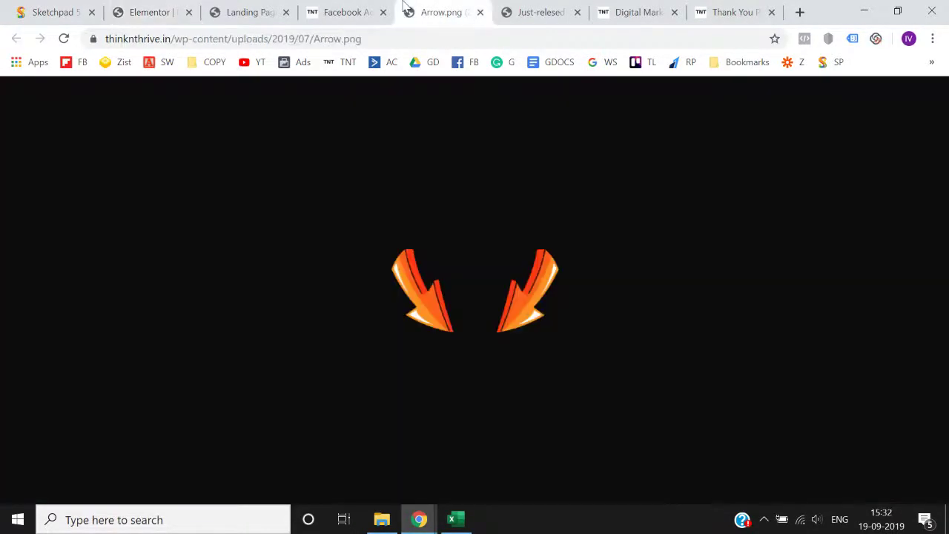
click(523, 12)
click(330, 12)
scroll(410, 363, down, 1)
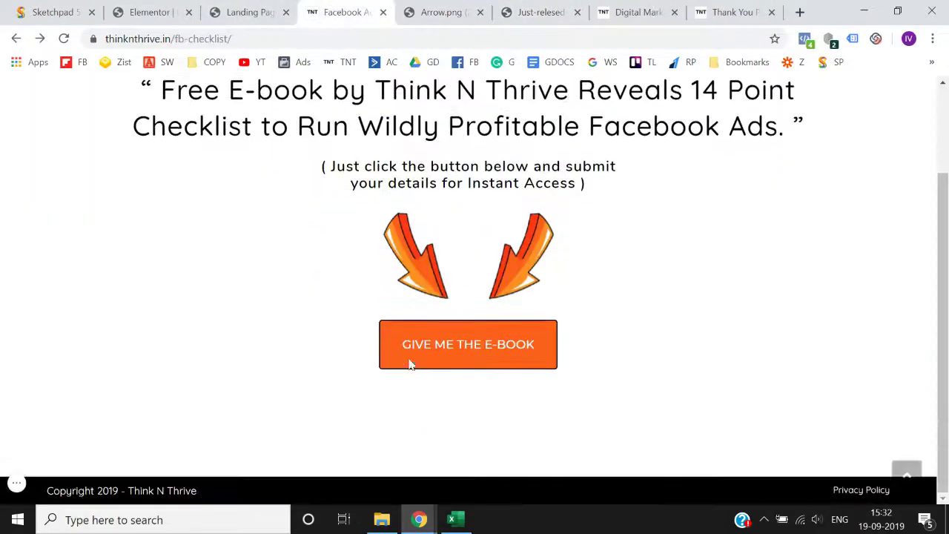
scroll(430, 362, up, 2)
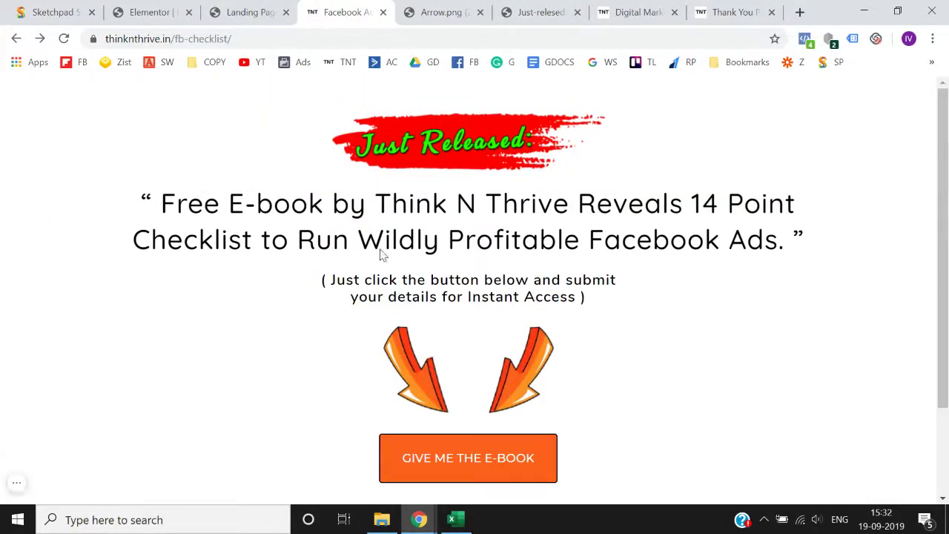
click(267, 9)
click(175, 9)
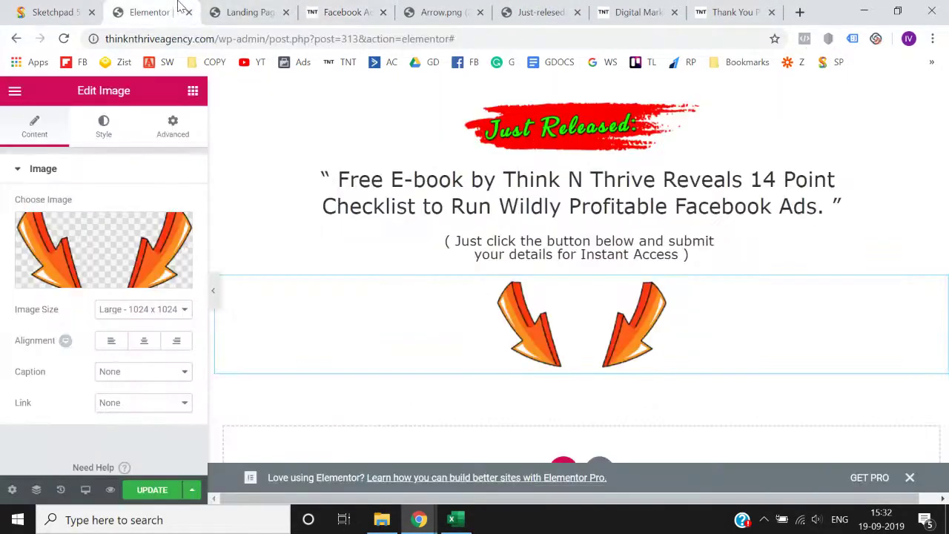
Try to place a Button widget below the arrows image
click(192, 91)
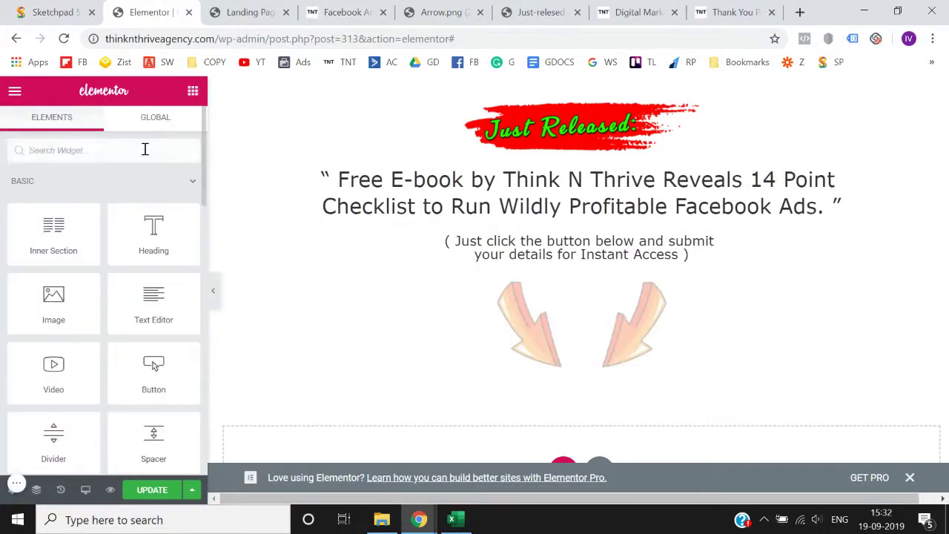
text(but)
drag(54, 196, 587, 369)
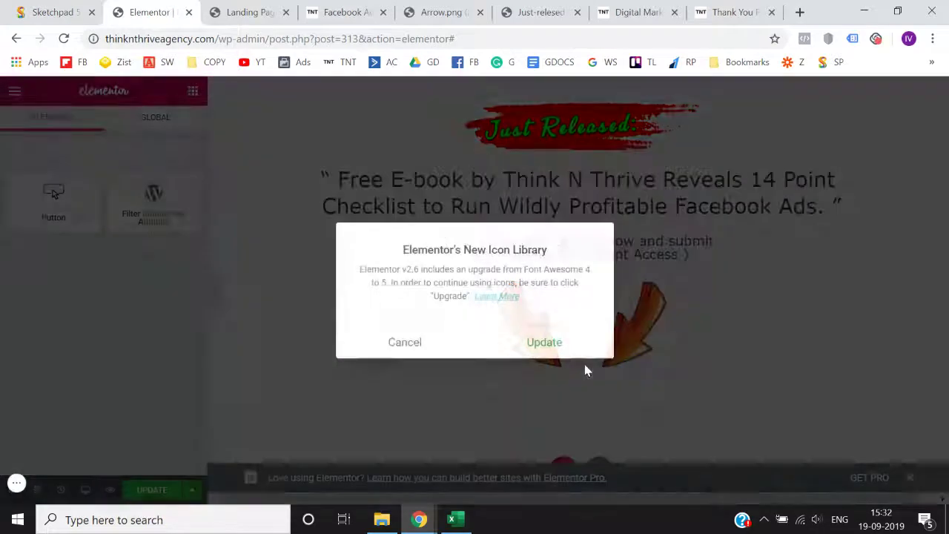
Accept the icon library update, leaving the editor without saving, and upgrade the site to Font Awesome 5
click(565, 345)
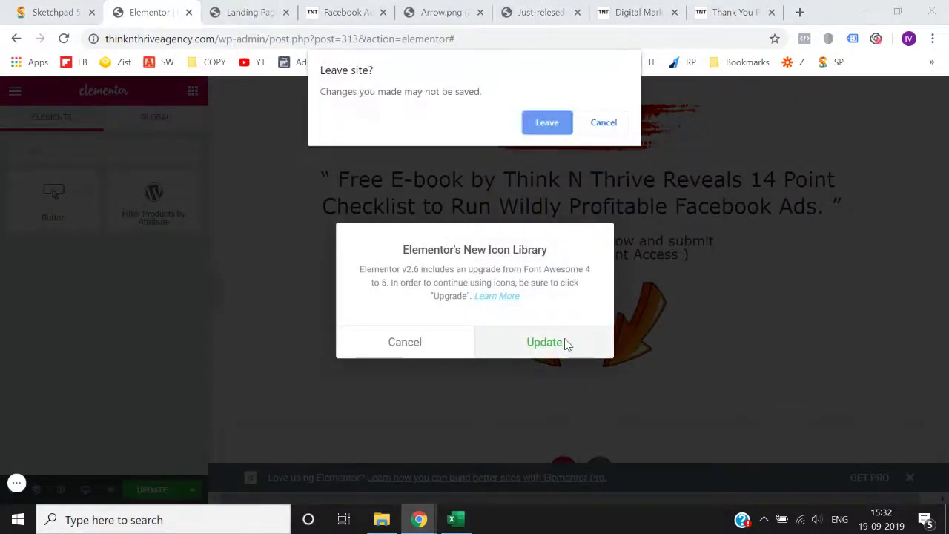
click(556, 123)
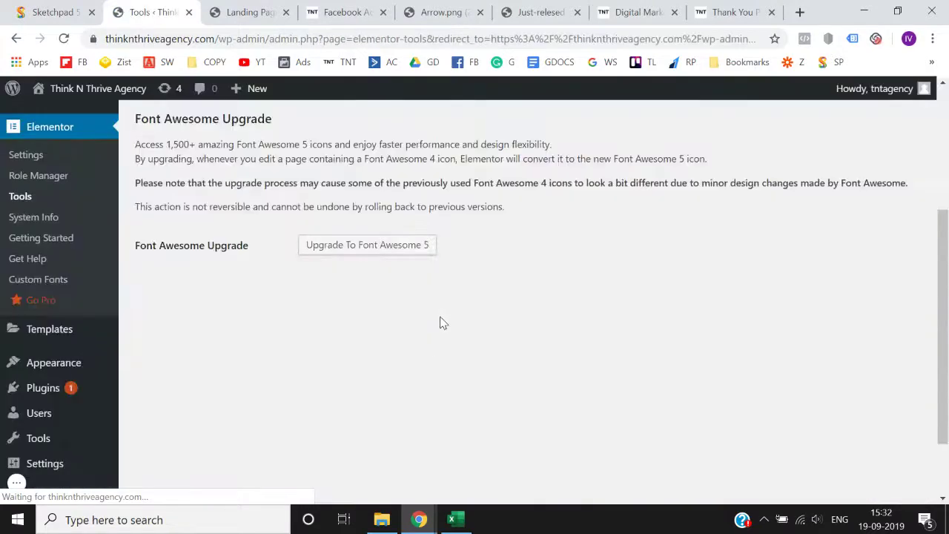
click(364, 245)
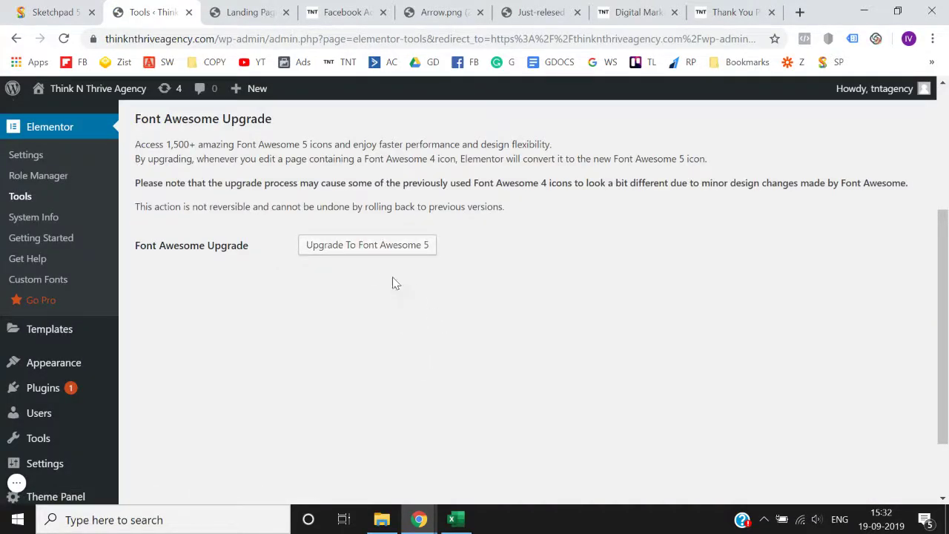
click(377, 250)
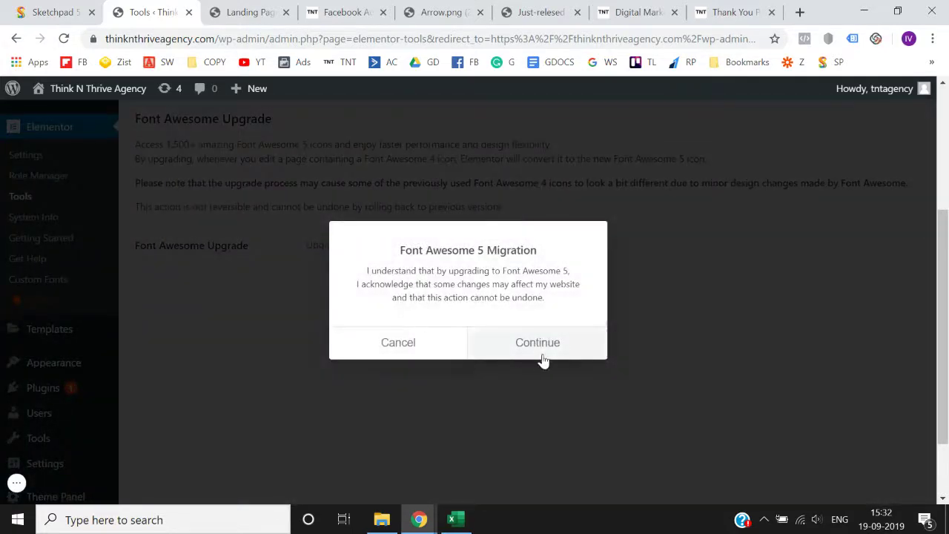
click(541, 353)
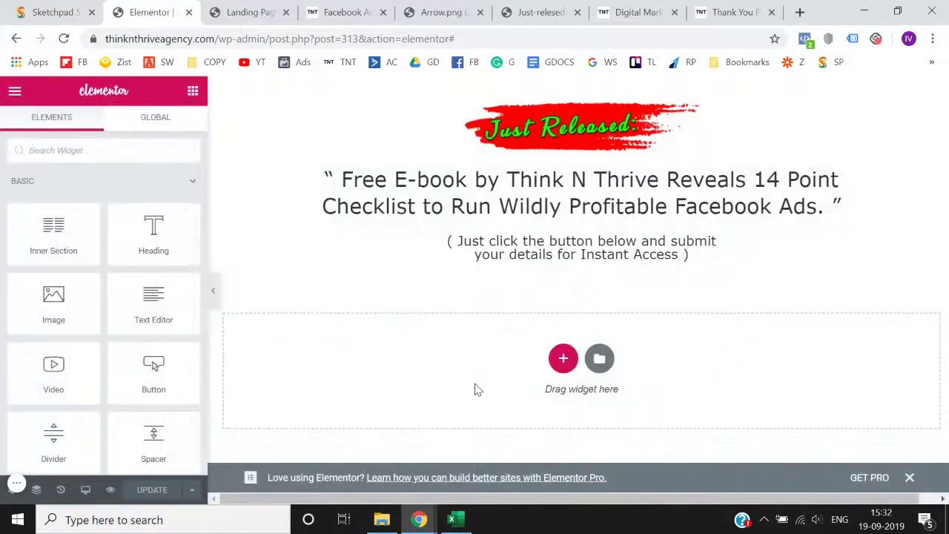
Add a Button widget below the subheading and set its text to "GIVE ME THE E-BOOK", matching the reference page
text(but)
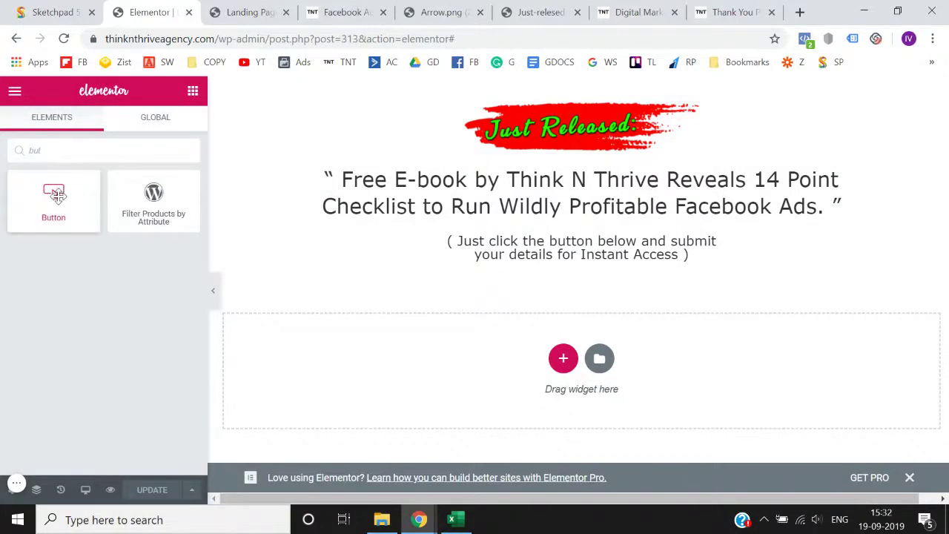
drag(56, 196, 565, 269)
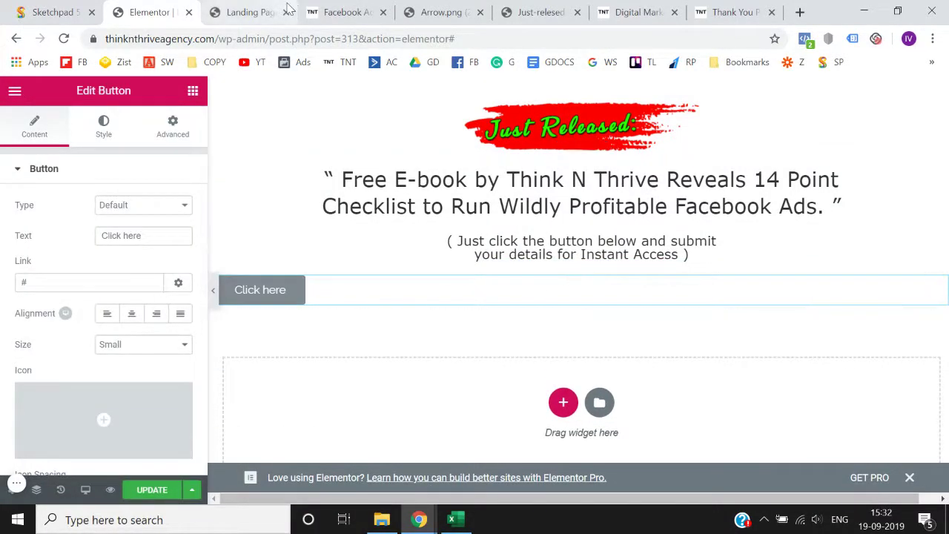
click(347, 11)
scroll(313, 301, down, 2)
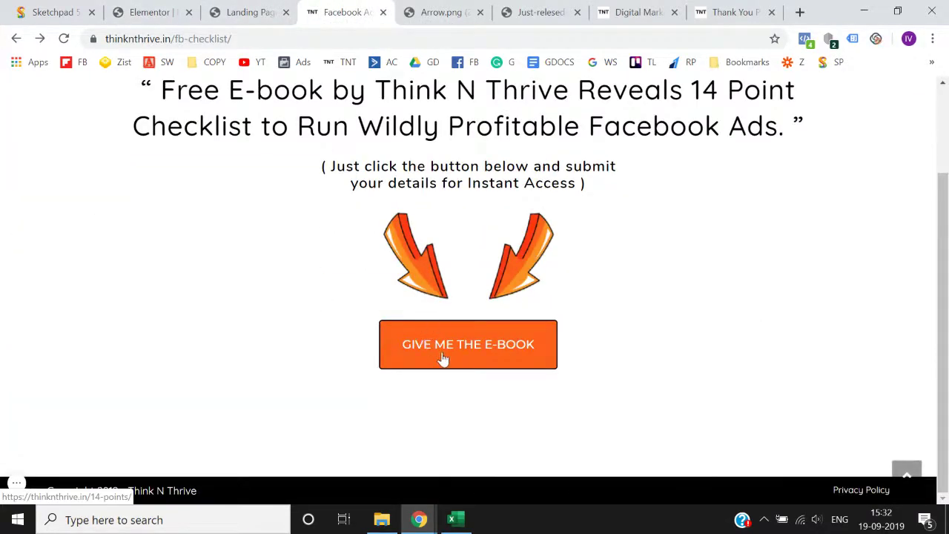
click(209, 10)
click(170, 12)
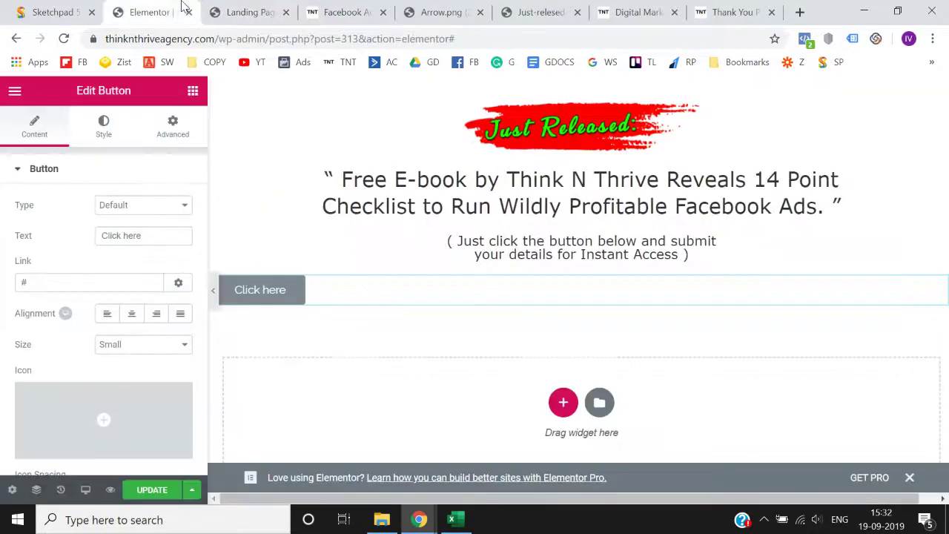
triple_click(163, 228)
text(GI)
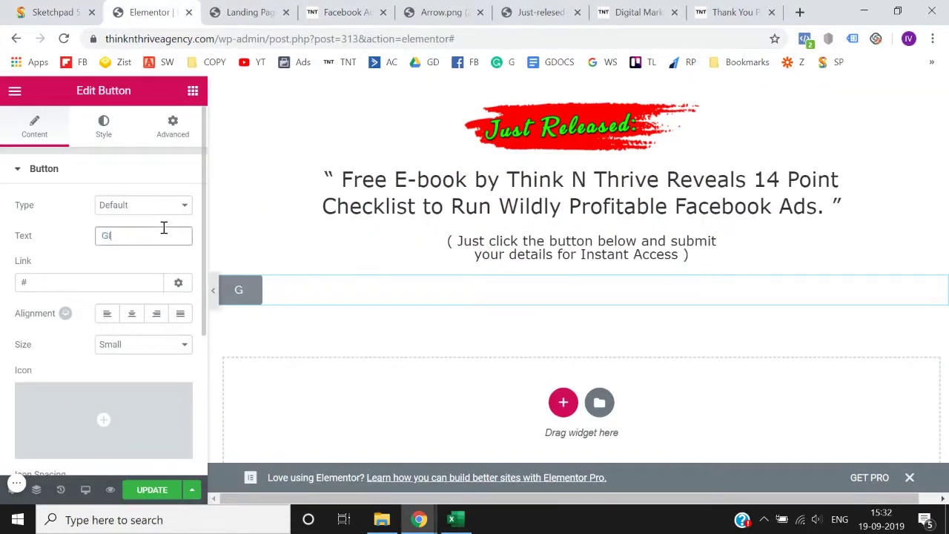
text(VE ME THE EBOOK)
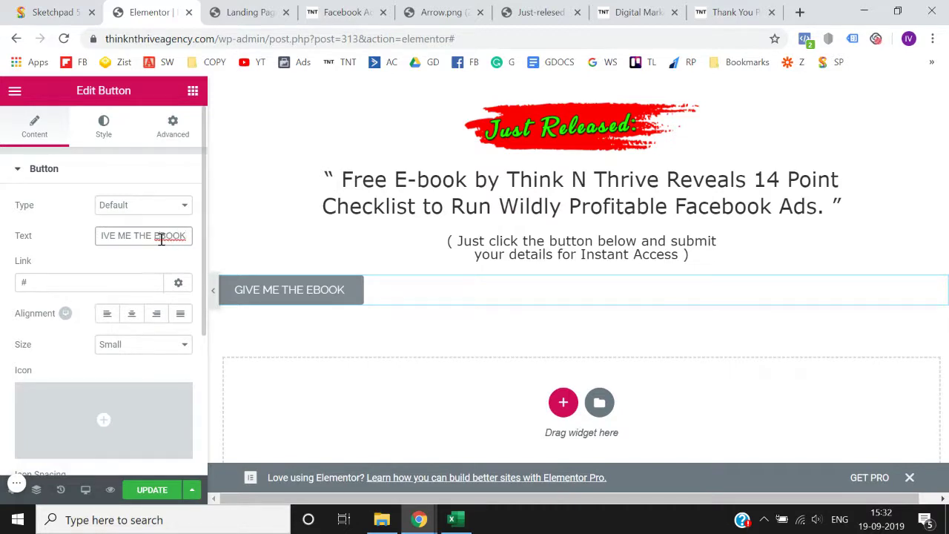
click(161, 239)
text(-)
click(2, 230)
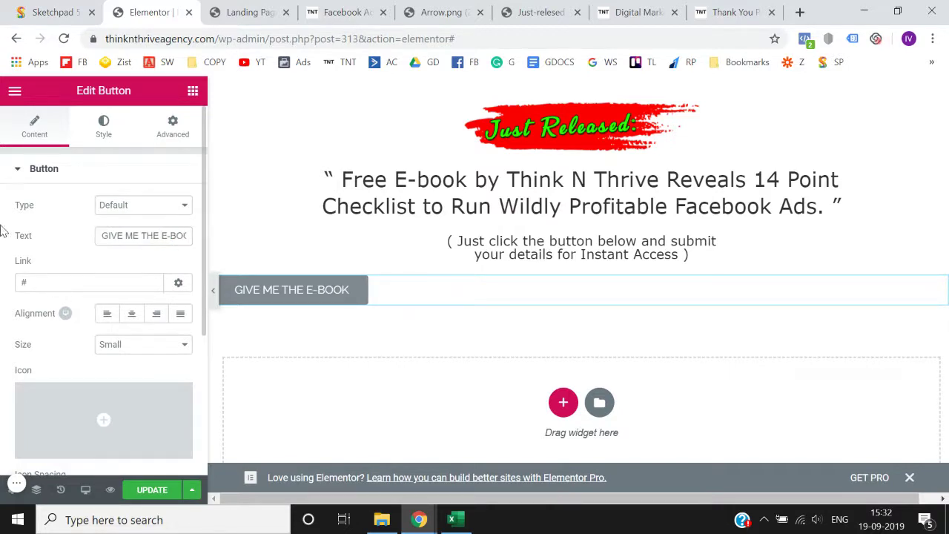
Set the button's normal background color to dark gray #444444
click(104, 132)
scroll(154, 226, down, 1)
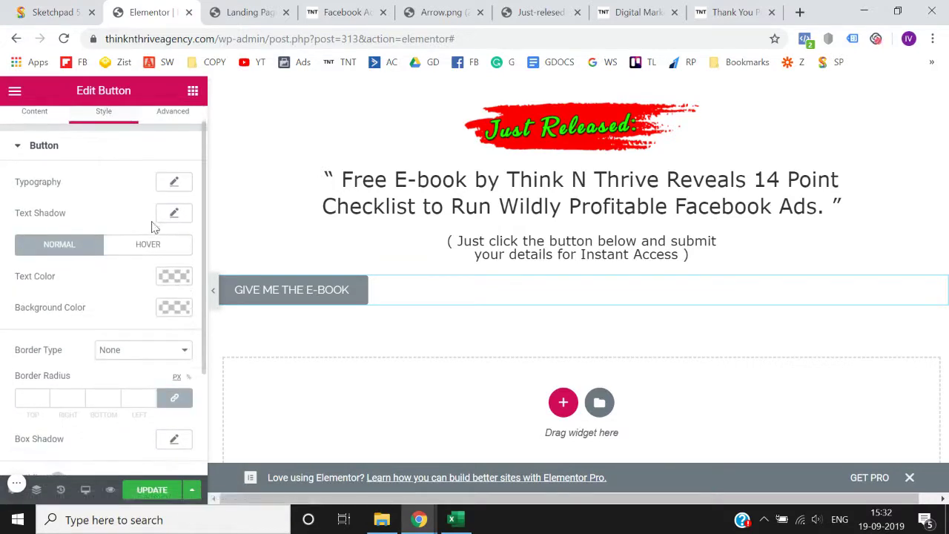
scroll(180, 281, down, 1)
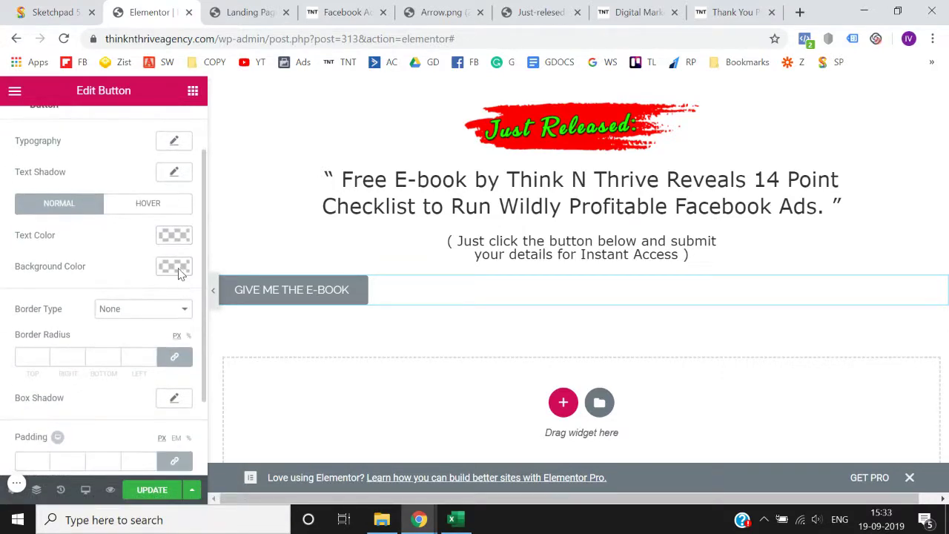
click(178, 271)
mouse_move(87, 364)
mouse_down()
mouse_move(49, 289)
mouse_move(55, 309)
mouse_move(121, 384)
mouse_up()
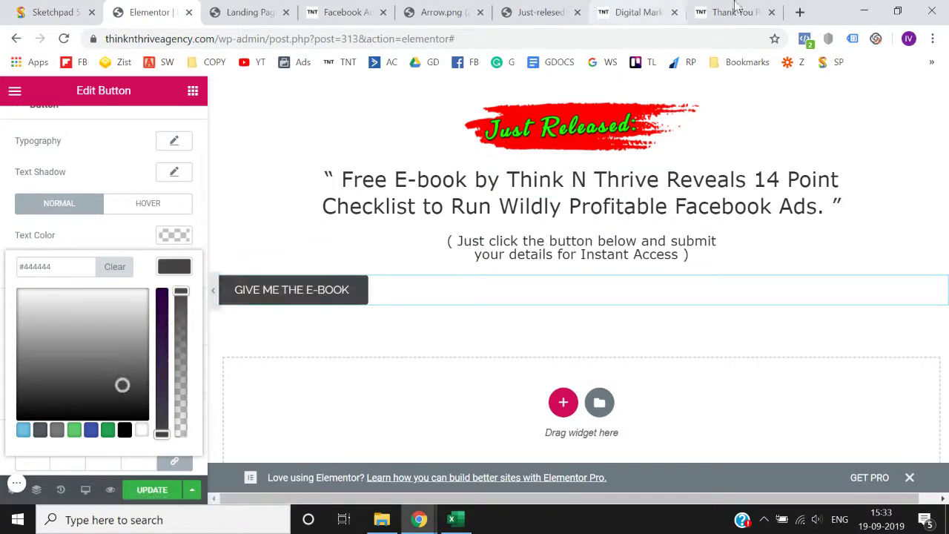
Search Google for "colorhunt" in a new browser tab
click(800, 13)
text(colorhunt)
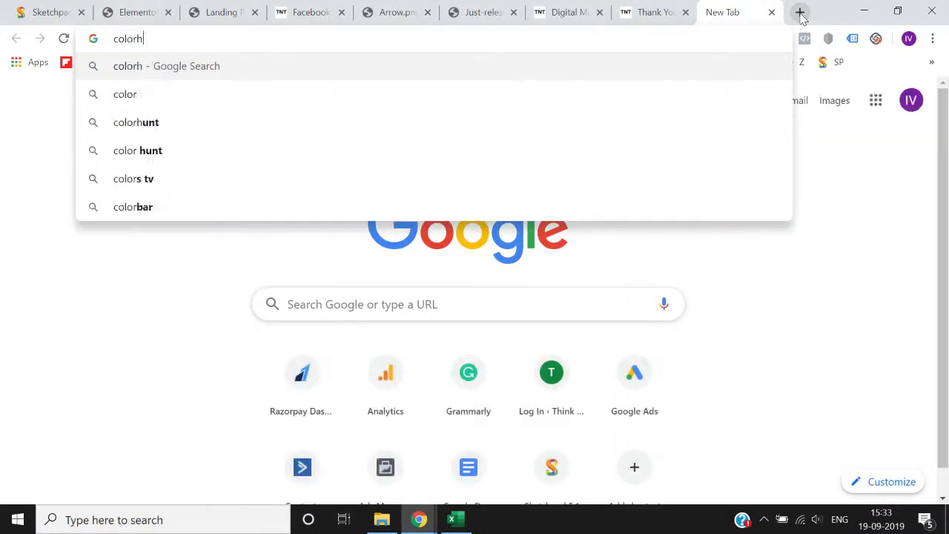
key(Return)
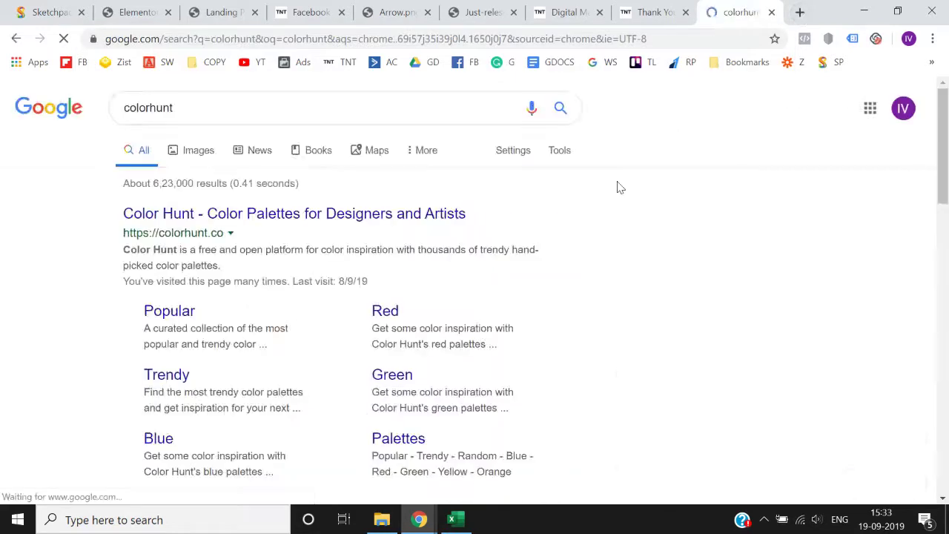
Open the Color Hunt site from the search results and copy the bright blue #1089FF from one of its palettes
click(326, 214)
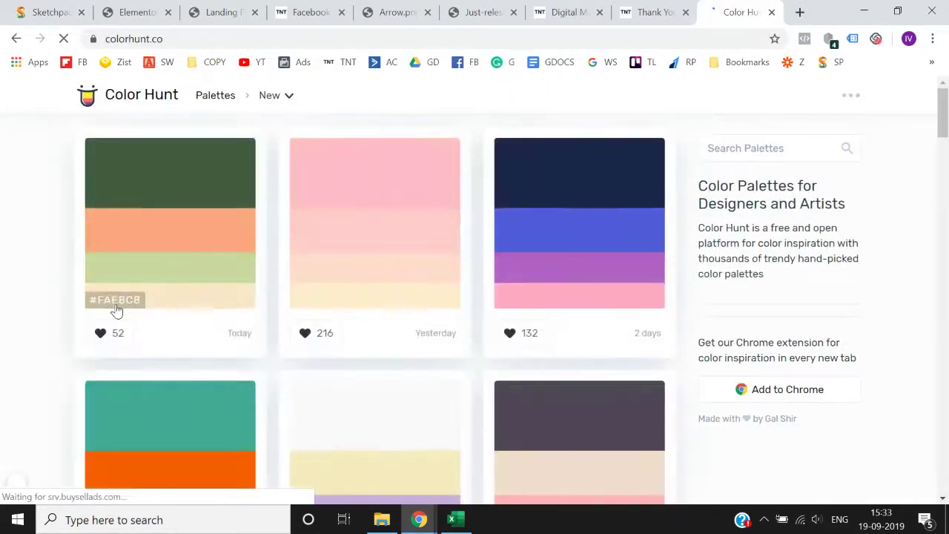
scroll(229, 355, down, 3)
mouse_move(138, 248)
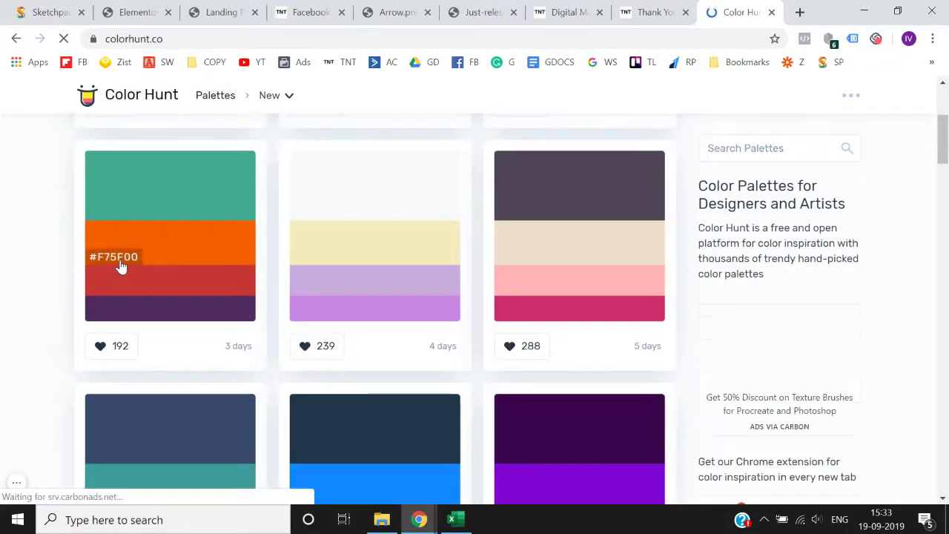
scroll(120, 267, down, 2)
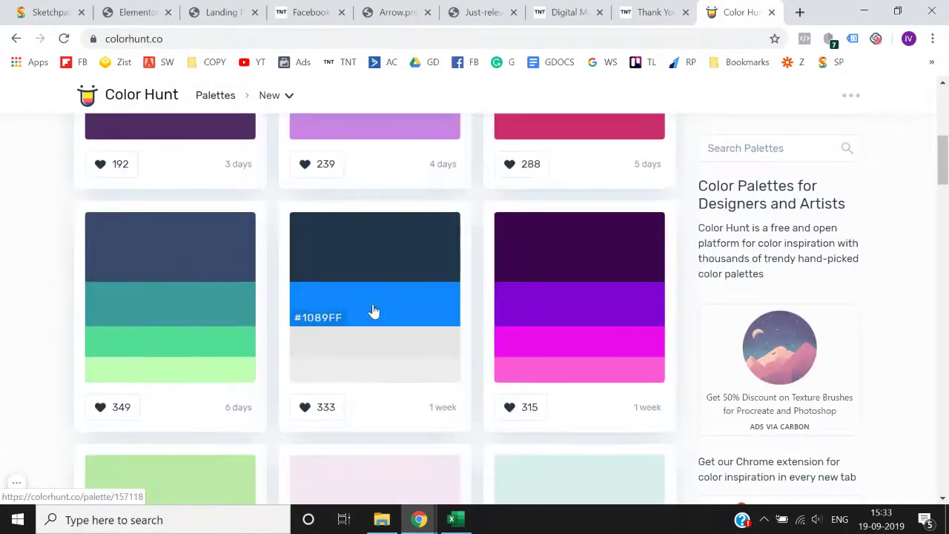
click(315, 321)
Return to the Elementor editor and set the e-book button's normal background color to the copied blue #1089FF
click(307, 10)
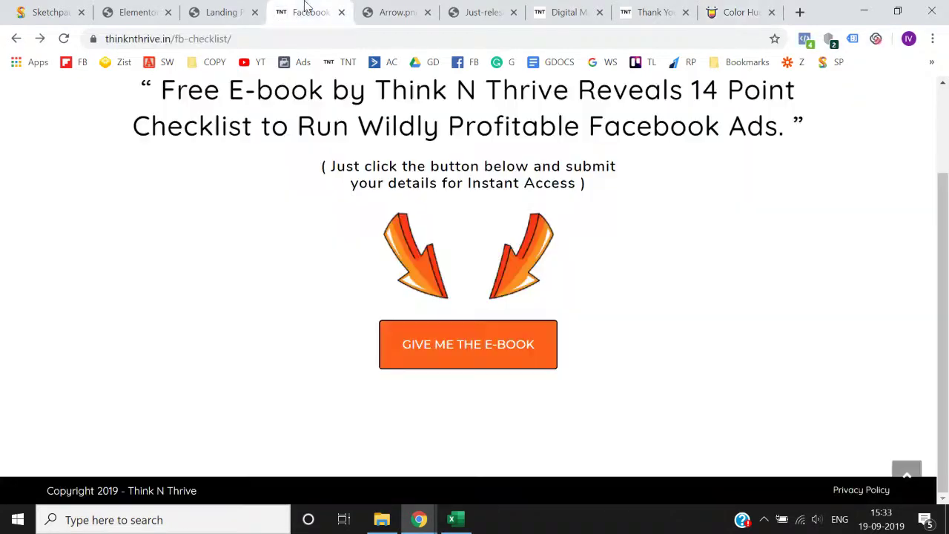
click(223, 12)
click(127, 8)
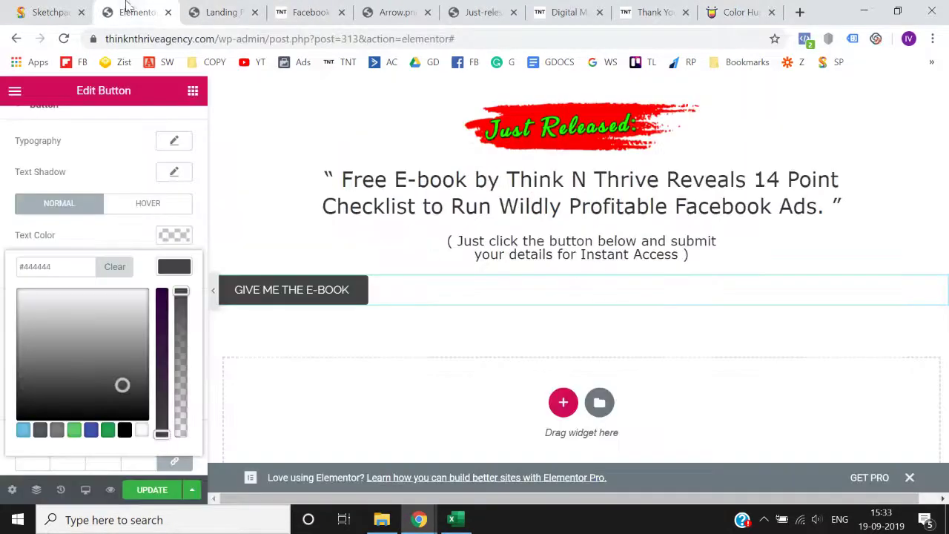
double_click(79, 261)
key(ctrl+v)
click(3, 265)
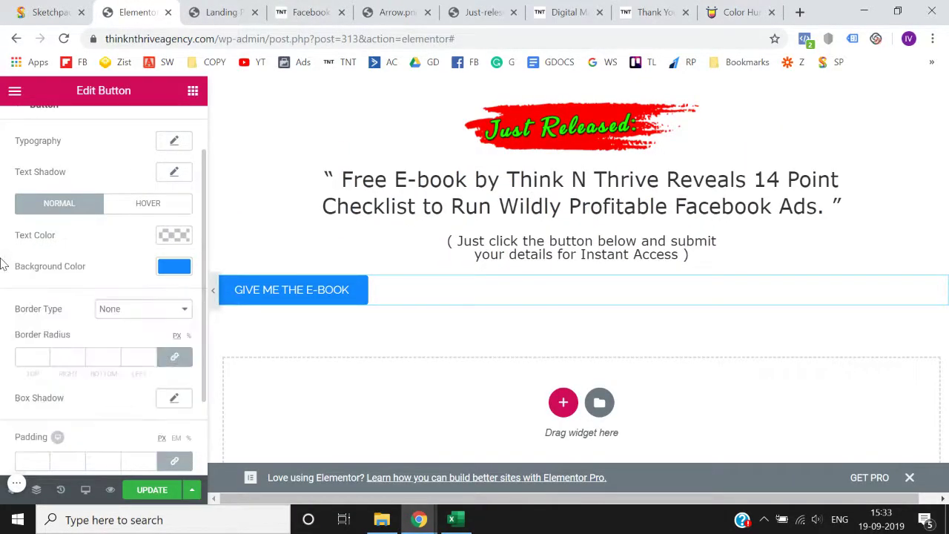
Center-align the "GIVE ME THE E-BOOK" button
scroll(7, 247, up, 2)
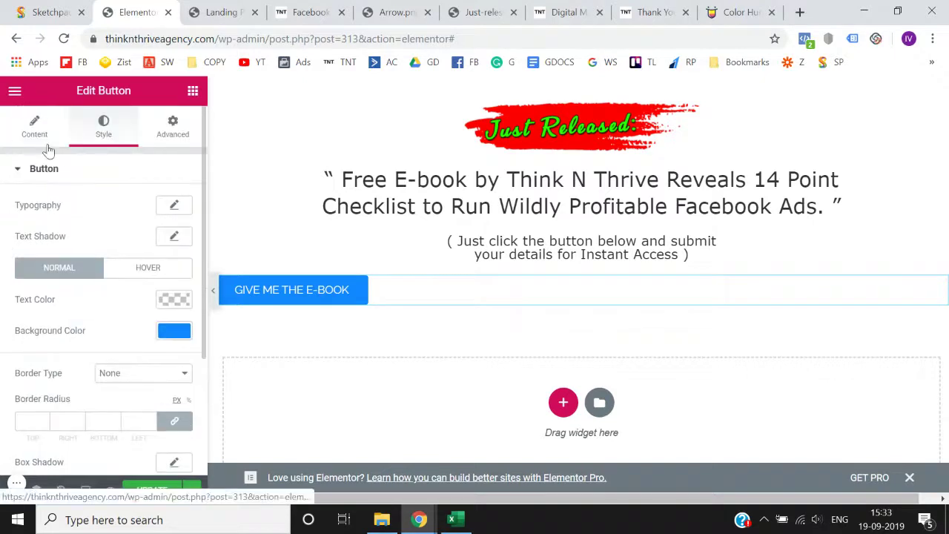
click(34, 124)
scroll(4, 315, down, 4)
scroll(3, 316, up, 2)
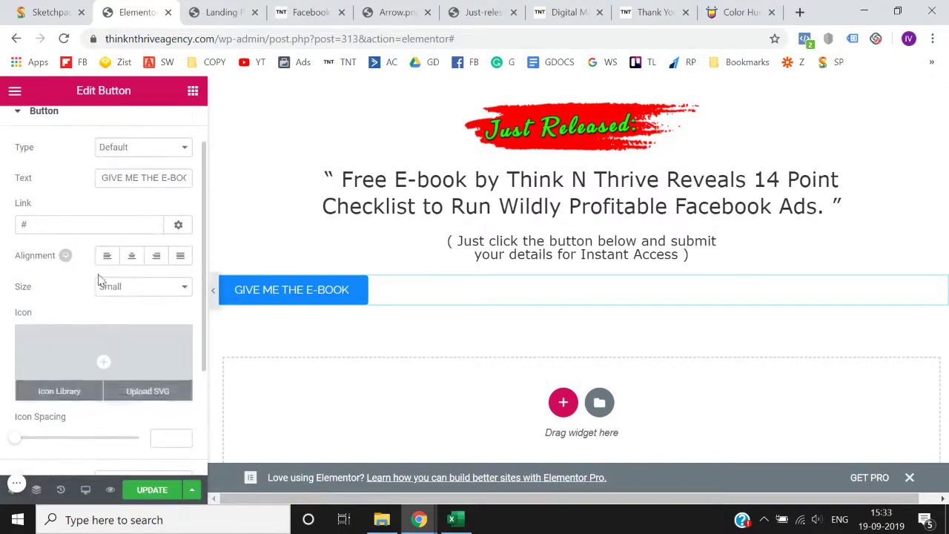
click(136, 259)
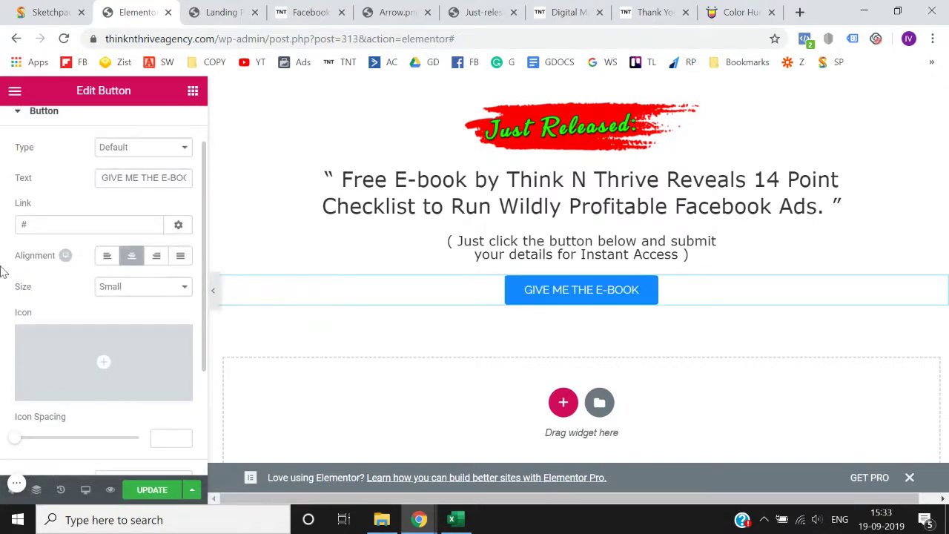
Try the Medium size for the e-book button, and settle on Large
scroll(2, 271, up, 1)
scroll(3, 270, down, 3)
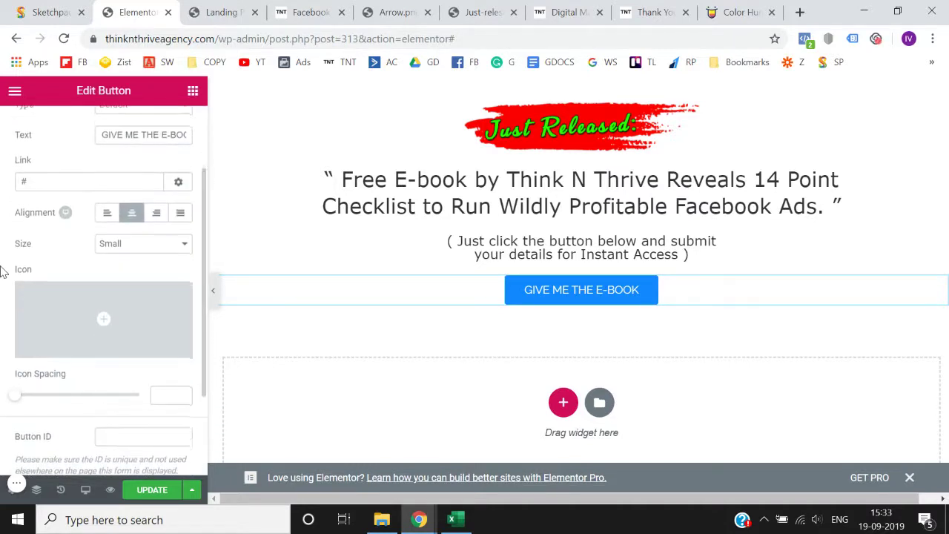
click(112, 239)
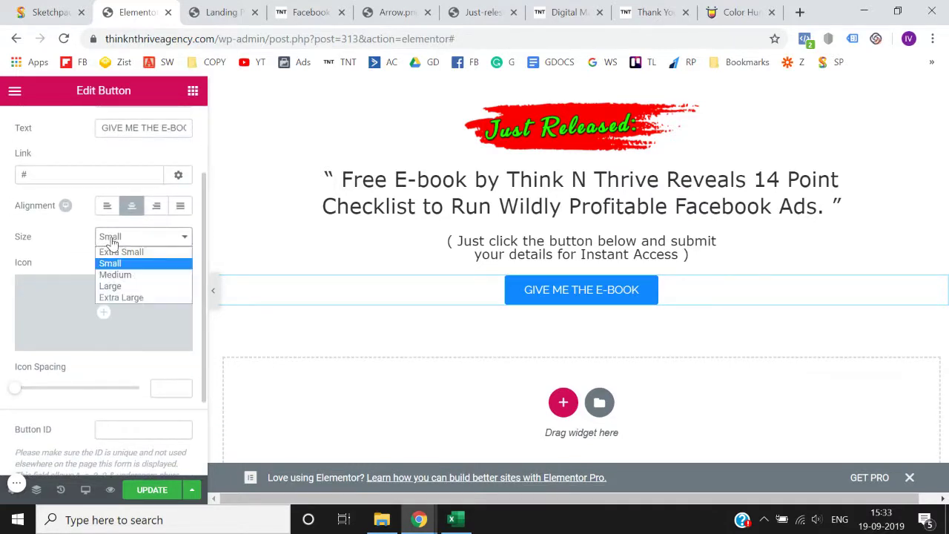
click(134, 275)
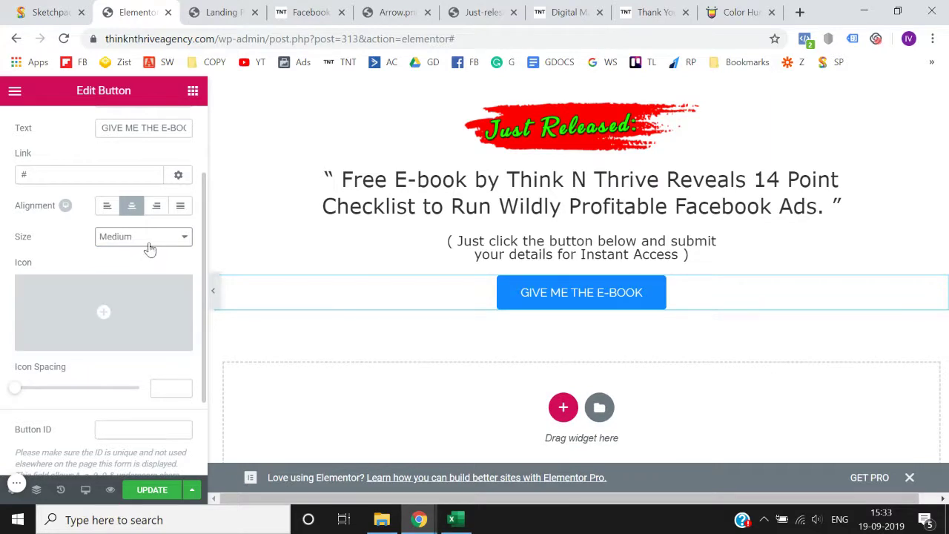
click(144, 239)
click(138, 285)
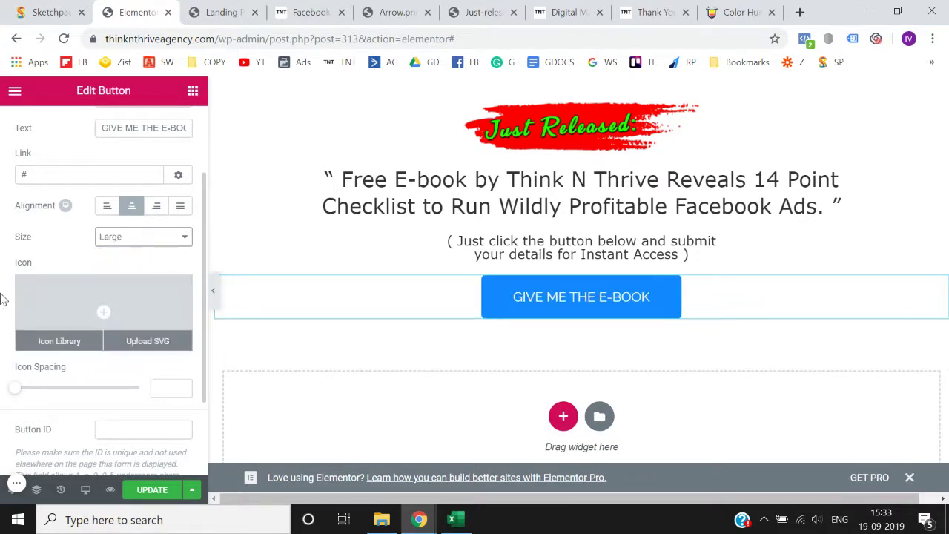
scroll(2, 296, up, 2)
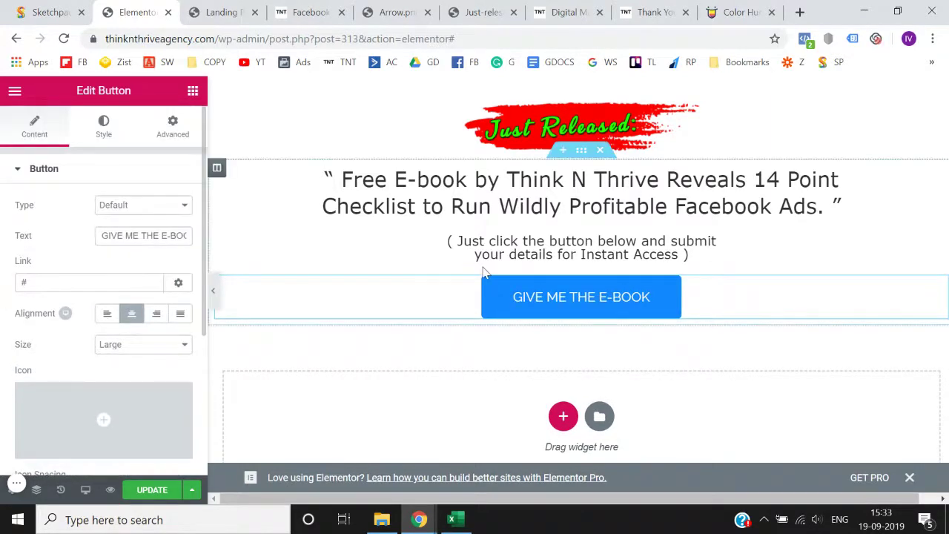
Add an Image widget between the subheading and the button, using the orange arrows picture from the media library
click(193, 92)
text(a)
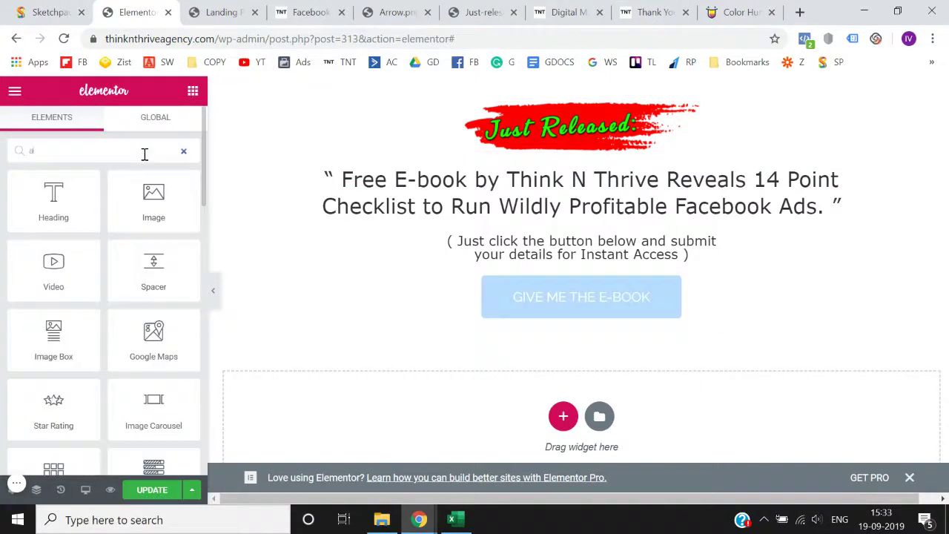
key(BackSpace)
text(im)
mouse_move(66, 203)
mouse_down()
mouse_move(591, 258)
mouse_move(590, 273)
mouse_move(593, 261)
mouse_up()
click(150, 246)
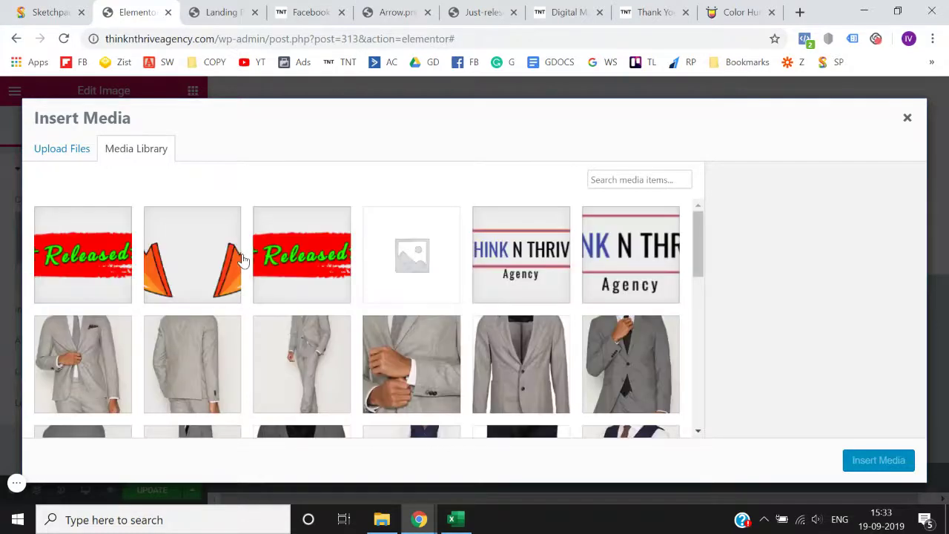
click(189, 275)
click(865, 468)
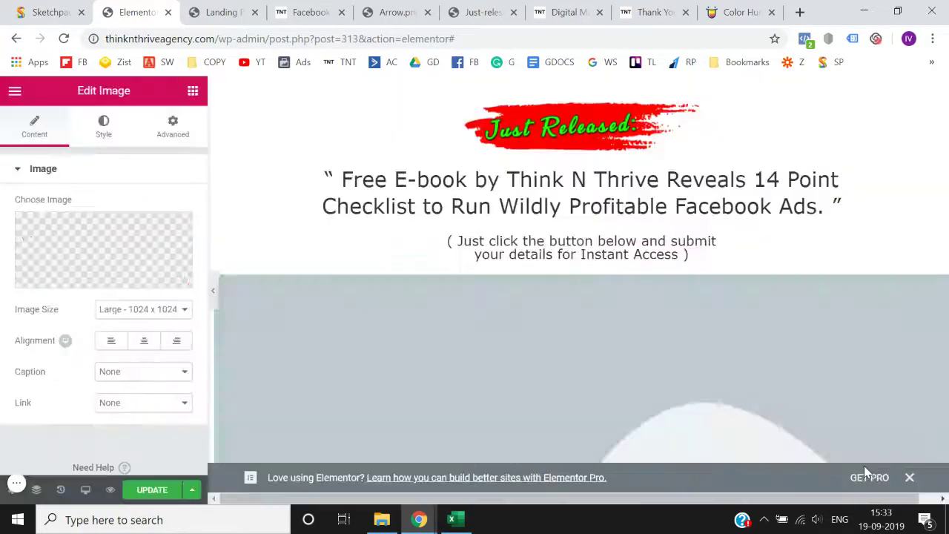
Preview the landing page at full width, return to editing and save the page update
click(214, 291)
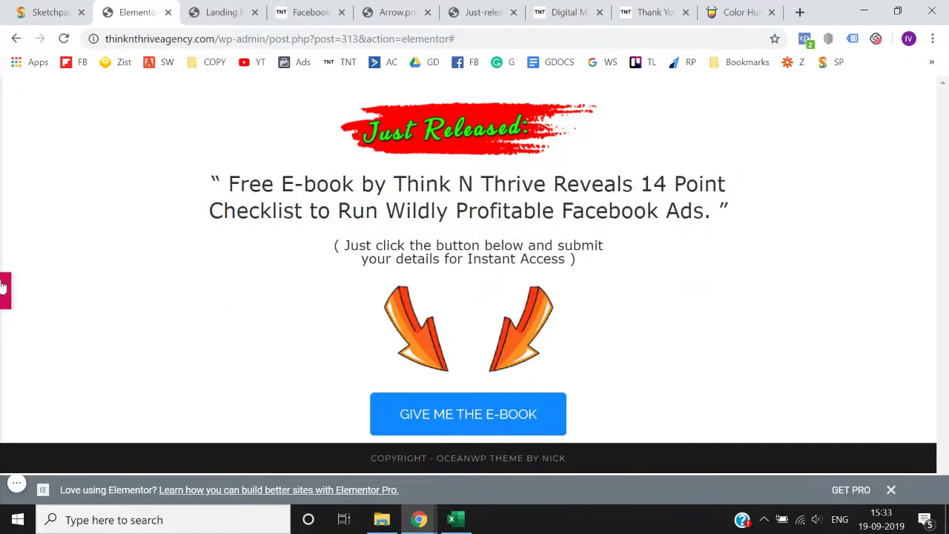
click(3, 289)
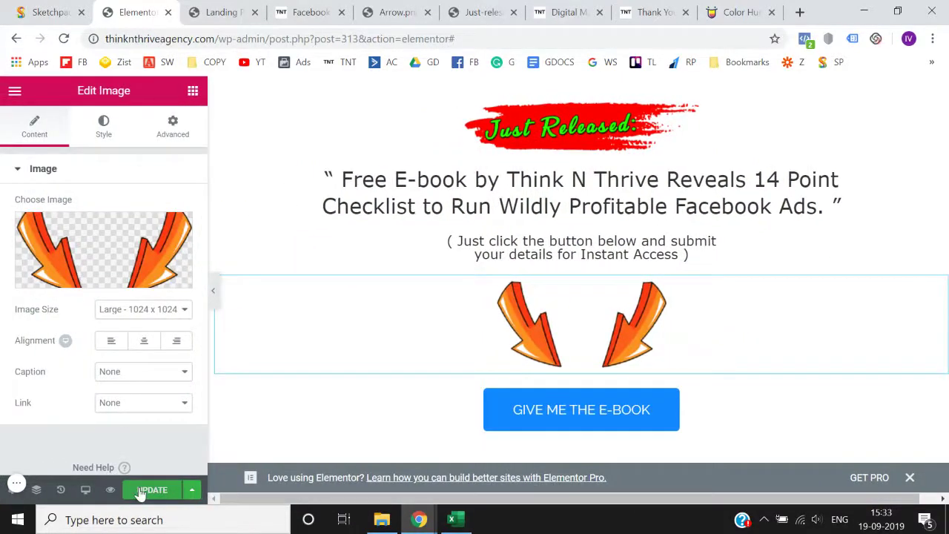
click(152, 490)
Follow the e-book button on the fb-checklist reference page and copy the address of the form page it opens
click(310, 12)
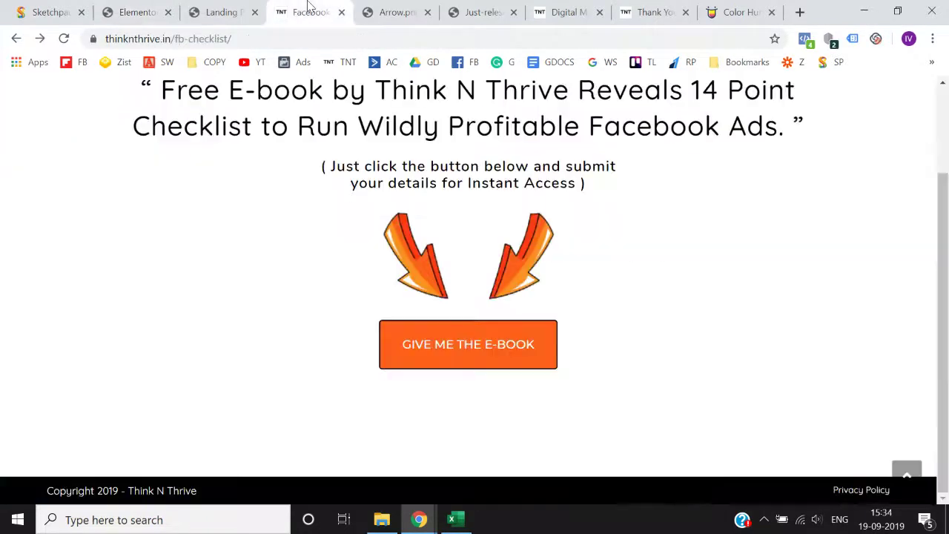
click(458, 346)
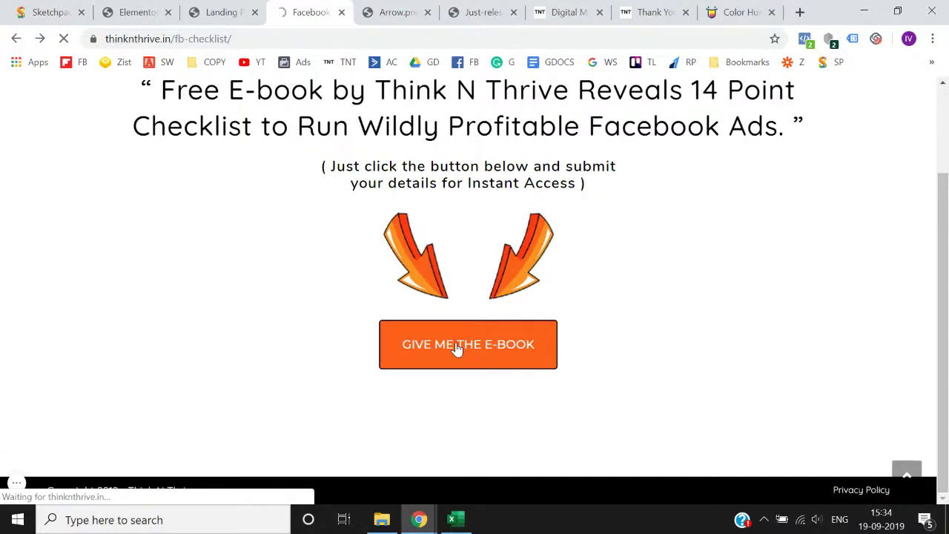
click(283, 39)
key(ctrl+c)
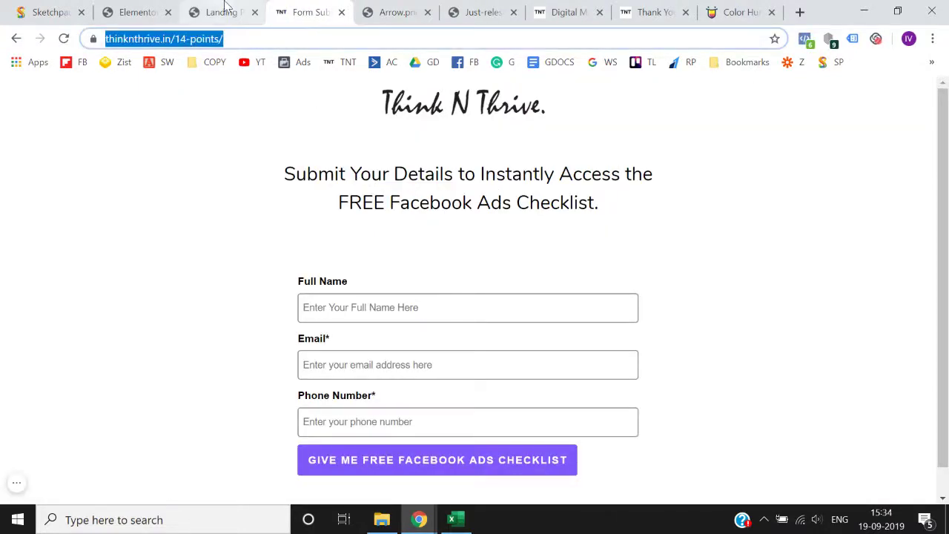
click(226, 11)
click(137, 7)
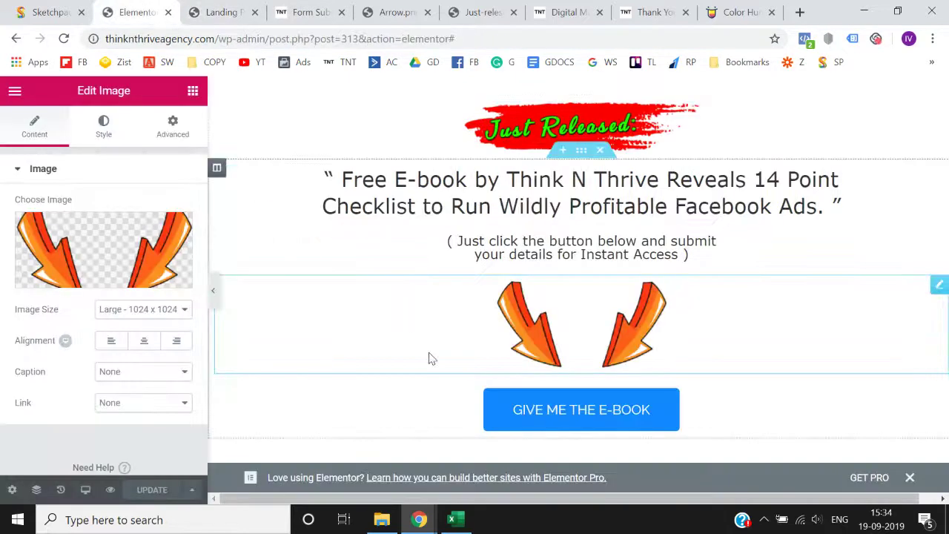
scroll(430, 356, down, 1)
click(575, 347)
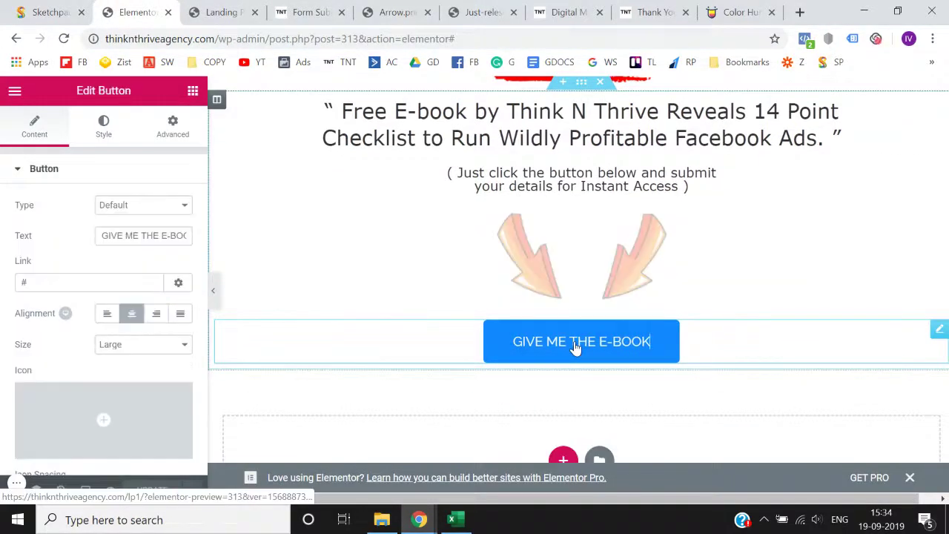
click(46, 278)
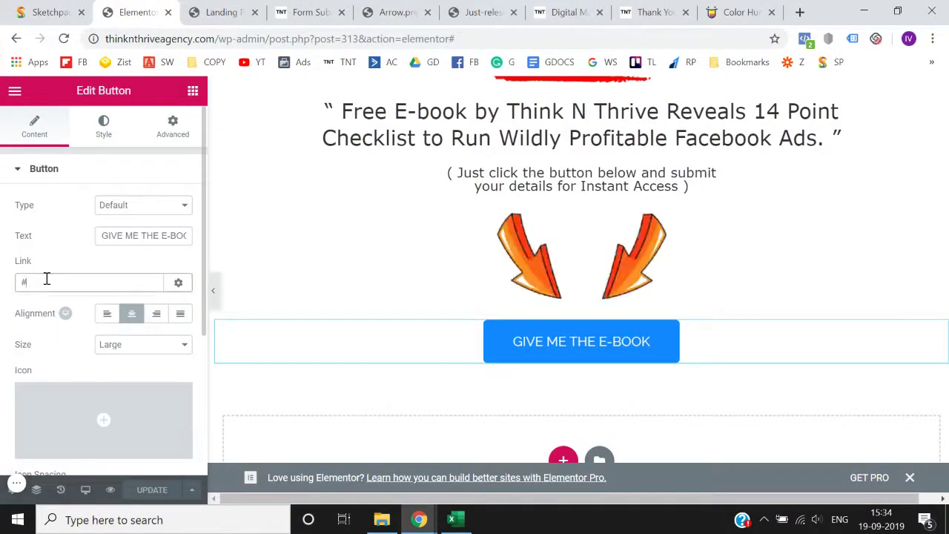
key(BackSpace)
key(ctrl+v)
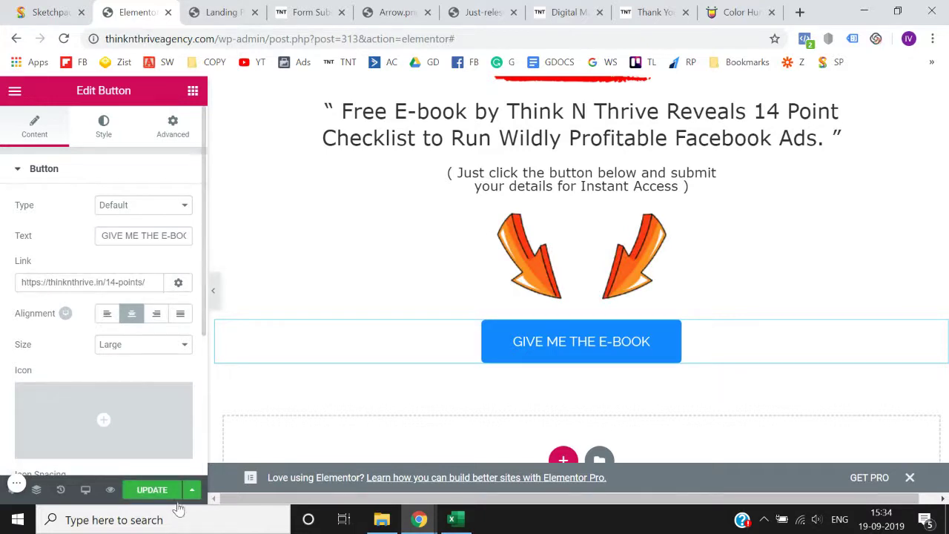
Save the landing page, test the e-book button's link in the preview, and close the preview
click(152, 490)
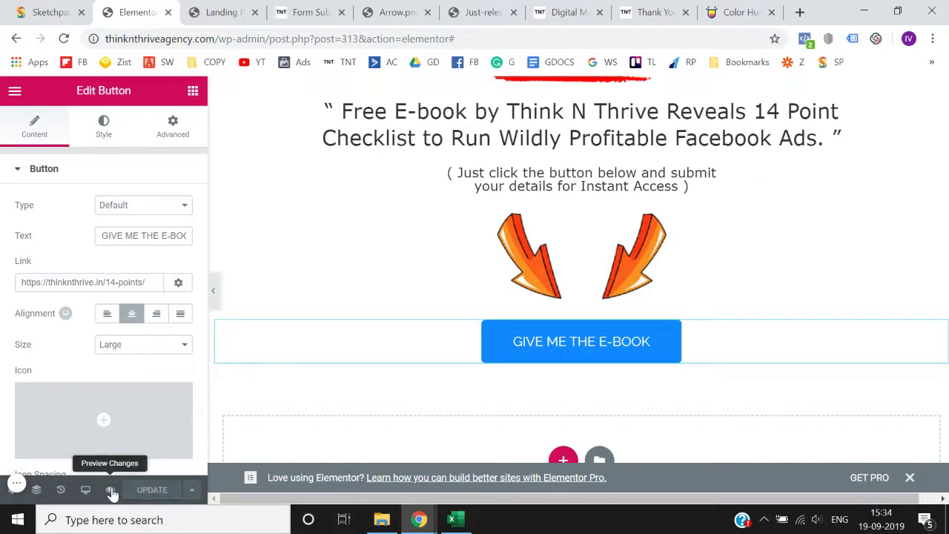
click(110, 490)
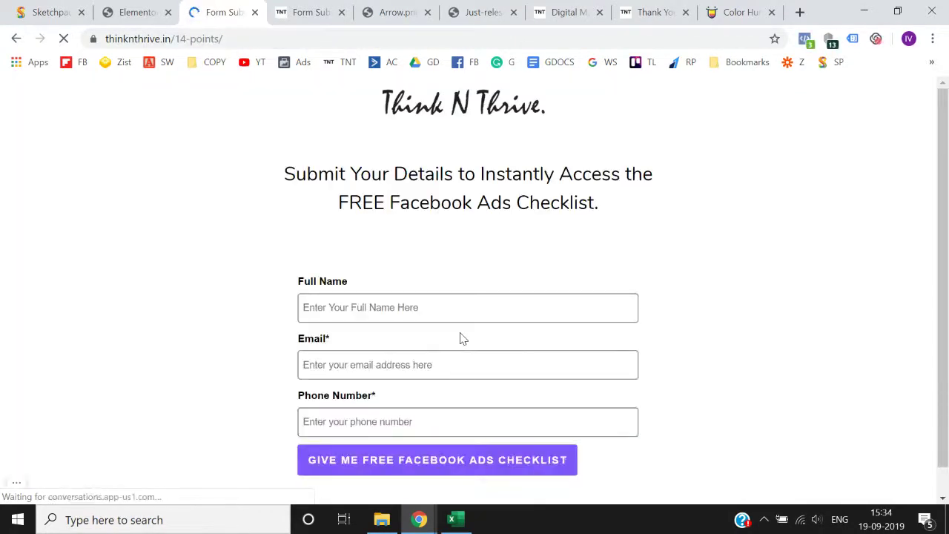
click(16, 38)
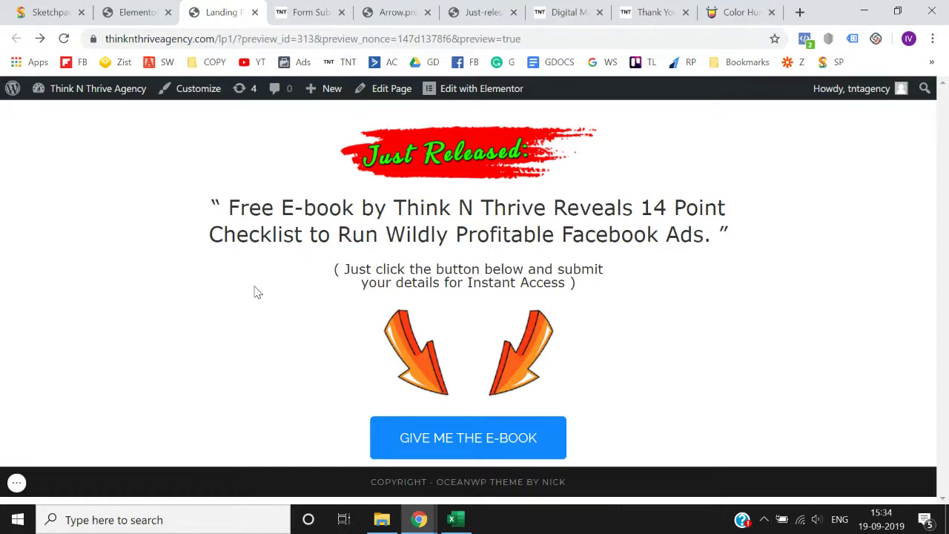
click(255, 12)
click(152, 10)
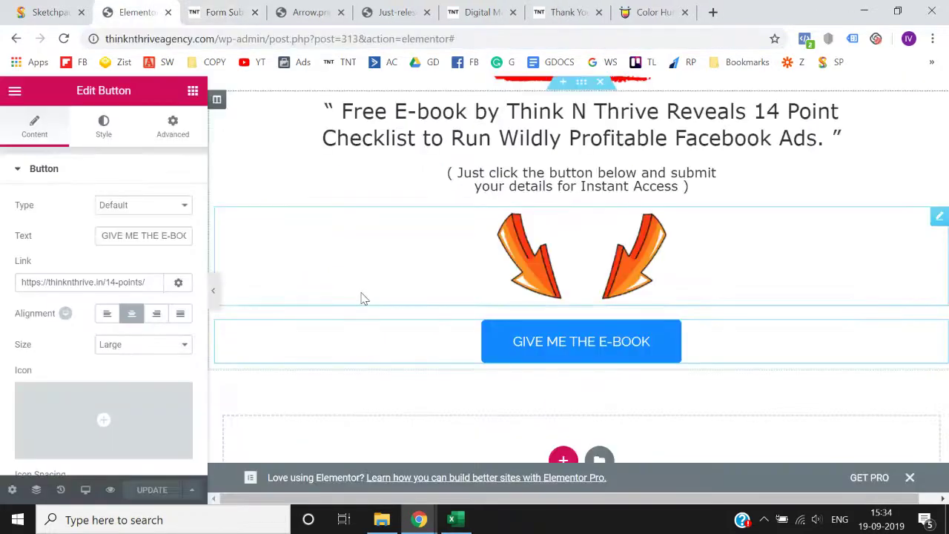
Exit the Elementor editor to the WordPress dashboard and update the Landing Page Demo 1 page
click(15, 90)
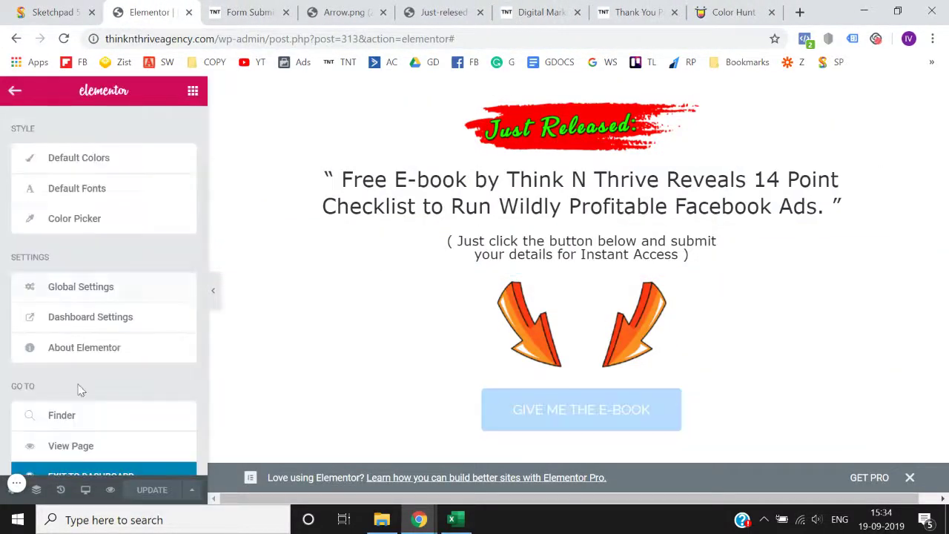
scroll(82, 415, down, 1)
click(103, 431)
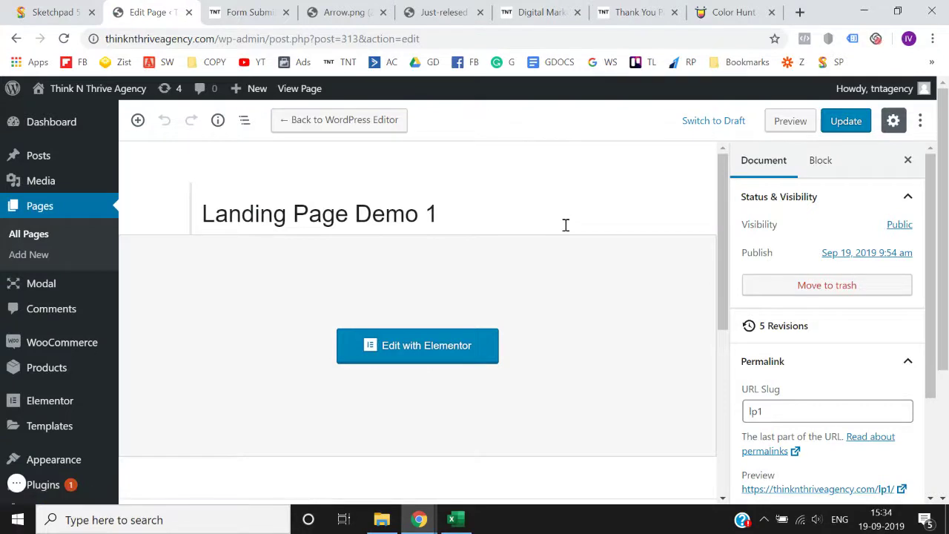
click(853, 125)
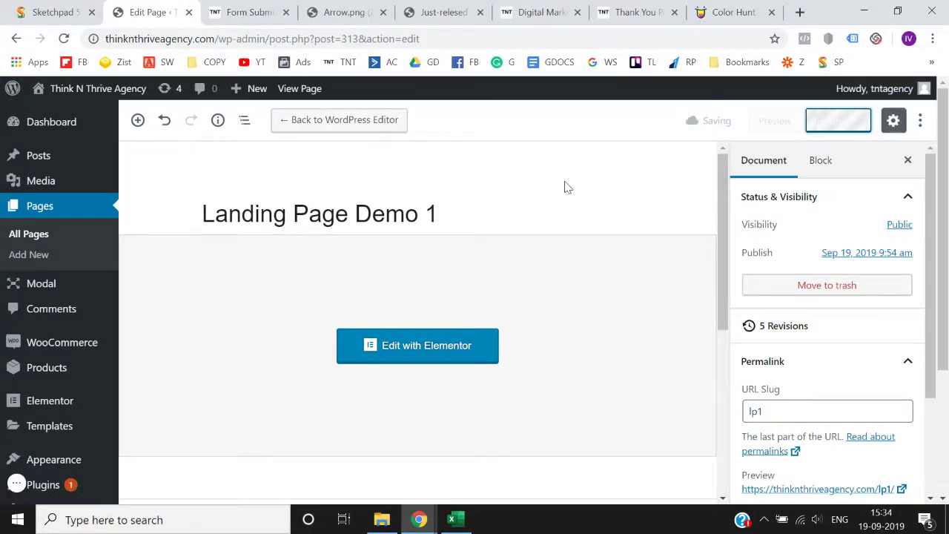
Open the live landing page from its lp1 permalink and check its address
scroll(756, 370, down, 2)
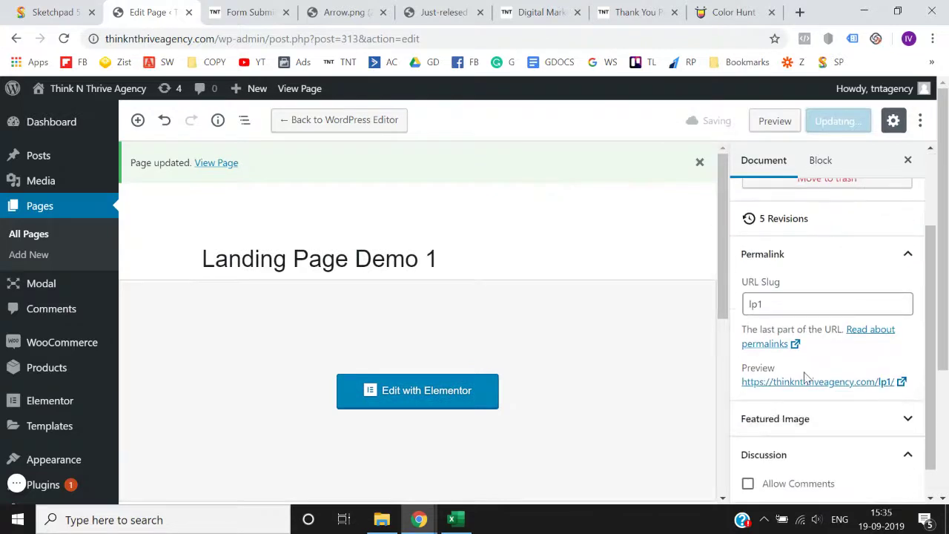
click(806, 384)
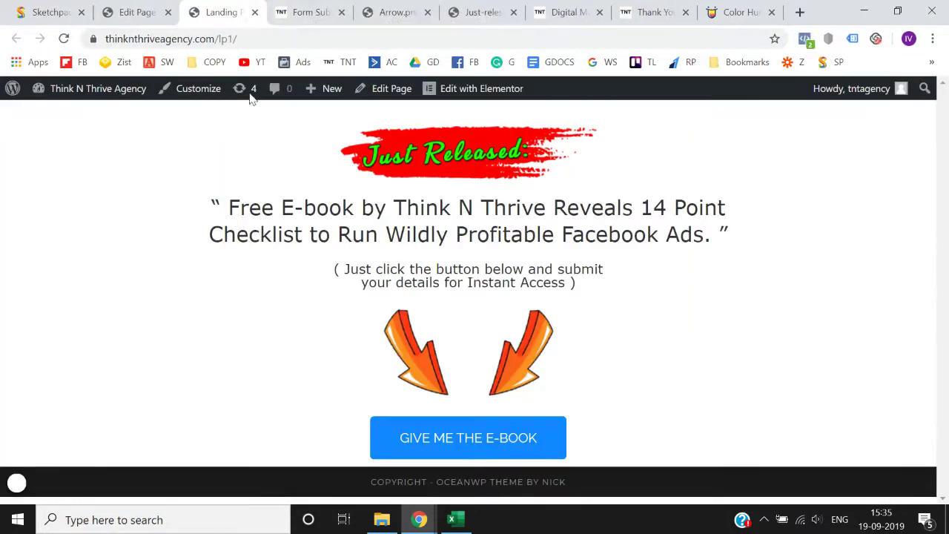
click(269, 41)
click(205, 248)
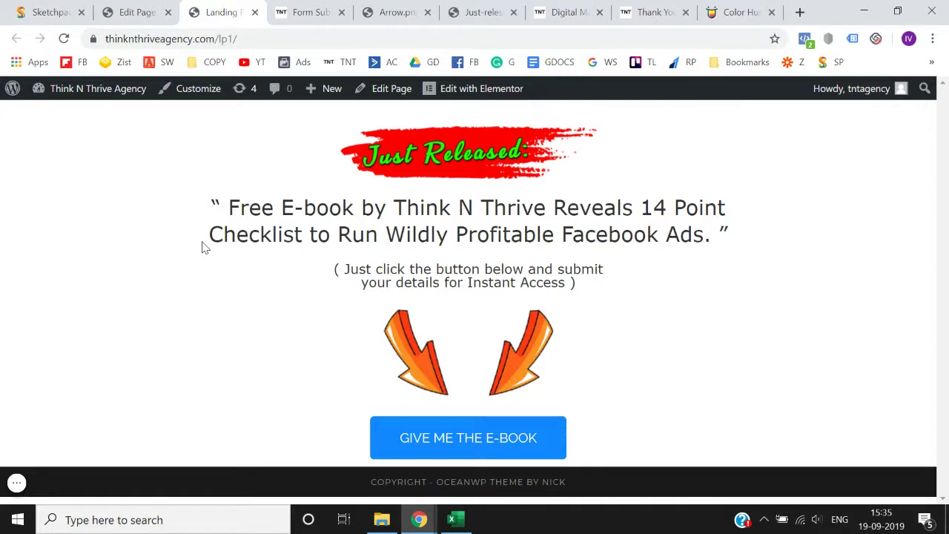
Open the landing page for editing in Elementor and switch the responsive mode to Mobile
click(489, 95)
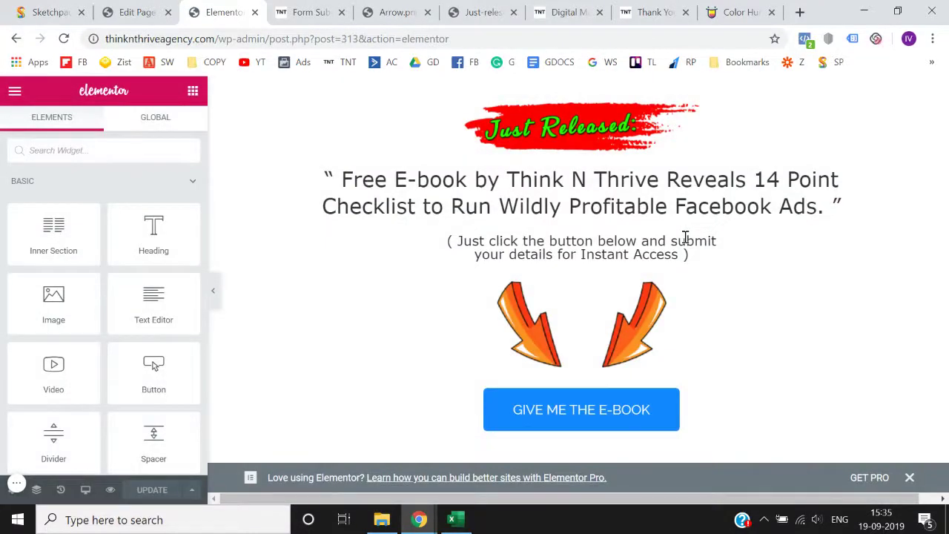
click(86, 490)
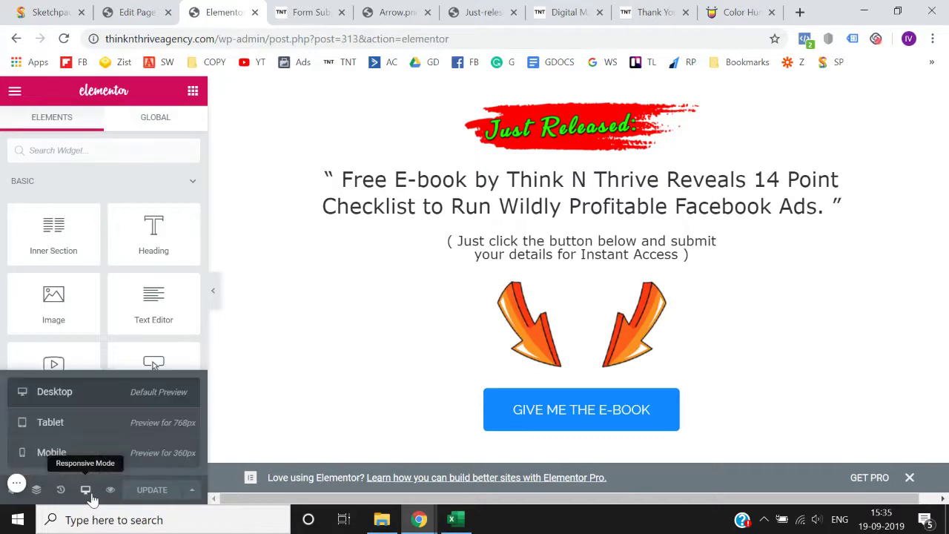
click(52, 452)
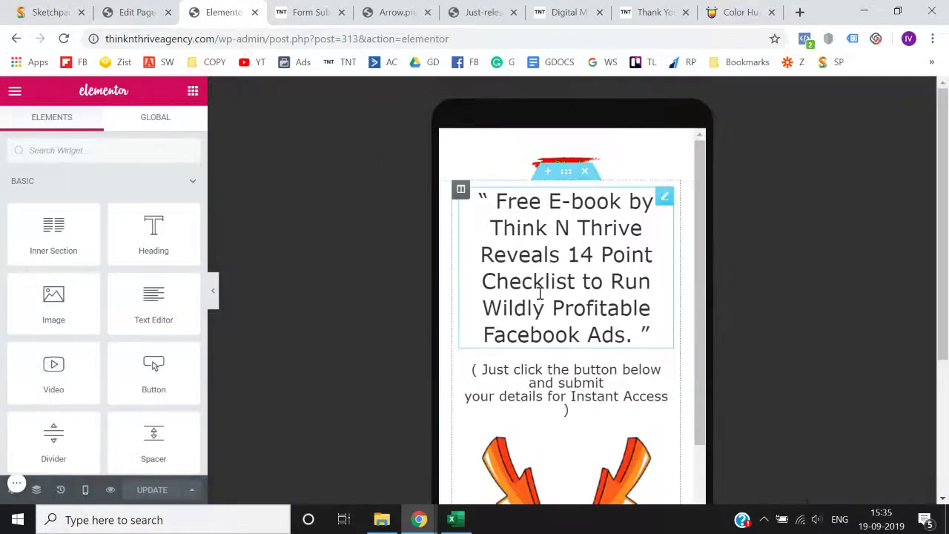
Set the mobile width of the "Just Released" image to 76%
scroll(539, 293, down, 4)
scroll(539, 293, up, 3)
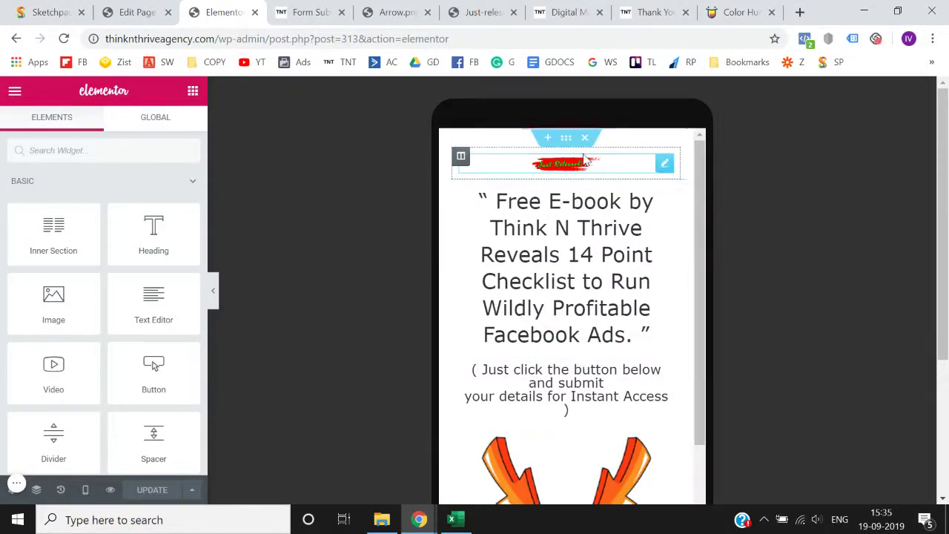
click(585, 170)
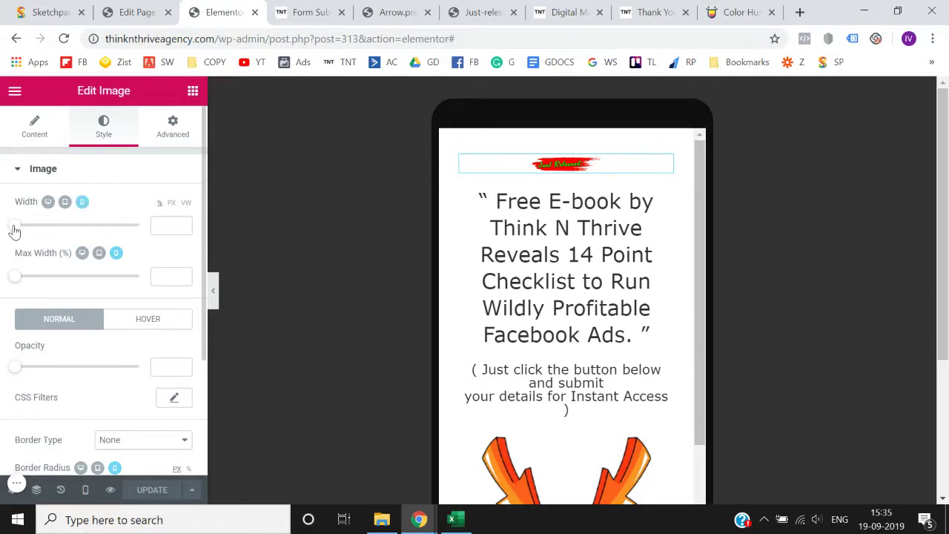
drag(13, 229, 106, 226)
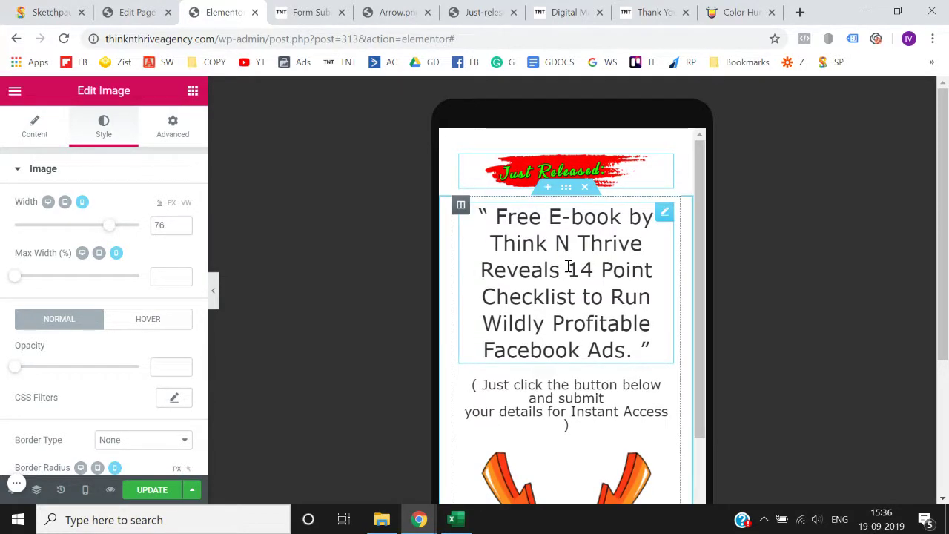
Set the mobile font size of the main "Free E-book by Think N Thrive" heading to 22 px
click(638, 257)
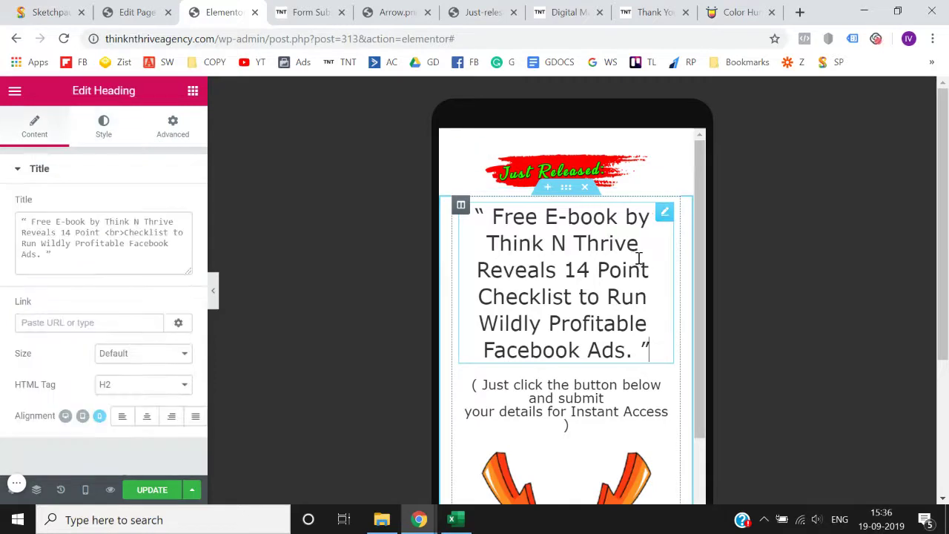
click(104, 133)
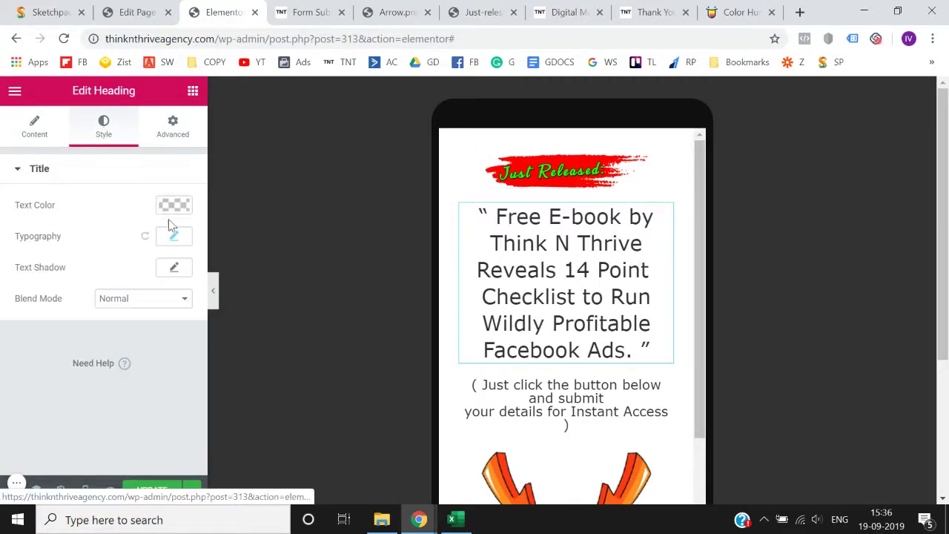
click(174, 238)
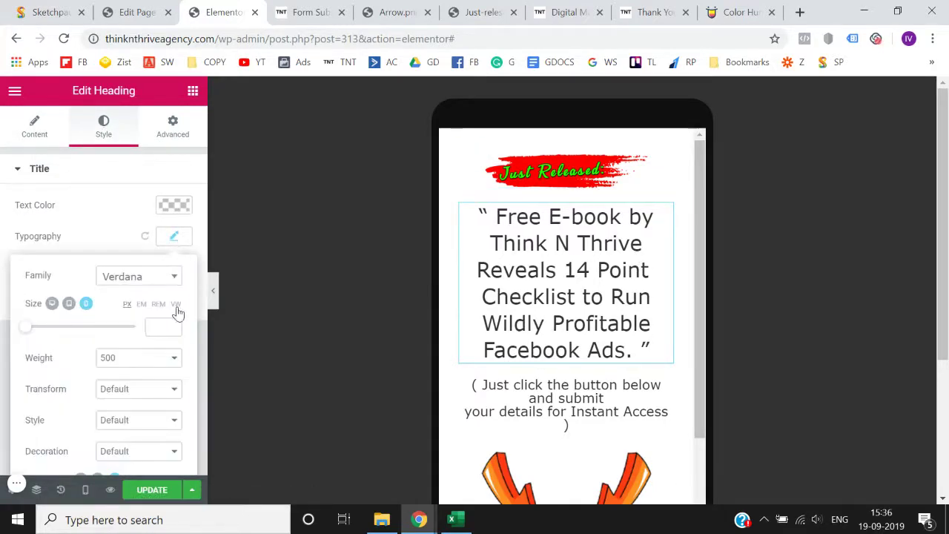
click(173, 331)
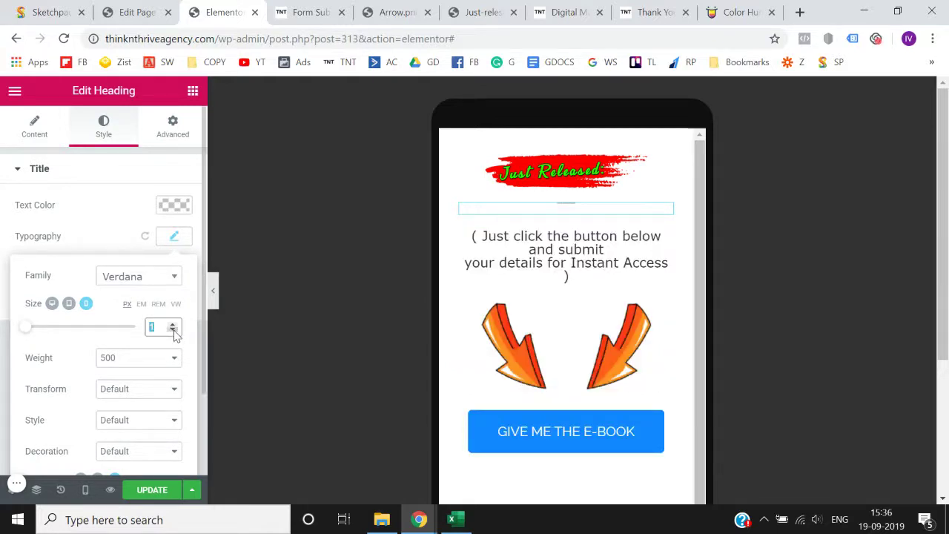
drag(174, 327, 174, 327)
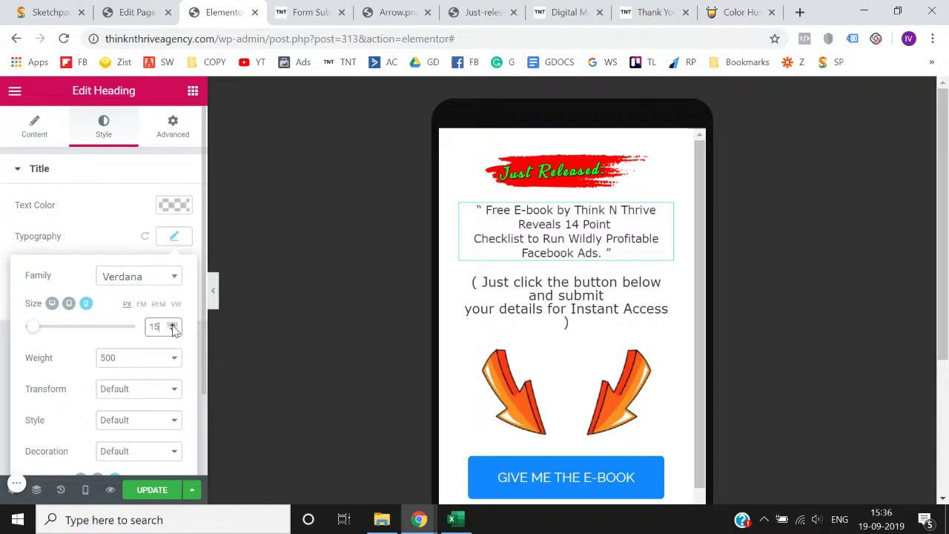
click(173, 326)
click(173, 327)
click(173, 327)
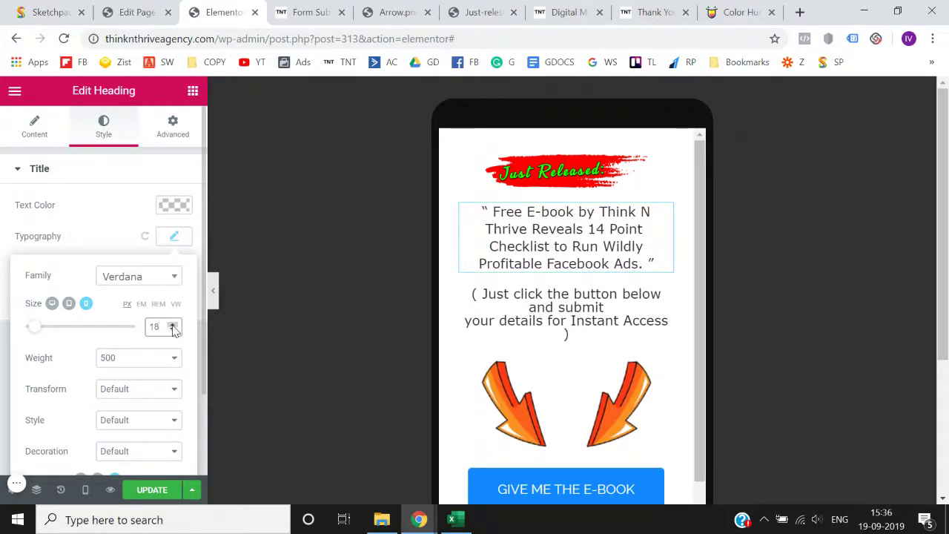
click(173, 327)
click(173, 327)
click(173, 327)
click(173, 327)
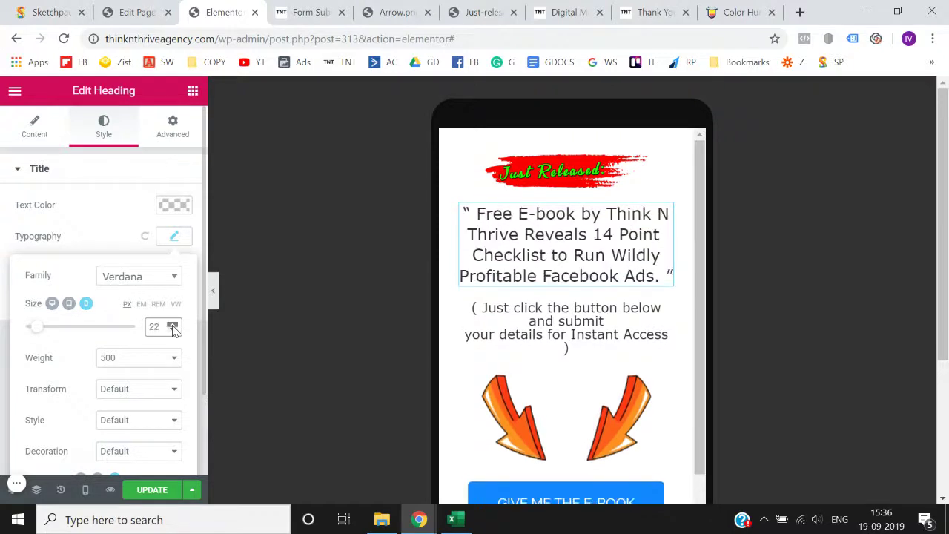
click(173, 327)
click(173, 332)
Set the mobile font size of the "Just click the button below" subheading to 14 px
scroll(593, 282, down, 1)
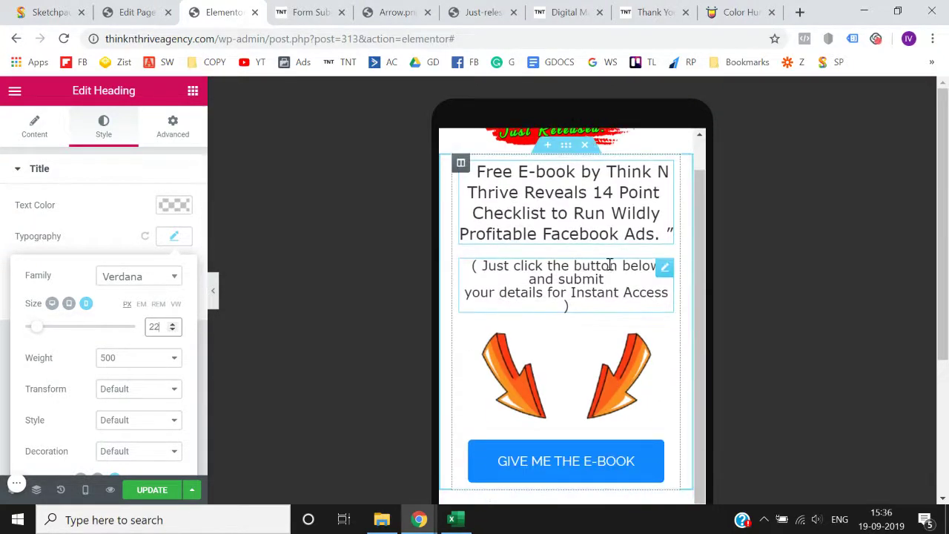
scroll(609, 281, up, 1)
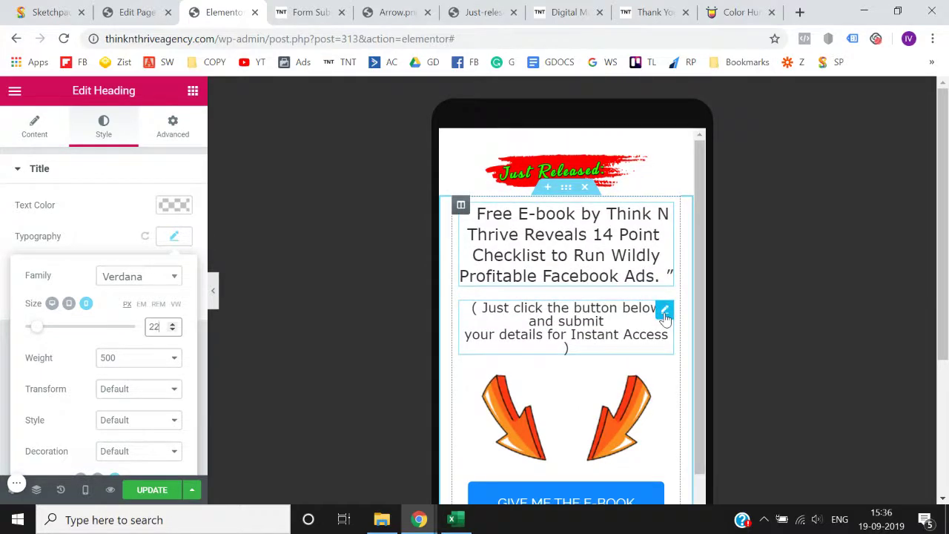
click(665, 313)
click(111, 132)
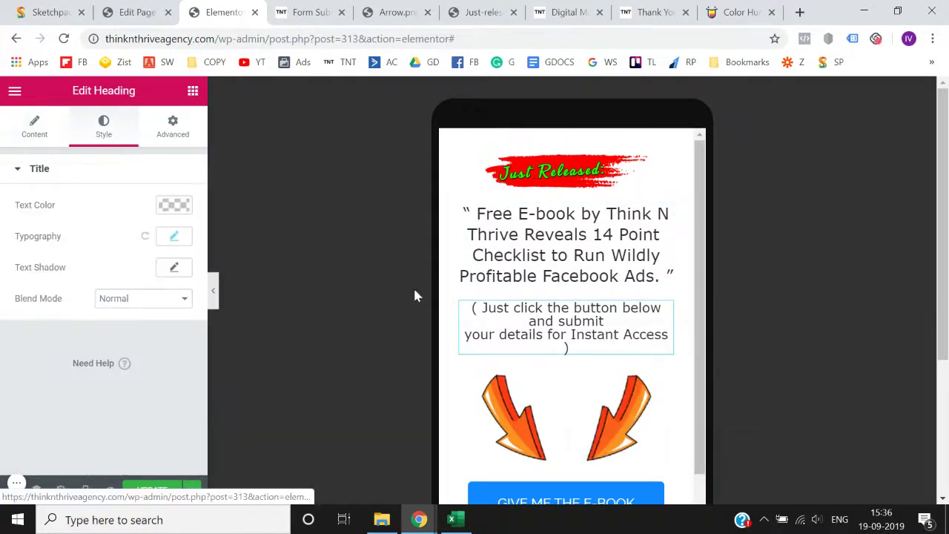
click(176, 236)
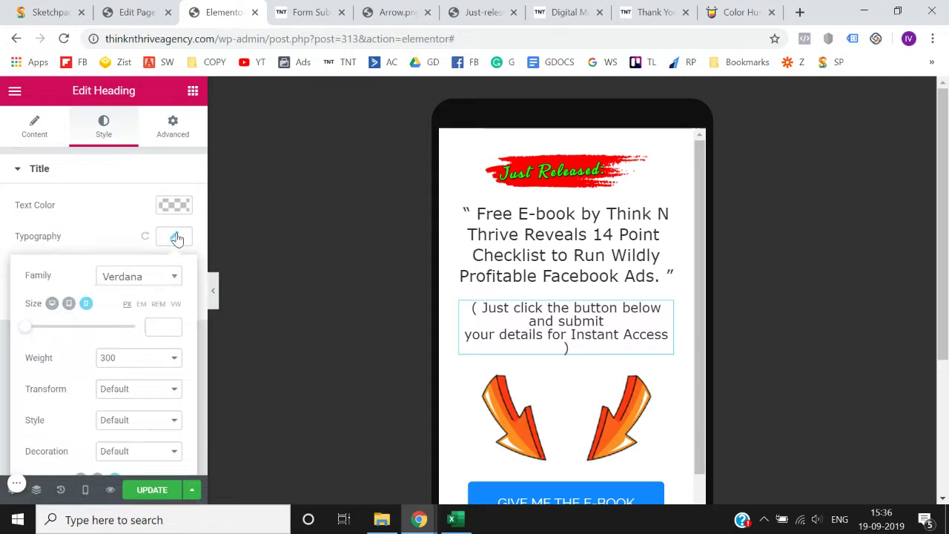
click(172, 325)
click(172, 324)
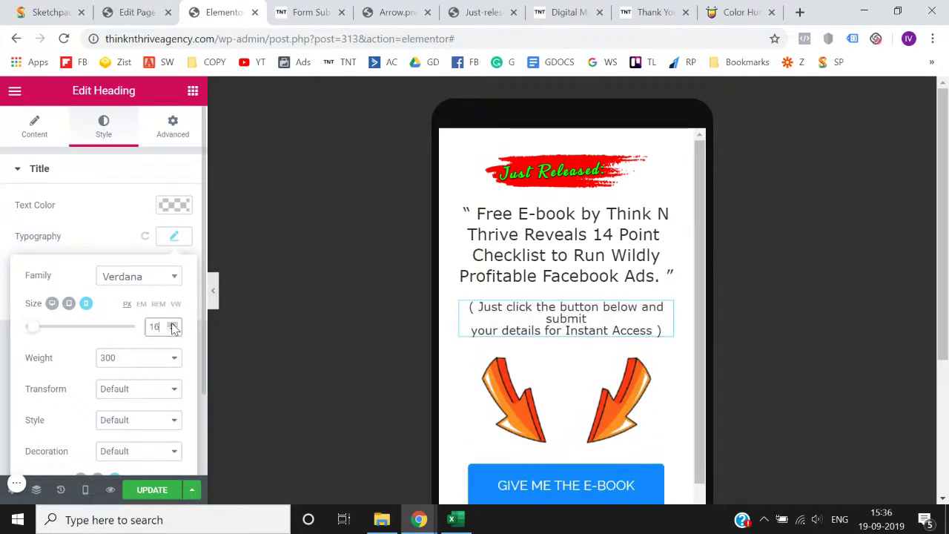
click(173, 331)
click(173, 330)
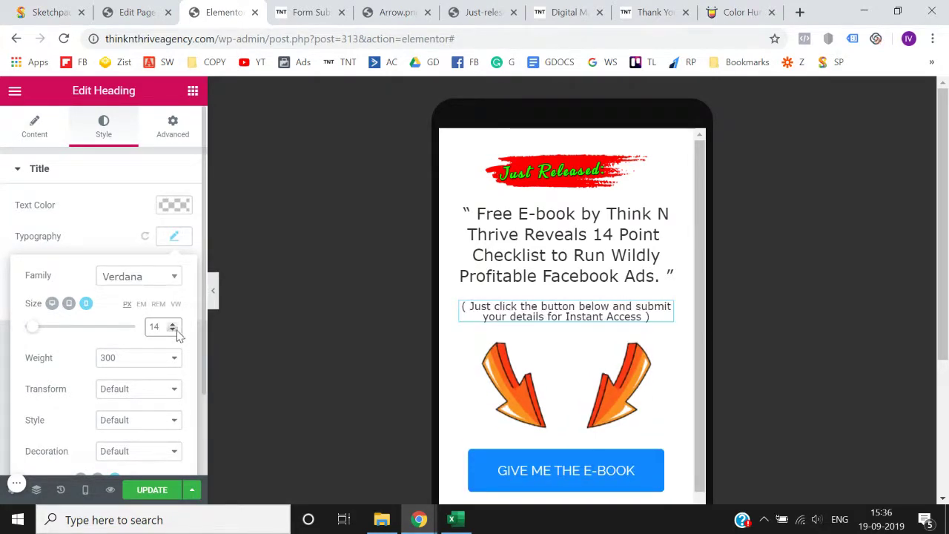
Set the mobile width of the arrows image above the button to 40%
scroll(621, 402, down, 2)
scroll(626, 280, up, 2)
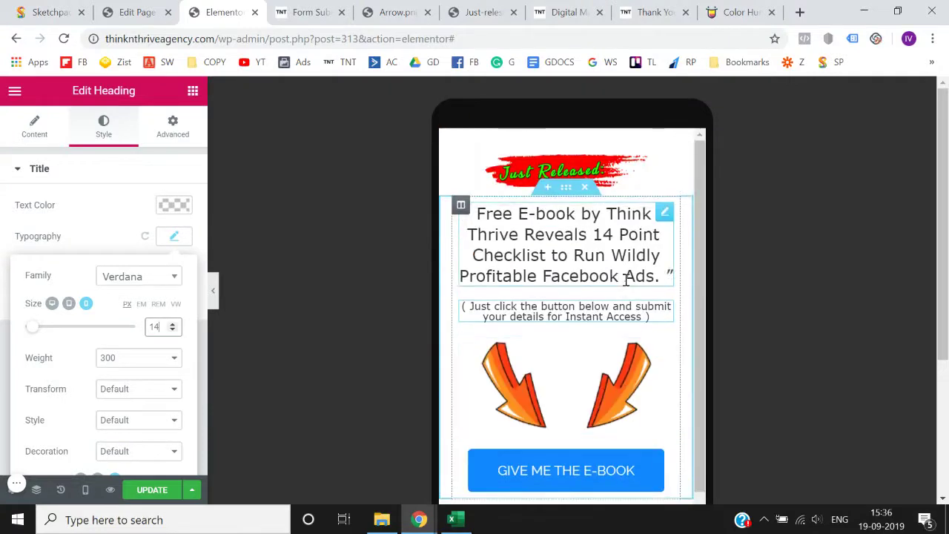
scroll(626, 280, down, 2)
click(614, 301)
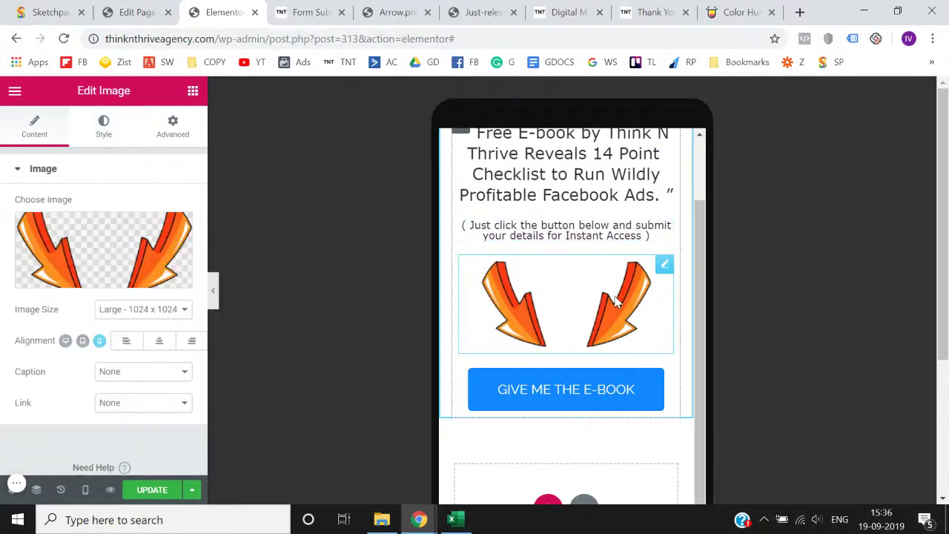
click(109, 132)
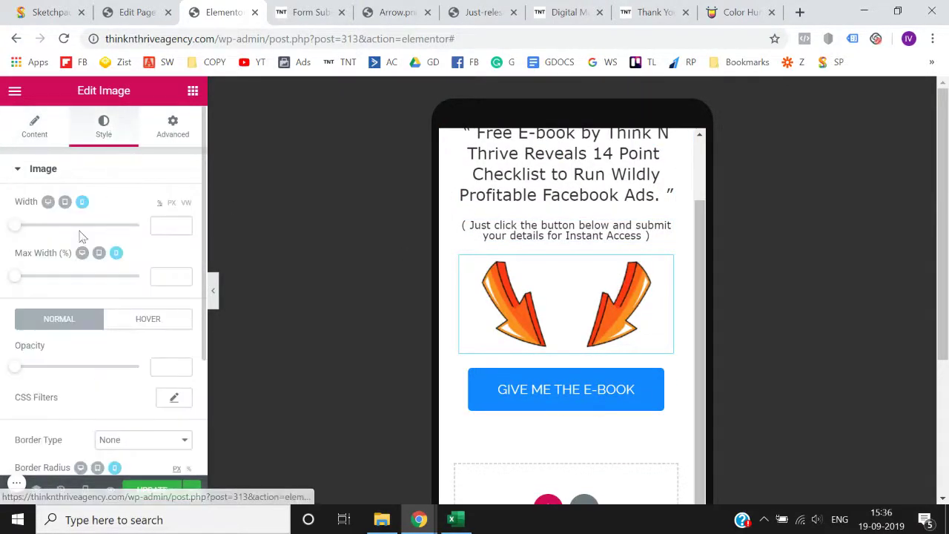
drag(18, 227, 65, 234)
scroll(509, 264, up, 1)
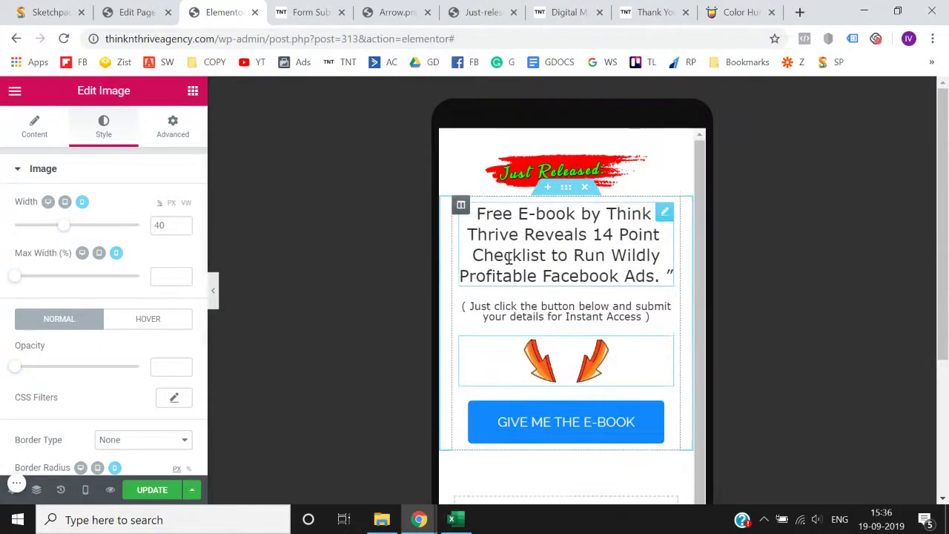
Review the mobile layout and save the updated landing page
scroll(608, 371, down, 1)
scroll(523, 383, up, 1)
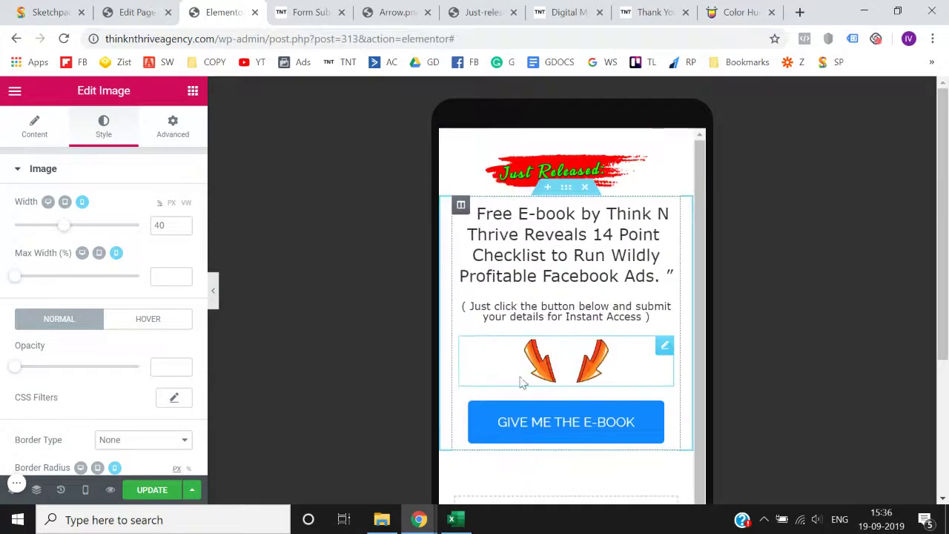
click(152, 491)
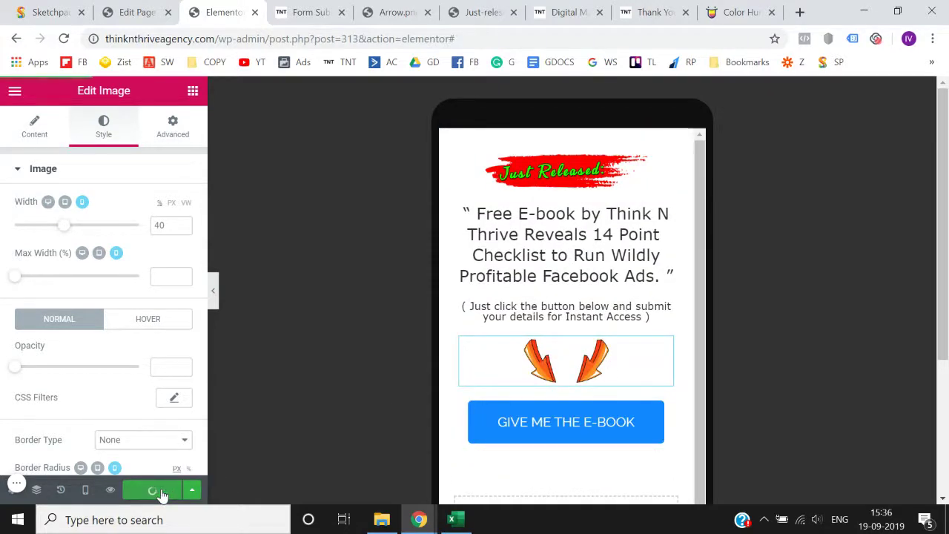
Switch the Elementor editor back to the desktop view
click(86, 489)
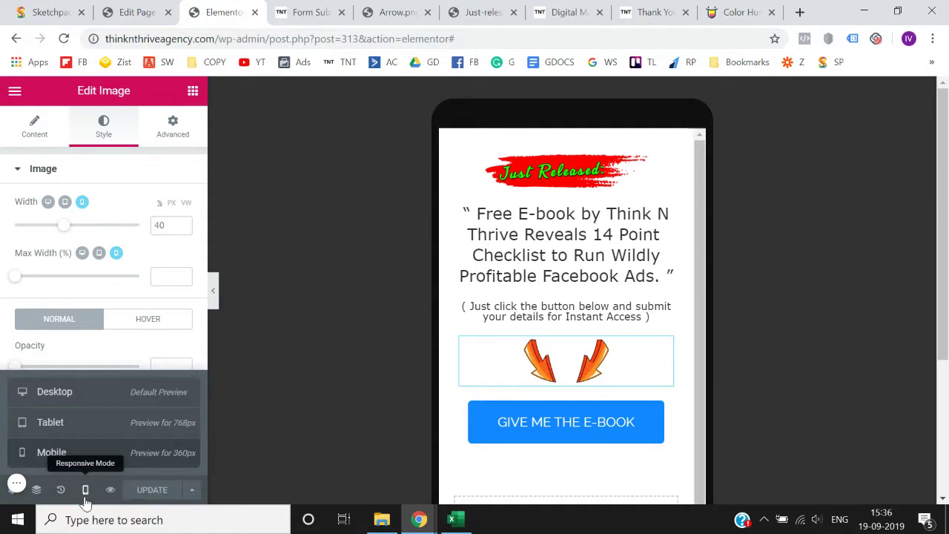
click(71, 393)
click(87, 490)
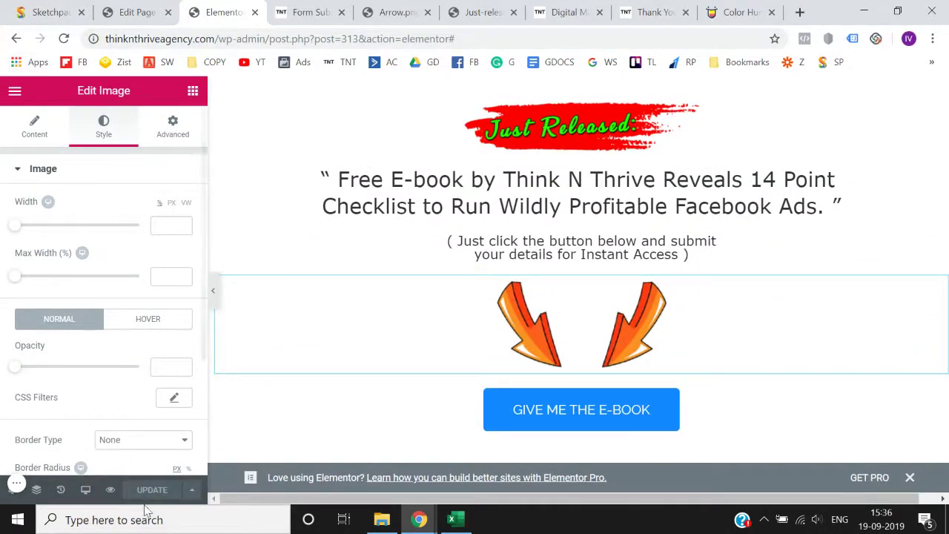
Preview the landing page, check it in the browser's Galaxy S5 device emulation, and close the preview
click(111, 490)
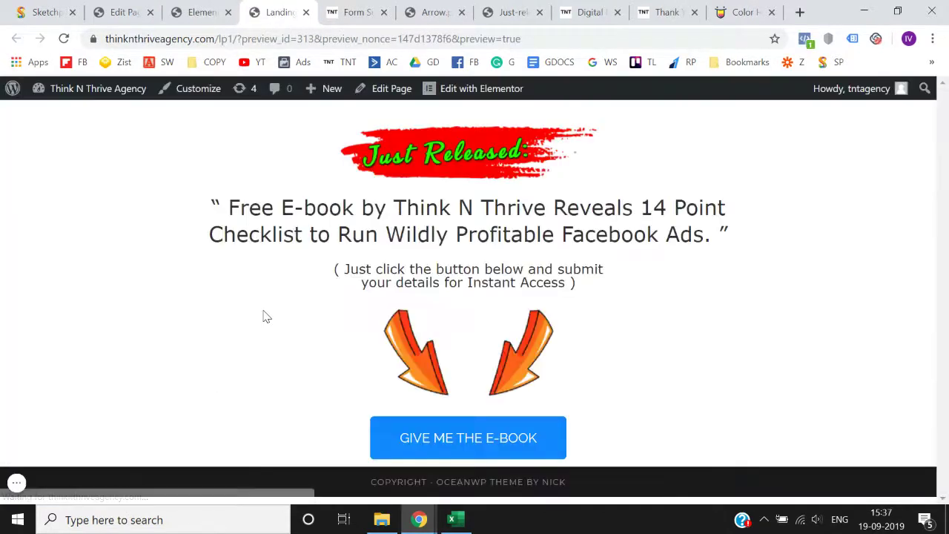
right_click(101, 152)
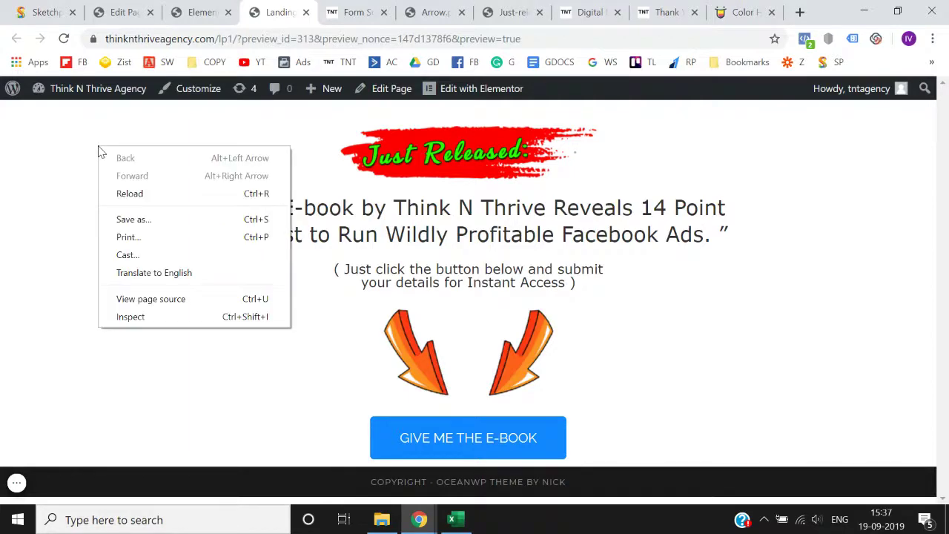
click(154, 322)
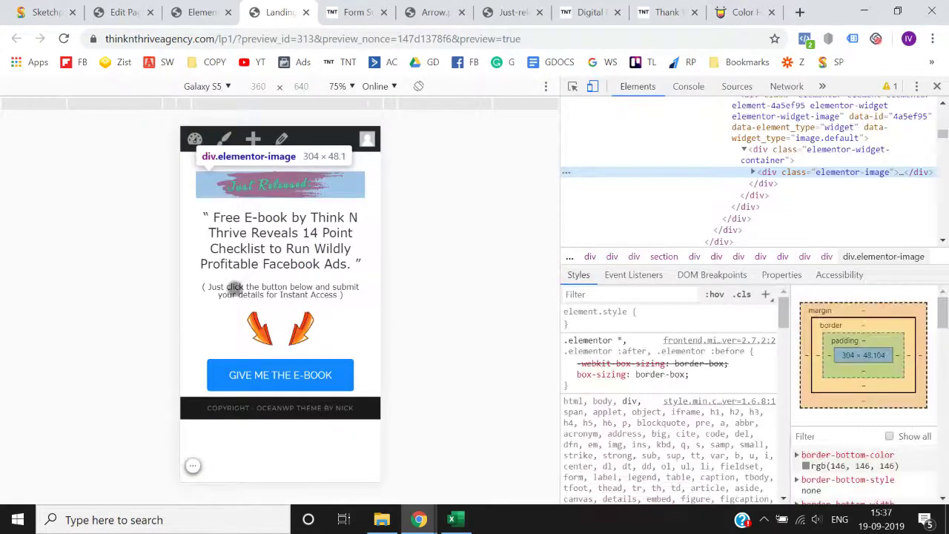
click(65, 40)
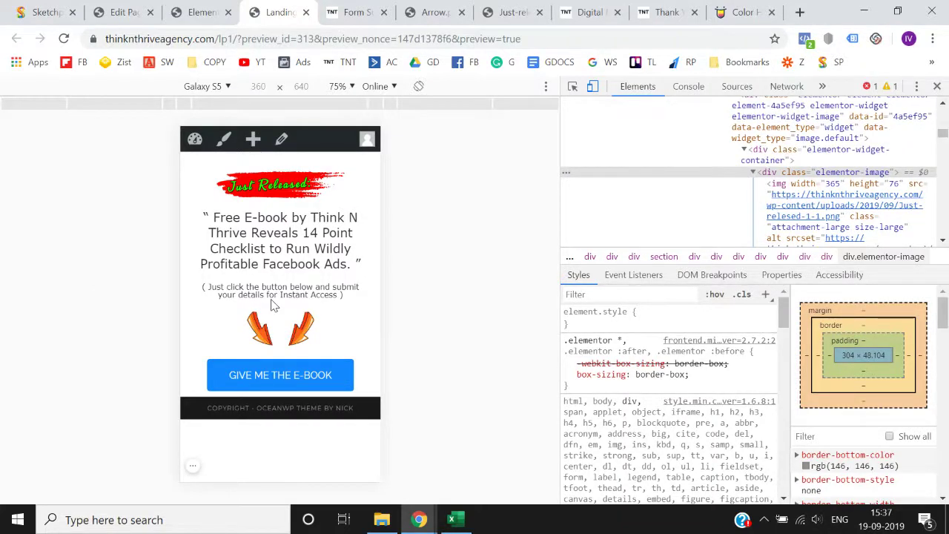
click(305, 12)
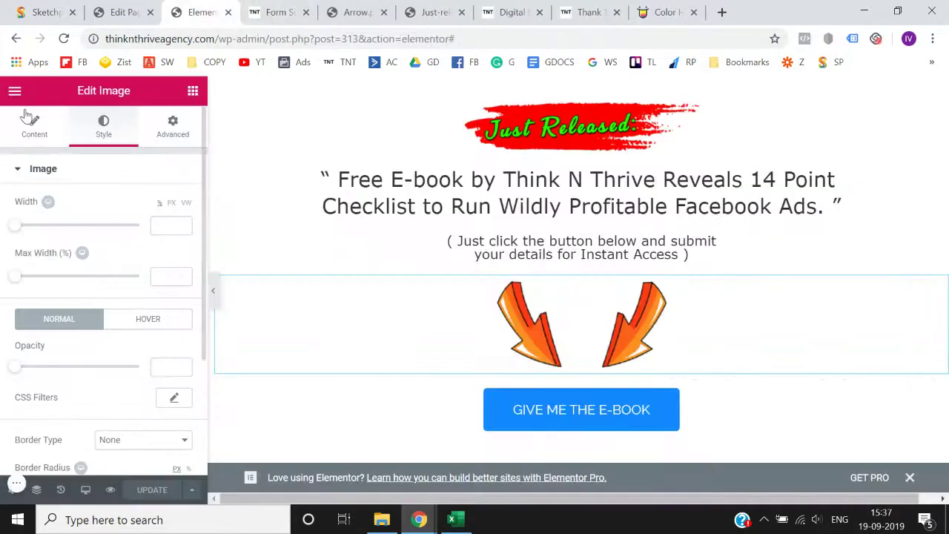
Exit Elementor to the WordPress dashboard's edit screen for the landing page
click(15, 90)
scroll(98, 393, down, 1)
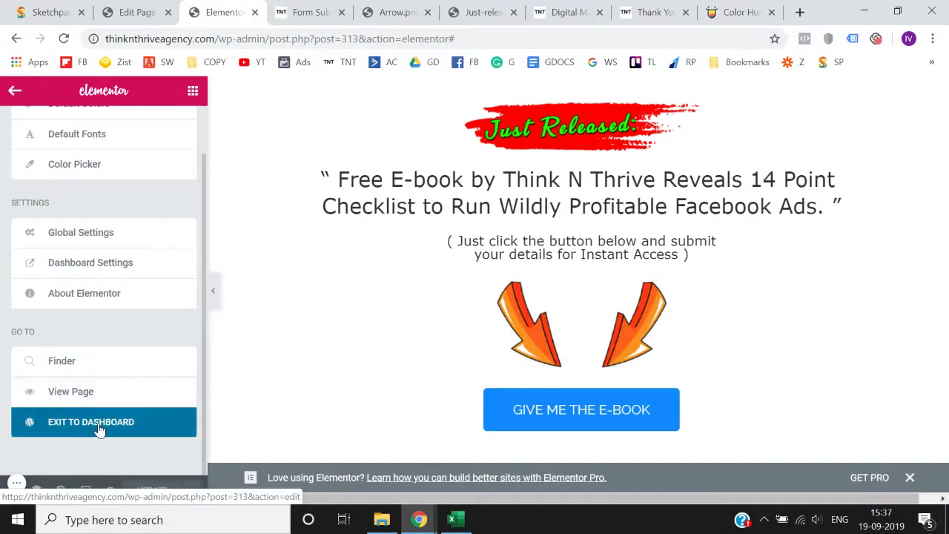
click(100, 428)
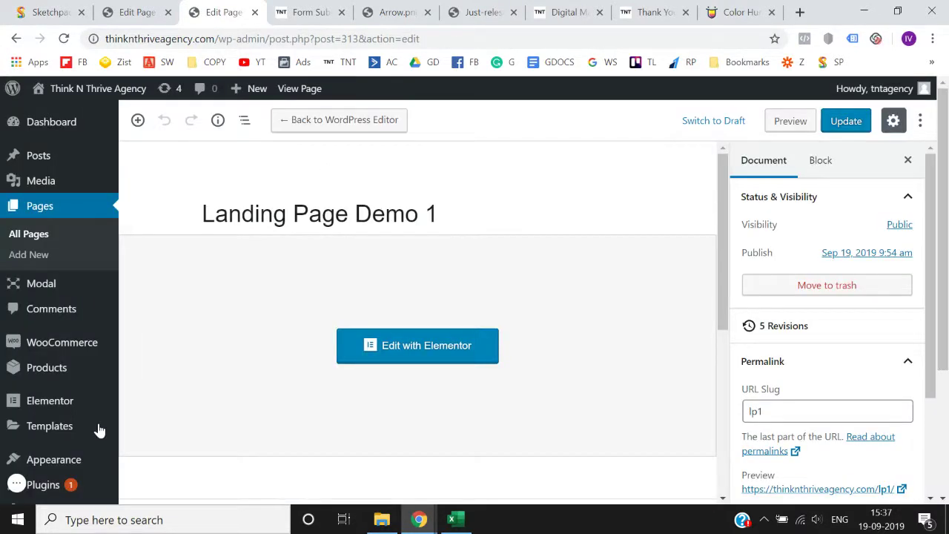
Close the duplicate page editor, the form page, the arrow and Just Released images, and the Thank You page
click(254, 13)
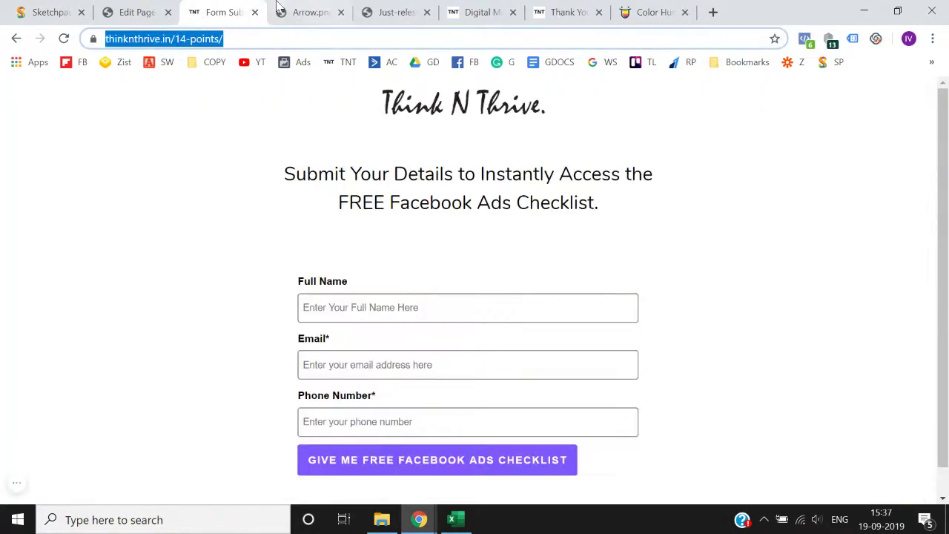
click(256, 15)
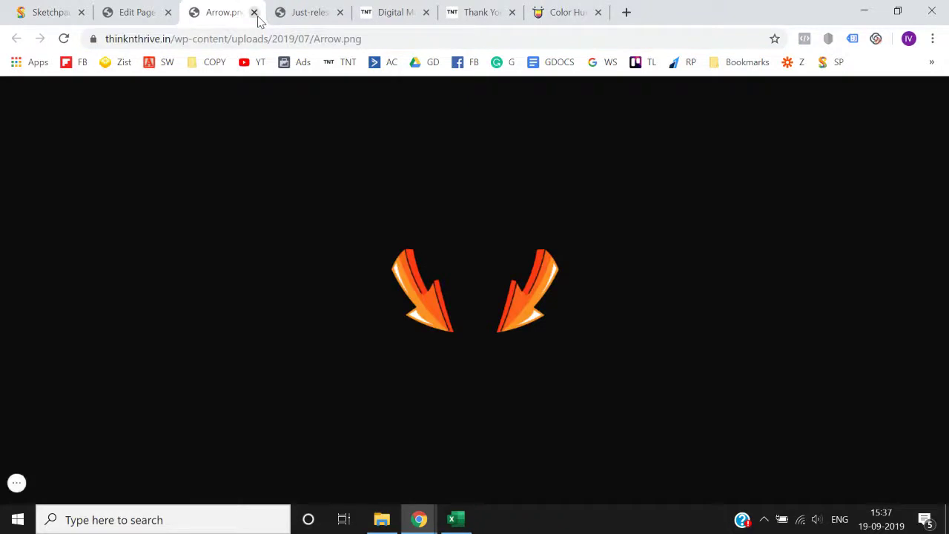
click(256, 15)
click(254, 12)
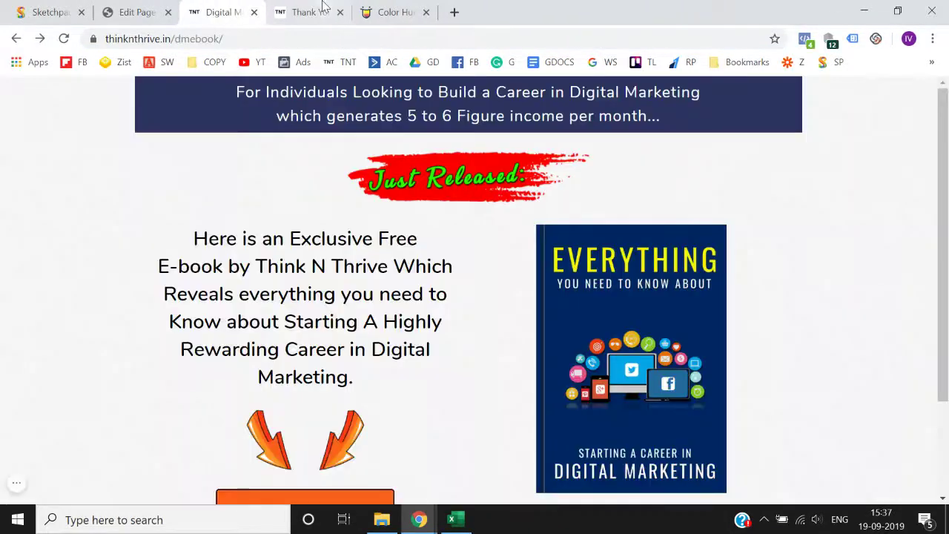
click(330, 13)
click(341, 13)
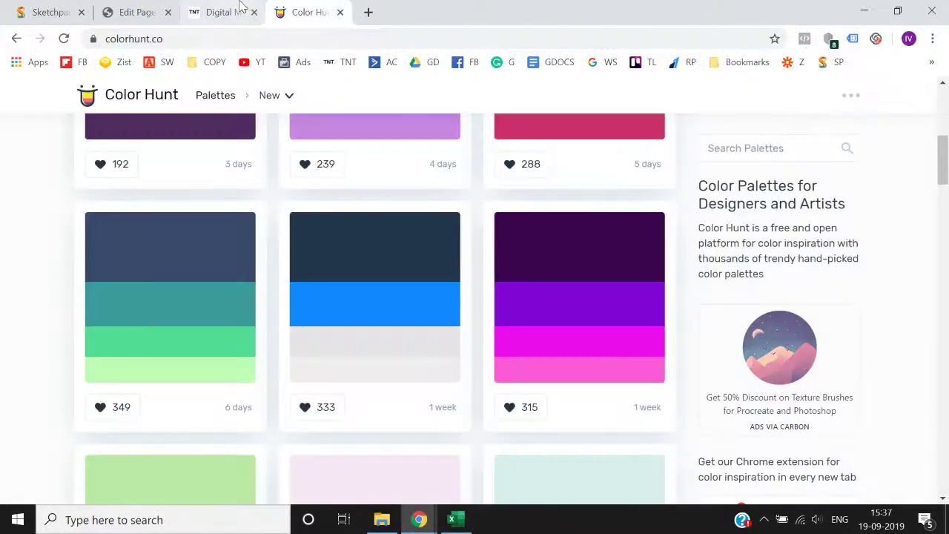
Examine the Digital Marketing E-Book page from its header to its footer as the layout reference
click(222, 13)
scroll(336, 266, down, 2)
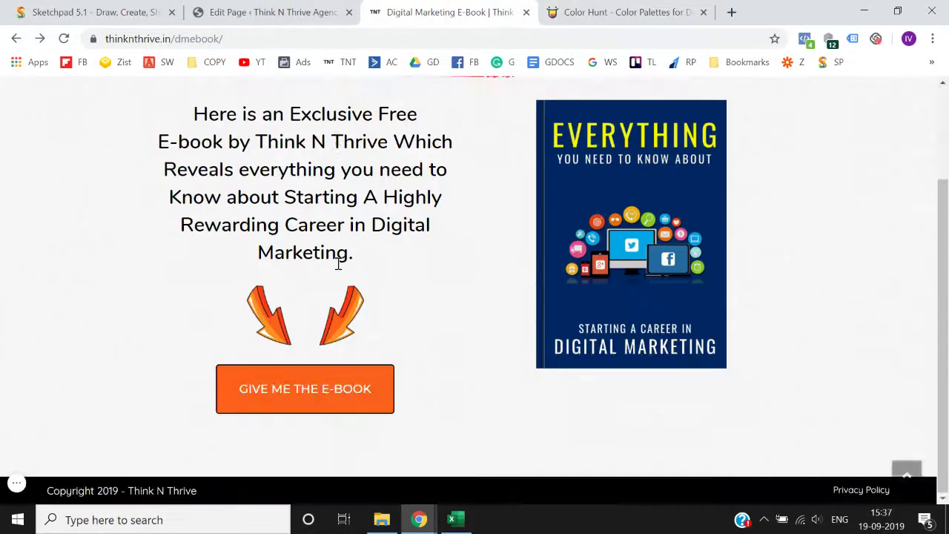
scroll(336, 265, up, 2)
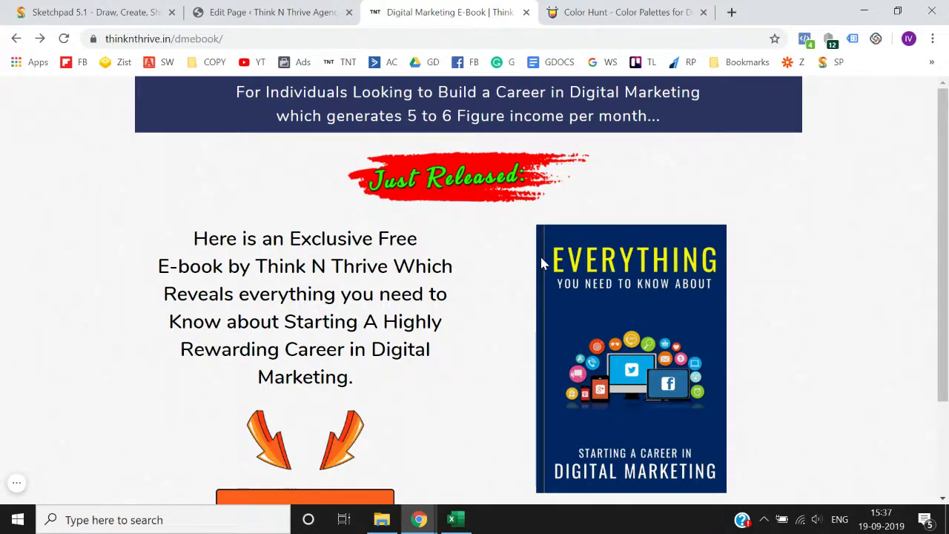
click(321, 7)
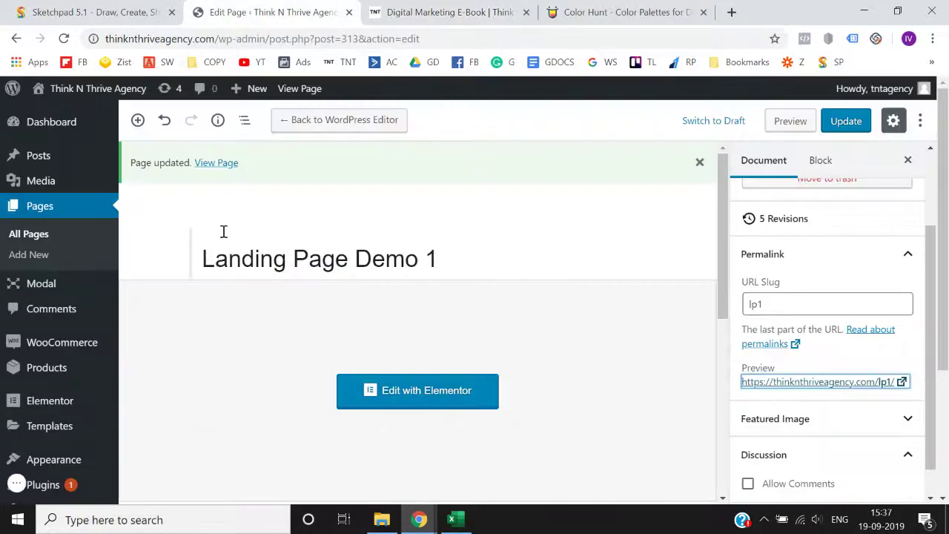
click(401, 7)
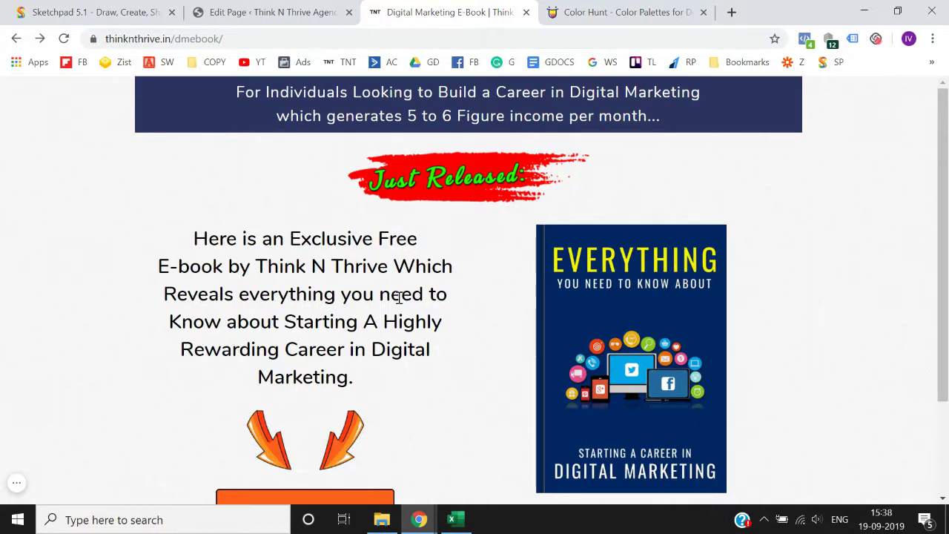
Add a new WordPress page titled "Landing Page Demo 2" and publish it
click(300, 12)
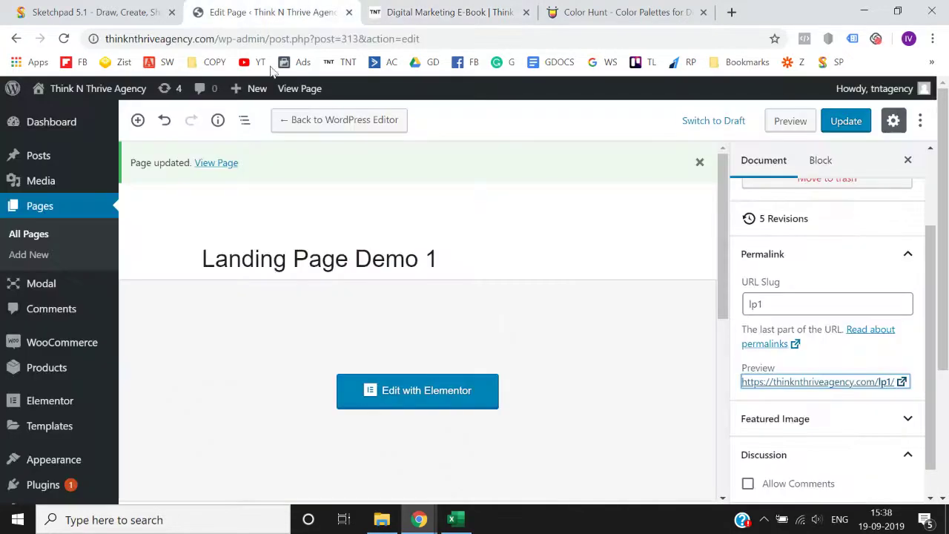
click(30, 255)
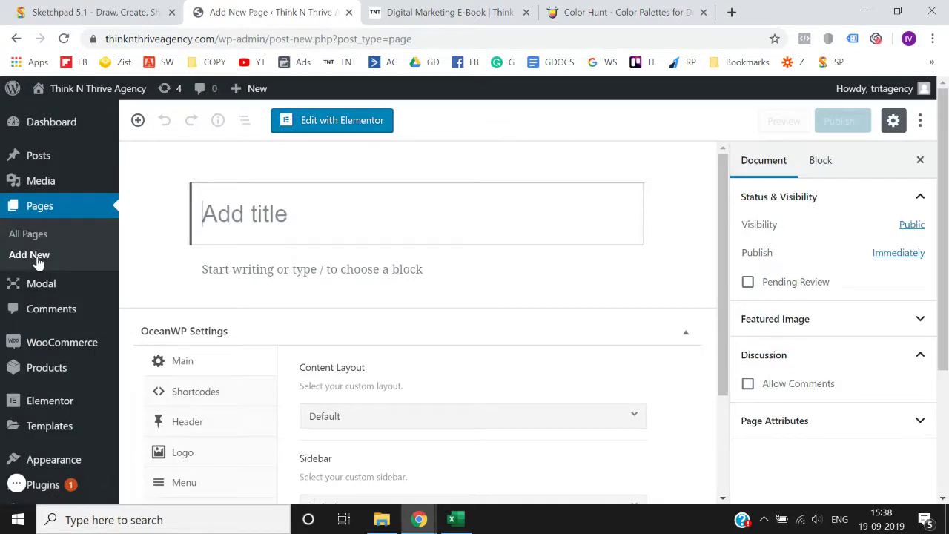
text(Landing )
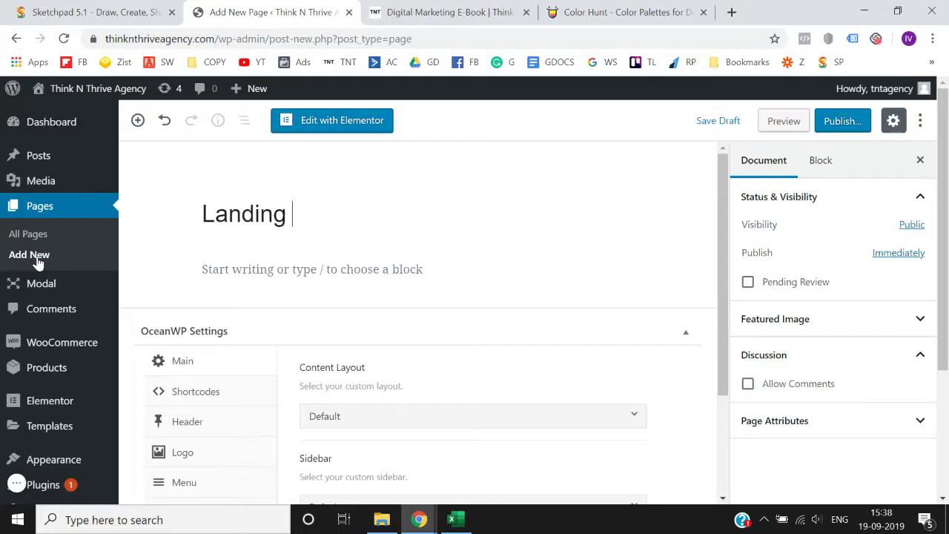
text(Page Demo)
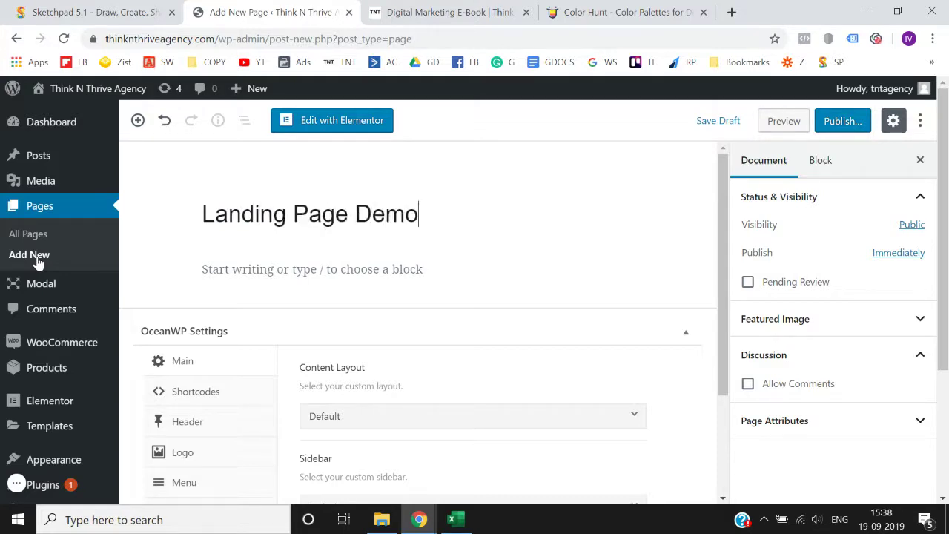
text( 2)
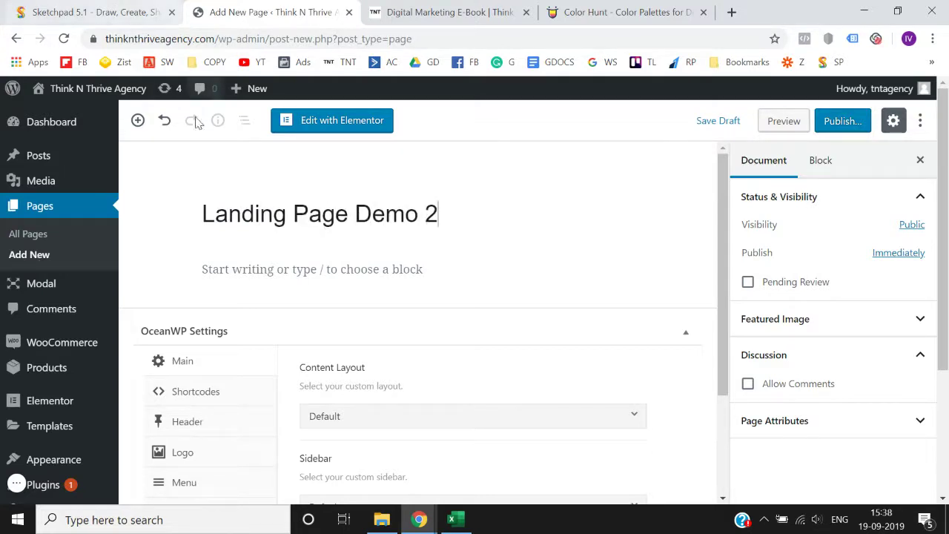
click(850, 122)
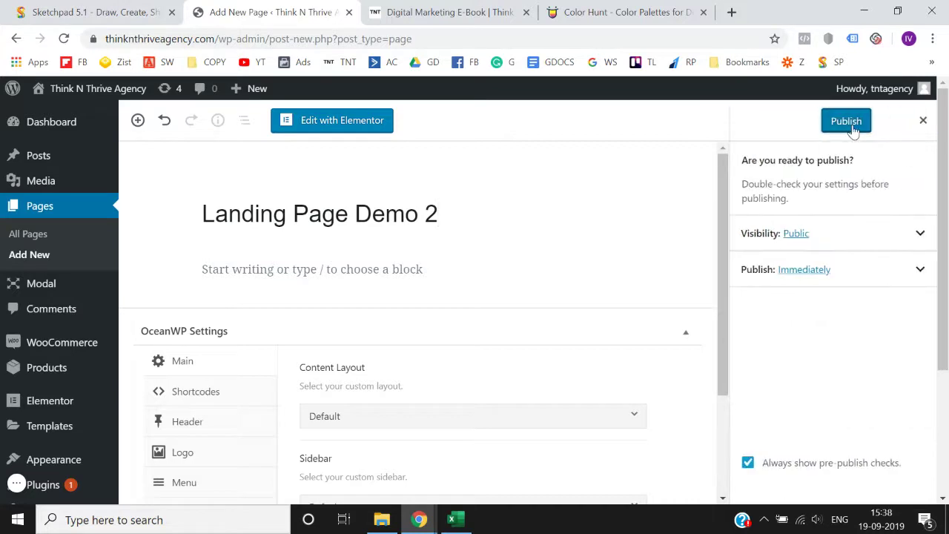
click(849, 125)
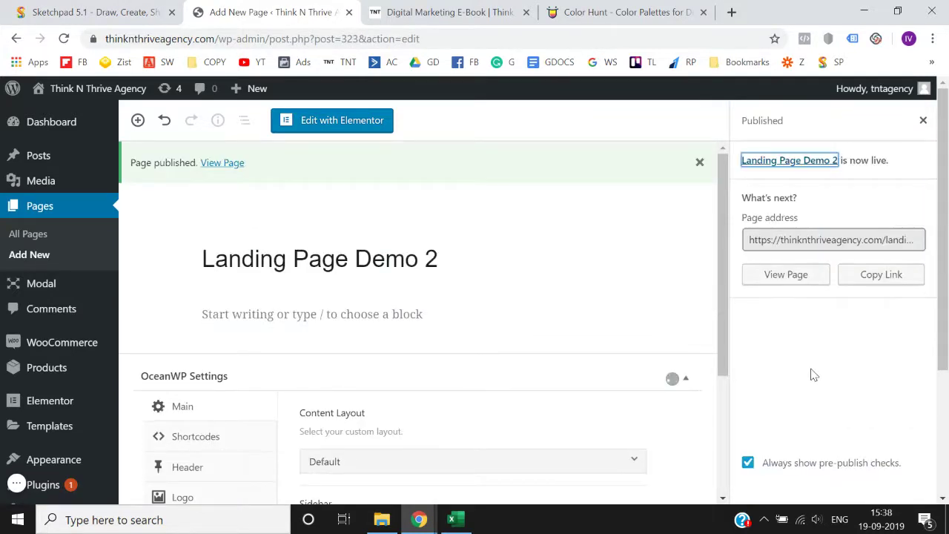
click(923, 120)
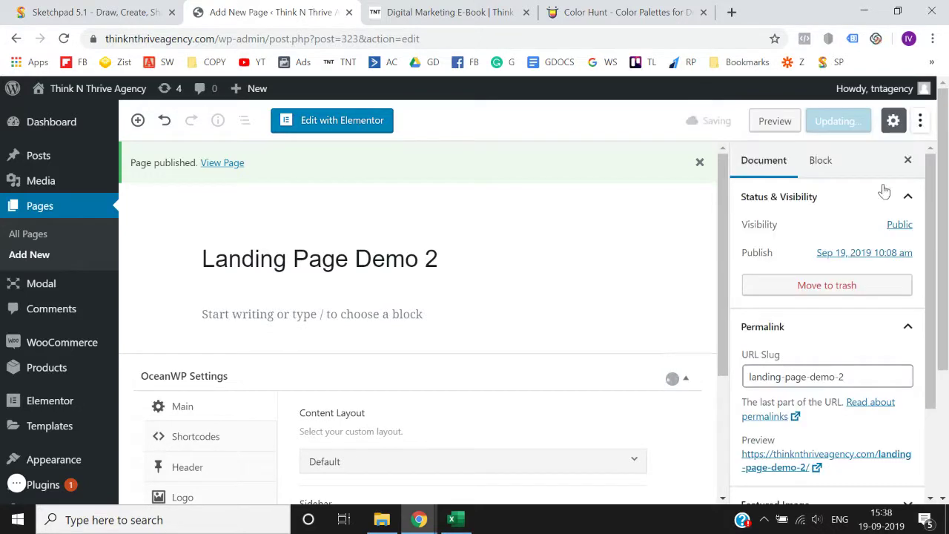
Set the new page's URL slug to lp2 and update the page
scroll(790, 280, down, 1)
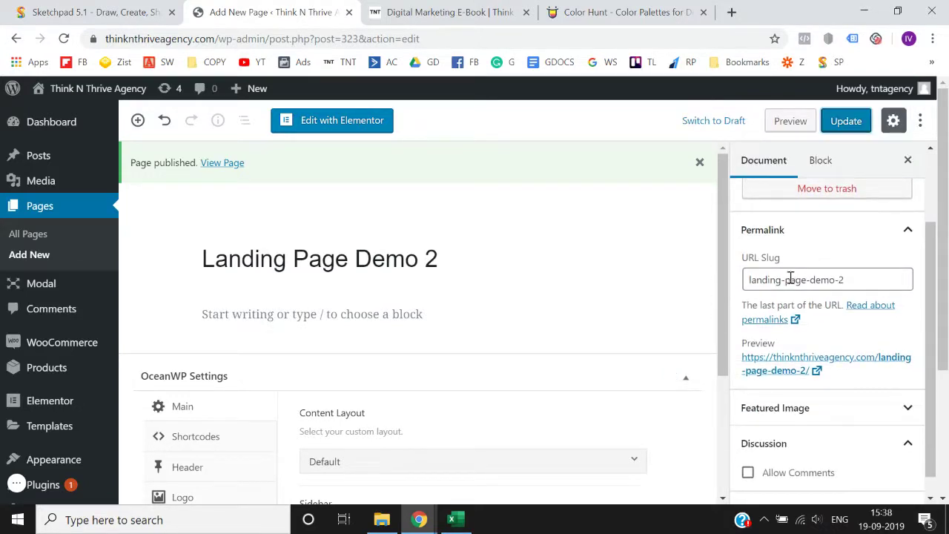
click(867, 280)
key(ctrl+a)
key(BackSpace)
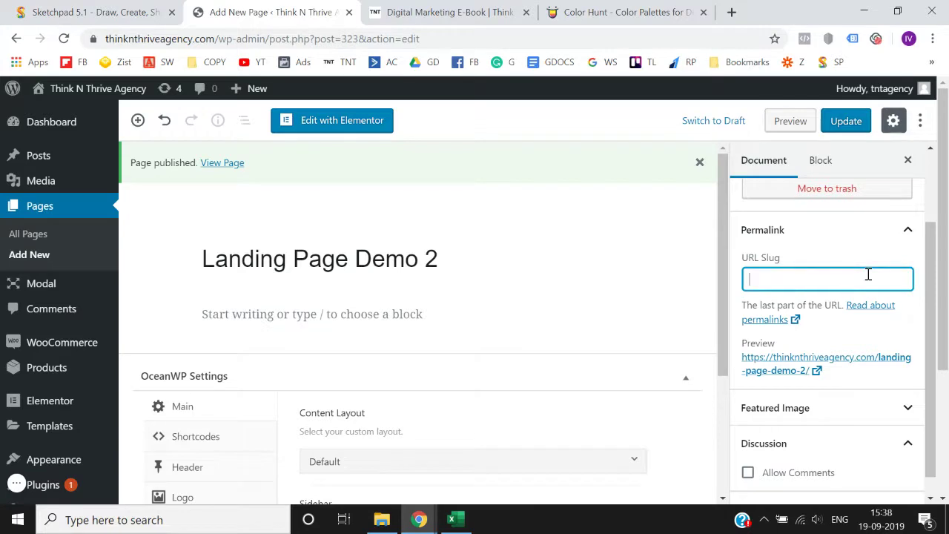
text(lp2)
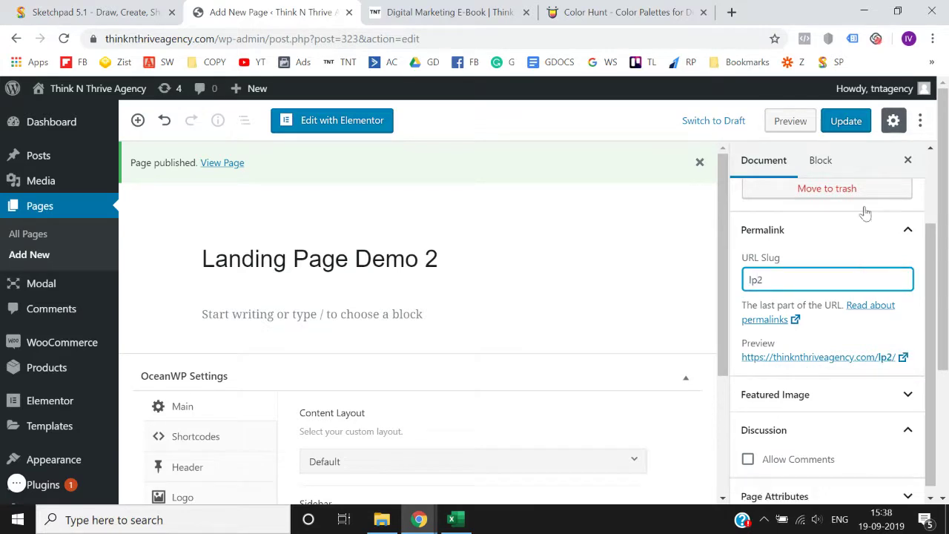
click(853, 125)
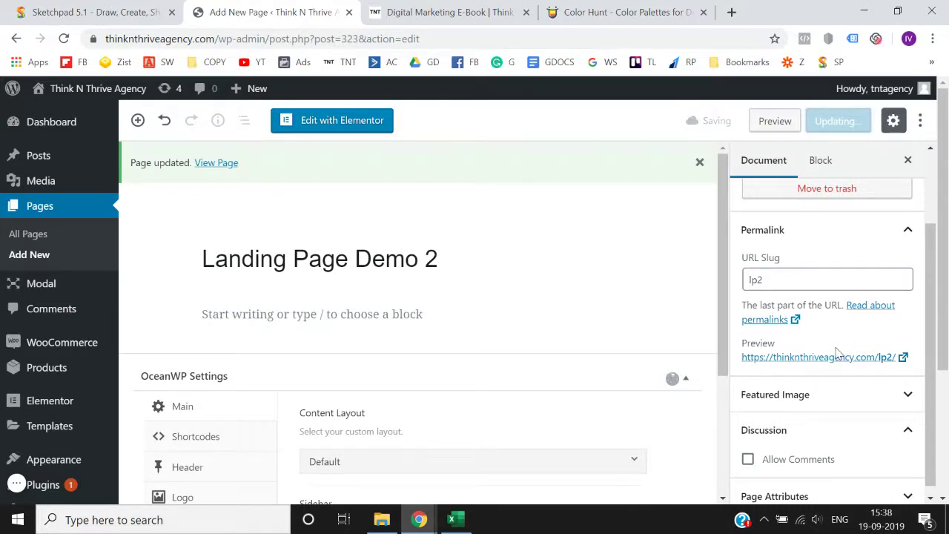
Set the page's OceanWP content layout to 100% Full Width
scroll(458, 342, down, 2)
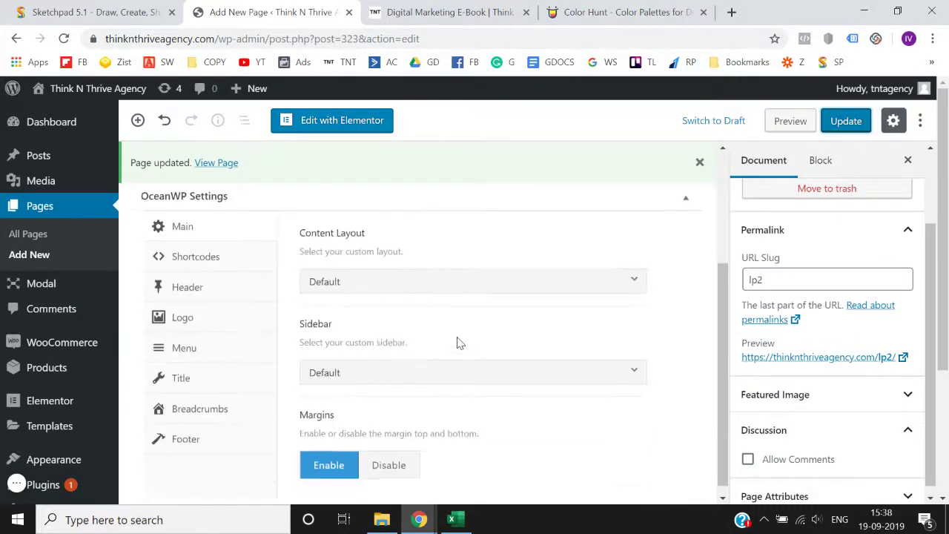
click(383, 289)
click(360, 416)
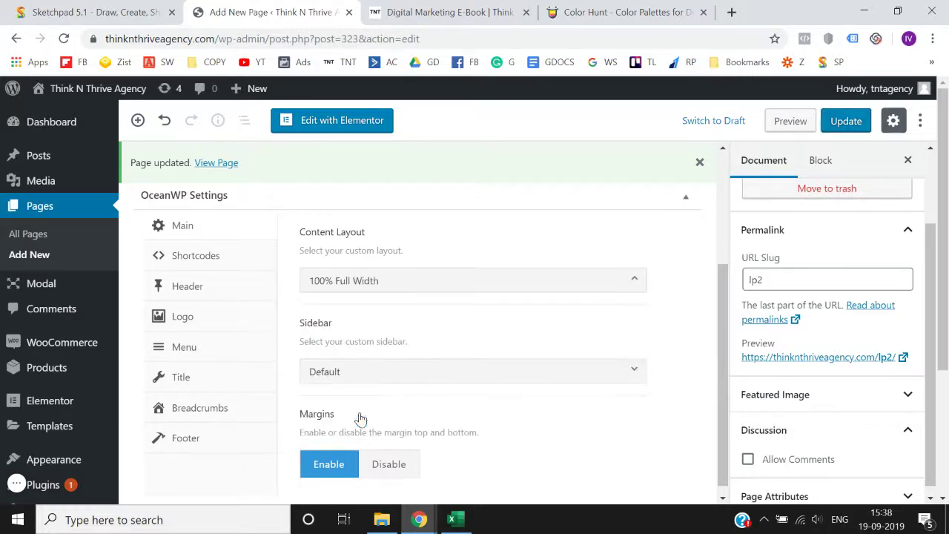
Disable the top bar and header in the OceanWP header settings and update the page
click(212, 290)
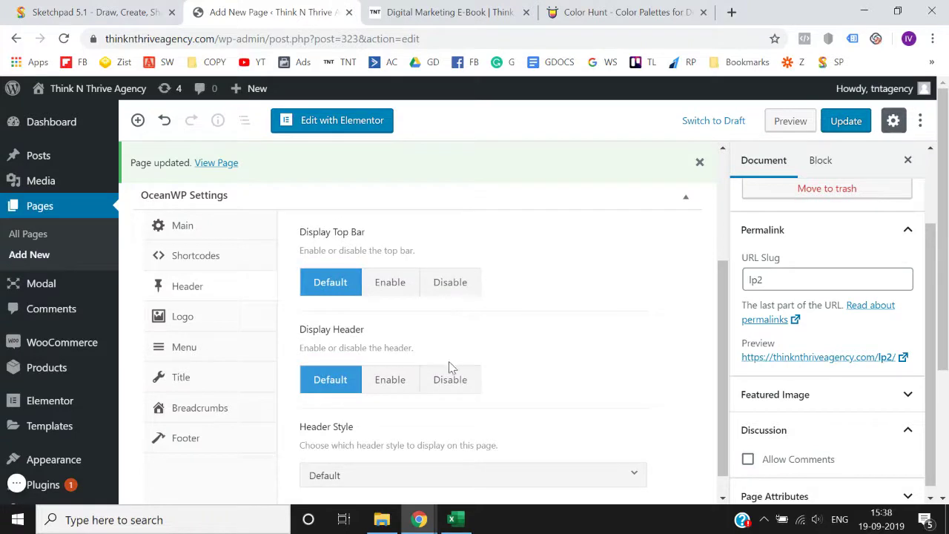
click(448, 382)
click(450, 316)
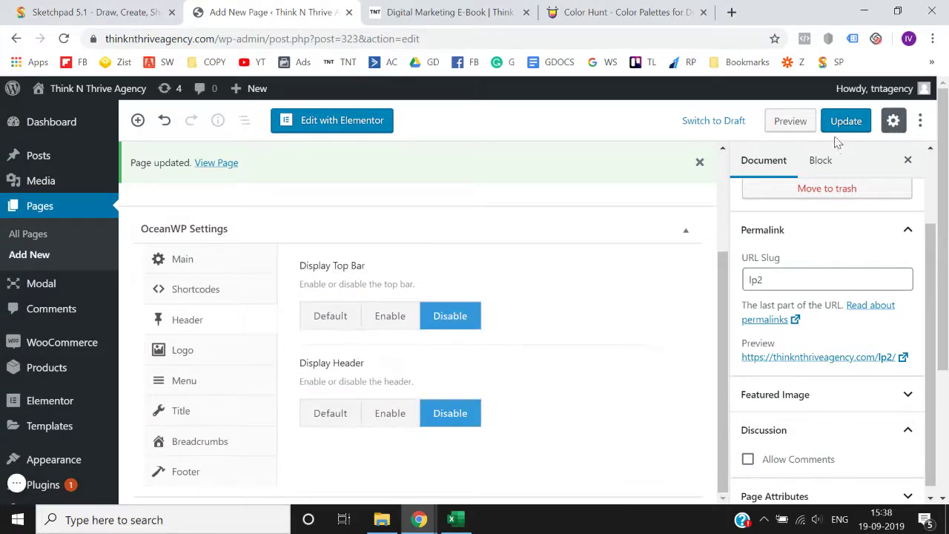
click(849, 122)
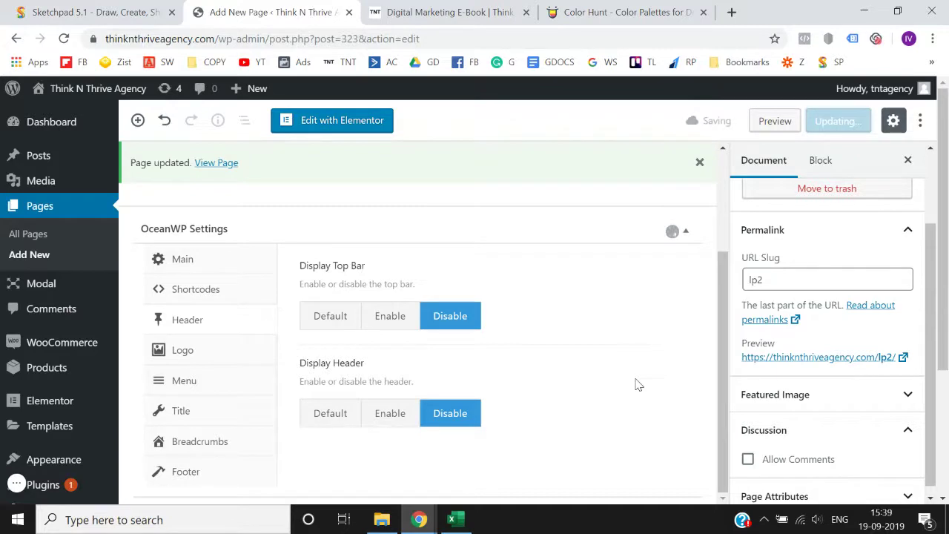
scroll(638, 385, up, 2)
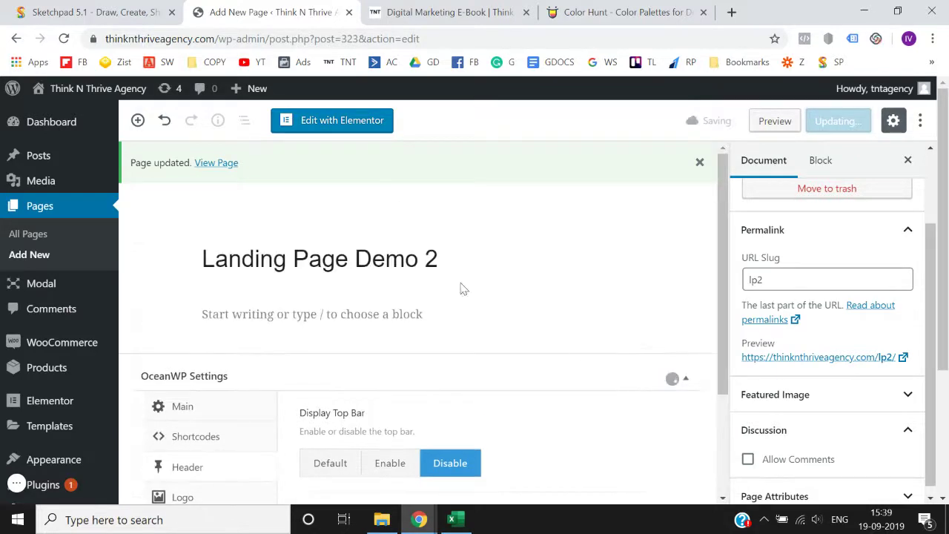
View the published Landing Page Demo 2 in a separate browser tab and close that tab
right_click(208, 164)
click(256, 172)
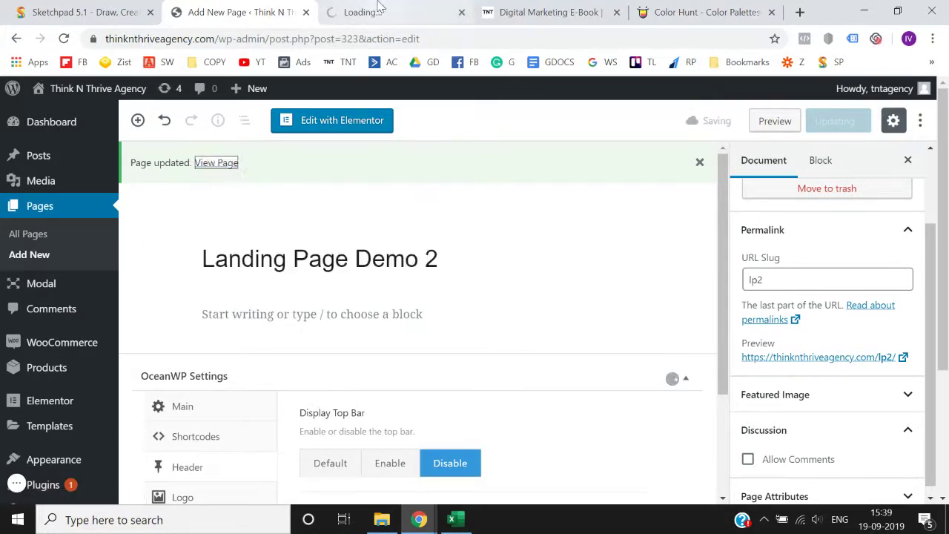
click(378, 9)
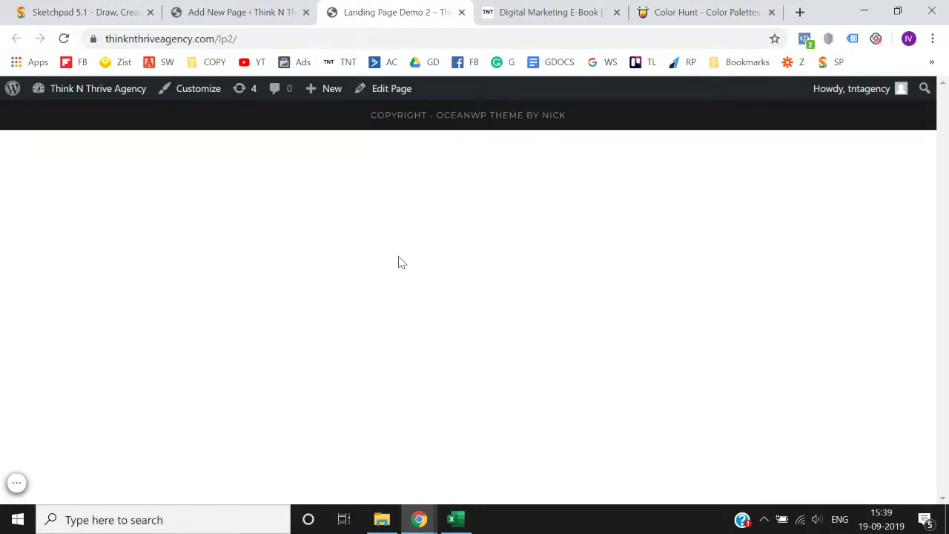
click(461, 11)
Open Landing Page Demo 2 in the Elementor editor, checking the Digital Marketing E-Book page while it loads
click(378, 9)
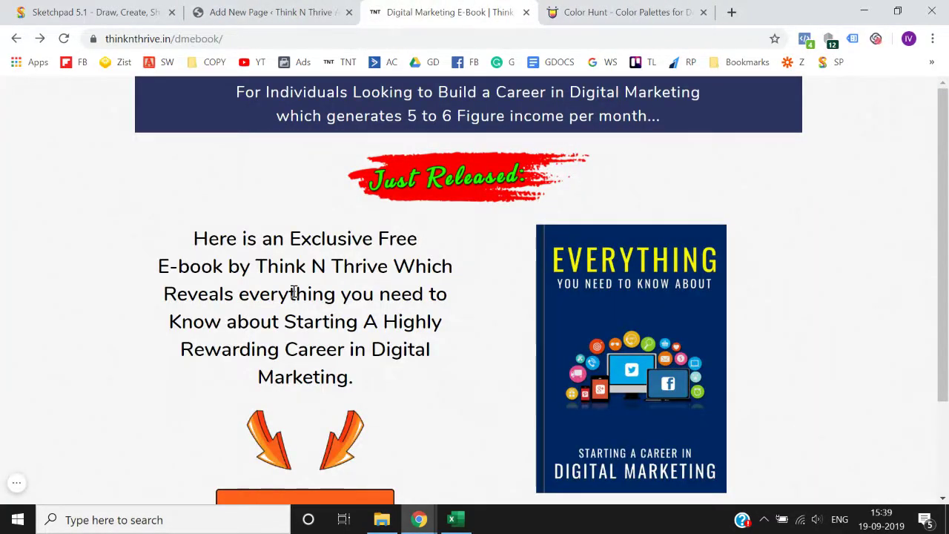
click(288, 10)
click(317, 122)
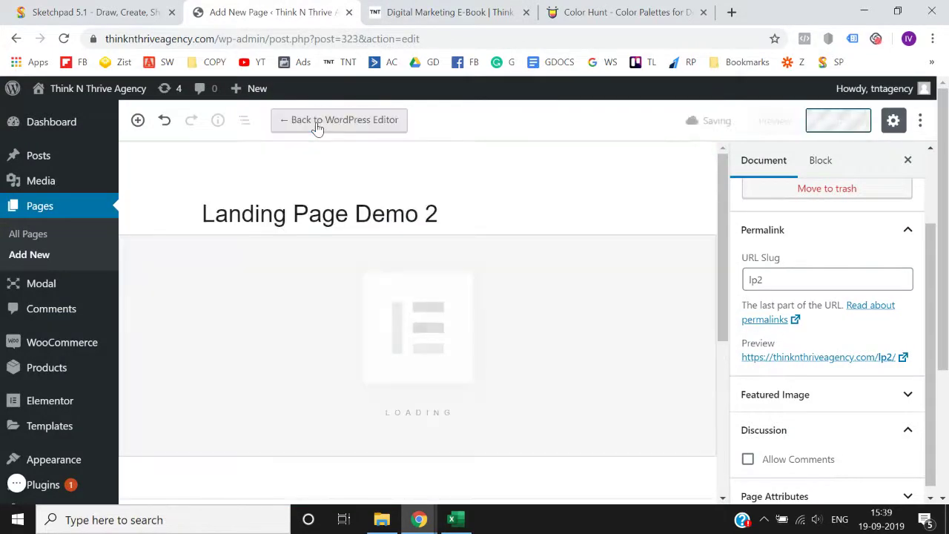
click(456, 9)
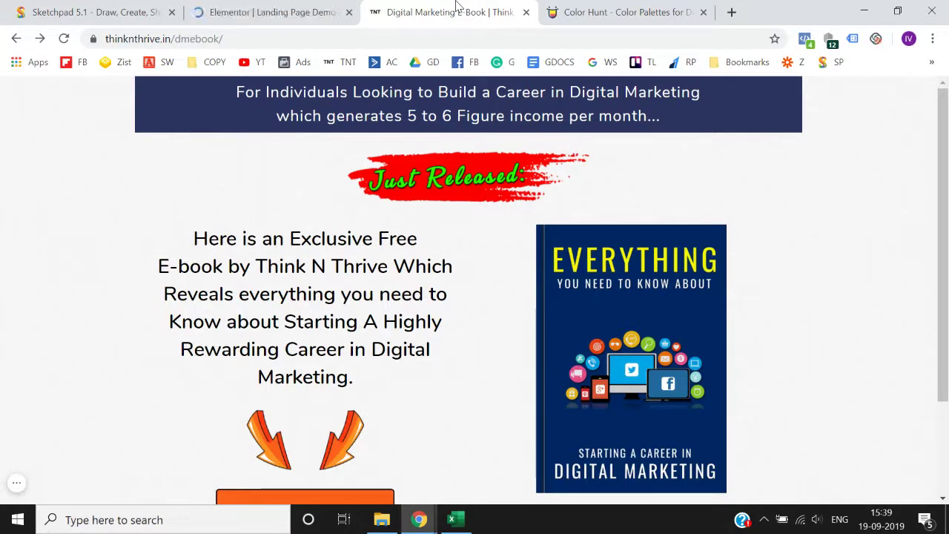
click(286, 10)
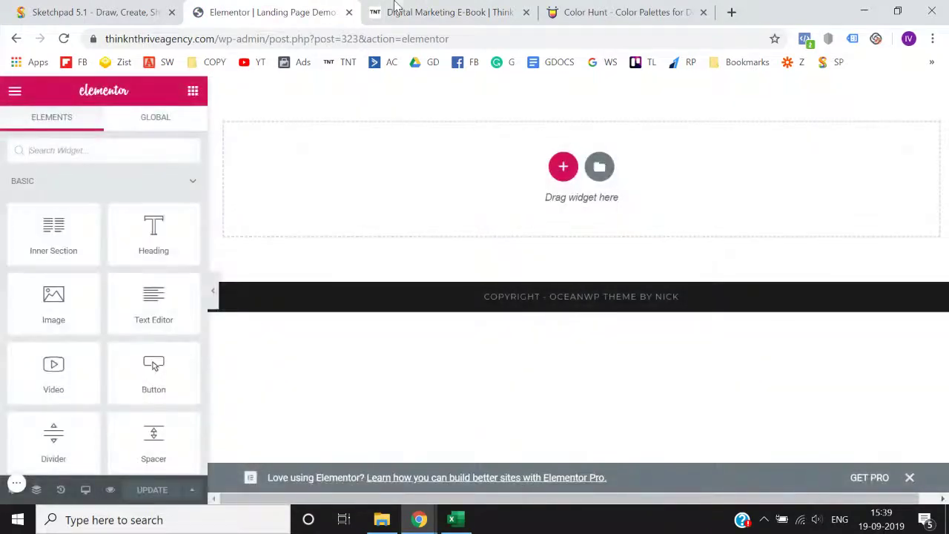
Inspect the background section of the Digital Marketing E-Book page with the browser's developer tools
click(395, 9)
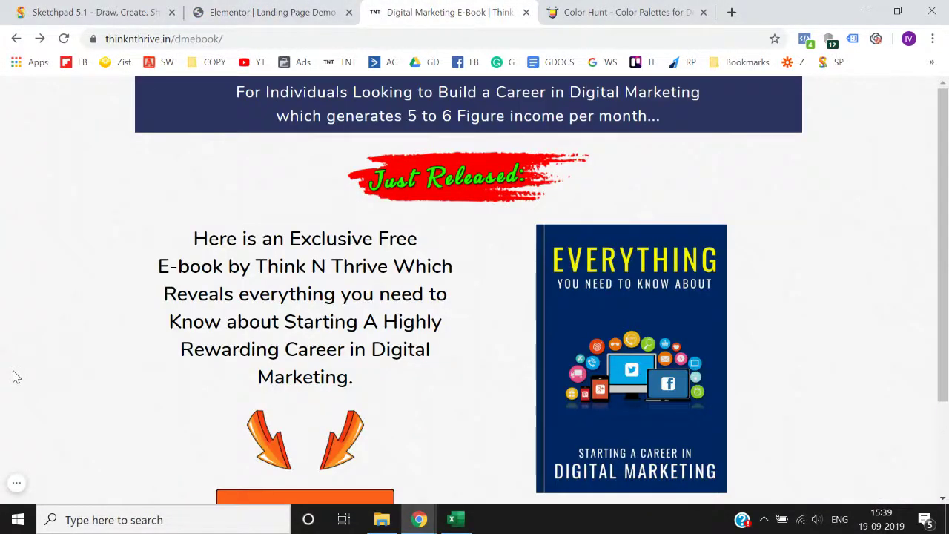
scroll(22, 333, down, 2)
scroll(74, 207, up, 2)
scroll(66, 354, down, 2)
scroll(66, 354, up, 2)
right_click(23, 176)
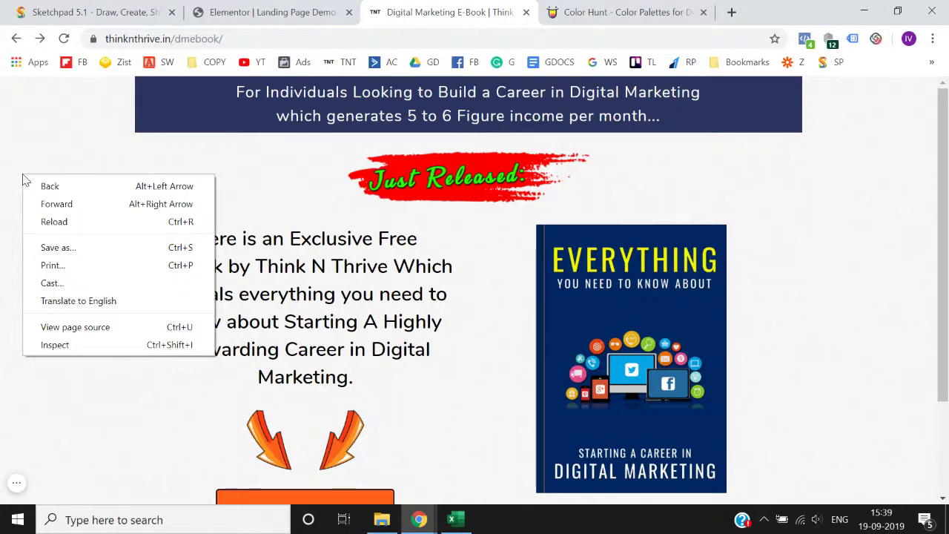
click(68, 343)
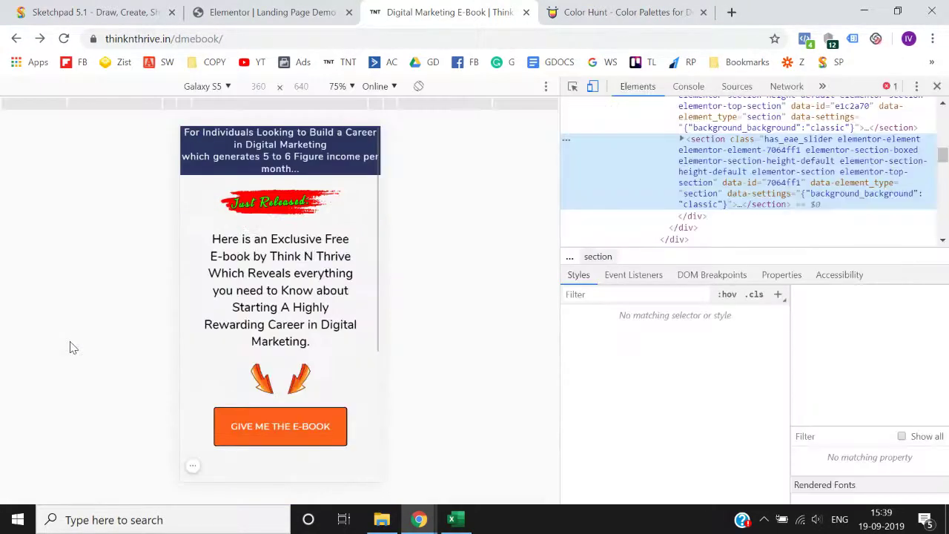
Find the section's background-image rule in its styles and copy the Background-11.jpg URL
scroll(734, 178, up, 2)
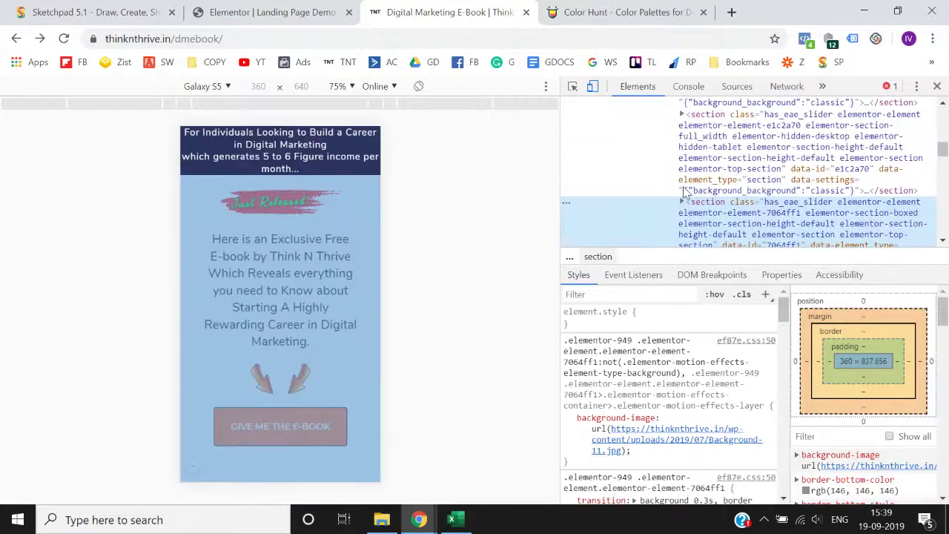
scroll(746, 173, up, 5)
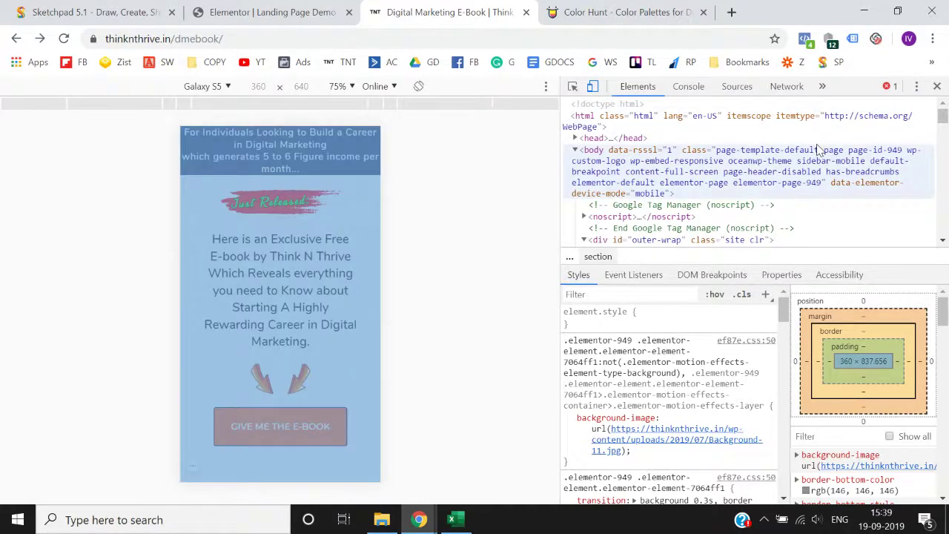
scroll(769, 213, down, 2)
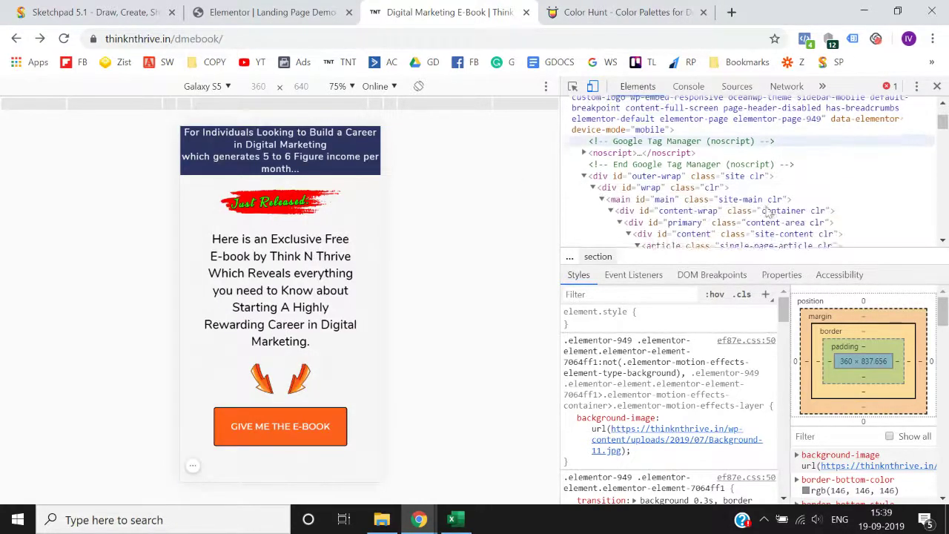
scroll(769, 212, down, 5)
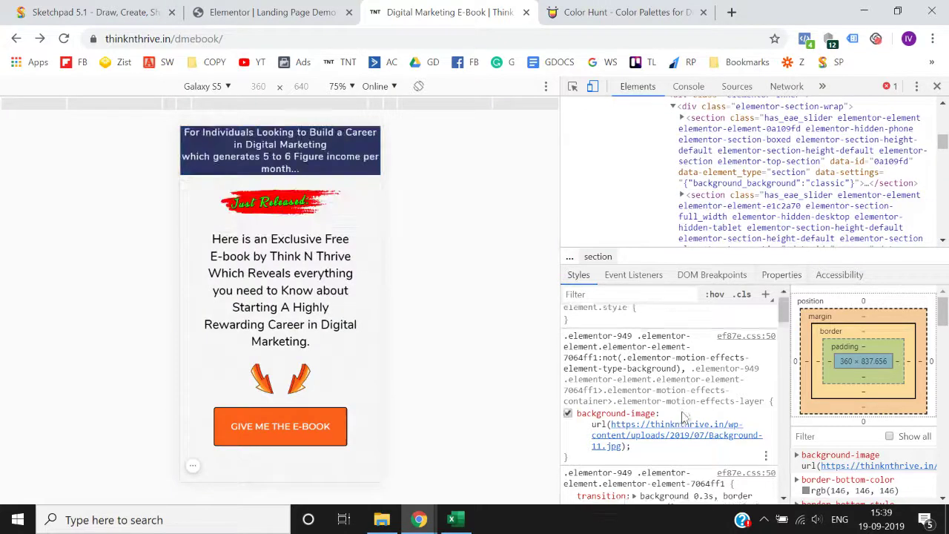
scroll(684, 418, down, 1)
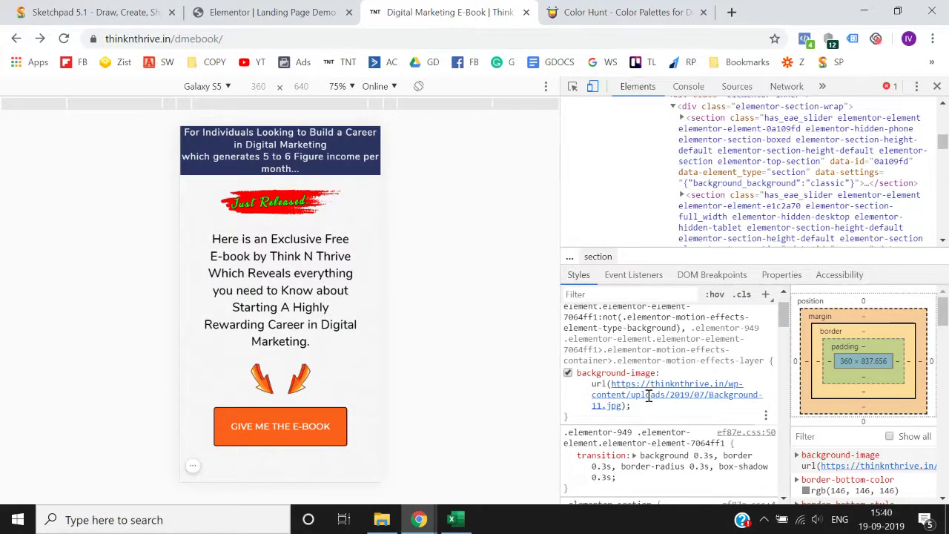
click(649, 396)
click(645, 395)
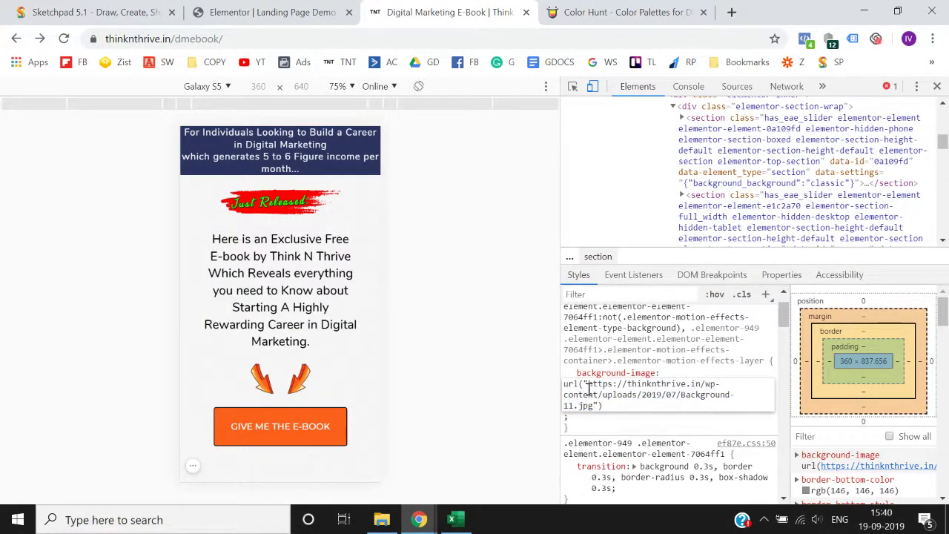
drag(588, 388, 595, 401)
key(ctrl+c)
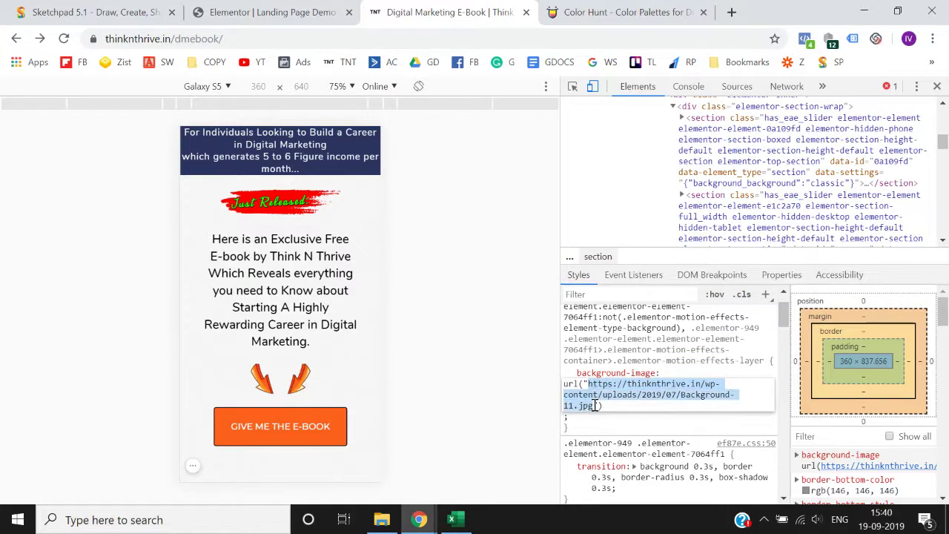
Load the copied image URL in a new tab, save the image to the Desktop as Background-11 (JPEG), and close the tab
click(611, 10)
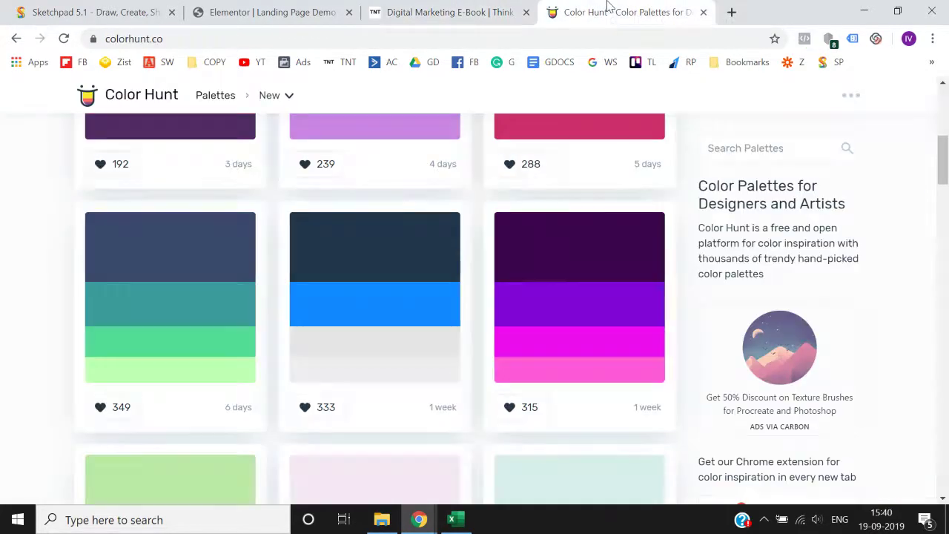
click(731, 16)
key(ctrl+v)
key(Return)
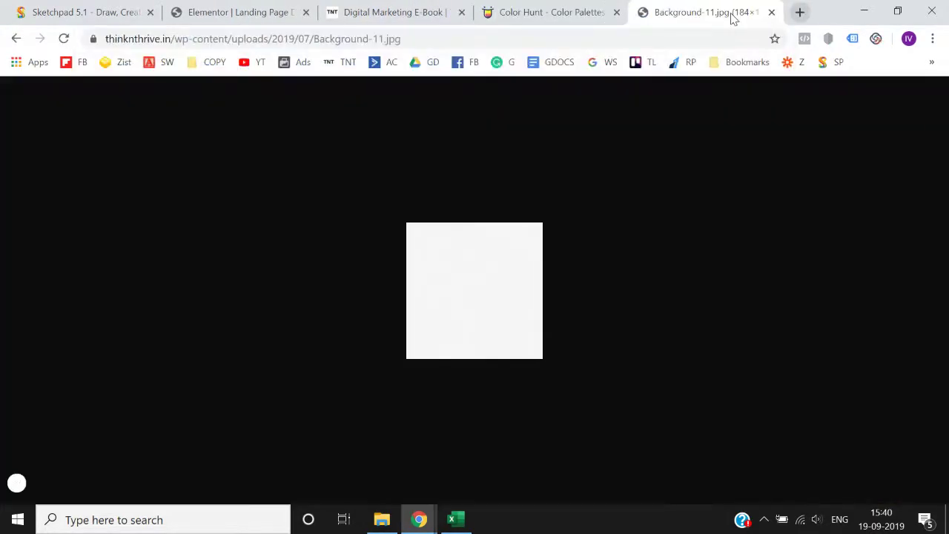
right_click(475, 287)
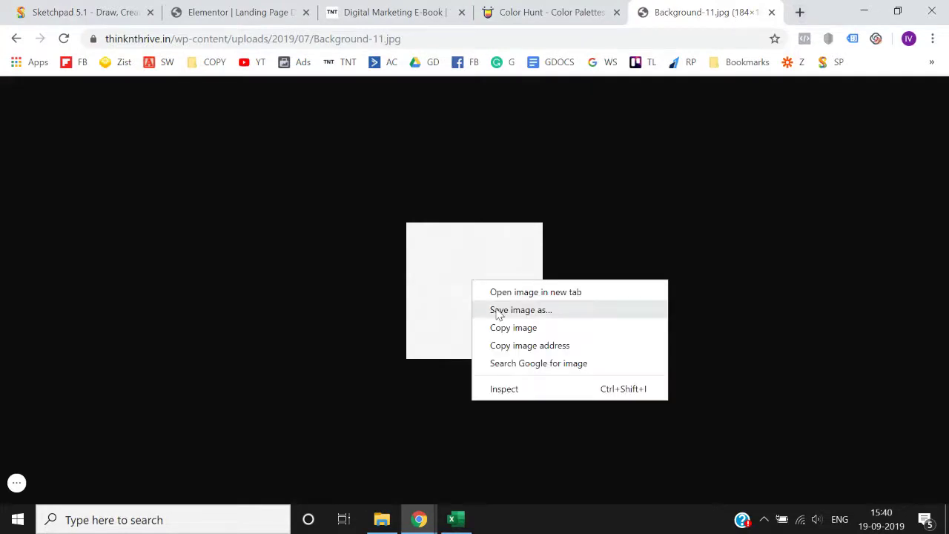
click(500, 312)
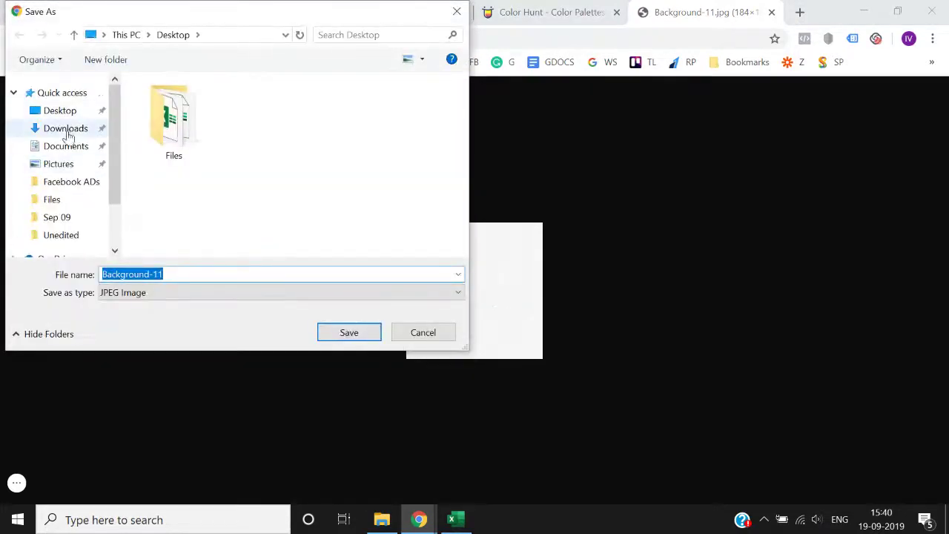
click(68, 112)
click(353, 333)
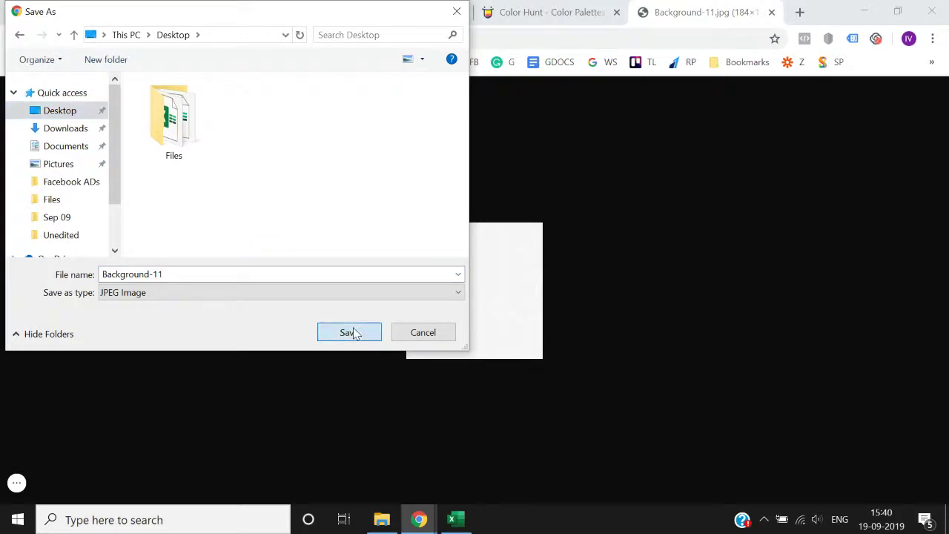
click(772, 12)
Add a single-column section to Landing Page Demo 2 in Elementor and open its section settings
click(304, 10)
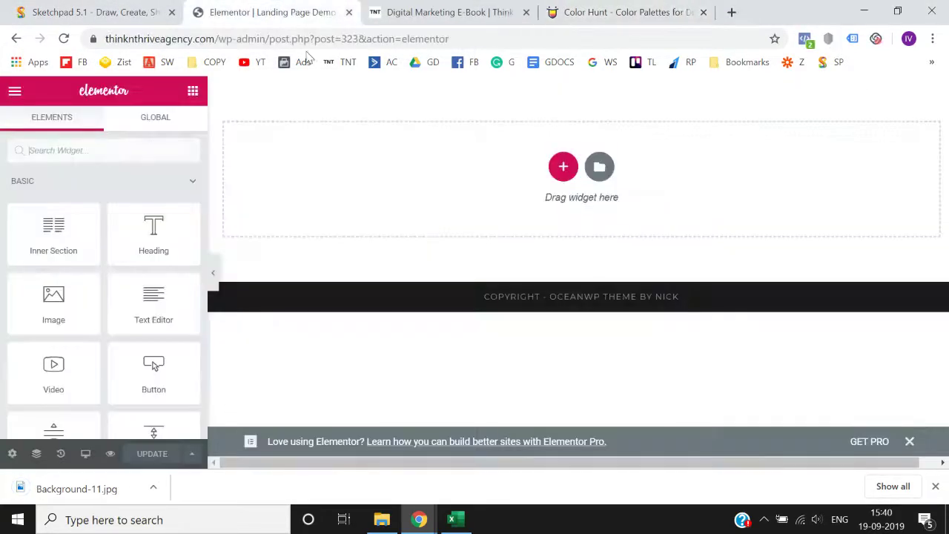
click(561, 173)
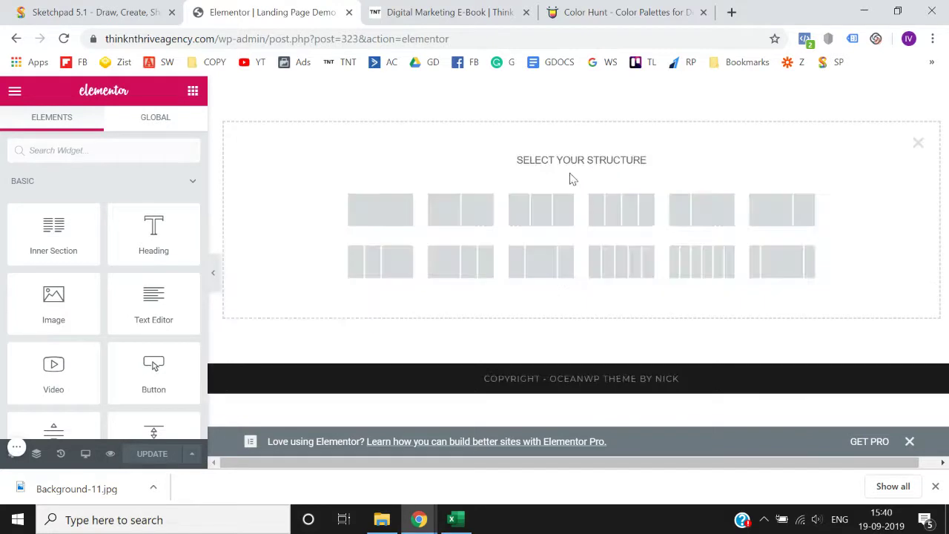
click(377, 209)
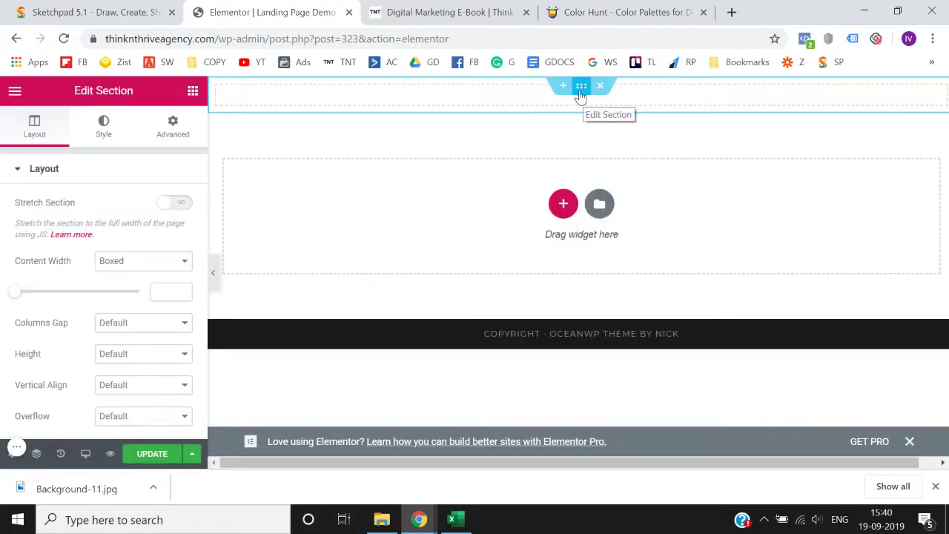
click(581, 96)
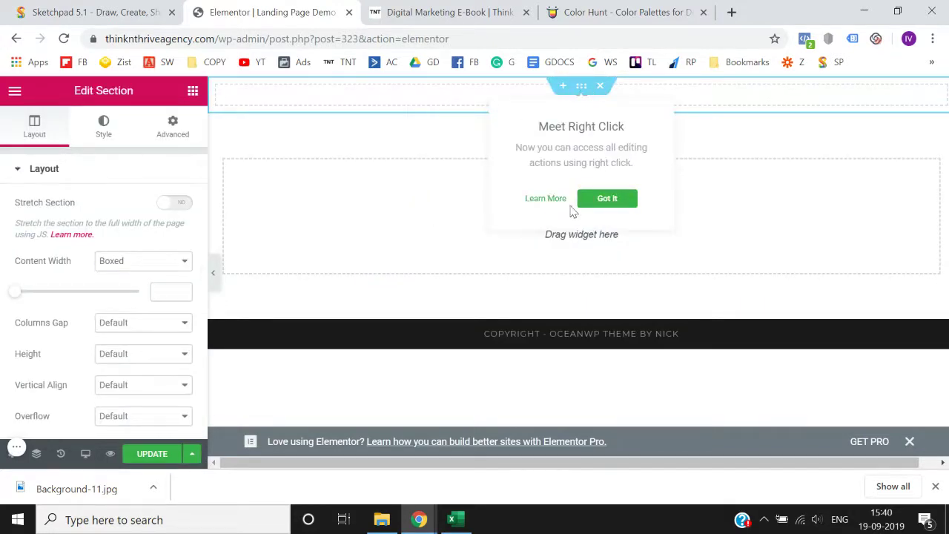
click(599, 200)
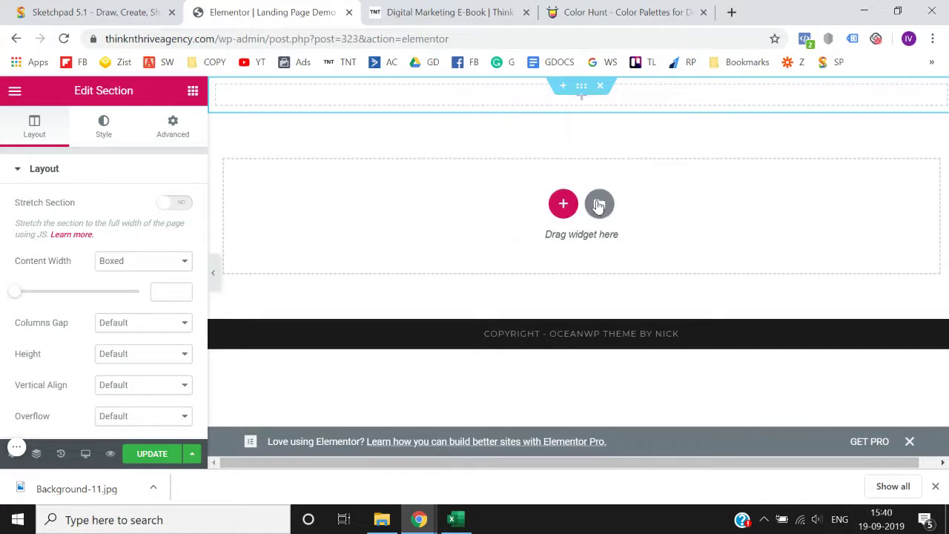
Give the section a Classic background and upload Background-11.jpg from the Desktop as its image
click(104, 137)
click(108, 238)
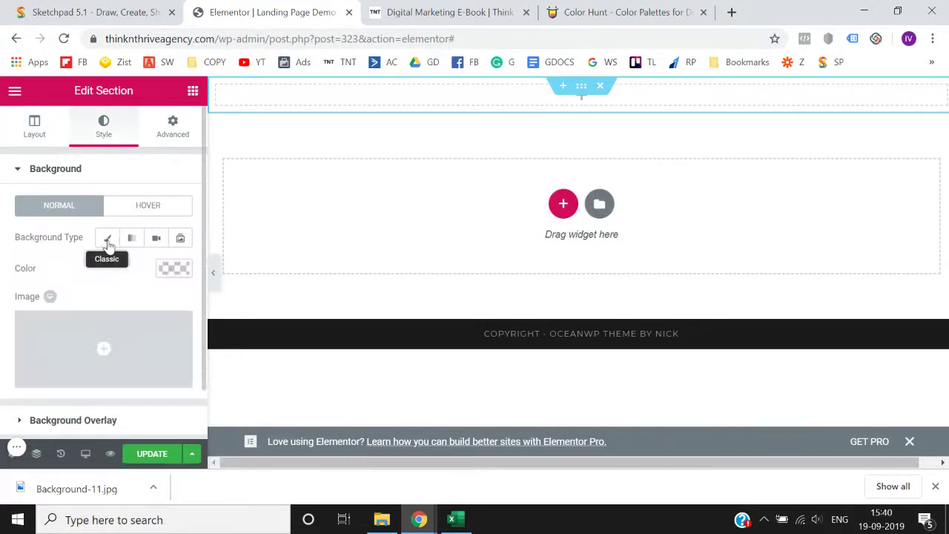
scroll(108, 245, down, 1)
scroll(108, 244, down, 1)
click(74, 248)
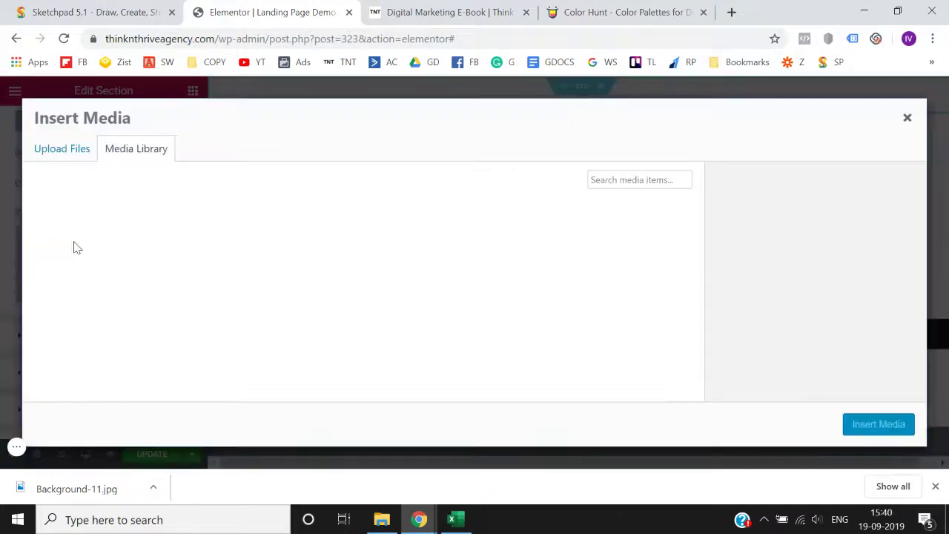
click(65, 150)
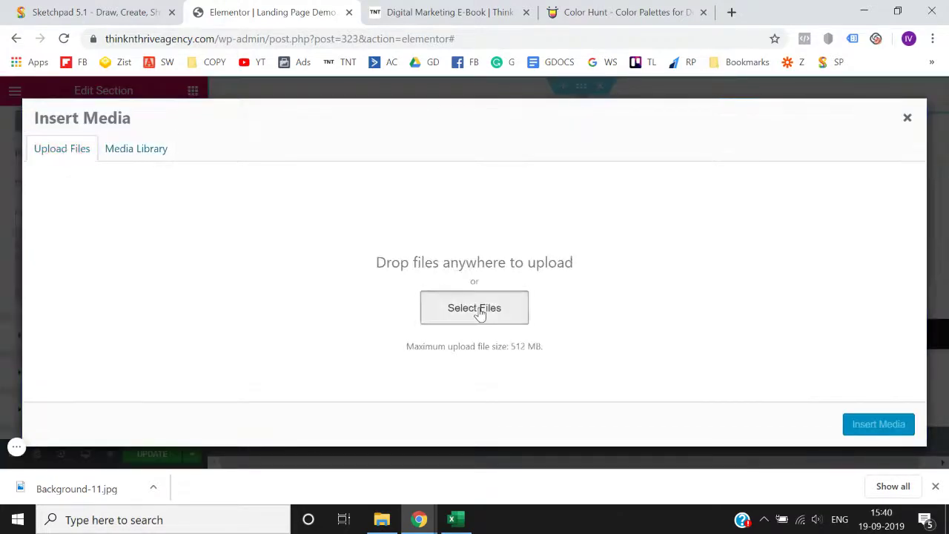
click(478, 310)
double_click(334, 140)
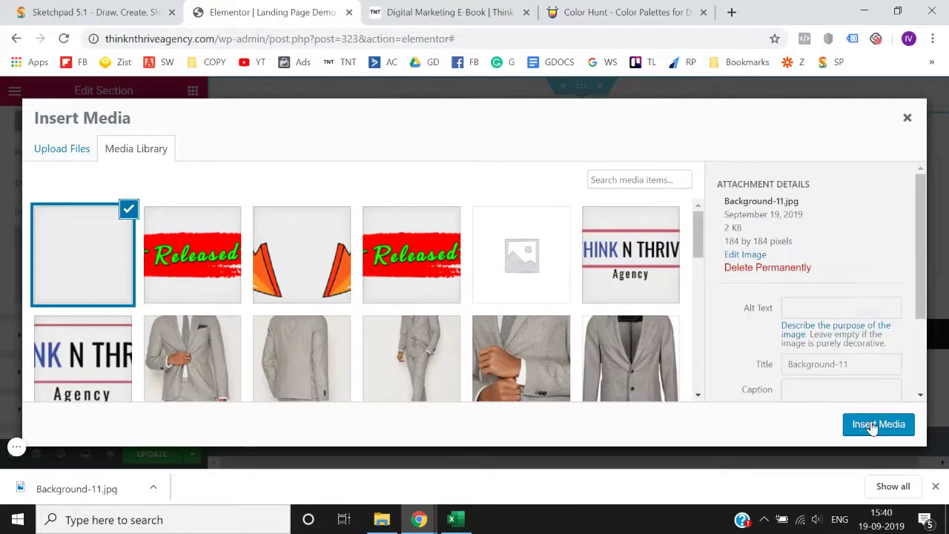
click(868, 423)
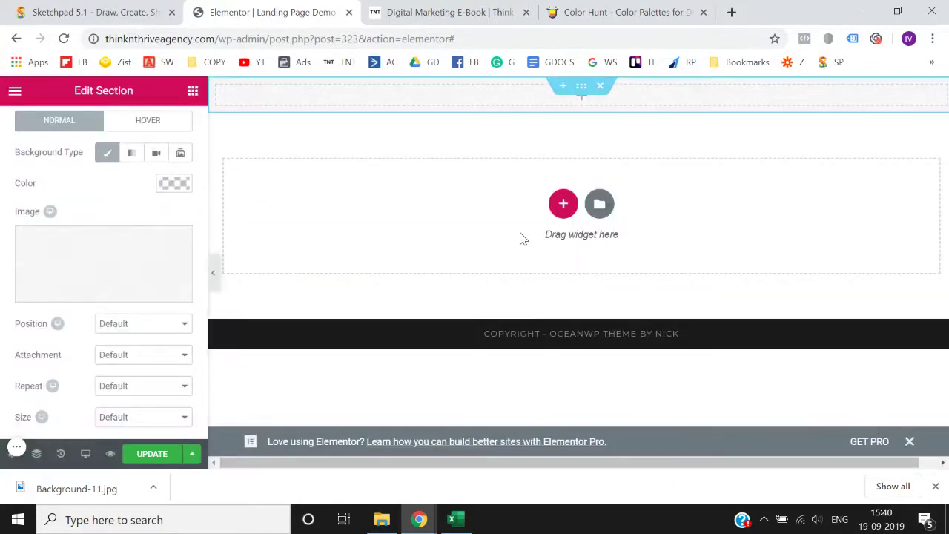
Close the developer tools and the downloads bar on the Digital Marketing E-Book page, and return to the Elementor editor
click(449, 12)
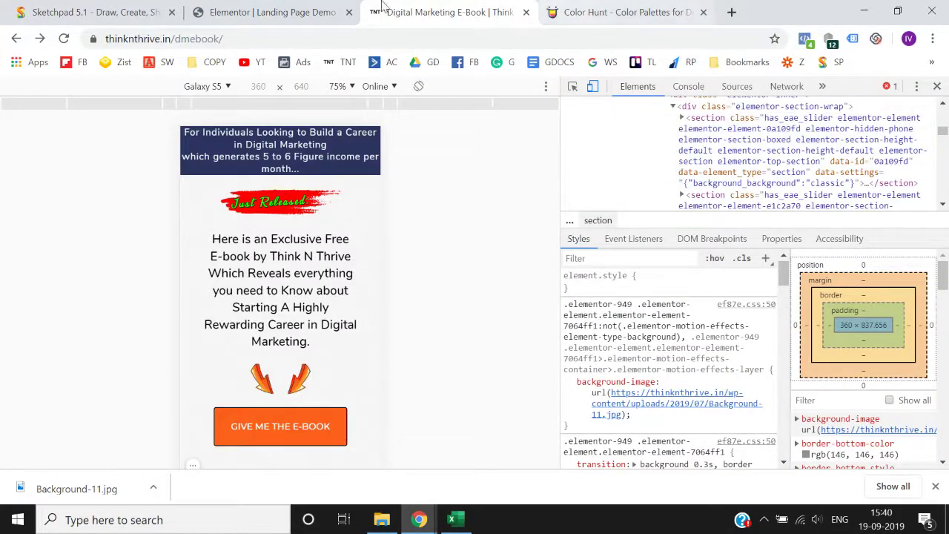
click(936, 86)
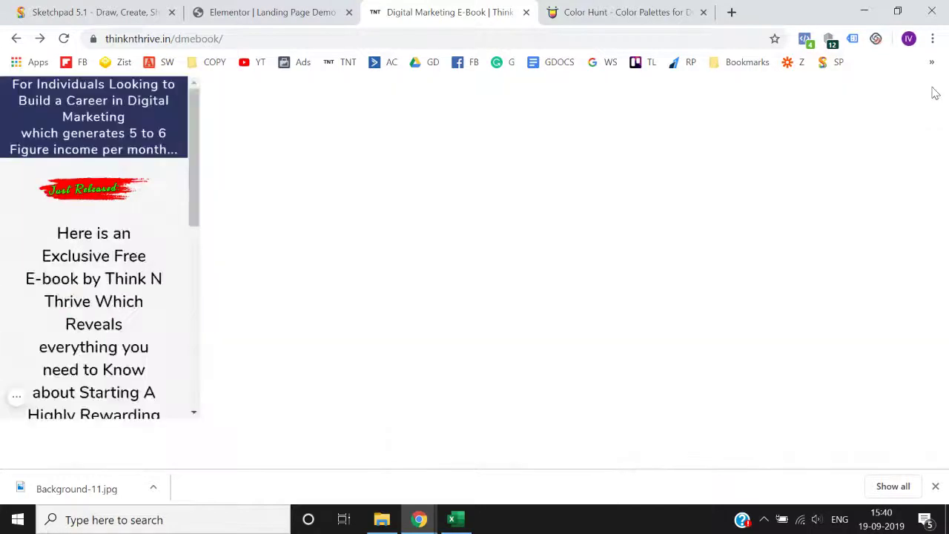
click(936, 486)
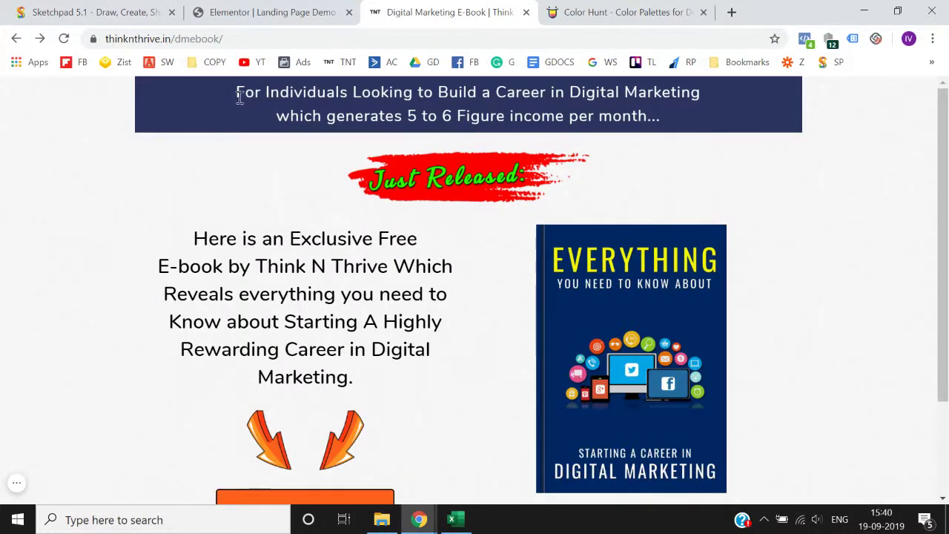
click(270, 9)
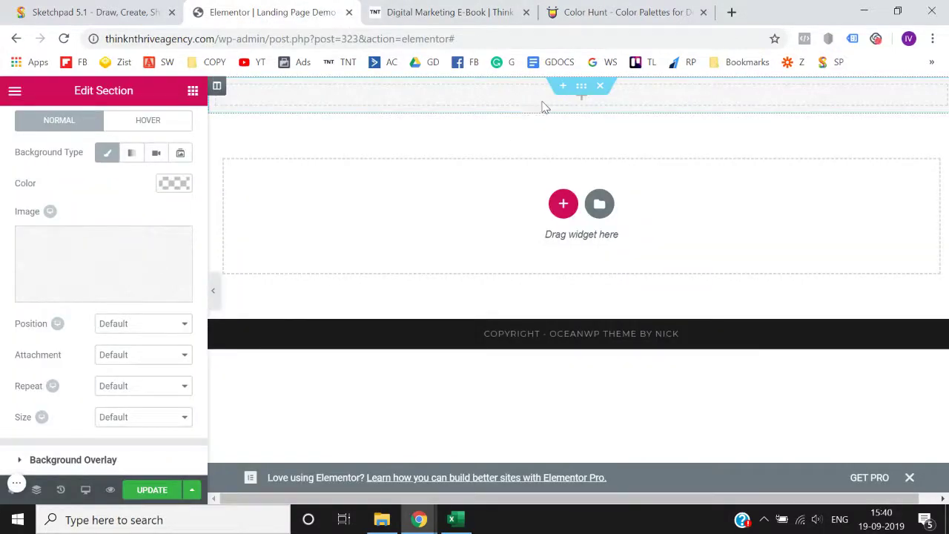
Add a Heading widget to the textured section and compare it with the banner on the Digital Marketing E-Book page
click(193, 92)
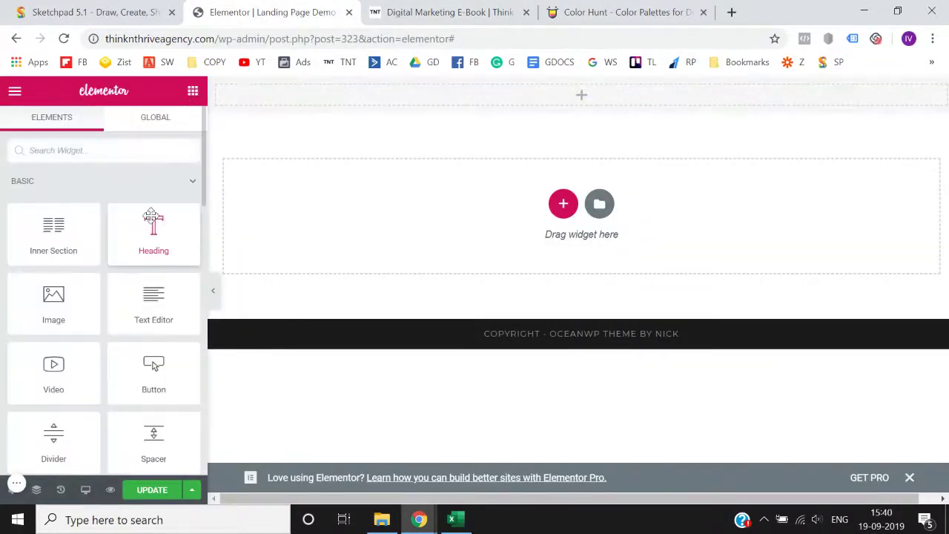
drag(151, 217, 584, 100)
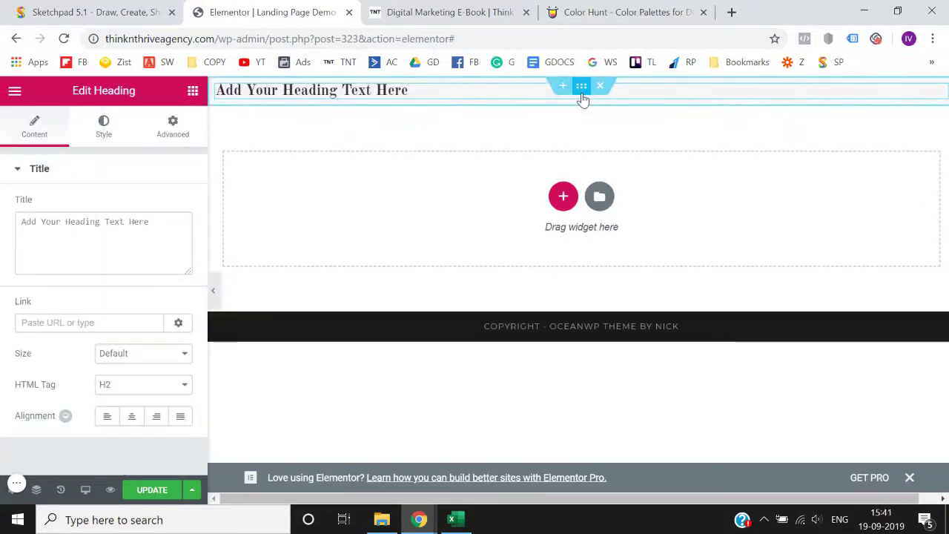
click(420, 10)
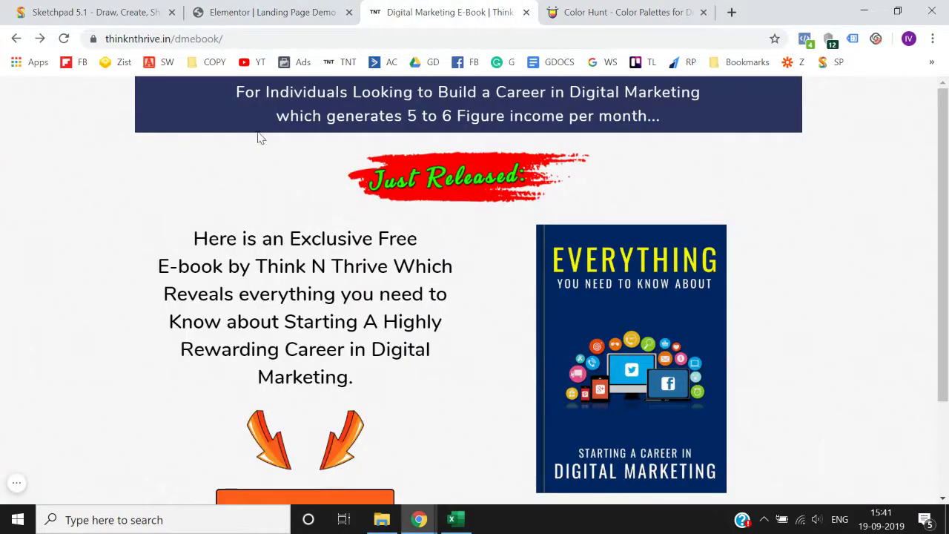
click(245, 12)
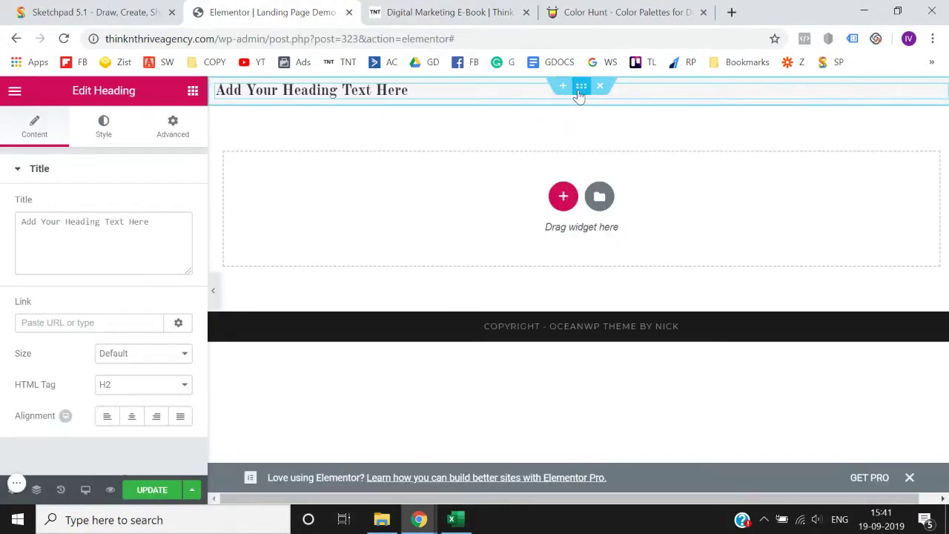
Set the section's boxed content width to 900
click(581, 87)
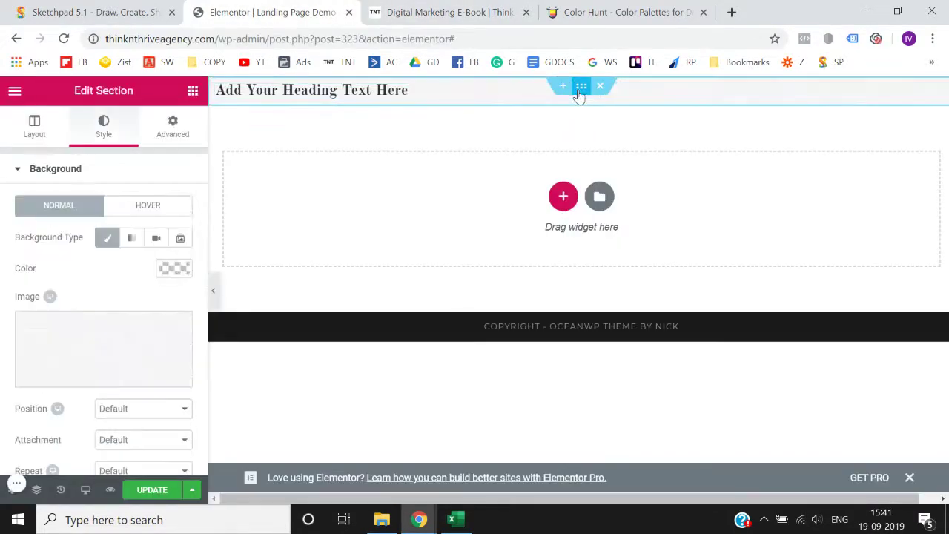
click(37, 134)
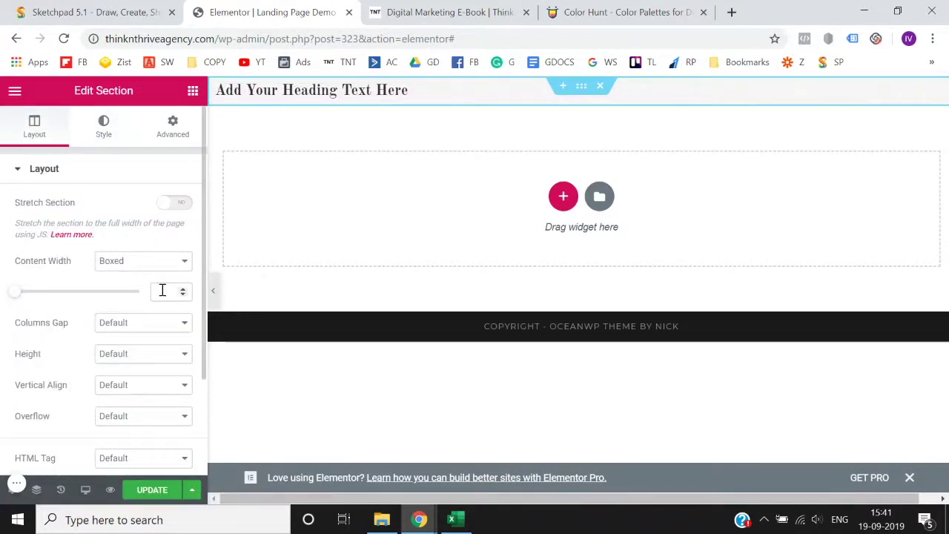
text(900)
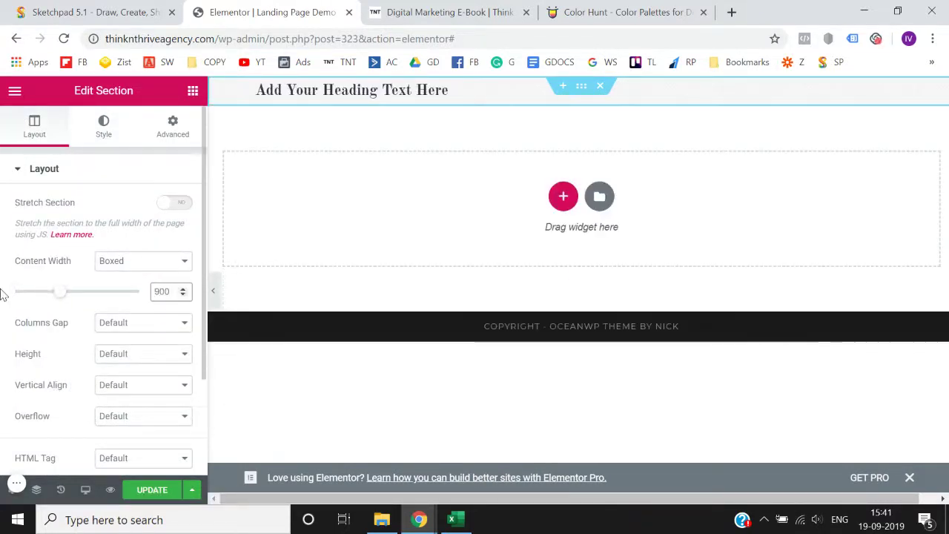
Copy the "For Individuals Looking to Build a Career in Digital Marketing..." banner text from the E-Book page and replace the heading's placeholder with it
click(419, 12)
drag(236, 100, 695, 137)
key(ctrl+c)
click(267, 12)
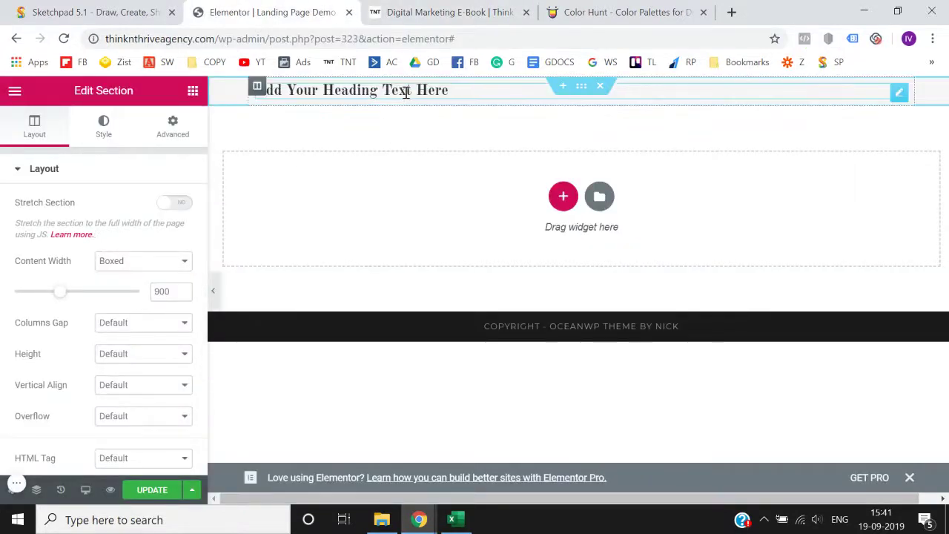
click(253, 90)
key(ctrl+a)
key(BackSpace)
key(ctrl+v)
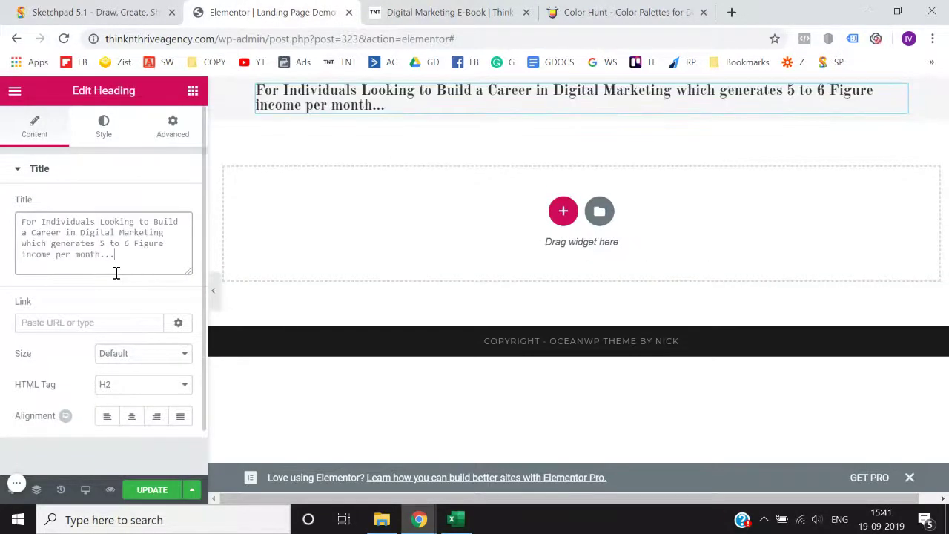
Set the heading's typography family to Nunito
click(108, 135)
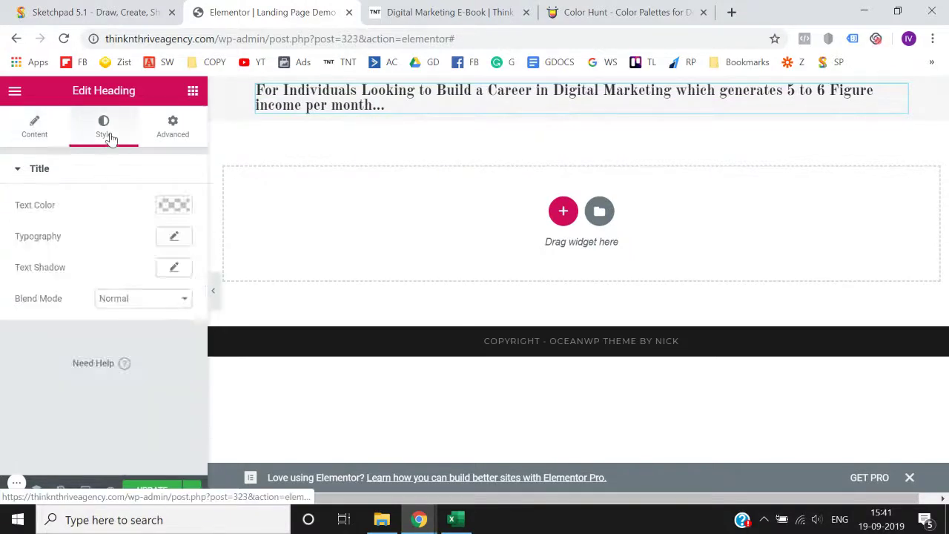
click(175, 238)
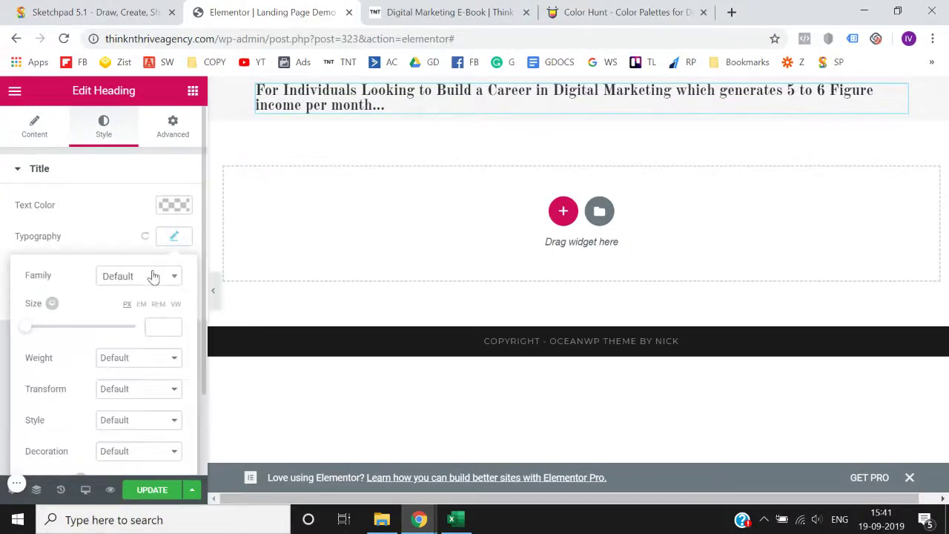
click(153, 275)
text(nuini)
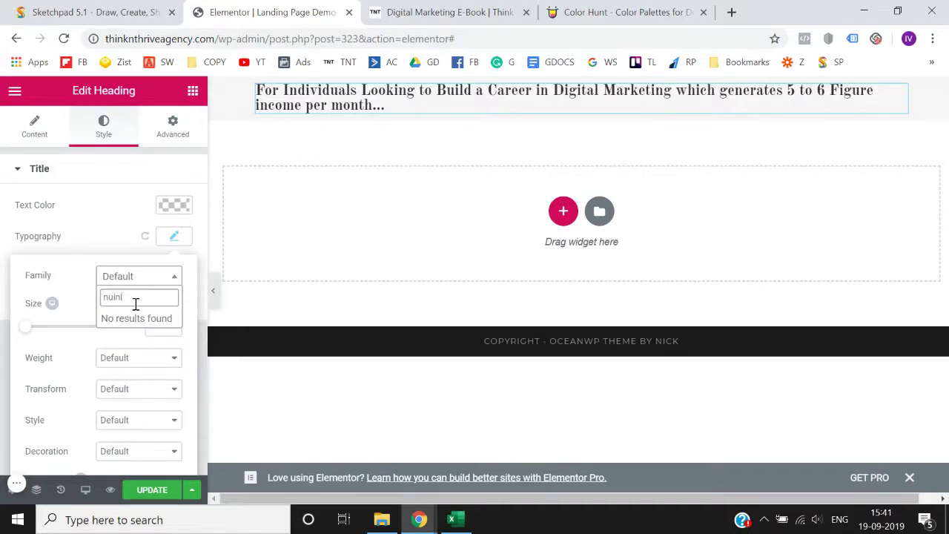
key(BackSpace)
key(BackSpace)
text(n)
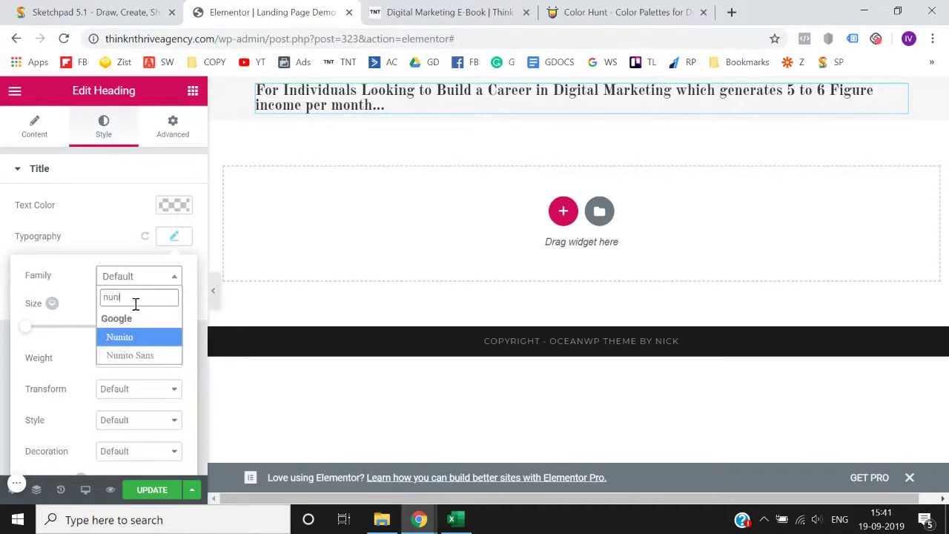
click(140, 345)
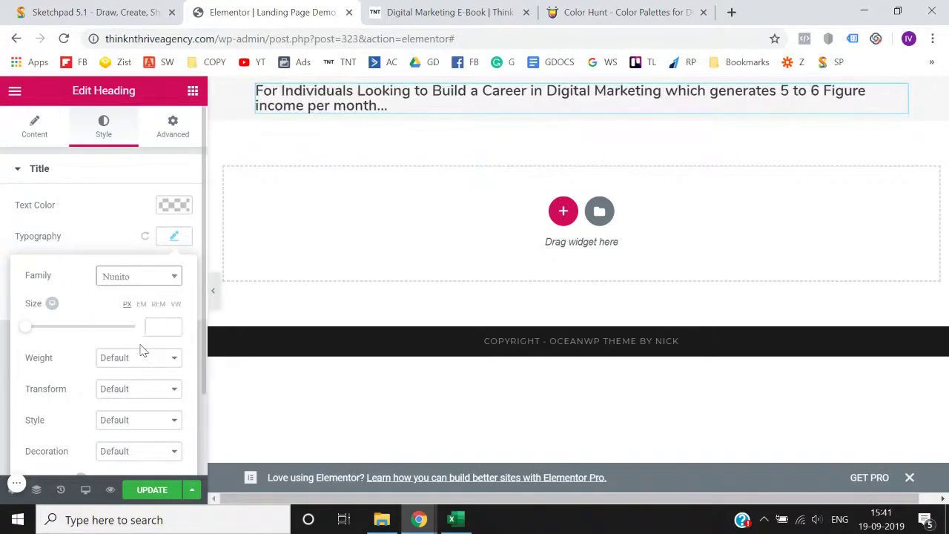
Set the heading's font size to 22 px, checking it against the banner on the E-Book page
click(172, 325)
click(172, 324)
click(172, 324)
click(172, 325)
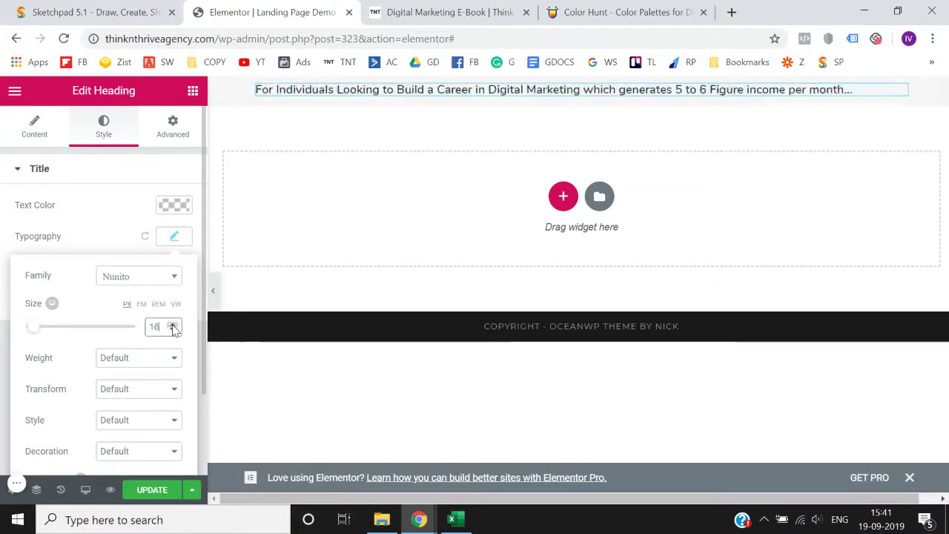
click(172, 325)
click(172, 325)
click(441, 7)
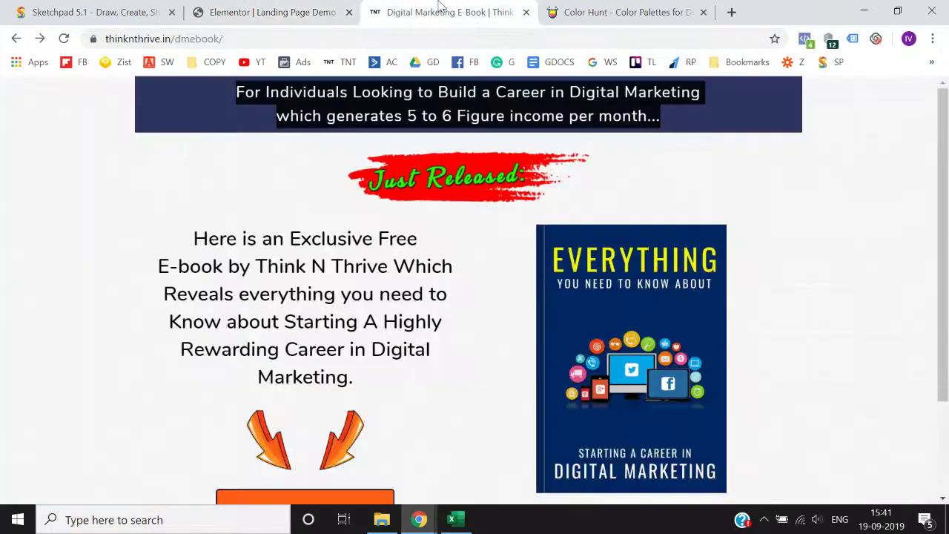
click(272, 11)
scroll(186, 424, down, 1)
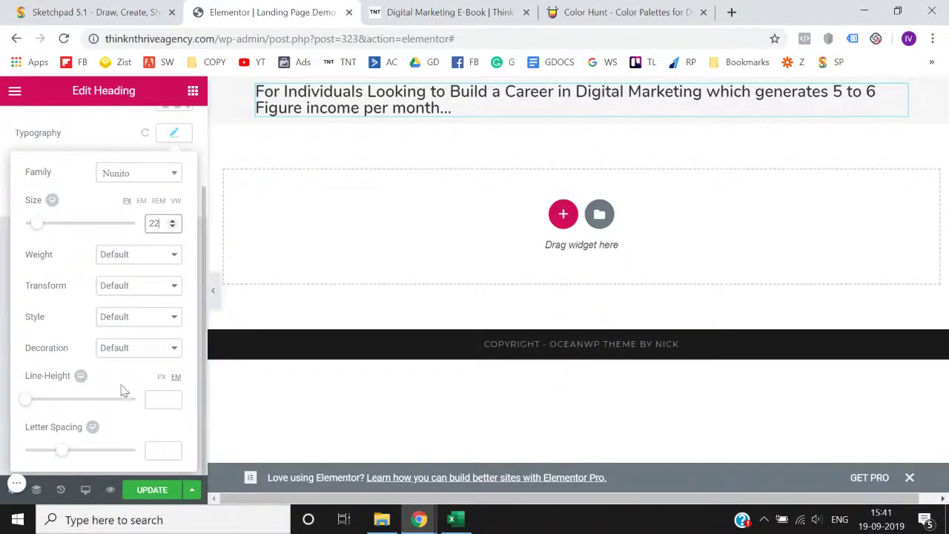
scroll(122, 391, up, 2)
Centre the heading and insert a line break after "Digital Marketing", matching the E-Book page's two-line banner
click(35, 132)
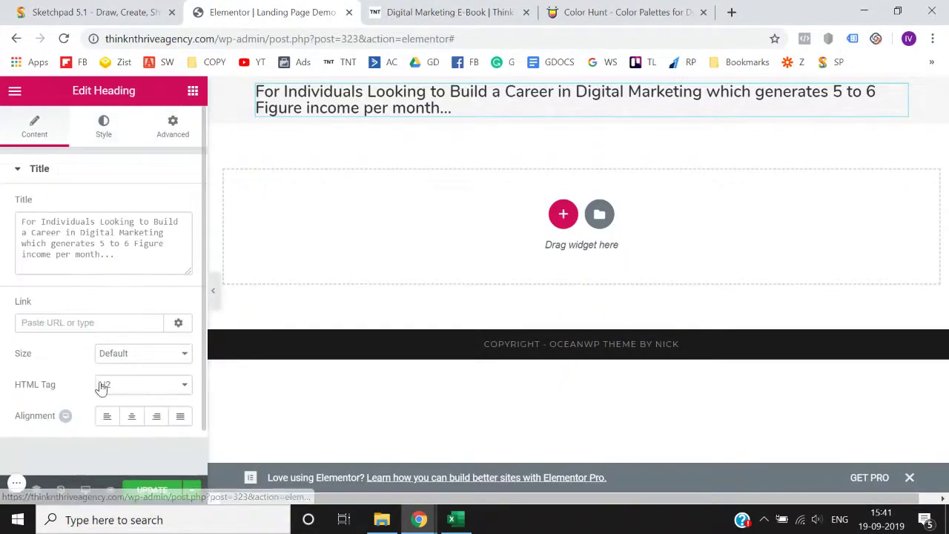
click(131, 417)
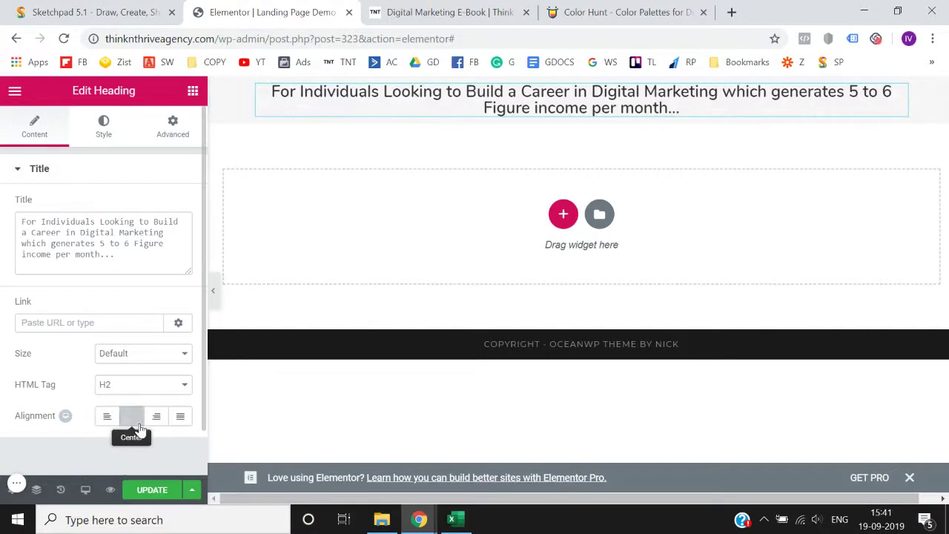
click(475, 12)
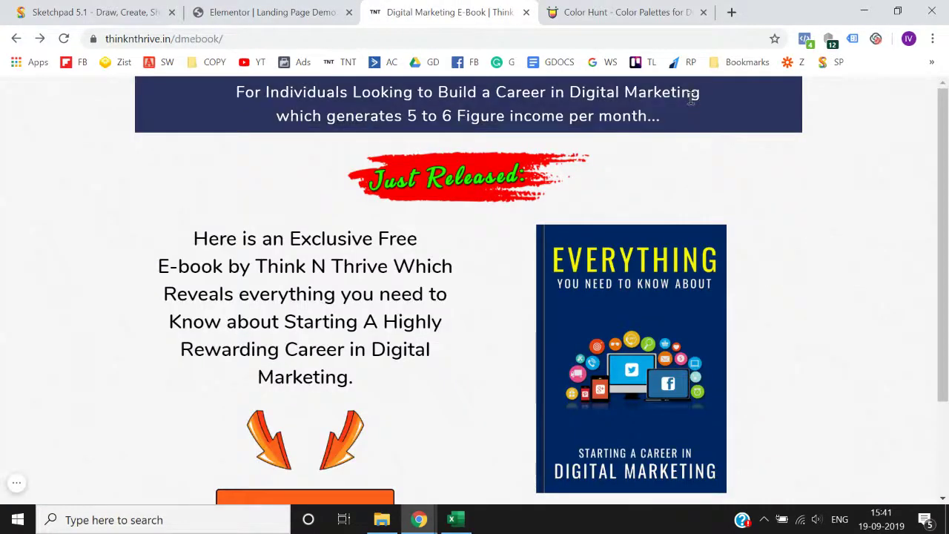
click(296, 12)
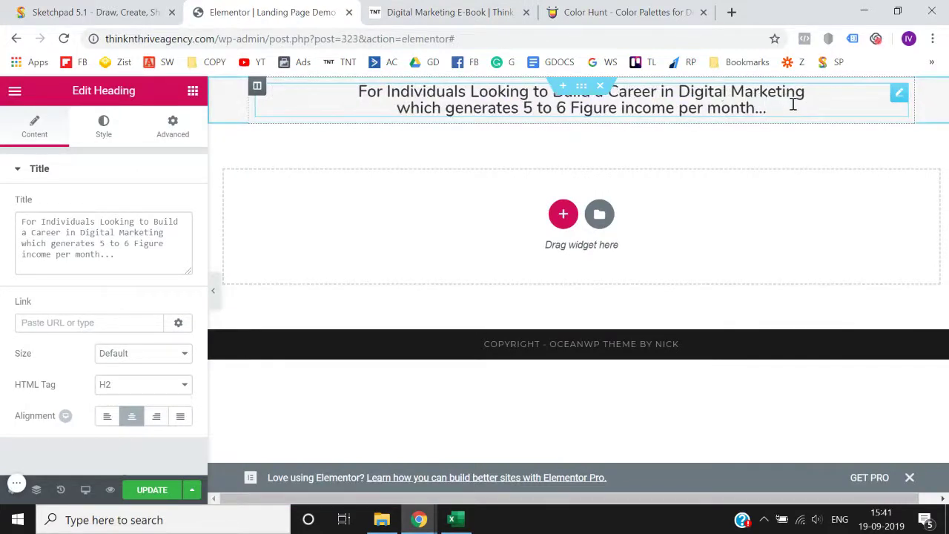
click(824, 93)
key(Delete)
key(shift+Return)
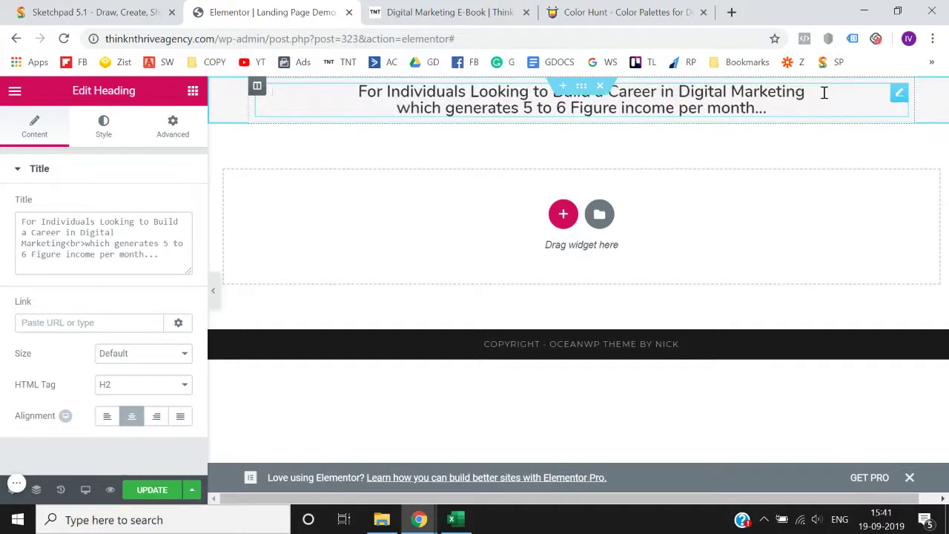
Update the page, preview it with the editing panel hidden, and bring the panel back
click(153, 491)
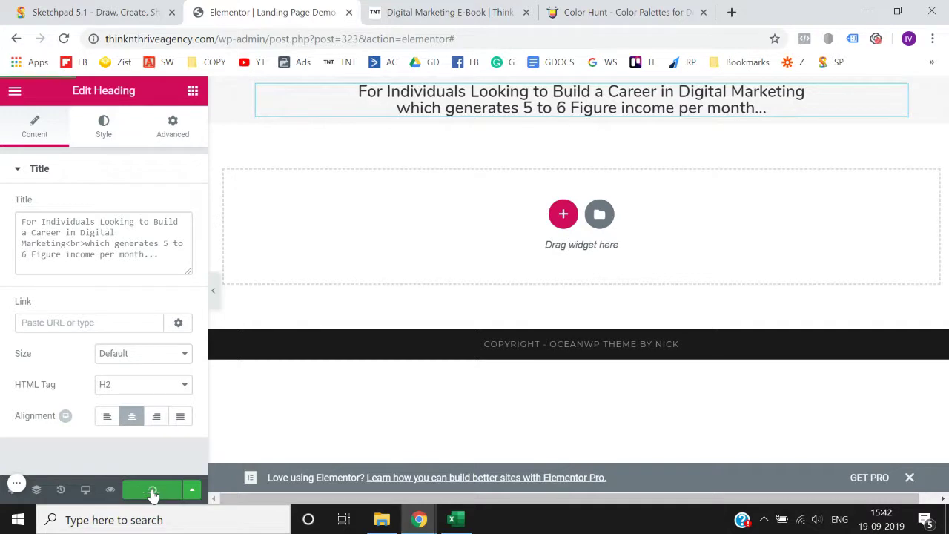
click(214, 297)
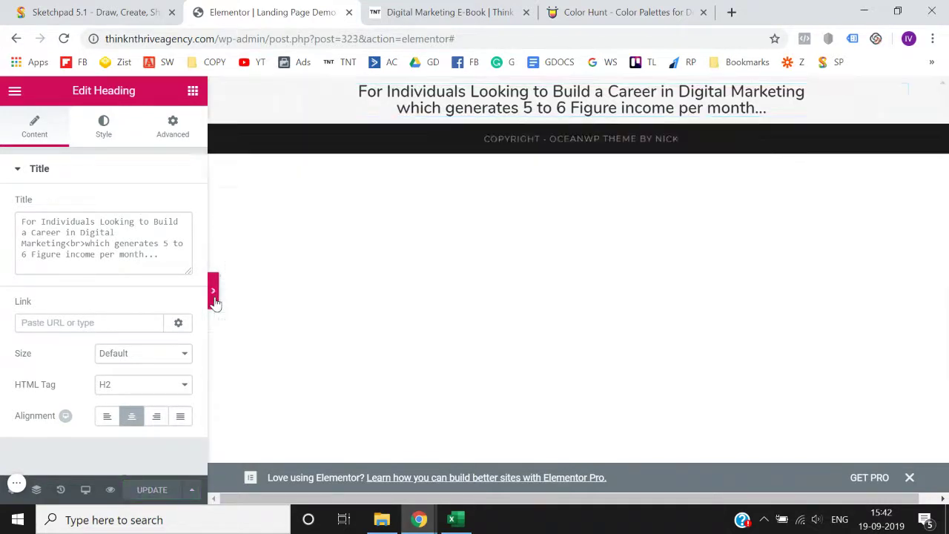
click(5, 295)
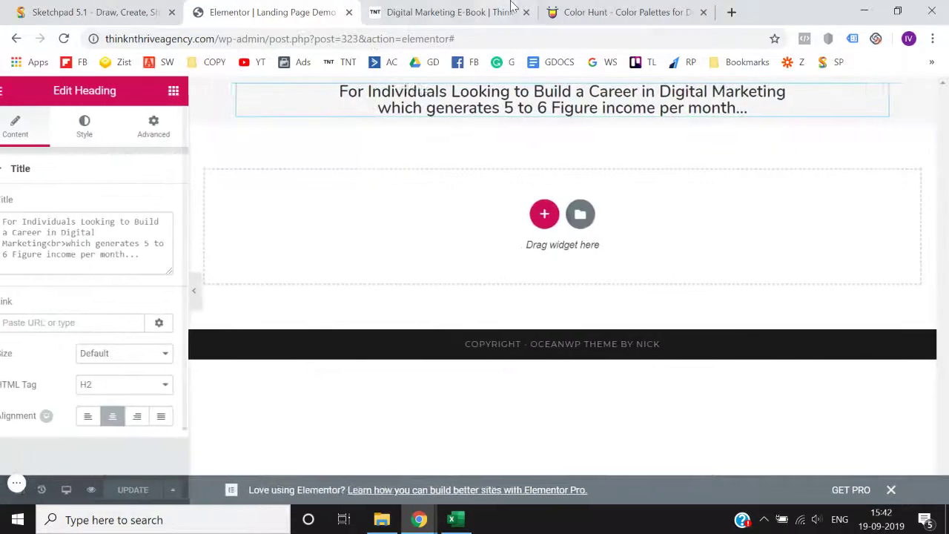
Check the E-Book banner's colour, copy the dark purple code from a Color Hunt palette, and return to the Elementor editor
click(489, 12)
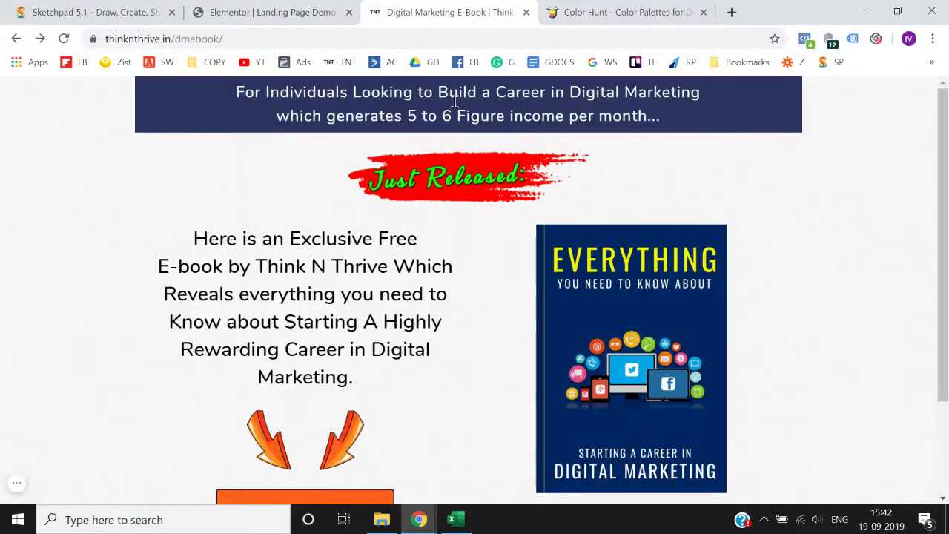
click(585, 13)
scroll(256, 374, up, 1)
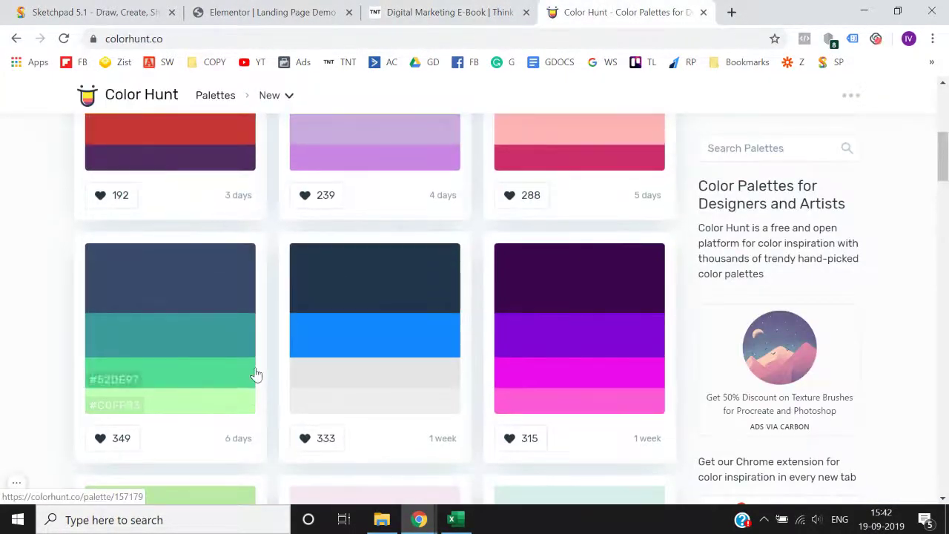
click(522, 311)
click(274, 12)
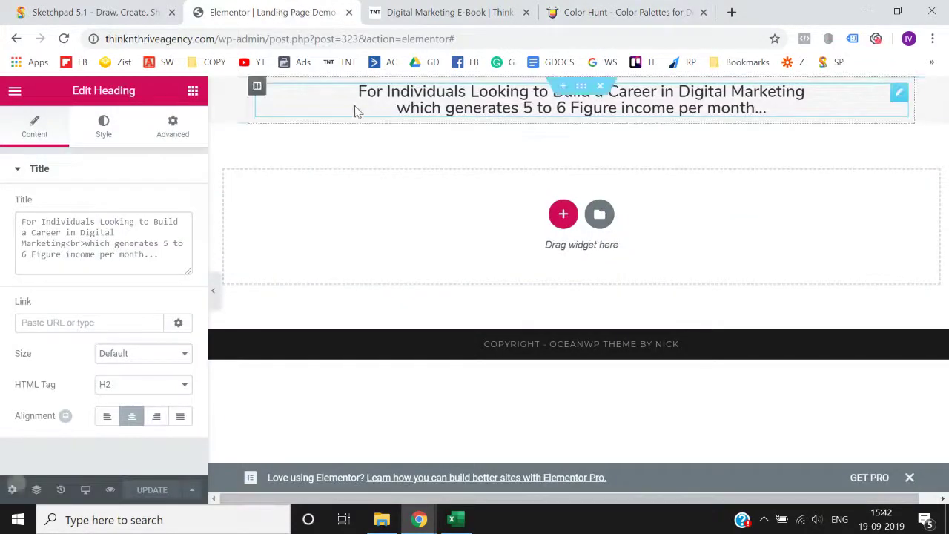
Give the heading's column a Classic background in the copied dark purple colour
click(258, 91)
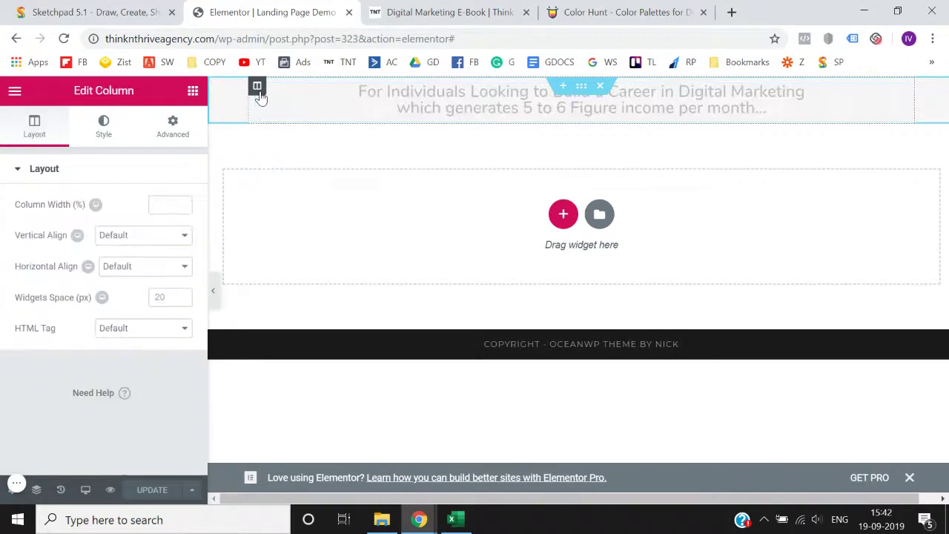
click(104, 128)
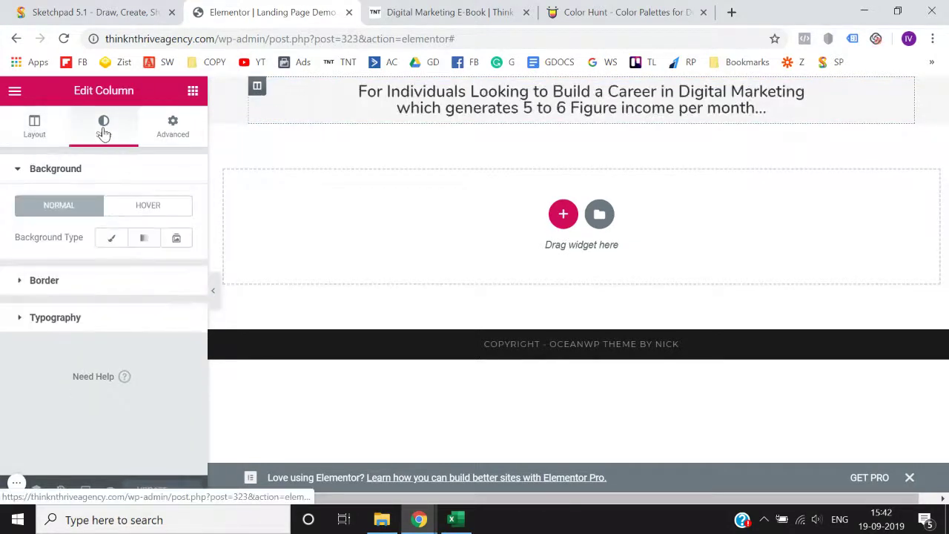
click(109, 239)
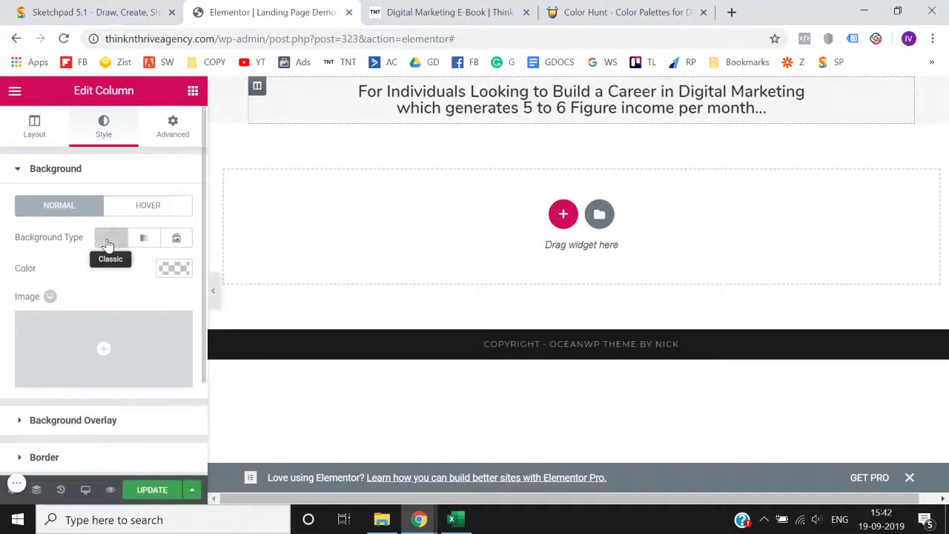
click(178, 268)
click(60, 268)
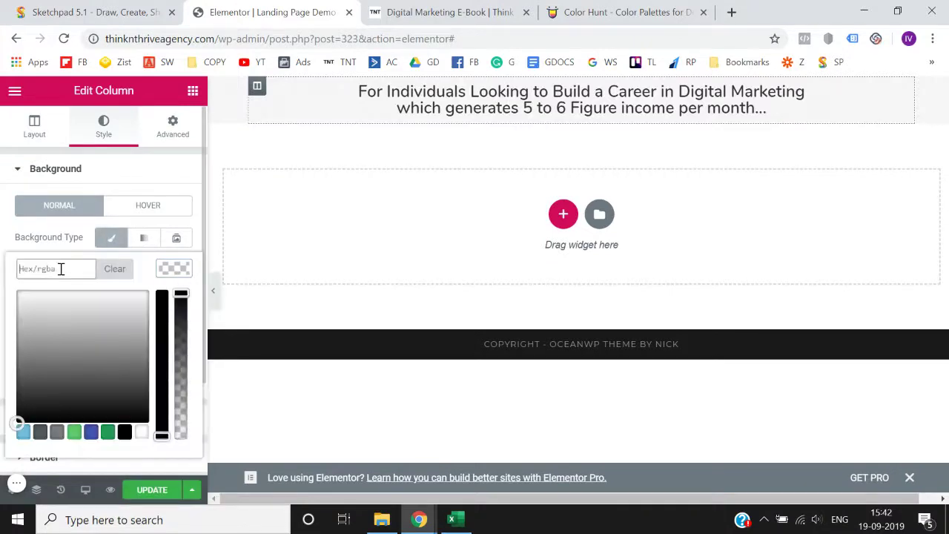
key(ctrl+v)
click(2, 273)
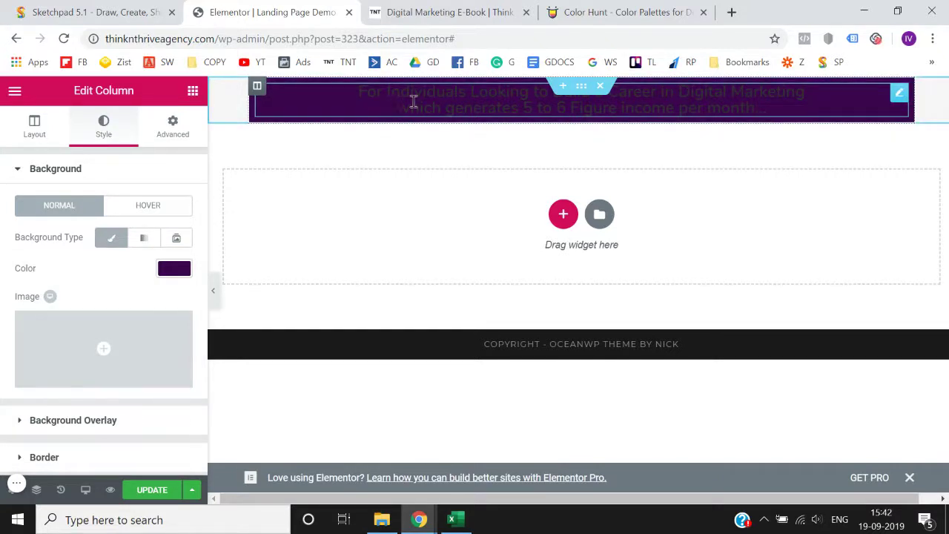
Set the banner heading's text colour to white
click(447, 102)
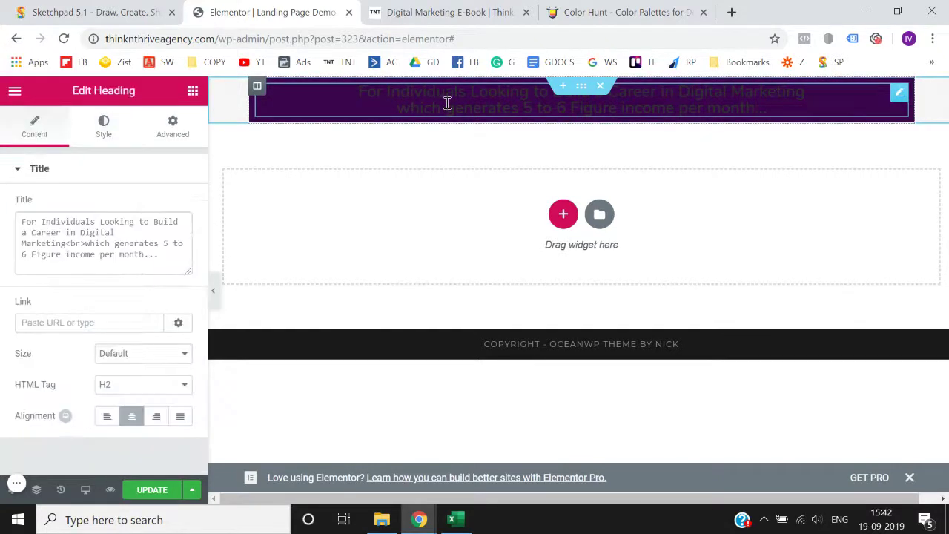
click(104, 127)
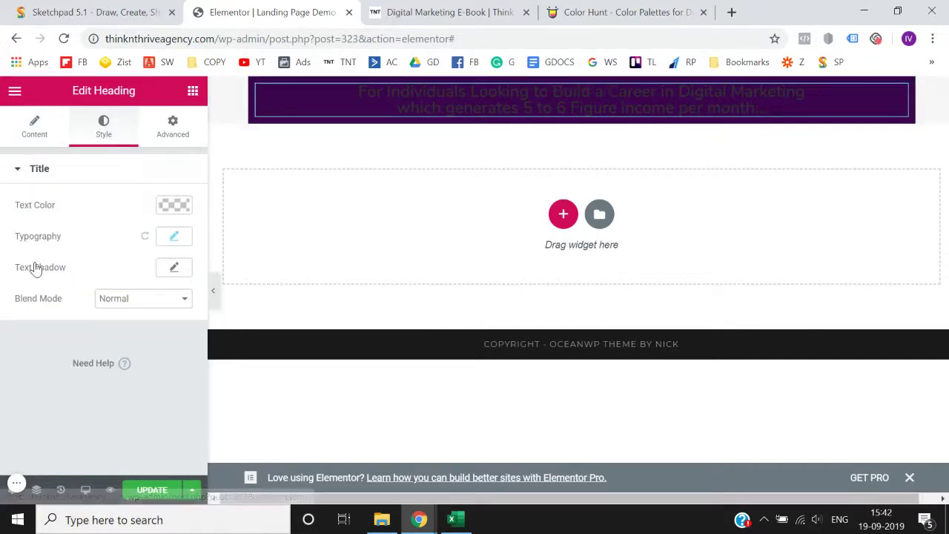
click(177, 207)
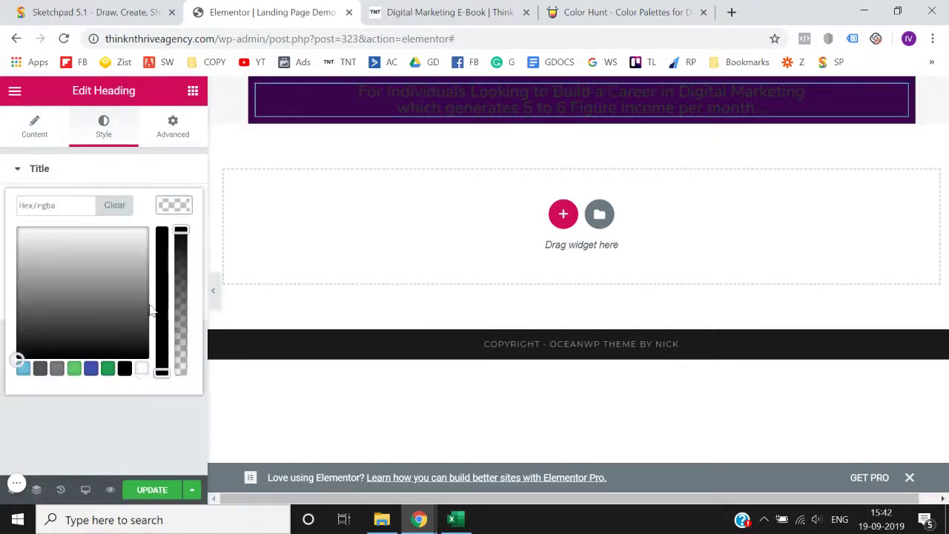
click(141, 371)
click(146, 413)
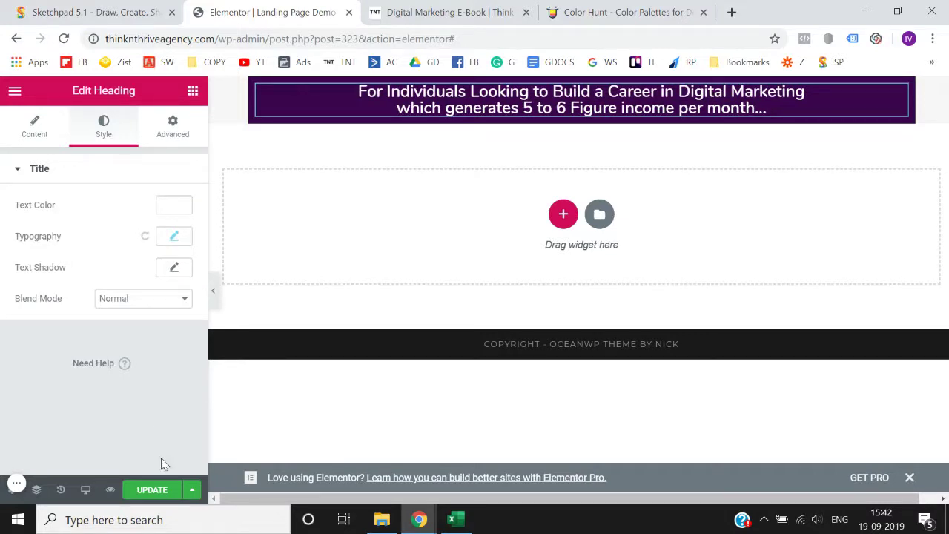
Update the page, compare the banner with the E-Book page, and preview it with the editing panel temporarily hidden
click(146, 492)
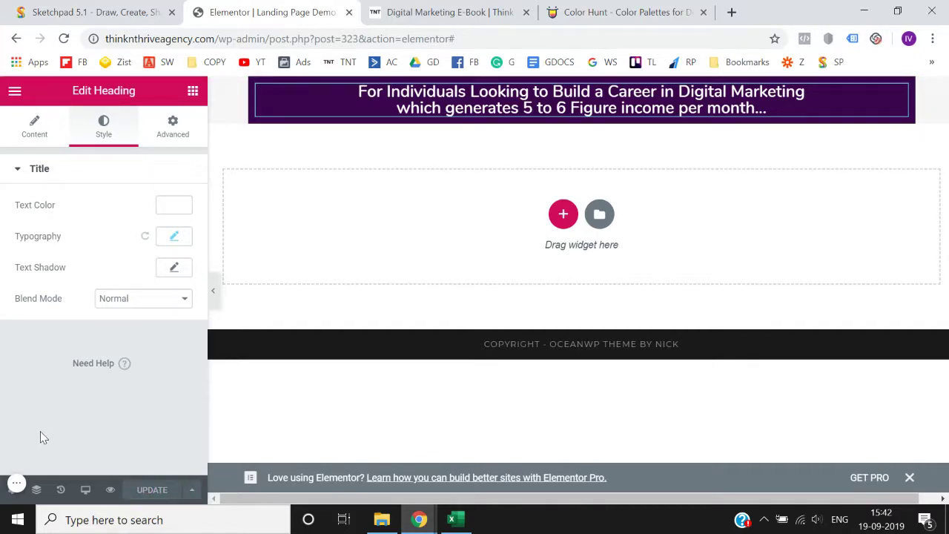
click(434, 10)
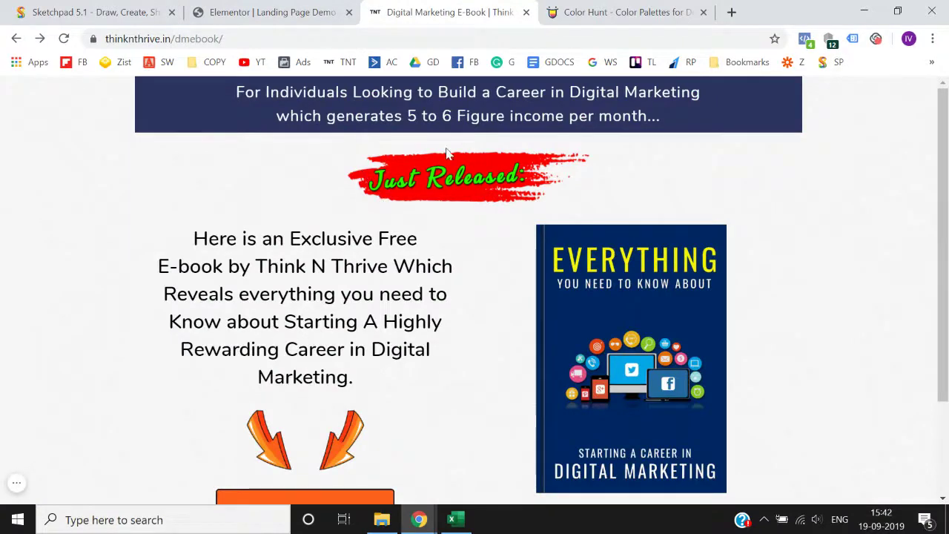
click(277, 8)
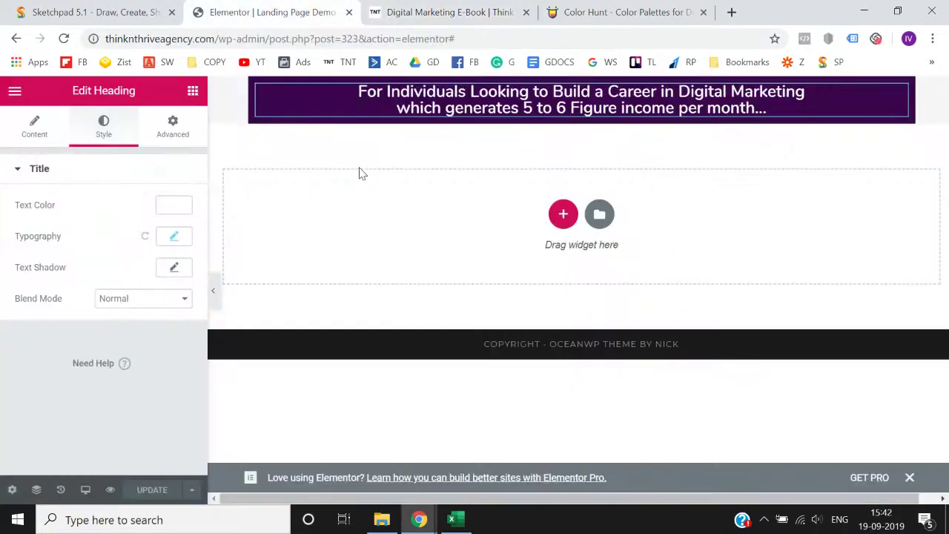
click(213, 301)
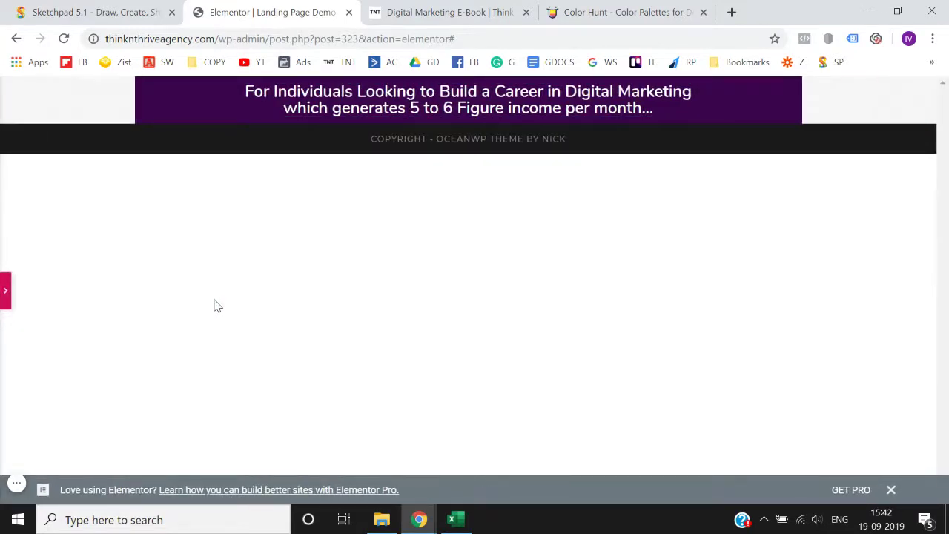
click(4, 290)
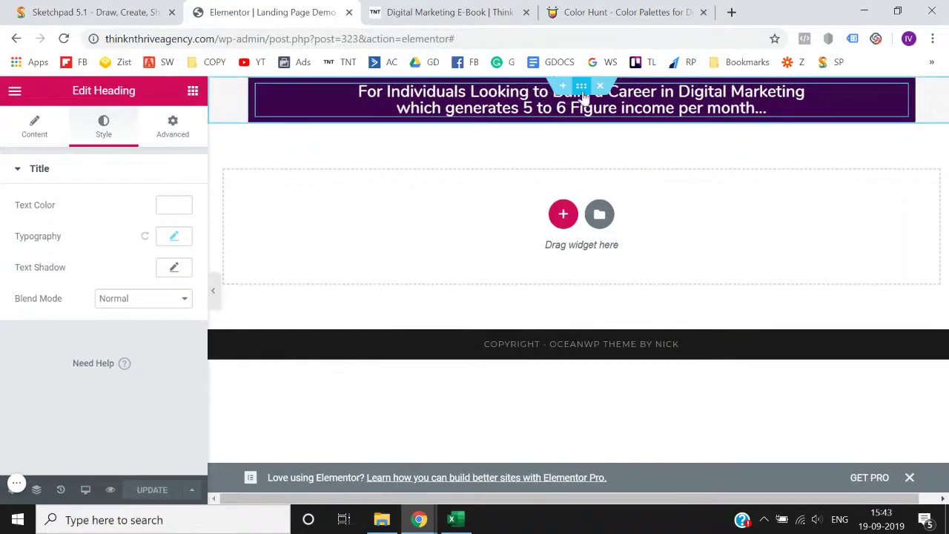
Duplicate the banner section and delete the copy's column to leave an empty section with the same background
right_click(585, 90)
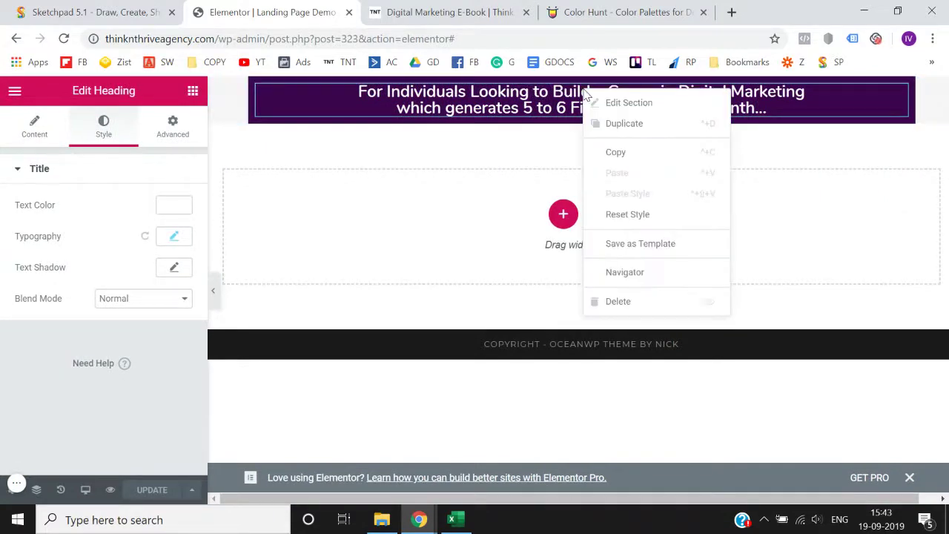
click(617, 125)
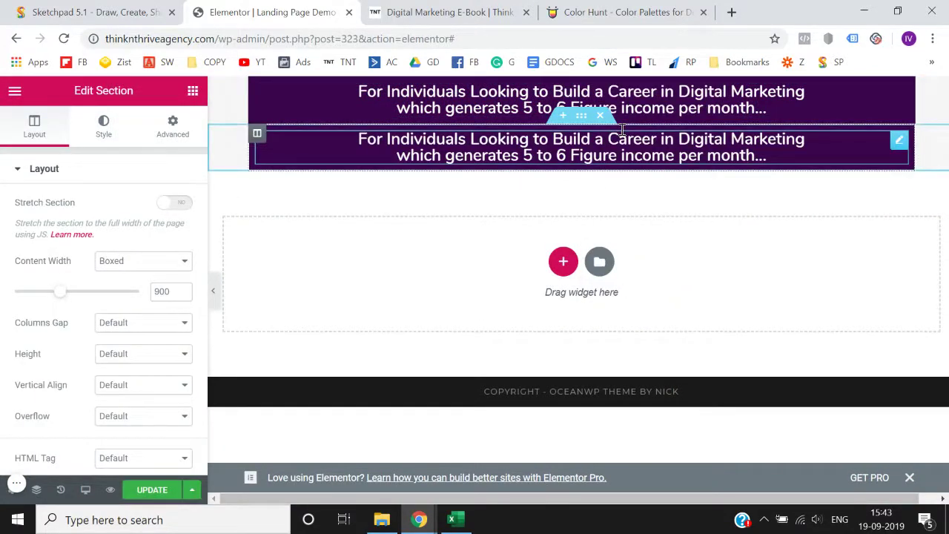
right_click(262, 144)
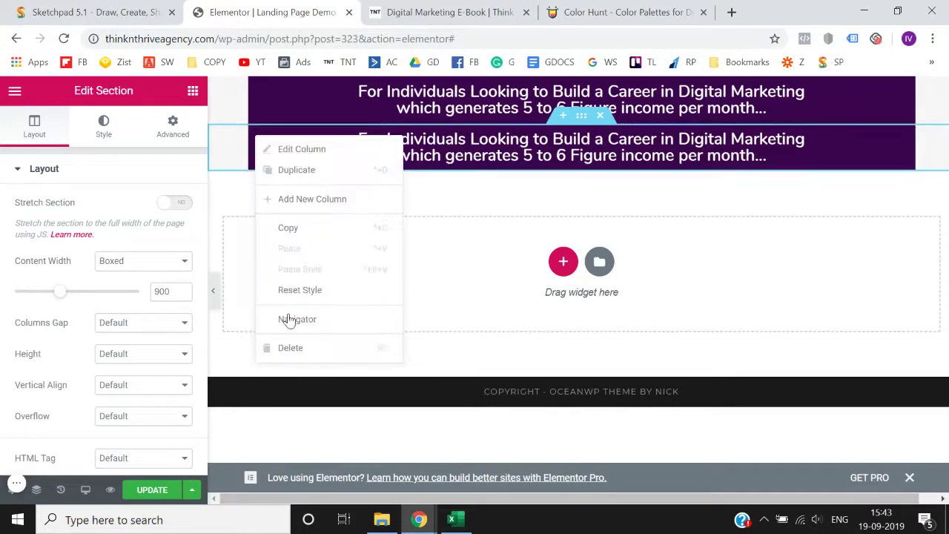
click(291, 348)
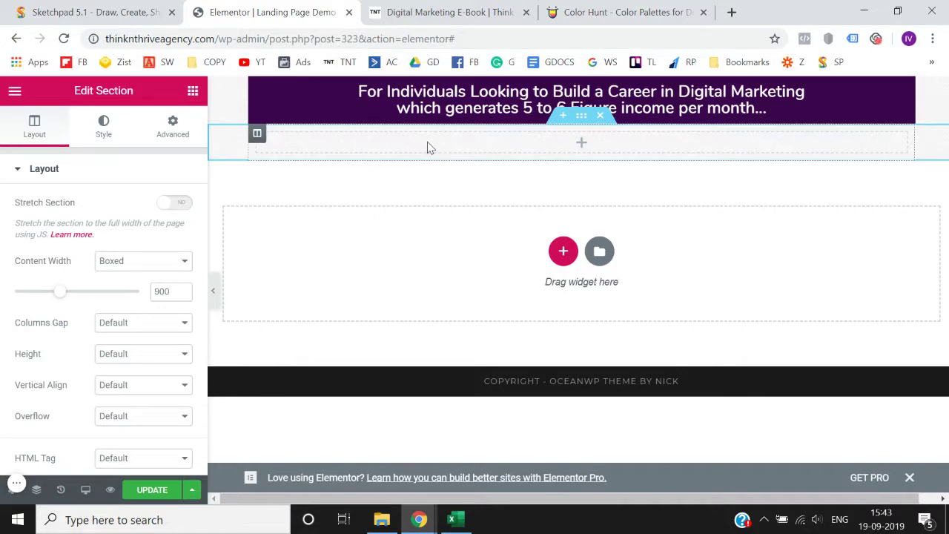
Check what follows the banner on the E-Book page and add an Image widget to the empty section
click(438, 11)
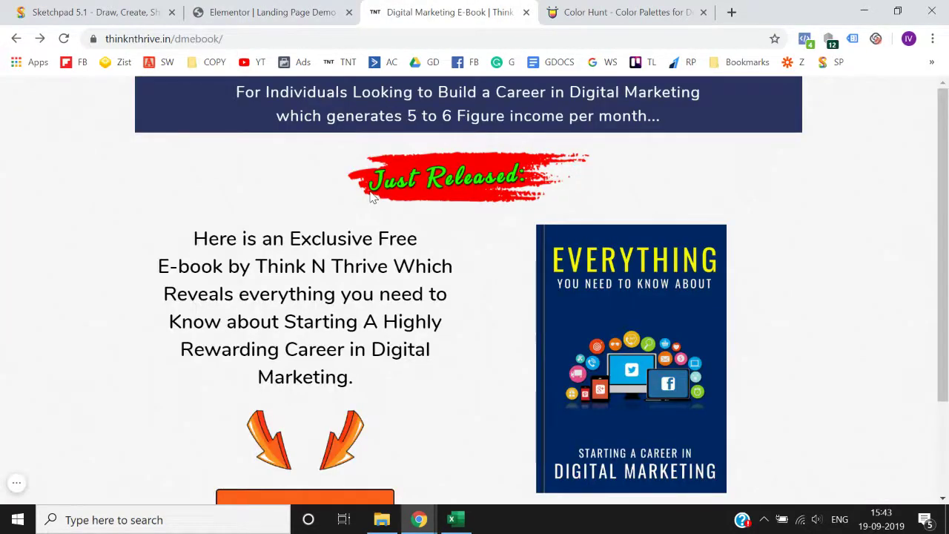
click(297, 9)
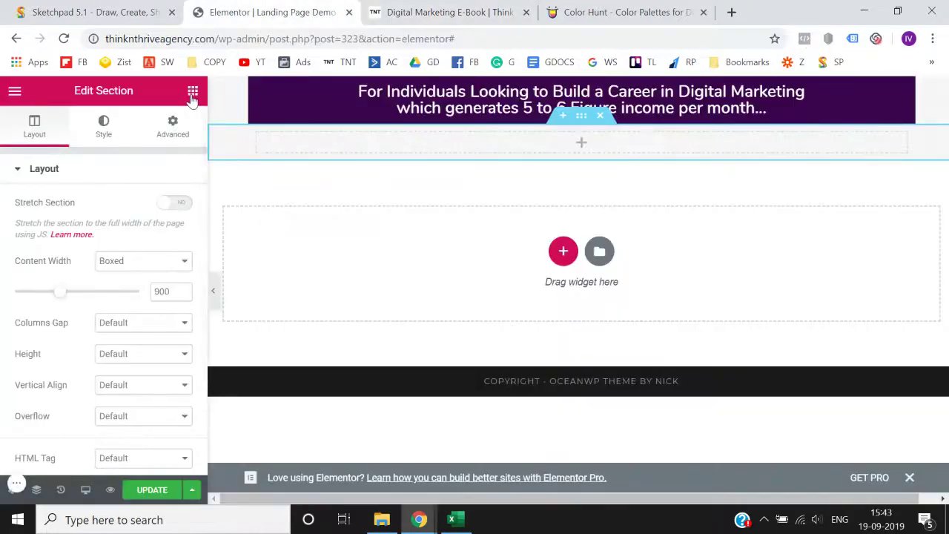
click(192, 92)
text(ima)
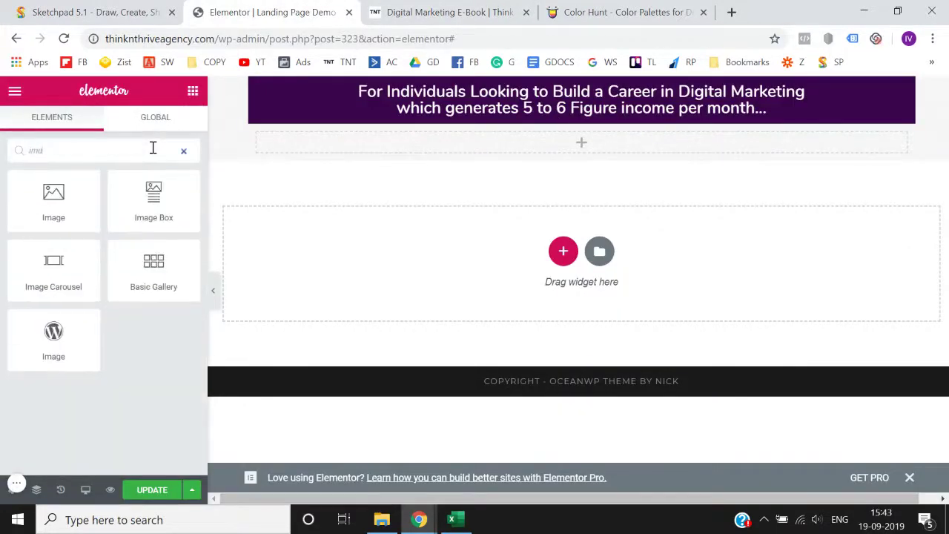
drag(48, 198, 588, 149)
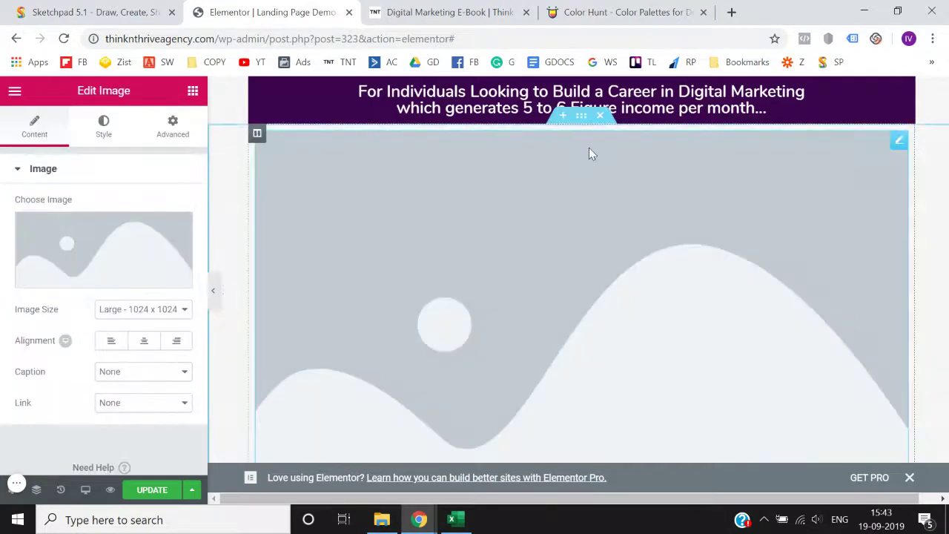
Insert Just-relesed-1-1.png from the media library into the Image widget
scroll(92, 244, down, 1)
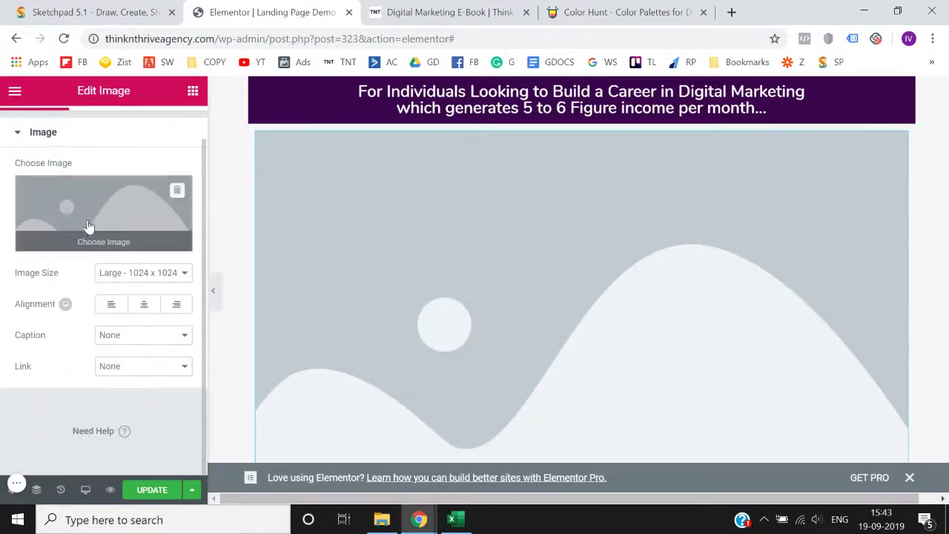
click(103, 244)
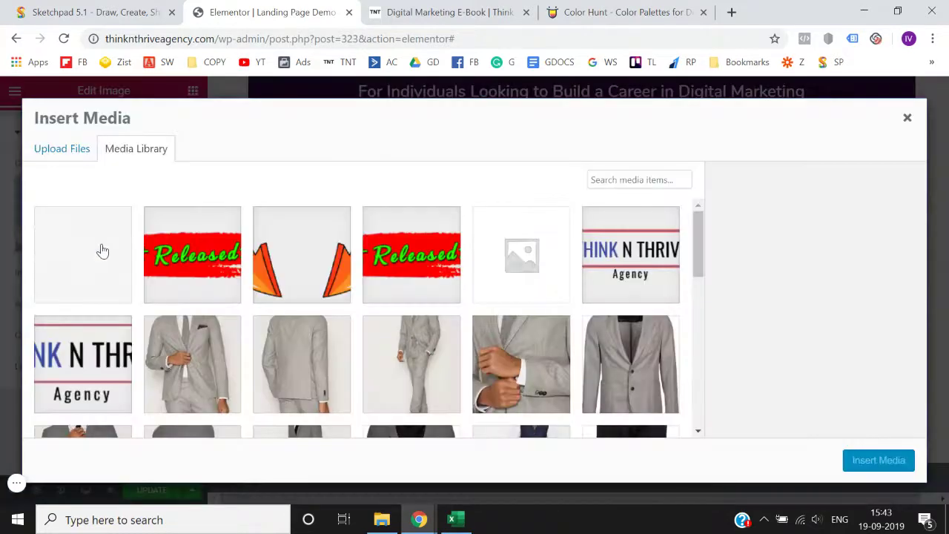
click(193, 263)
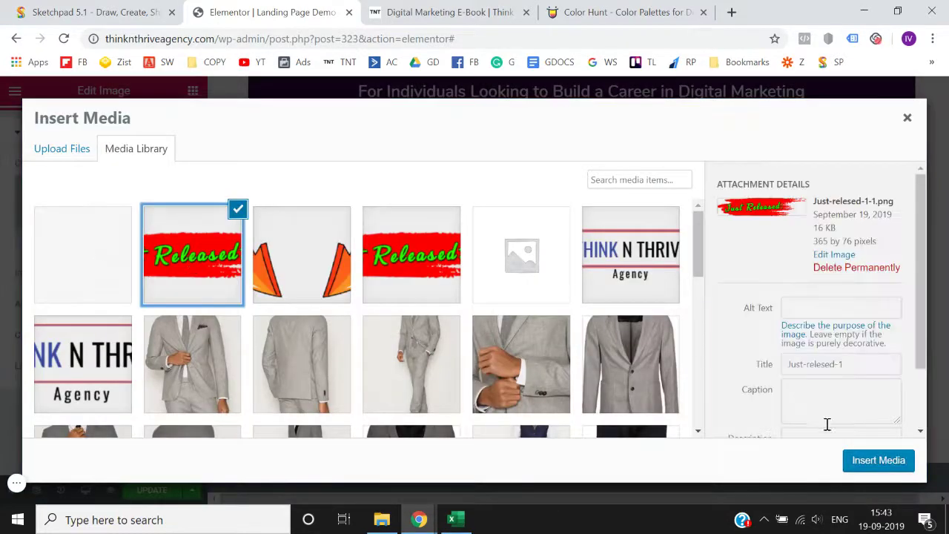
click(854, 454)
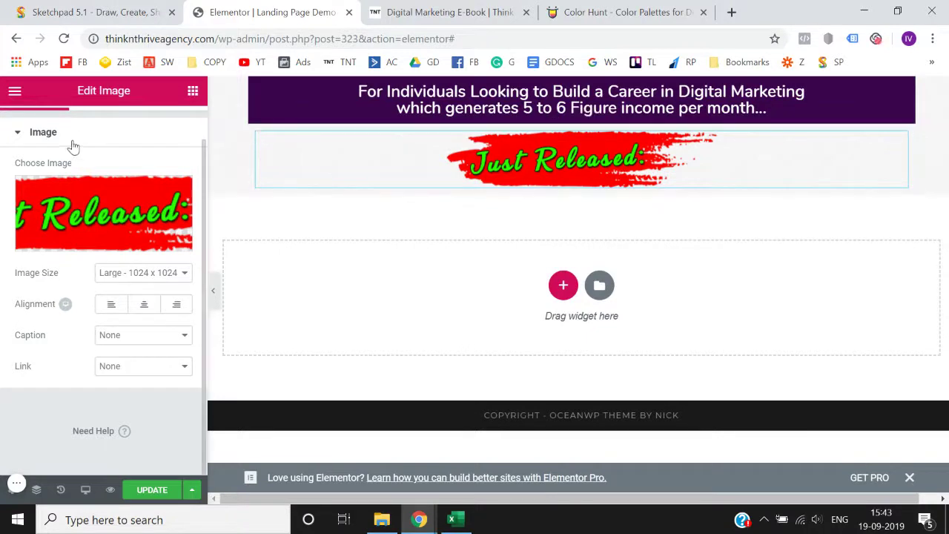
Set the Just Released image's width to 25% and, with the padding values unlinked, its top padding to 10 px
click(104, 136)
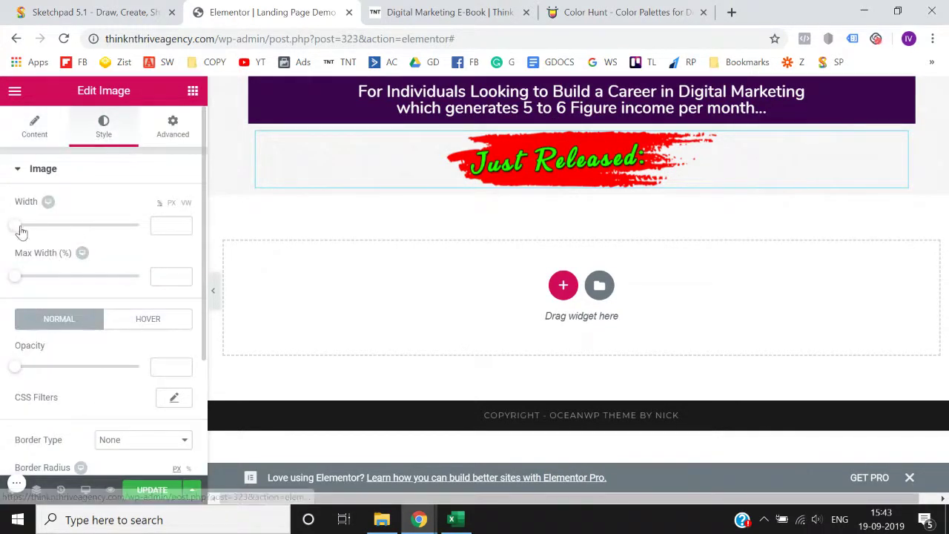
drag(17, 228, 50, 237)
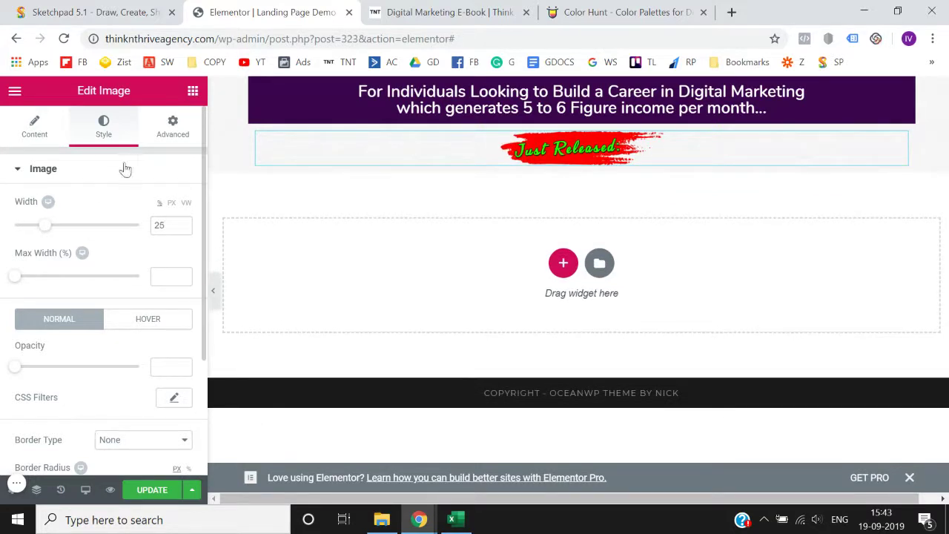
click(160, 142)
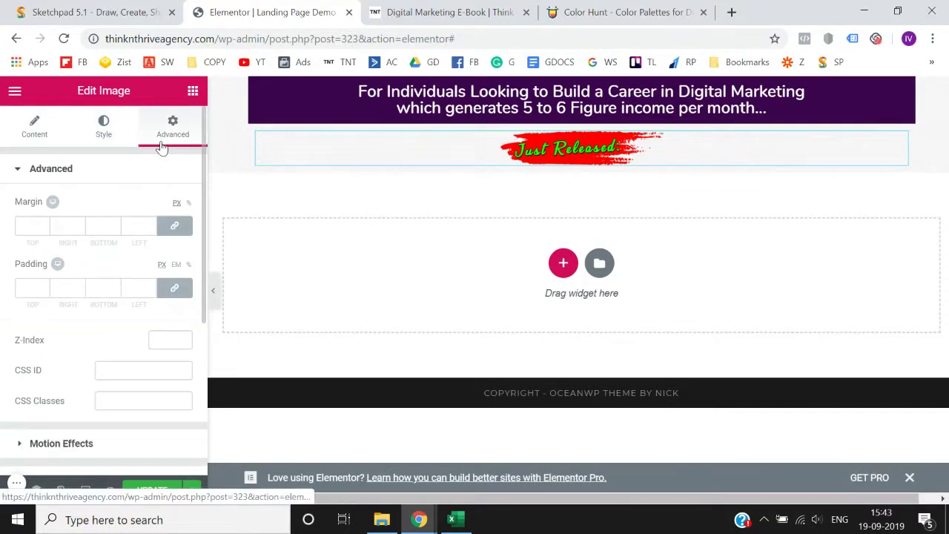
click(174, 295)
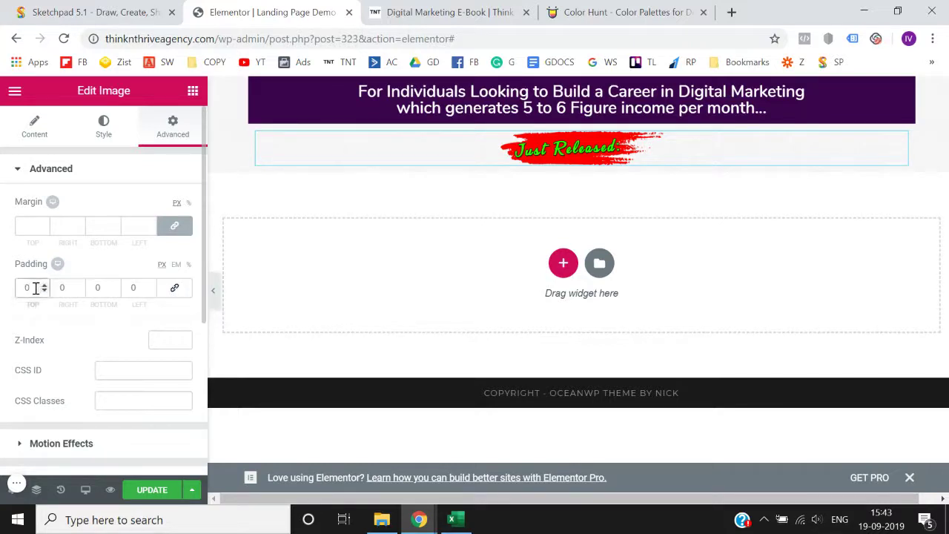
text(10)
click(1, 293)
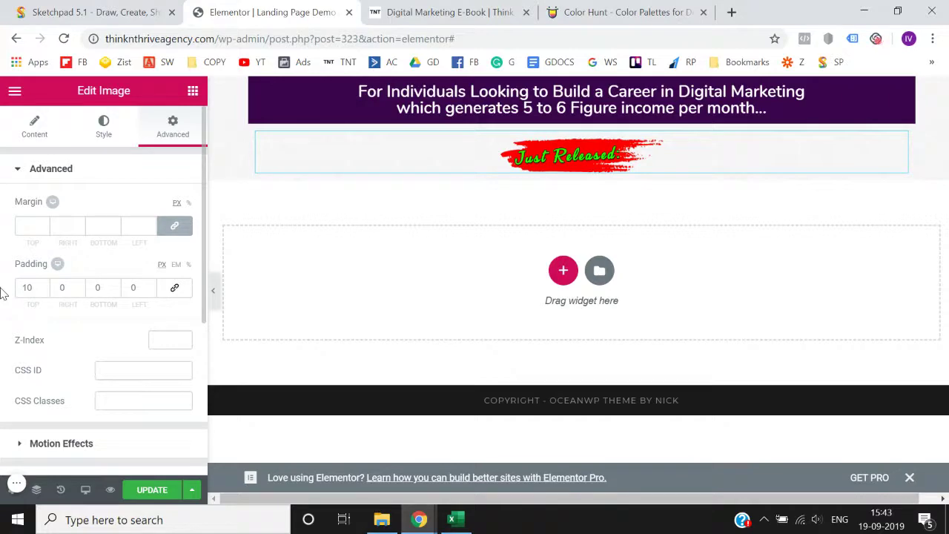
Review the E-Book page's two-column area, then duplicate the Just Released section in Elementor and empty the copy by deleting its column
click(437, 12)
scroll(363, 322, down, 2)
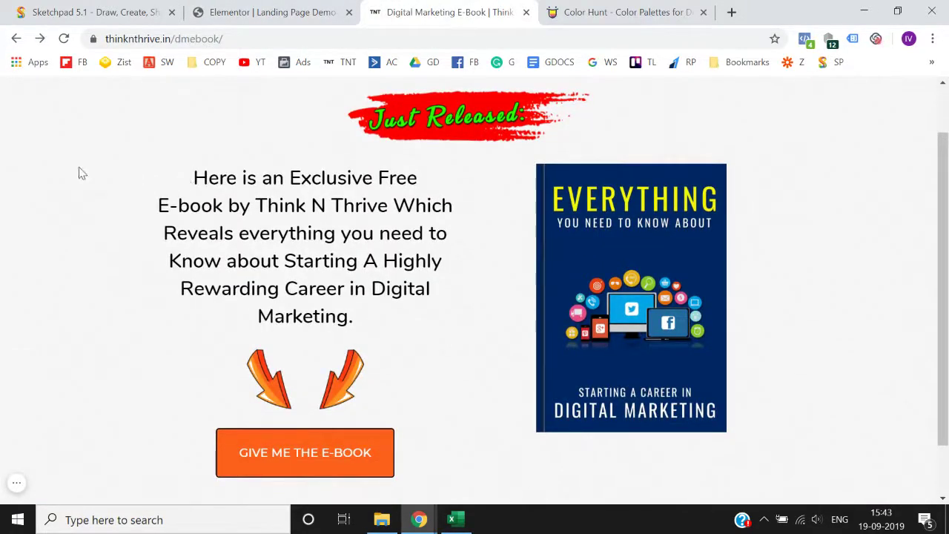
drag(70, 174, 660, 176)
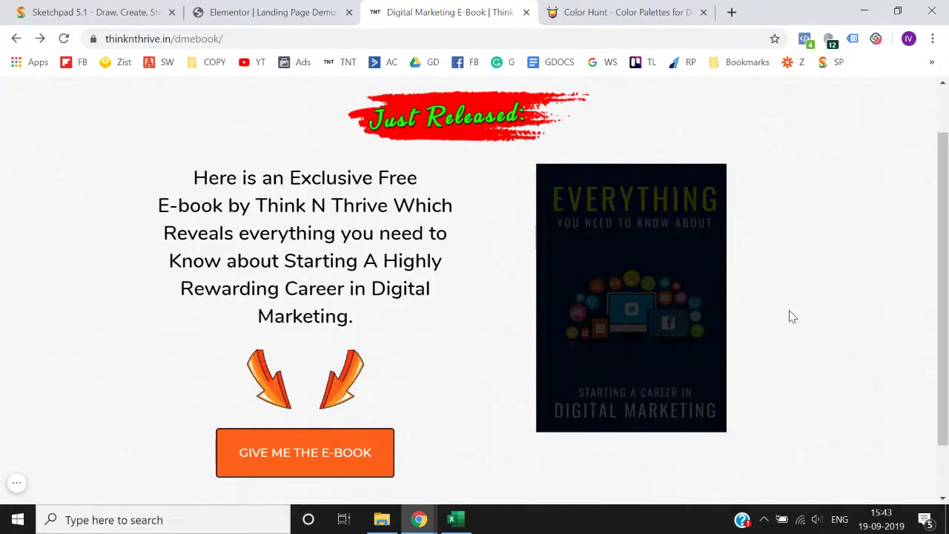
click(792, 317)
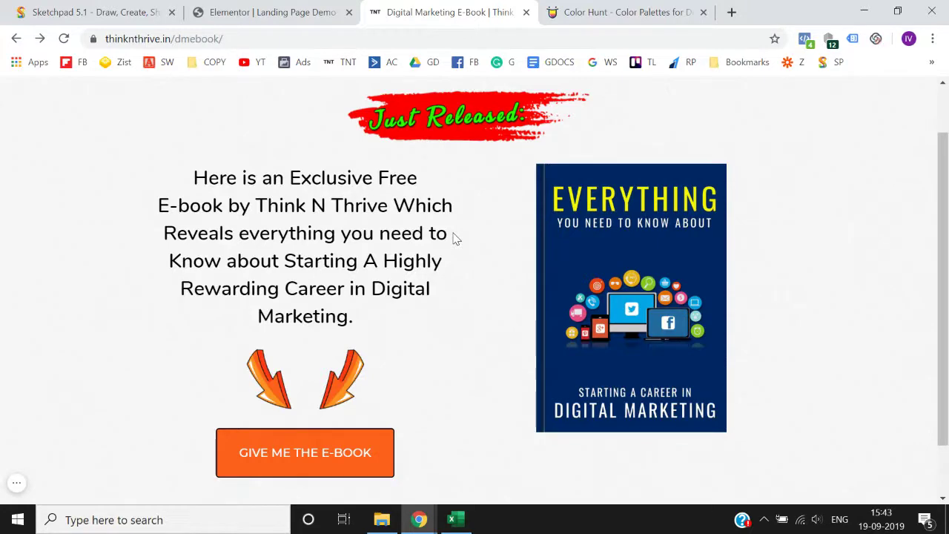
click(297, 12)
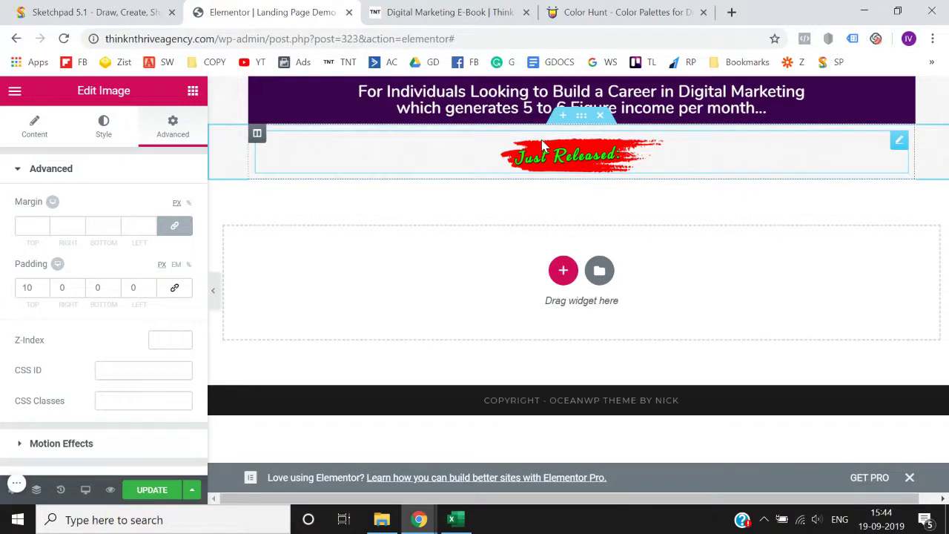
right_click(583, 117)
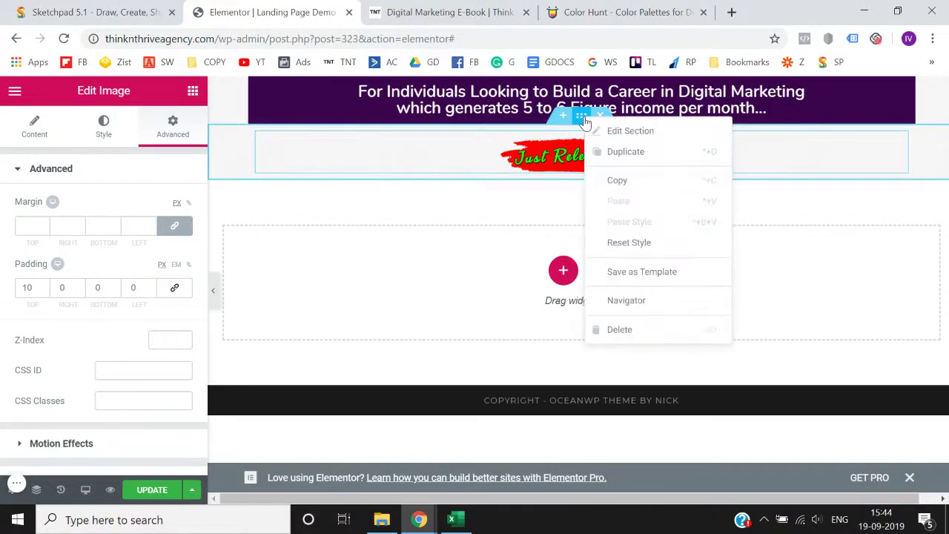
click(608, 151)
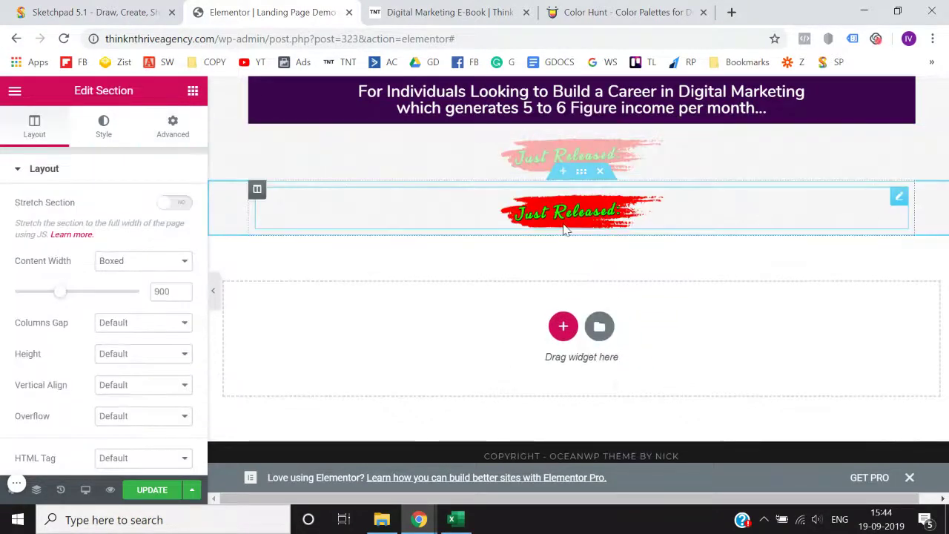
right_click(257, 194)
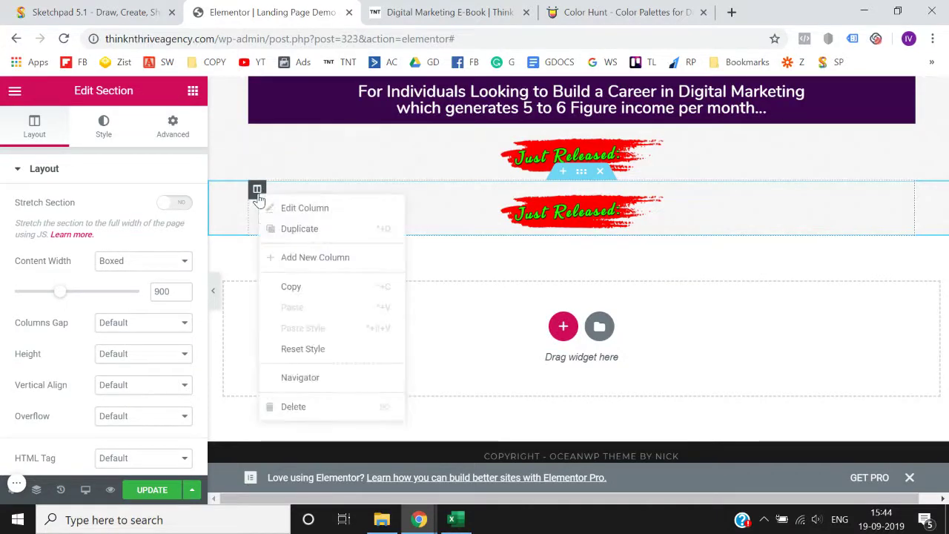
click(314, 411)
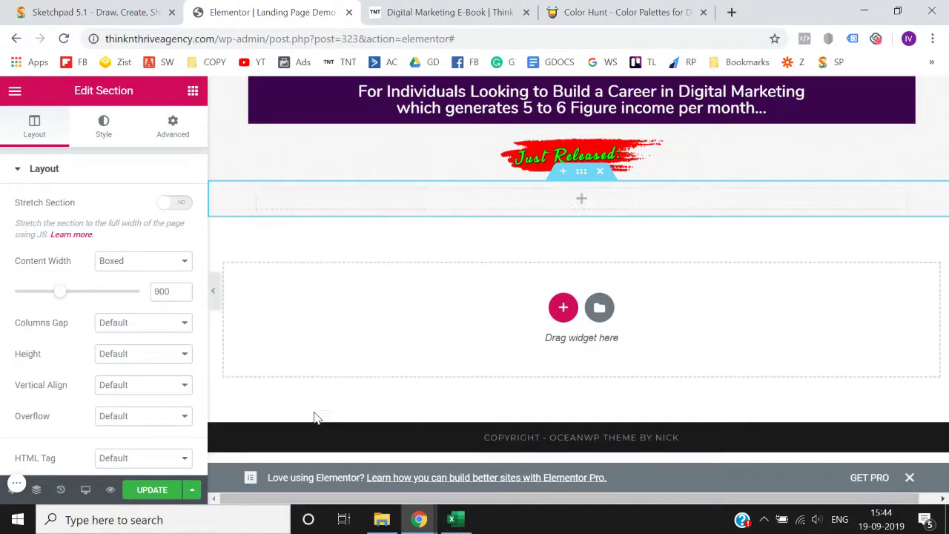
Add a two-column Inner Section to the empty section below the Just Released image and compare it with the E-Book page
click(193, 91)
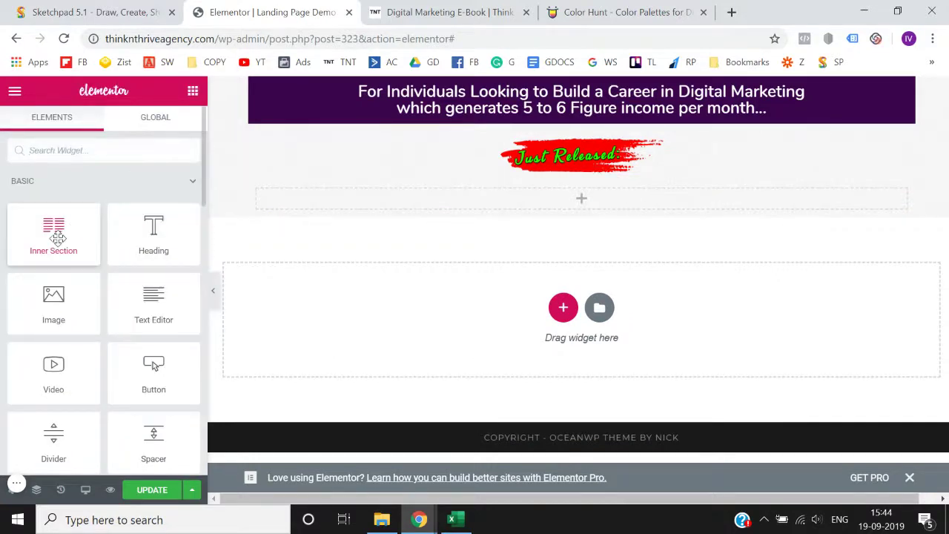
drag(58, 237, 575, 205)
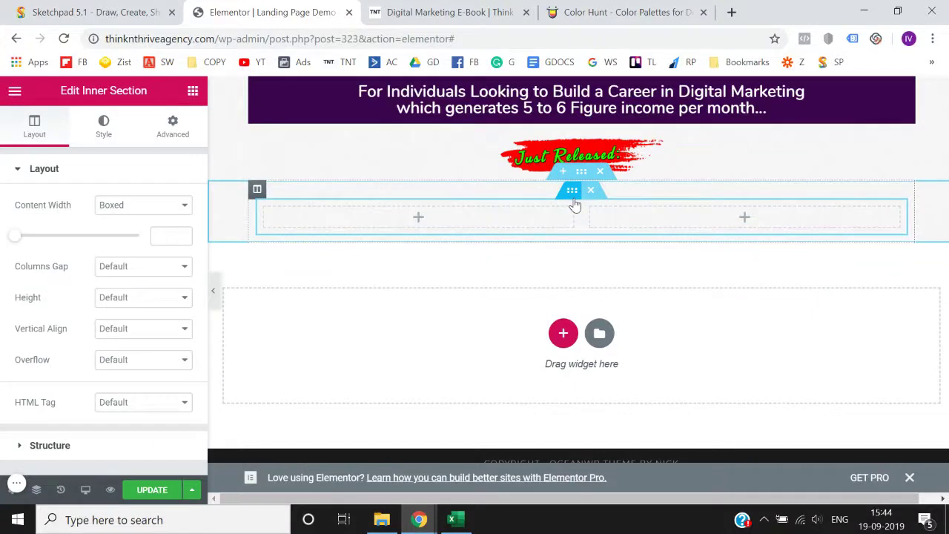
click(445, 11)
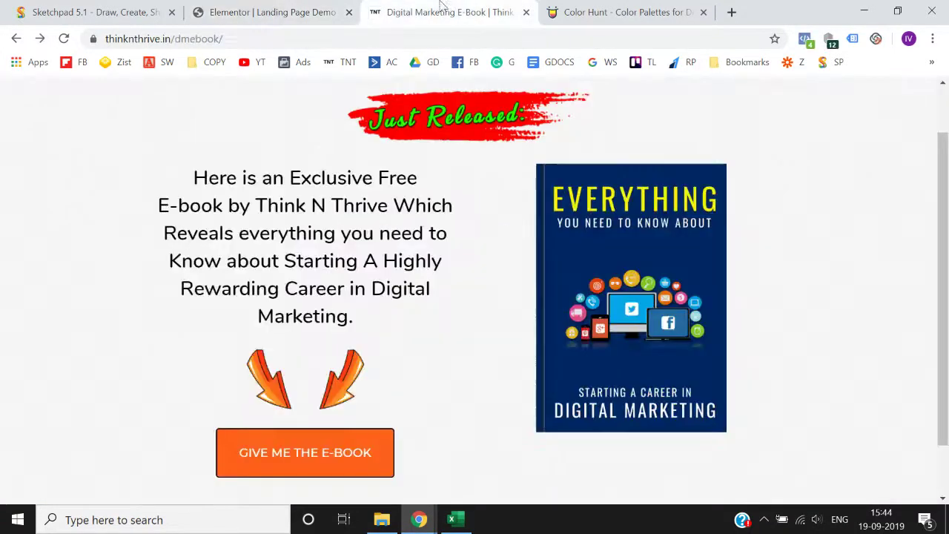
click(282, 12)
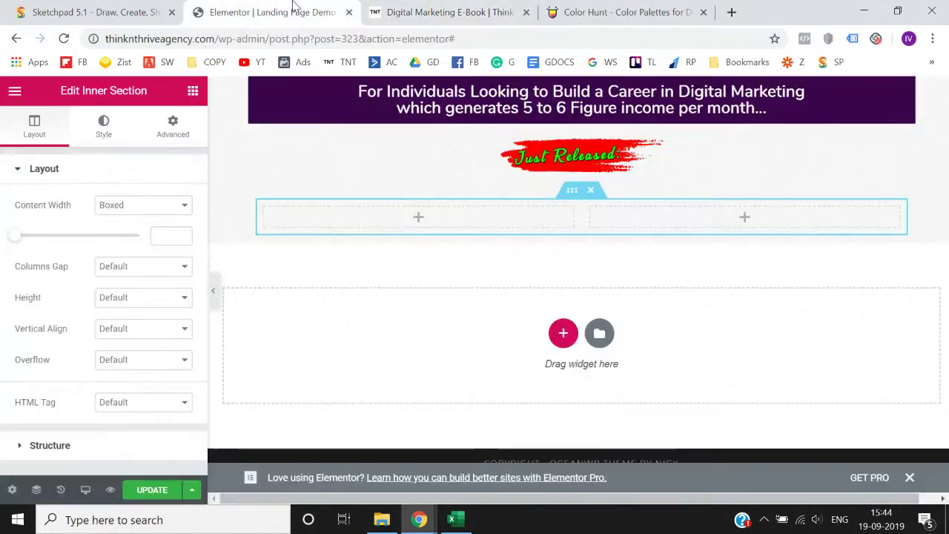
Open the E-Book page's book cover image in its own tab and save it to the Desktop as book-600x849
click(434, 10)
scroll(593, 259, down, 1)
right_click(575, 228)
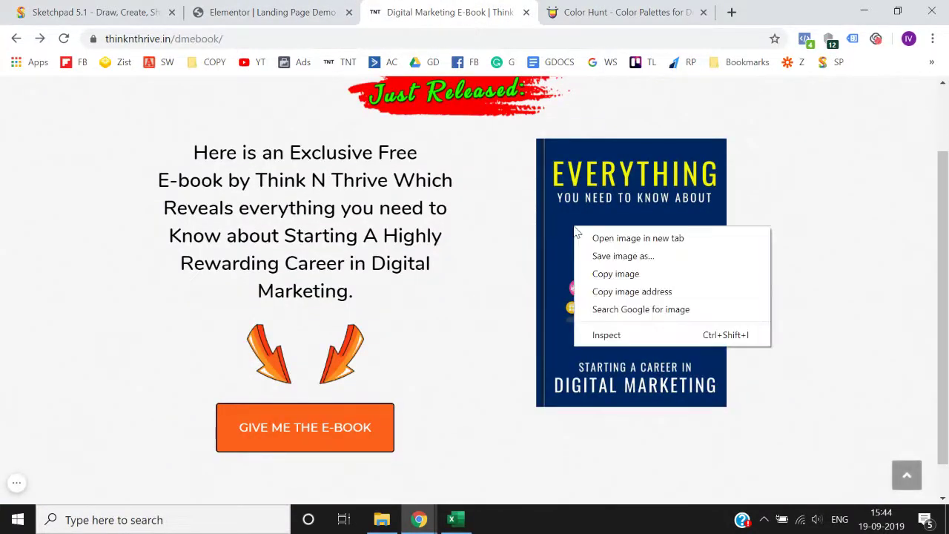
click(596, 239)
key(ctrl+Tab)
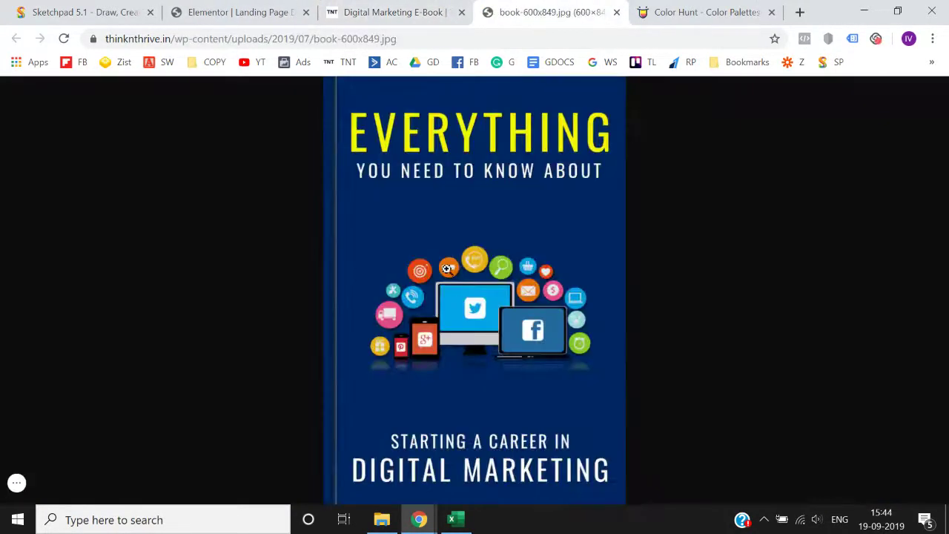
right_click(446, 269)
click(473, 300)
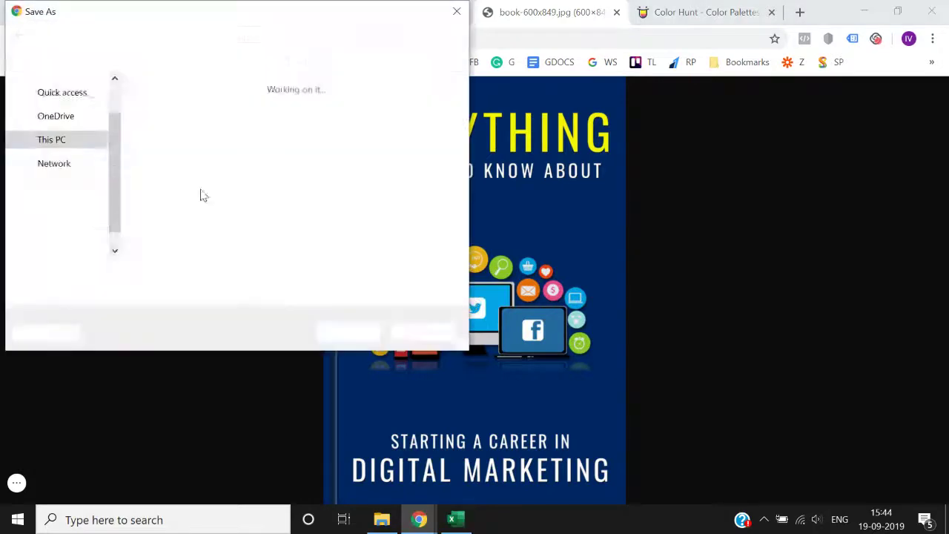
click(64, 119)
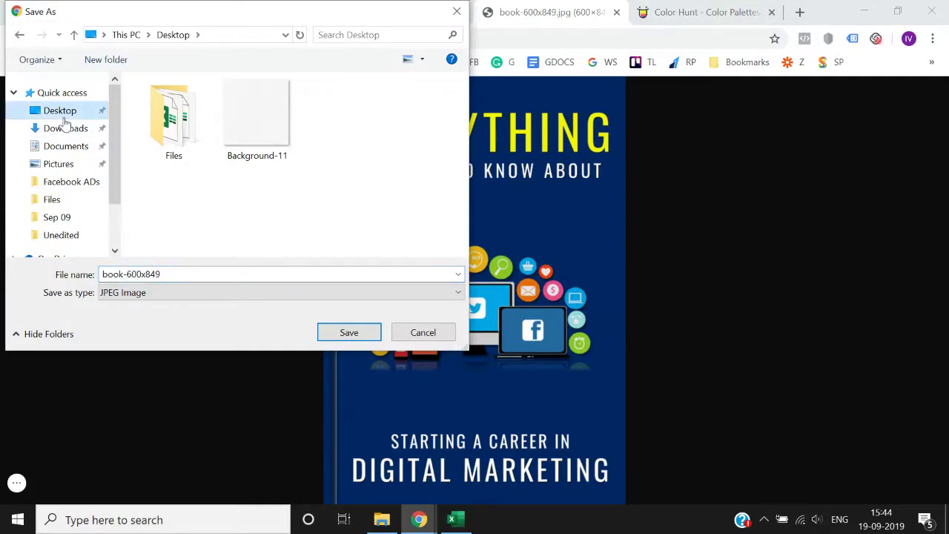
click(373, 333)
Return to the Elementor page and add an Image widget to the inner section's right column
click(347, 6)
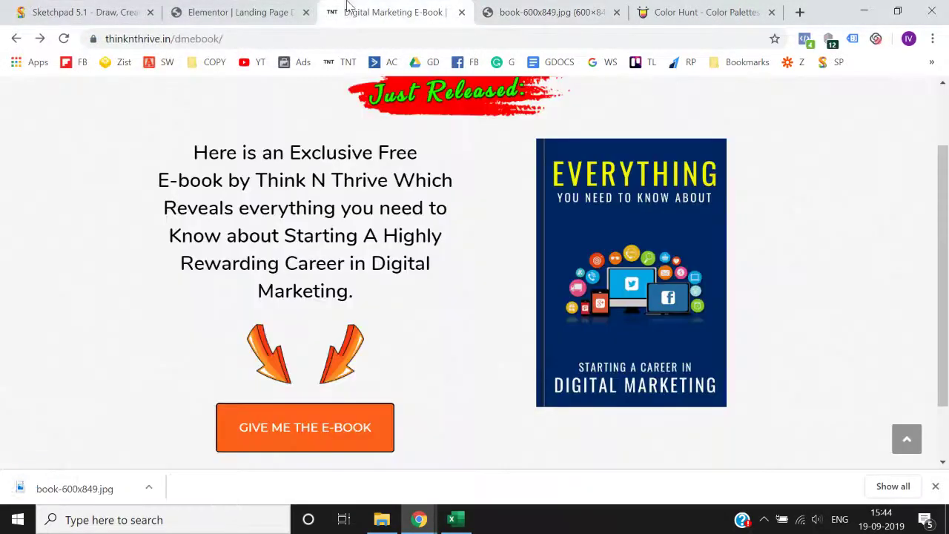
click(237, 10)
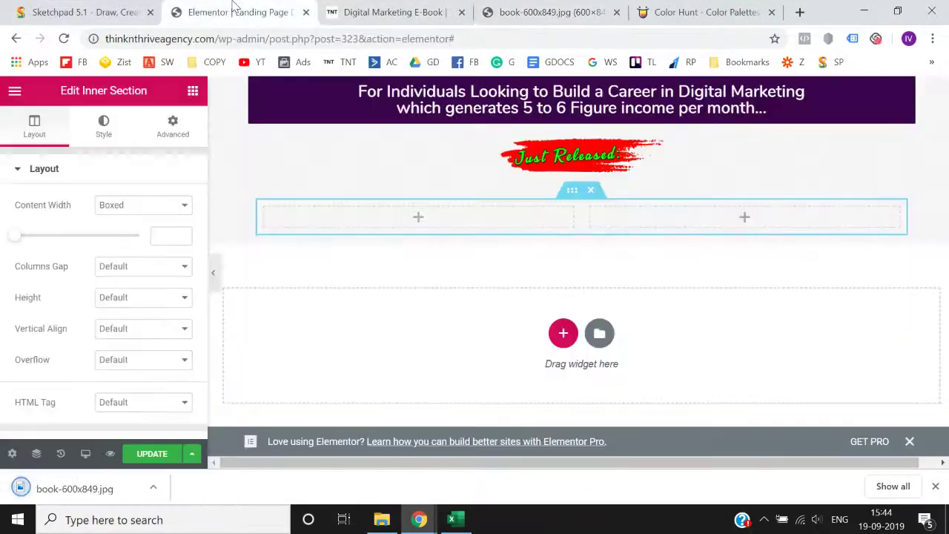
click(712, 219)
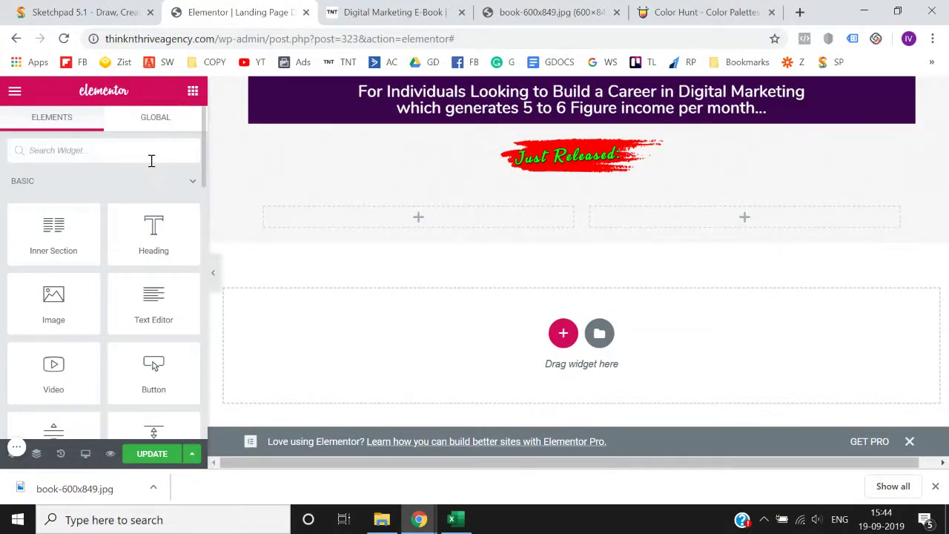
text(ima)
drag(54, 196, 745, 213)
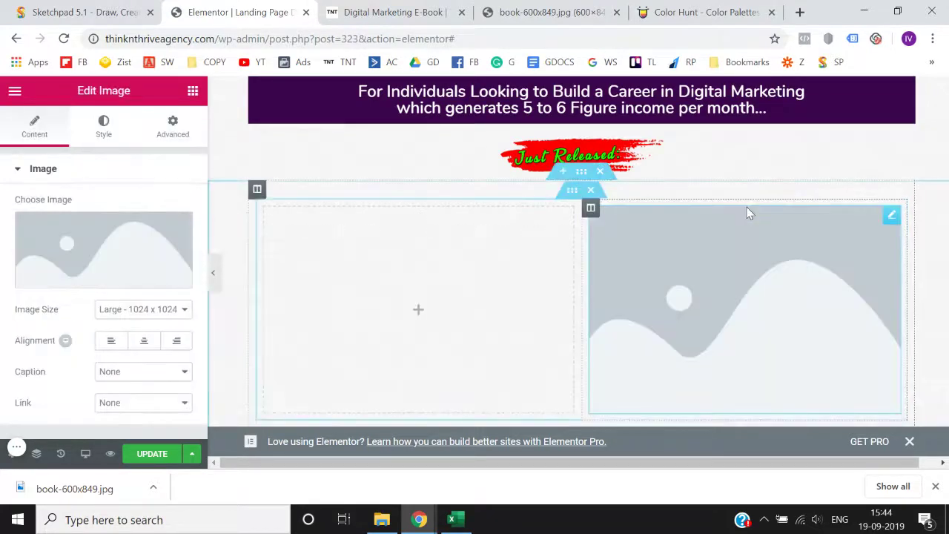
Upload book-600x849.jpg from the Desktop, insert it into the Image widget and dismiss the browser's downloads bar
click(122, 243)
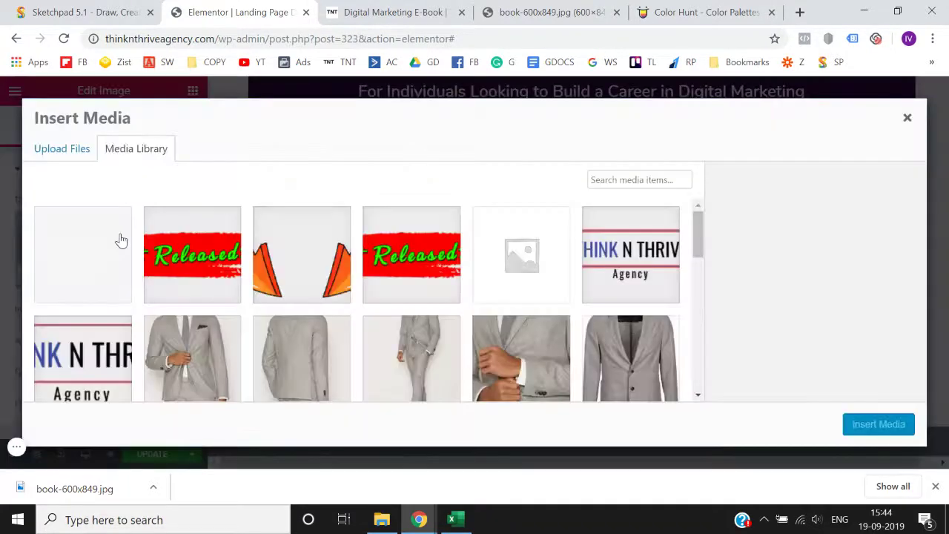
click(63, 152)
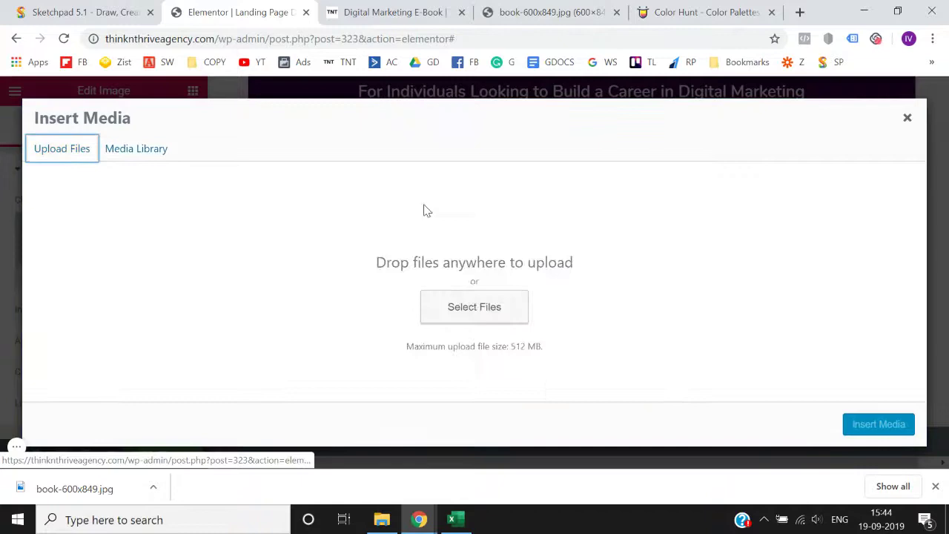
click(477, 320)
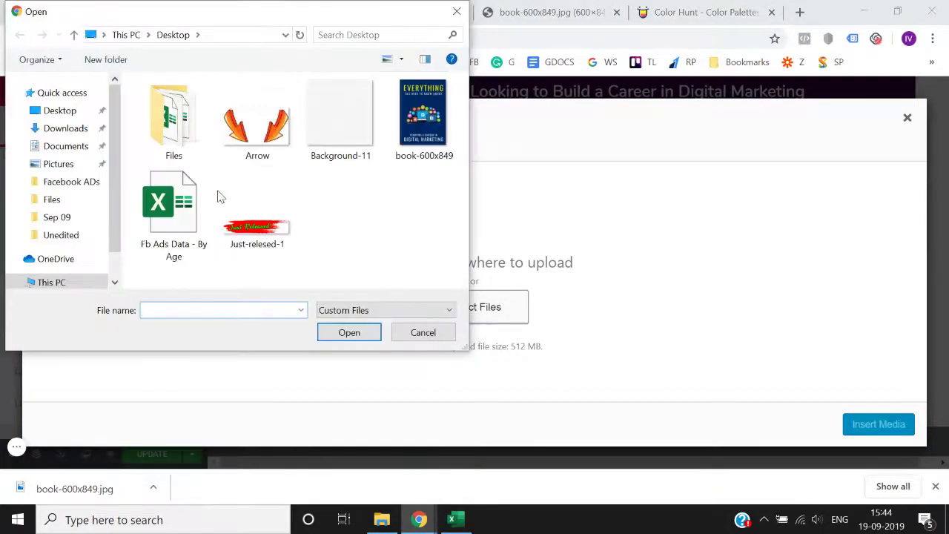
double_click(404, 161)
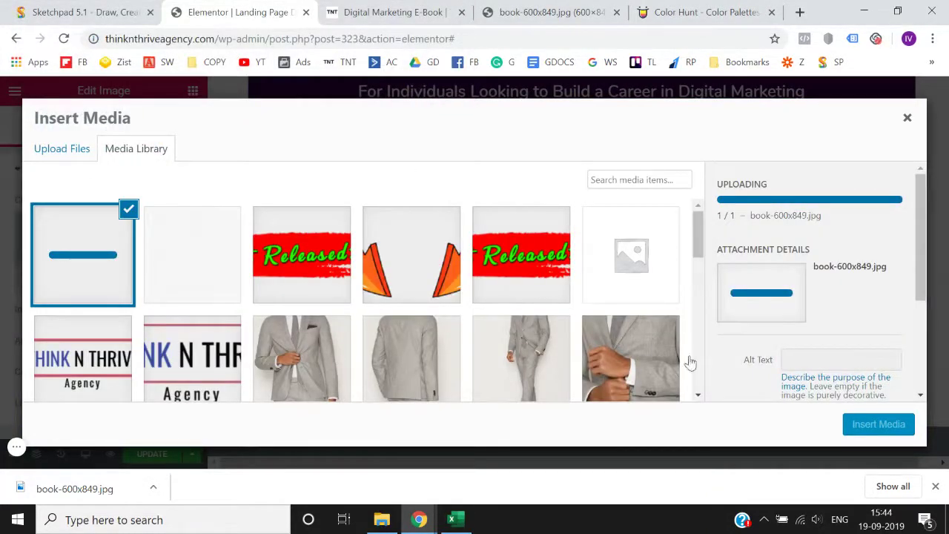
click(877, 424)
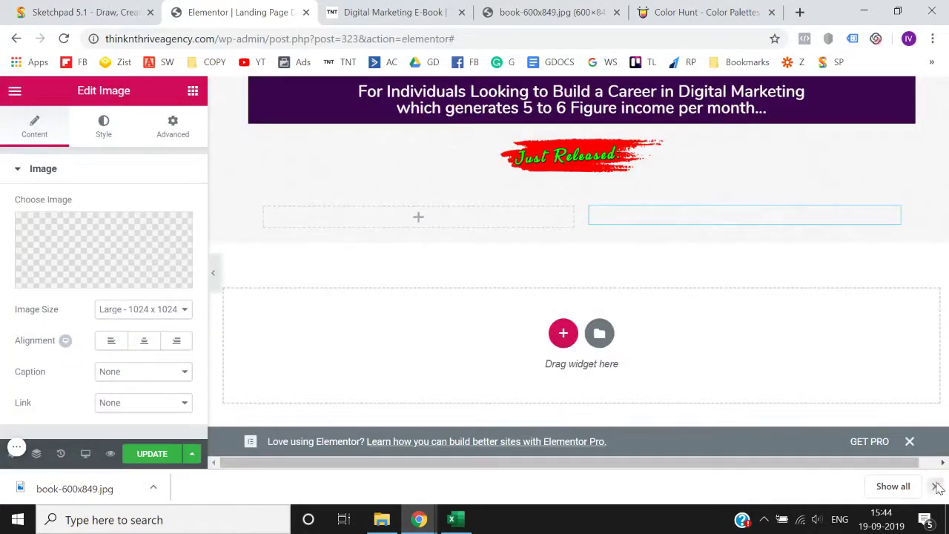
click(936, 487)
Review the inserted book cover at full size and reduce its width to 54%
scroll(660, 296, down, 3)
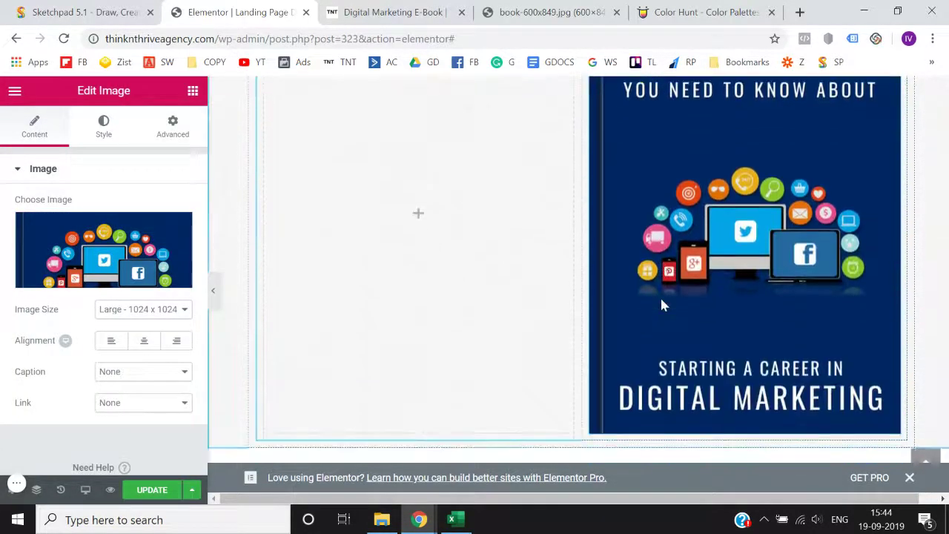
scroll(660, 300, up, 3)
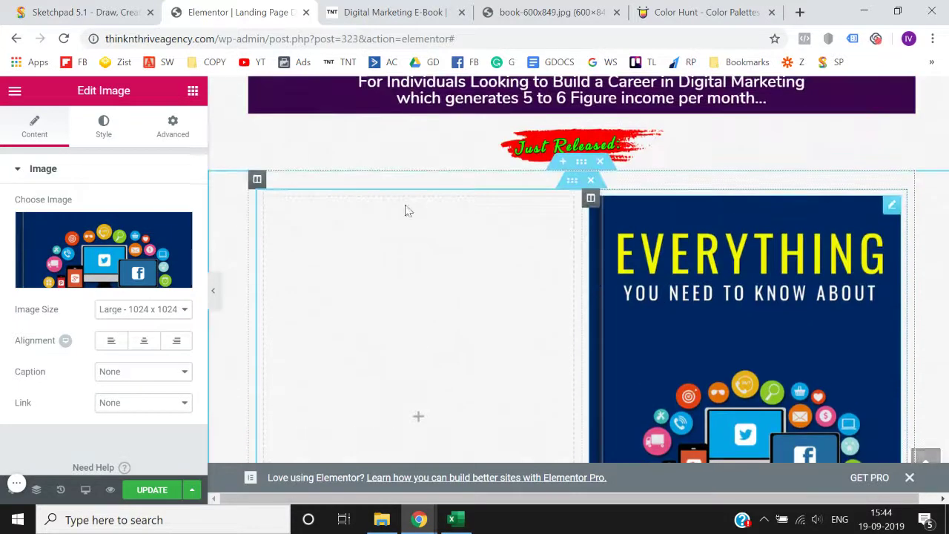
click(104, 129)
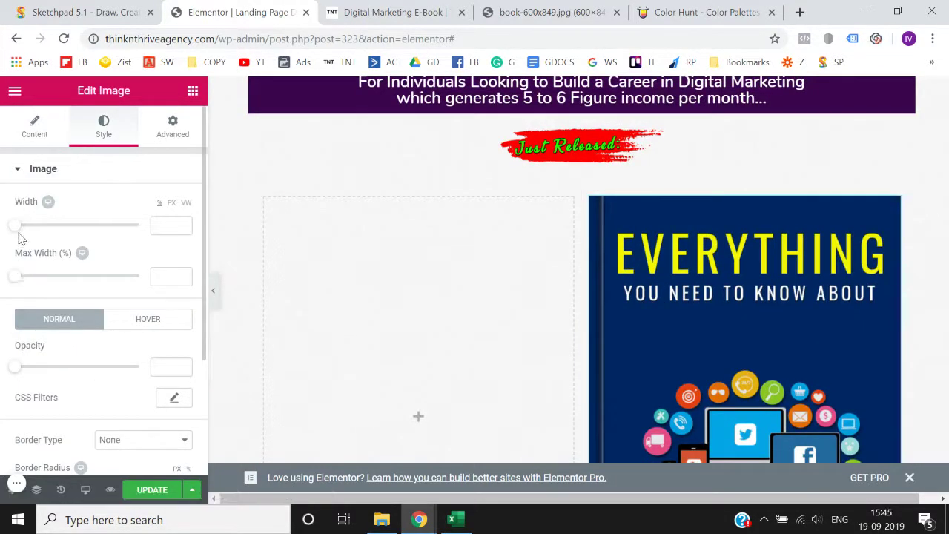
drag(19, 232, 86, 230)
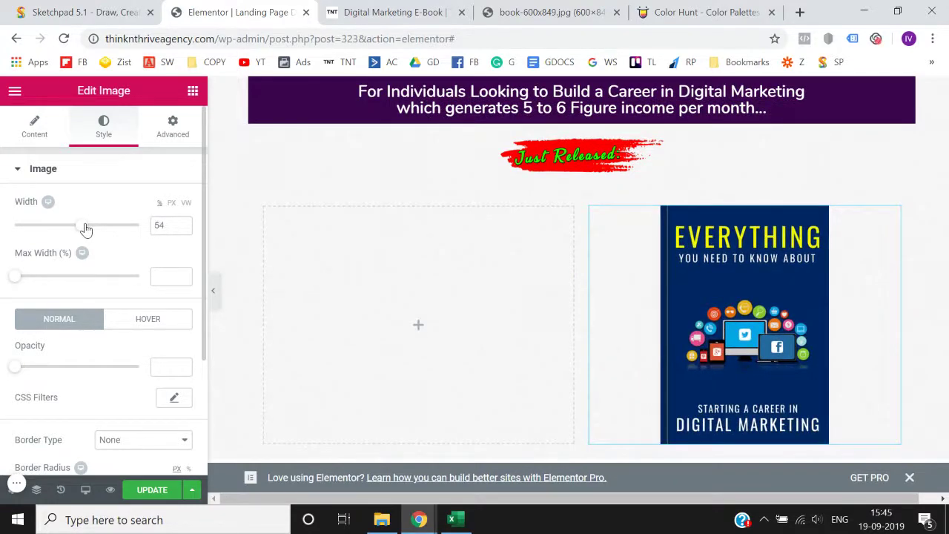
Copy the "Here is an Exclusive Free E-book by Think N Thrive" text from the E-Book page and return to Elementor
click(436, 10)
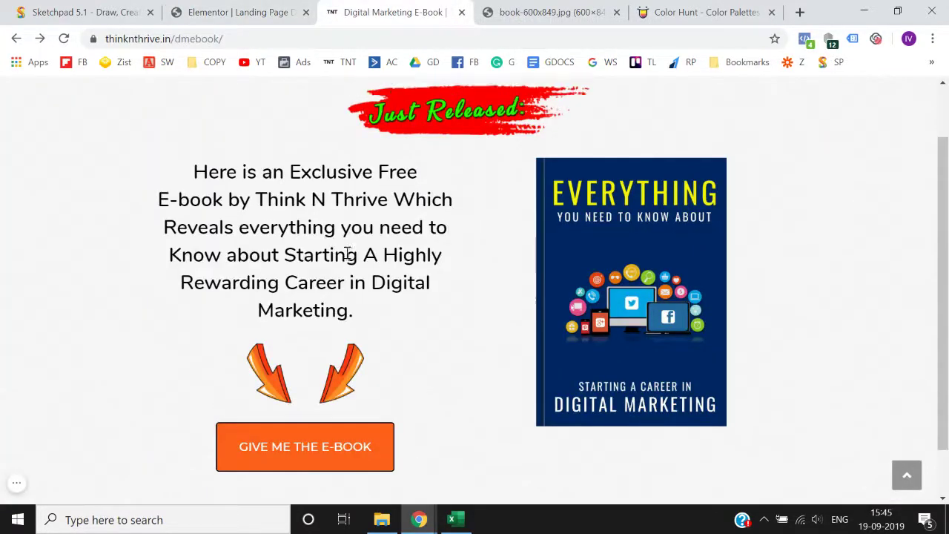
scroll(347, 254, up, 1)
drag(190, 229, 376, 367)
key(ctrl+c)
click(237, 8)
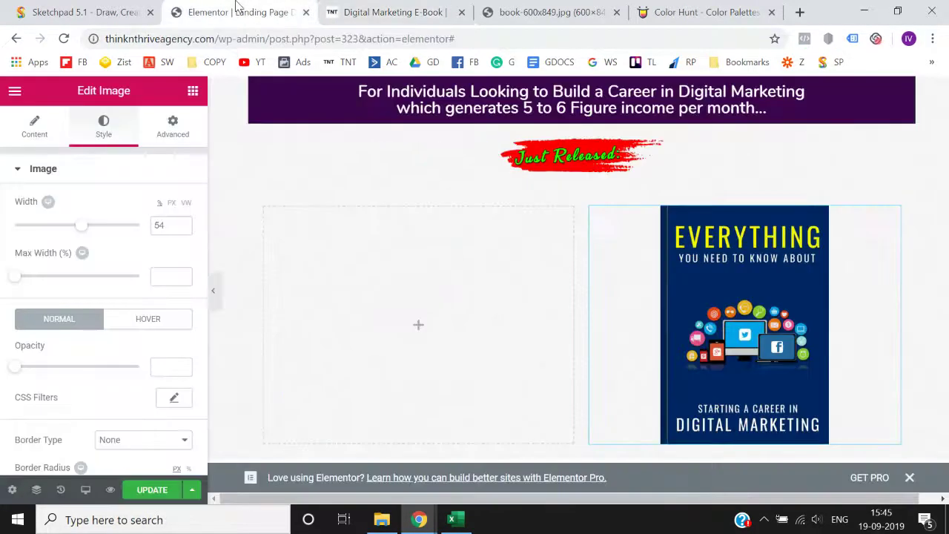
Add a Heading widget to the inner section's left column and replace its title with the copied E-Book text
click(191, 94)
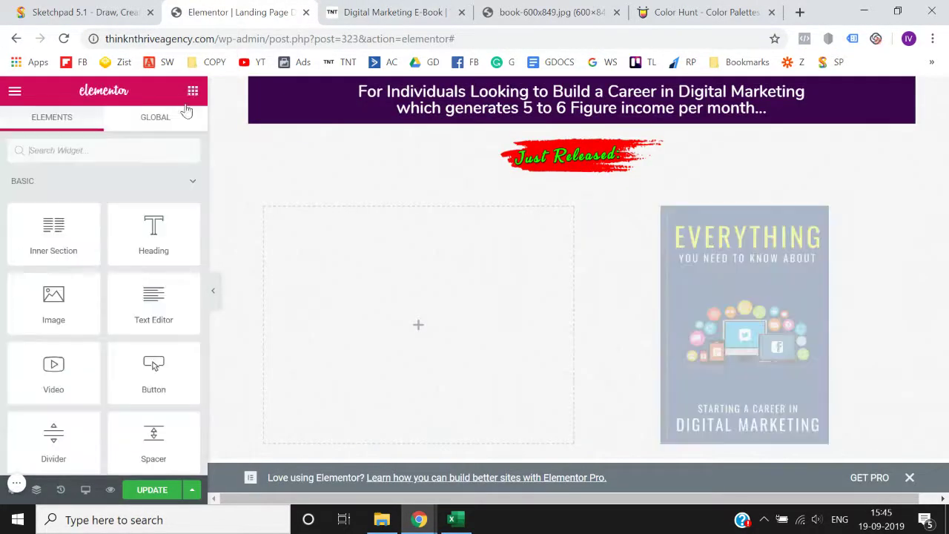
drag(155, 215, 393, 296)
triple_click(118, 235)
key(BackSpace)
key(ctrl+v)
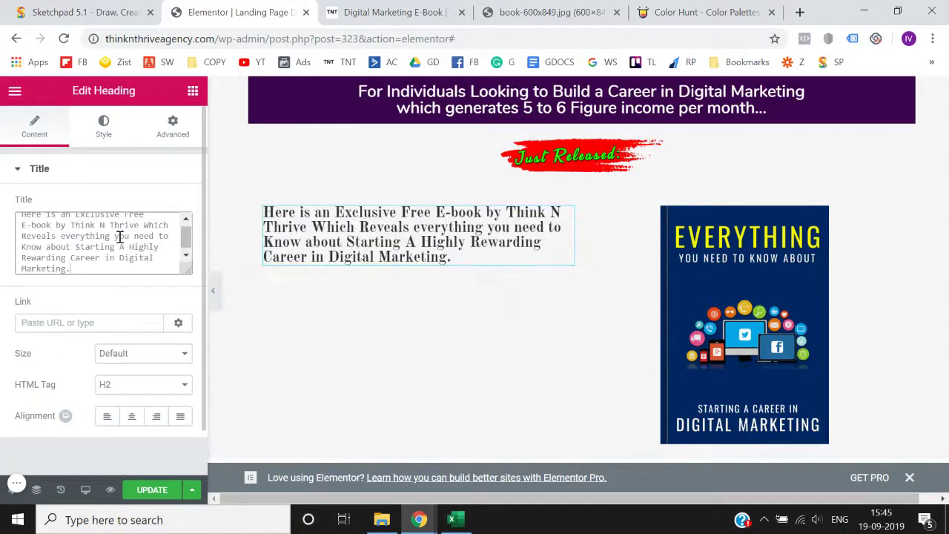
Set the font family of the left-column heading to Nunito
click(104, 133)
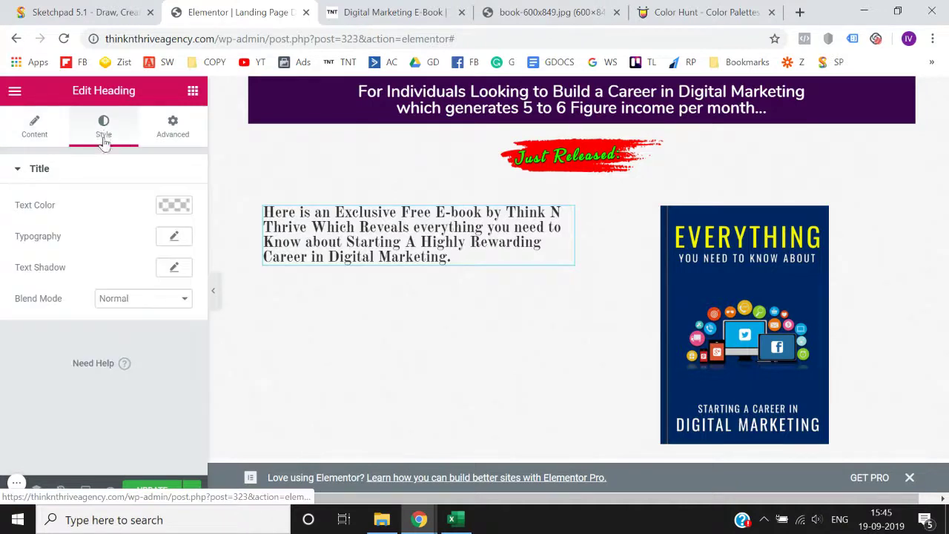
click(178, 238)
click(146, 285)
text(nuni)
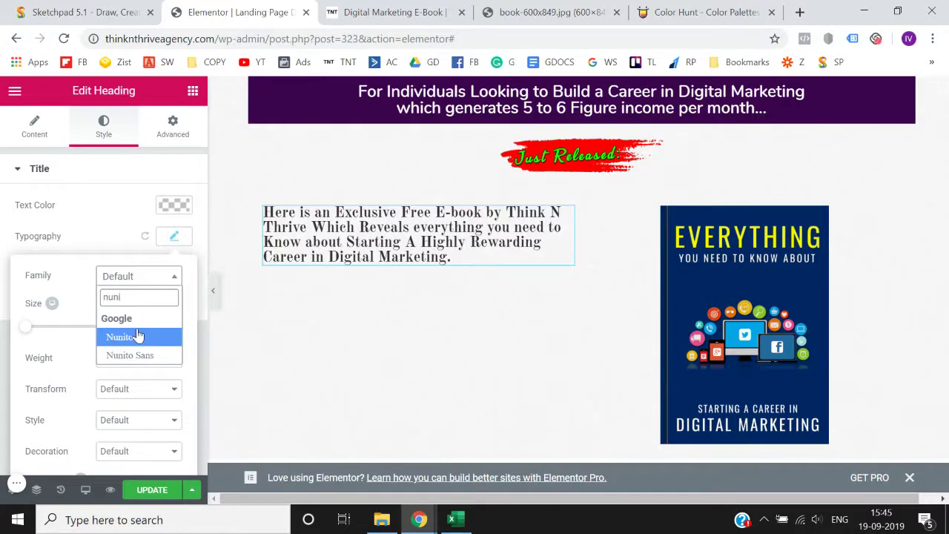
click(137, 336)
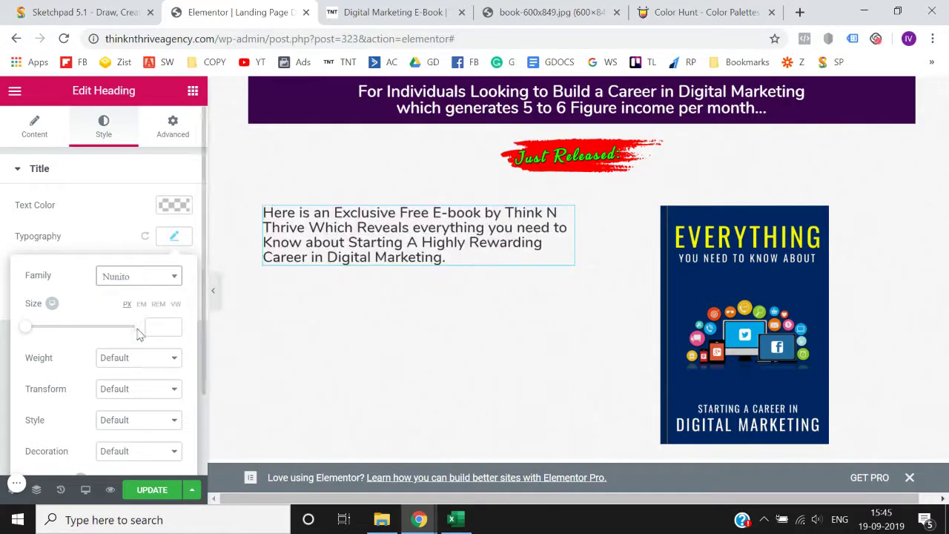
Try several font sizes for the left-column heading and settle on 27 px
click(172, 327)
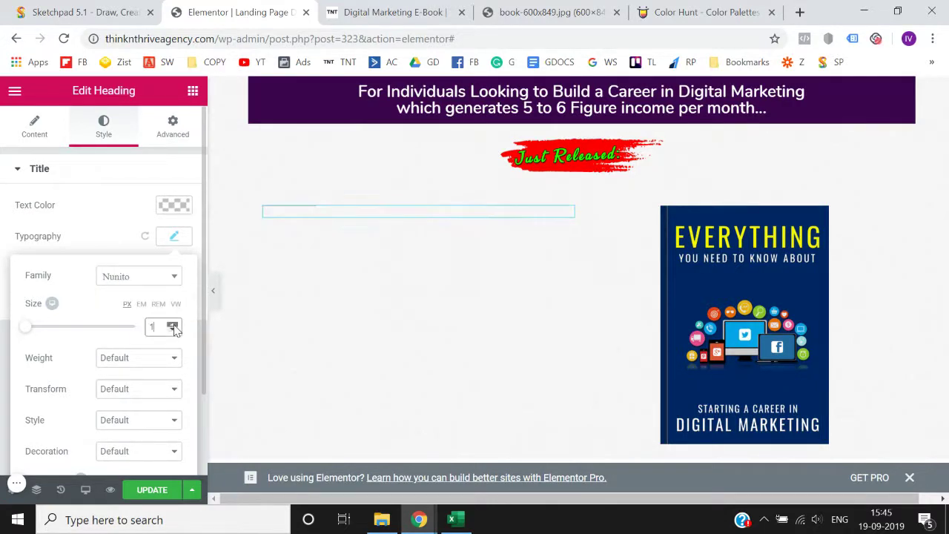
click(173, 327)
click(173, 326)
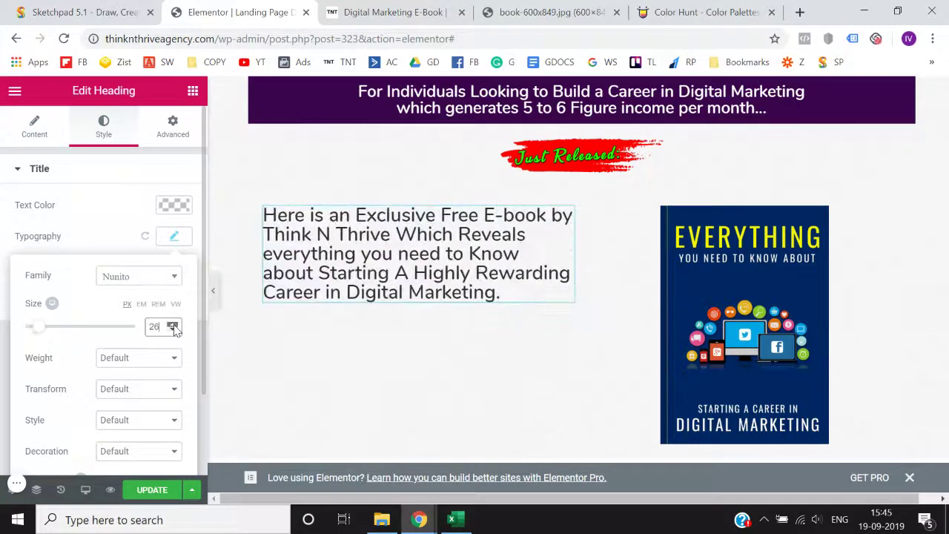
click(173, 327)
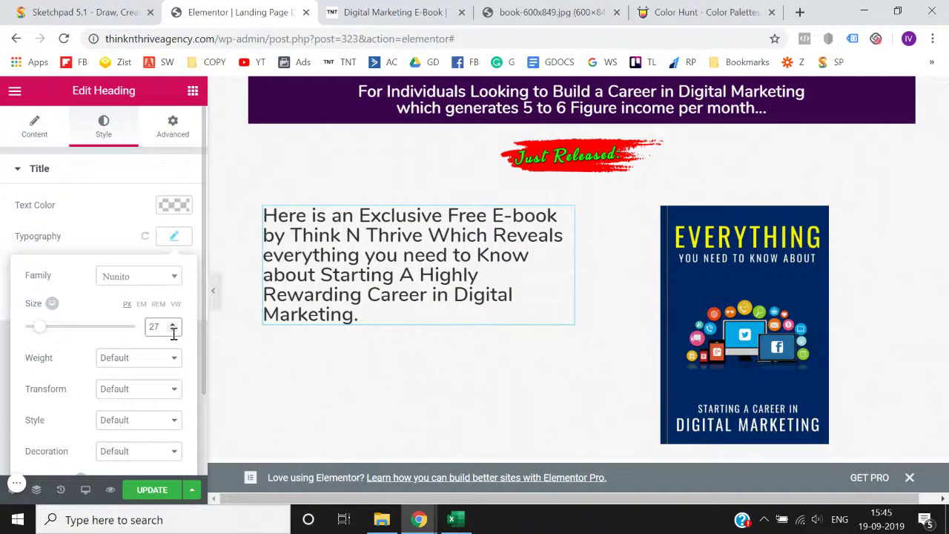
click(173, 327)
click(173, 327)
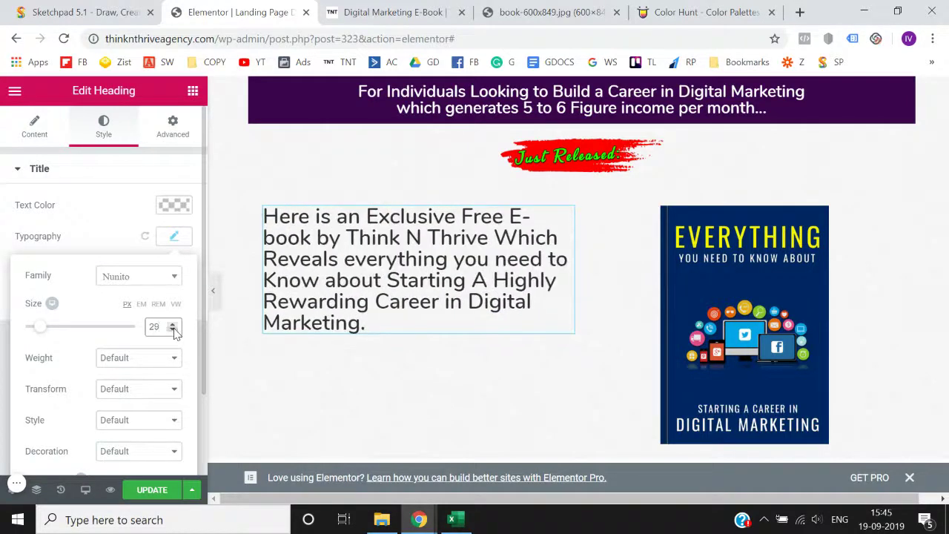
click(173, 330)
click(173, 330)
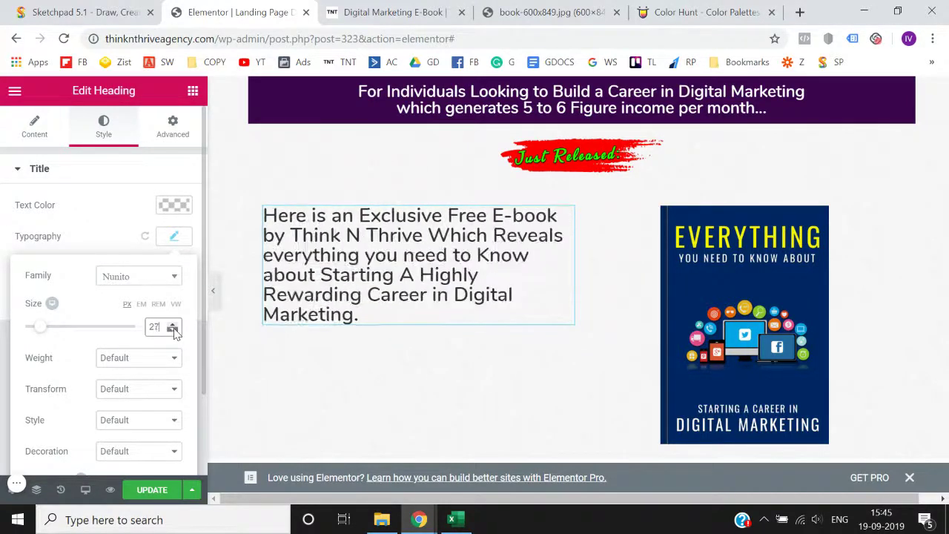
Center the left-column heading text and reopen the heading's style settings
click(37, 128)
click(132, 419)
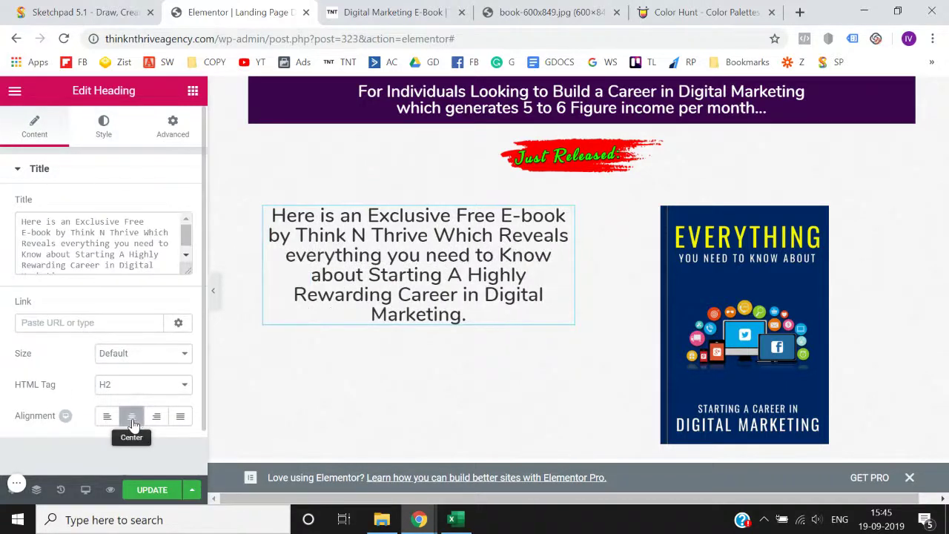
click(104, 130)
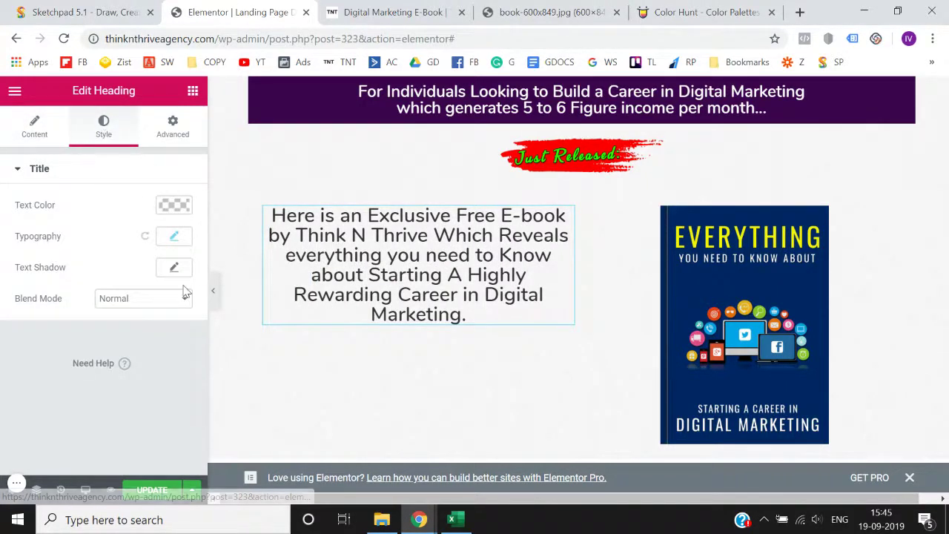
Set the left-column heading's font weight to 400 and its line height to 1.1 em
click(174, 239)
scroll(178, 247, down, 1)
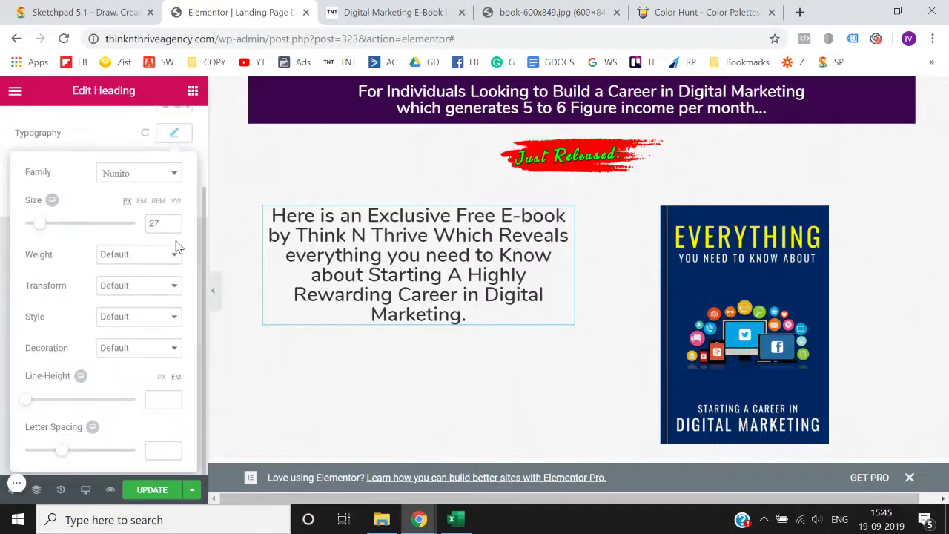
click(165, 256)
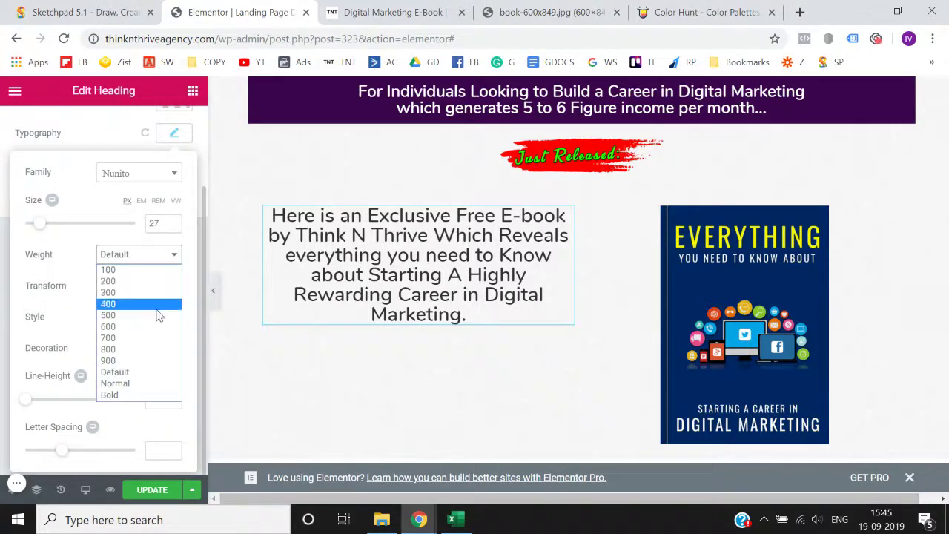
key(Escape)
key(4)
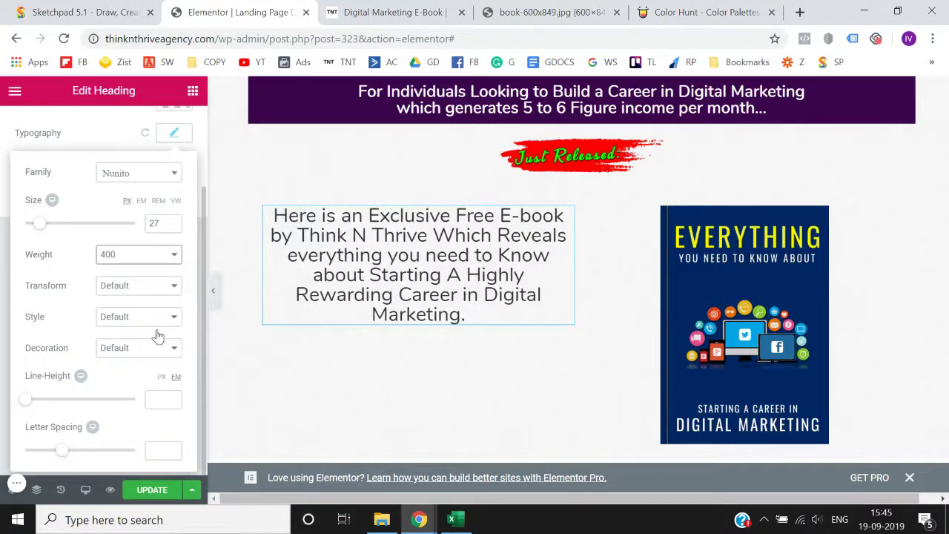
click(175, 399)
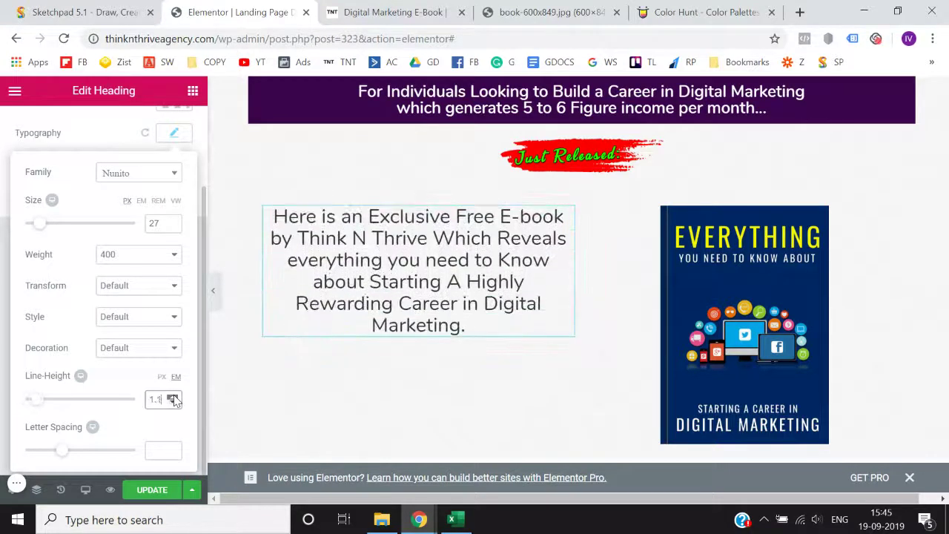
click(174, 402)
click(1, 347)
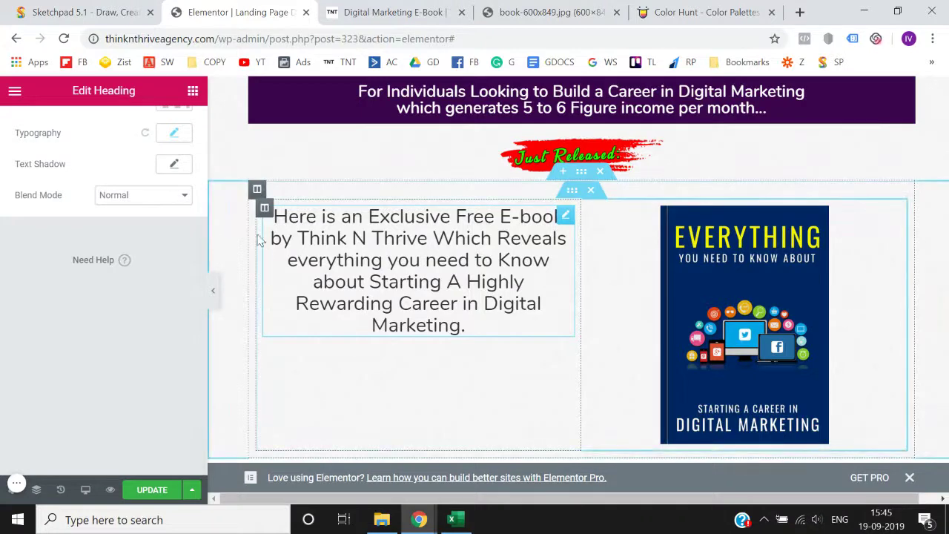
Reduce the left-column heading's font size to 26 px, preview the full-width layout, and update the page
click(174, 135)
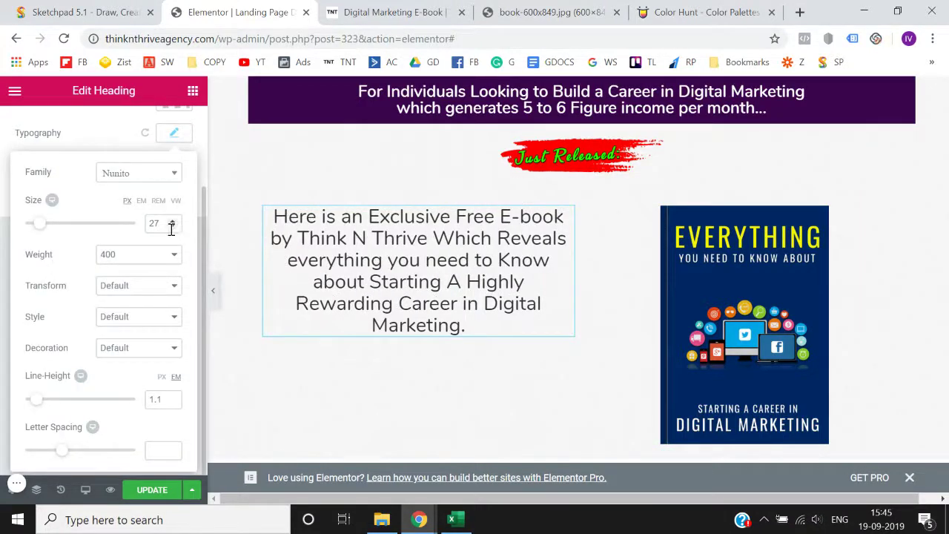
click(172, 227)
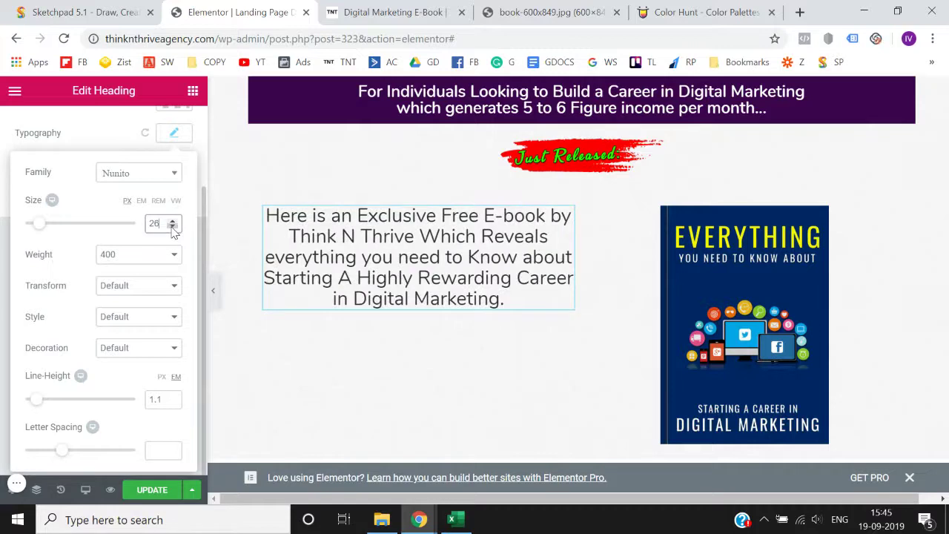
click(215, 308)
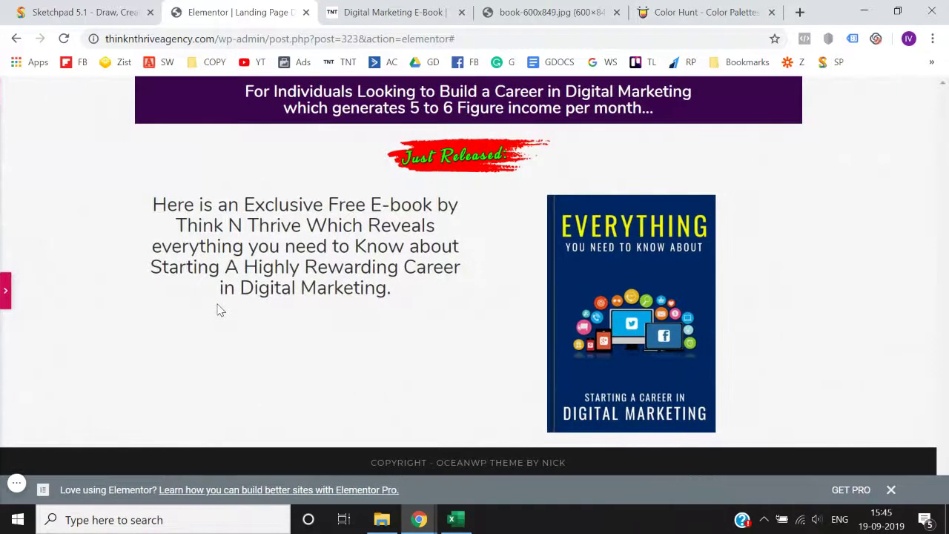
click(5, 294)
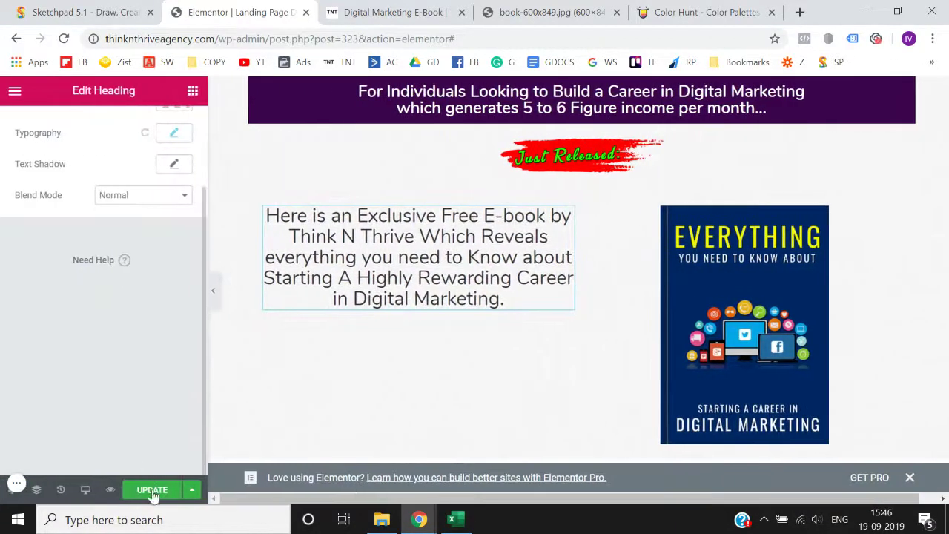
click(152, 490)
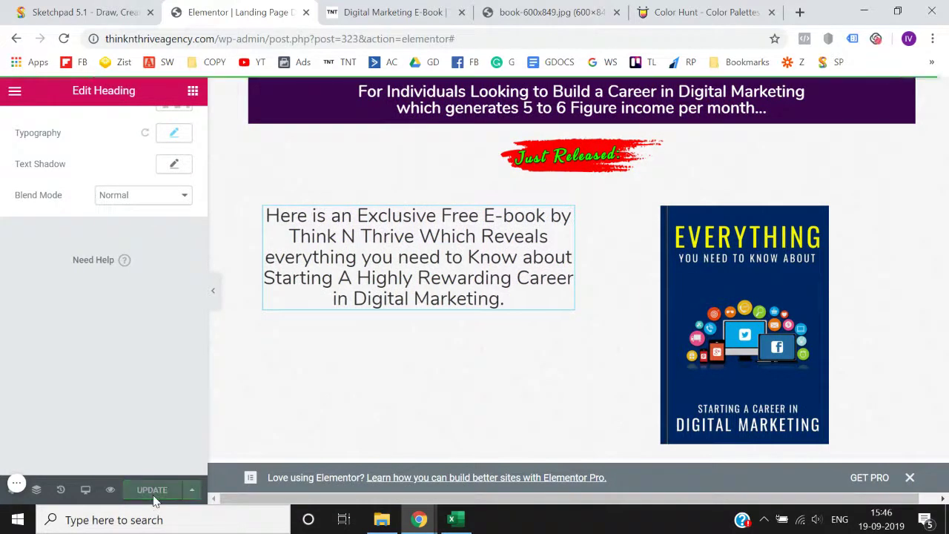
Check the Digital Marketing E-Book page, then add an Image widget below the left-column heading using Arrow.png from the media library
click(393, 12)
scroll(319, 367, down, 2)
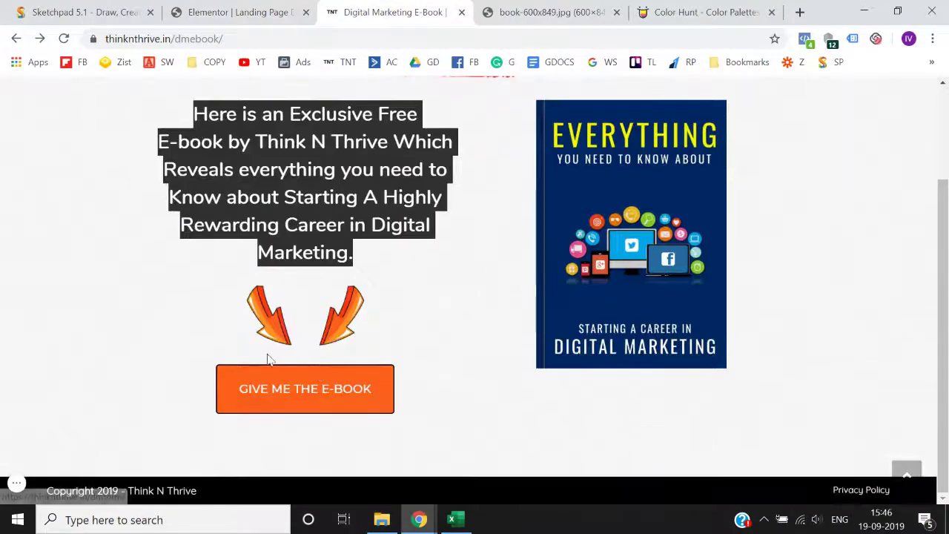
click(272, 7)
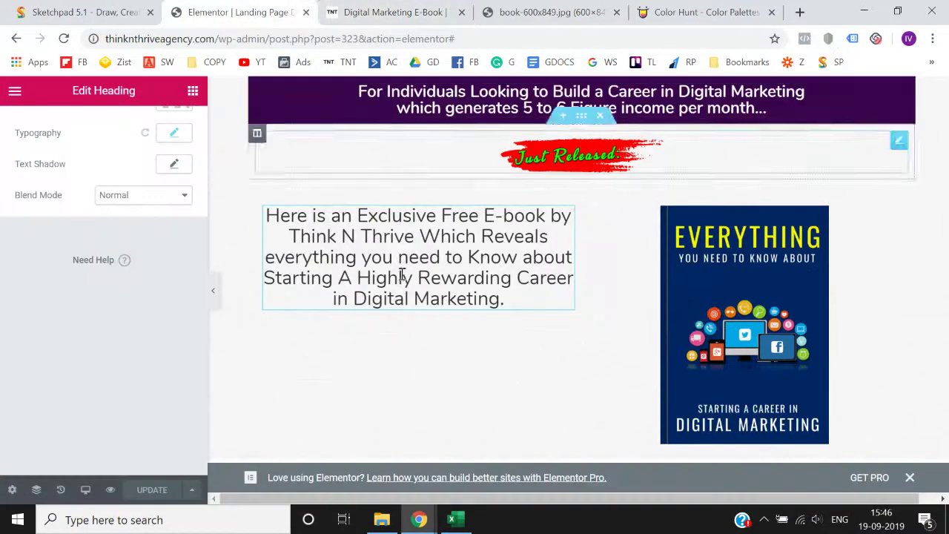
click(193, 91)
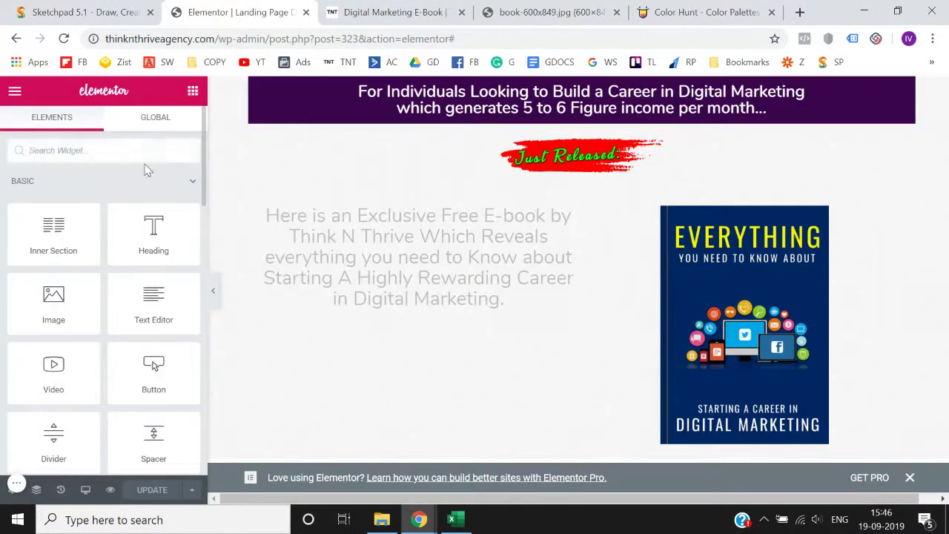
text(im)
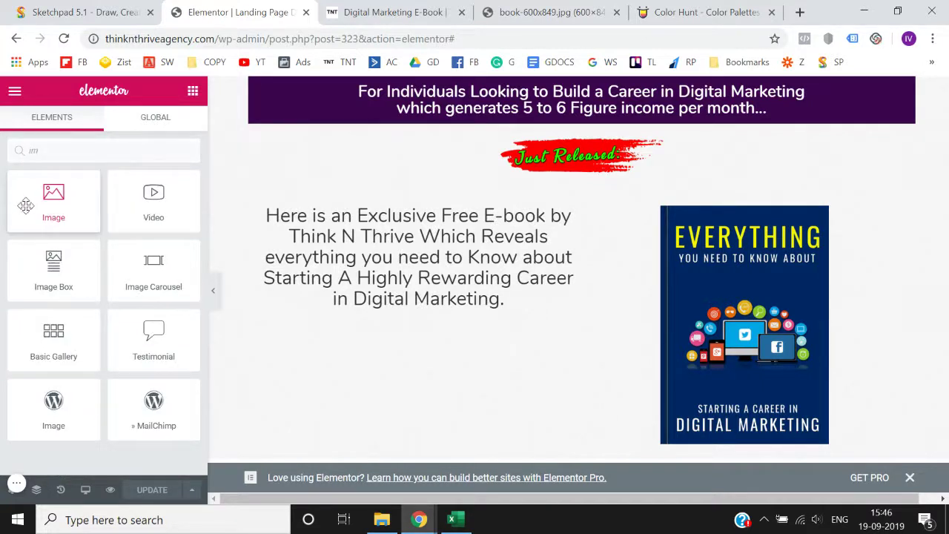
drag(26, 206, 392, 316)
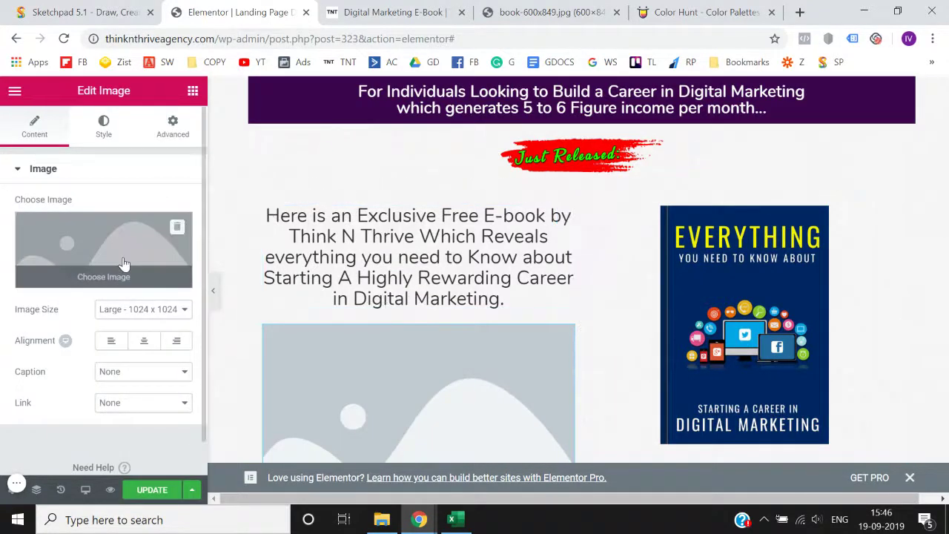
click(124, 264)
click(404, 263)
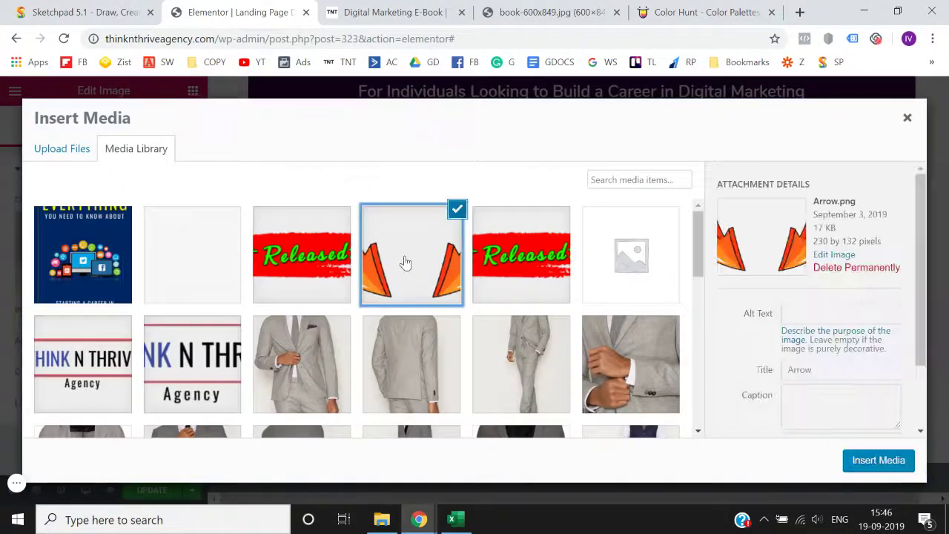
click(886, 465)
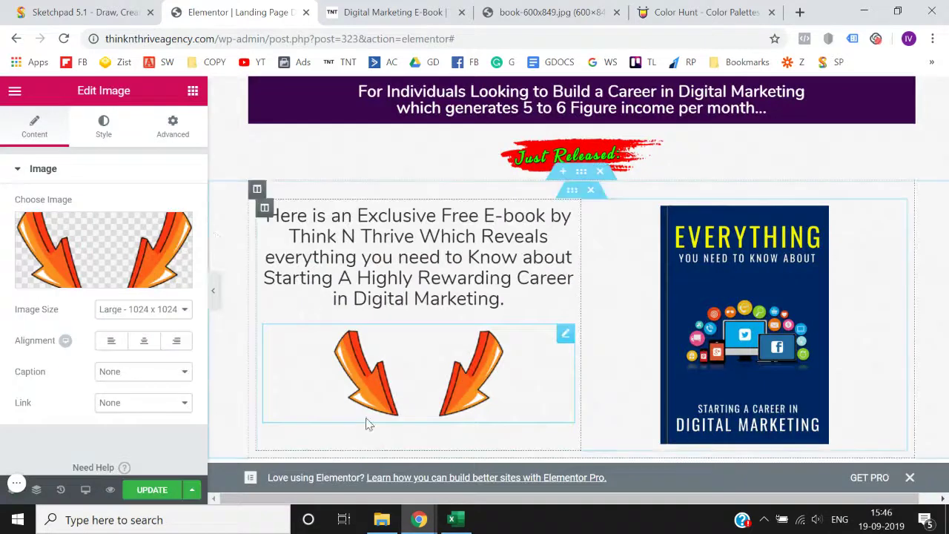
Reduce the arrow image's width and compare it with the arrows on the Digital Marketing E-Book page
click(104, 128)
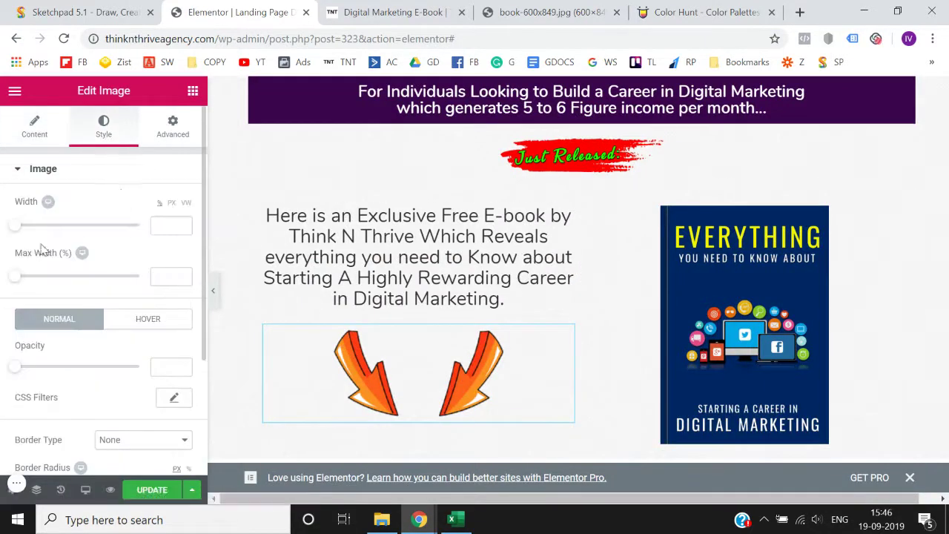
drag(18, 230, 57, 235)
key(ctrl+Tab)
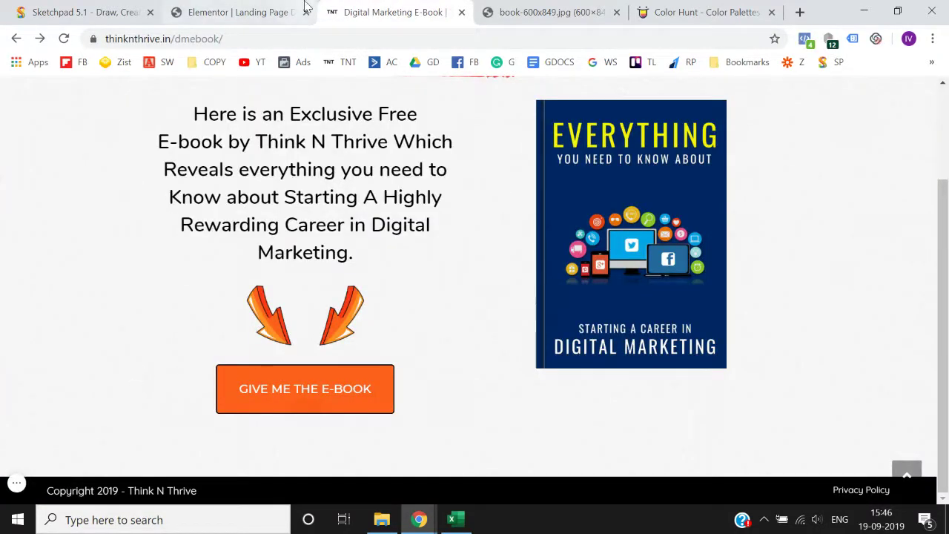
Return to the Elementor page and add a Button widget below the arrows with the text GIVE ME THE E-BOOK
click(172, 14)
click(192, 91)
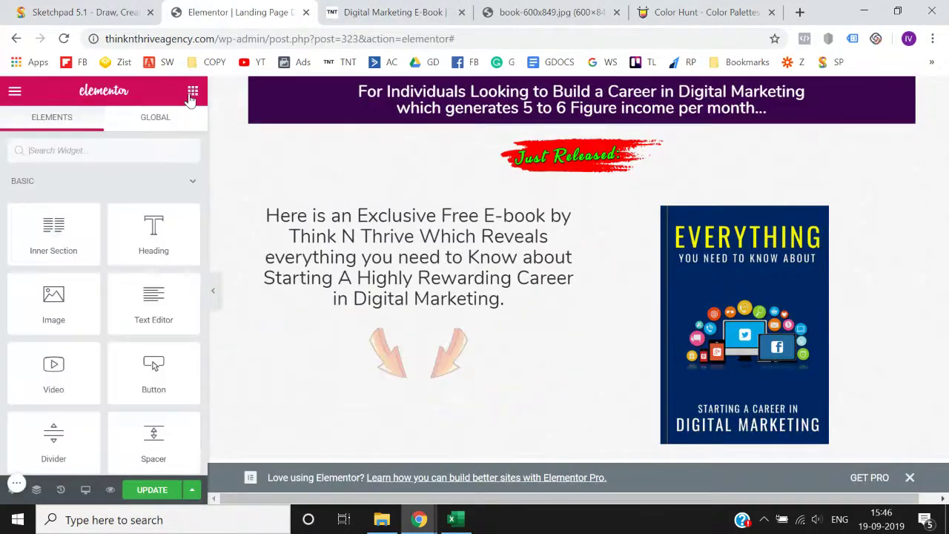
click(141, 151)
text(bu)
drag(53, 194, 425, 382)
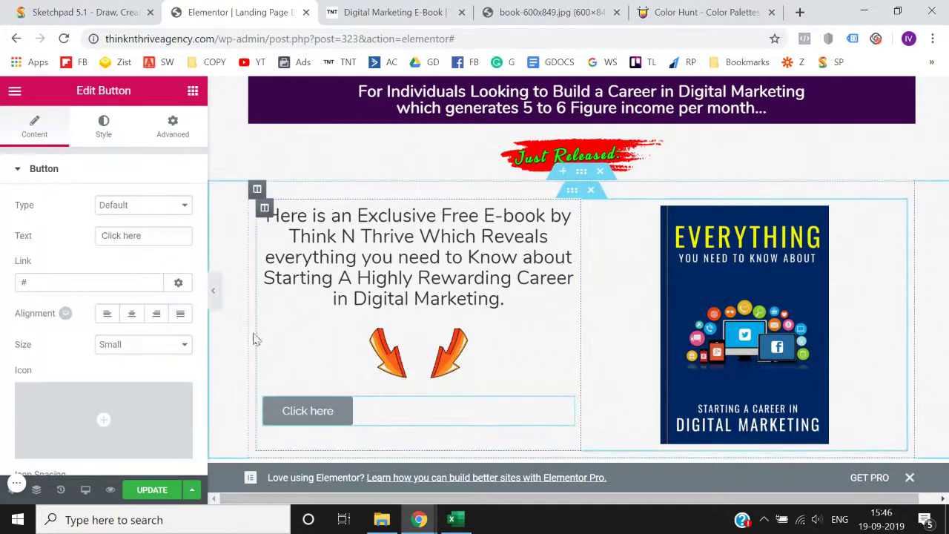
triple_click(161, 236)
text(GIVE ME THE)
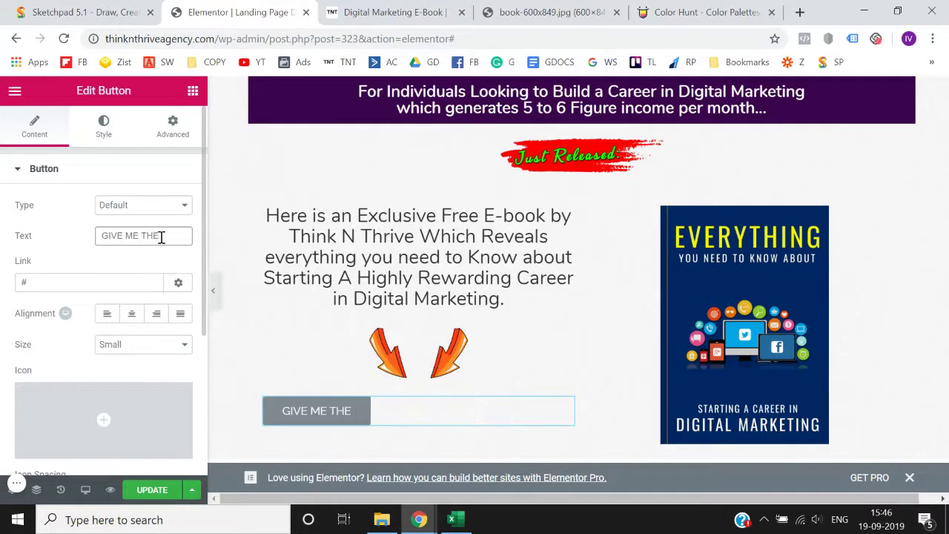
text( E-BOOK)
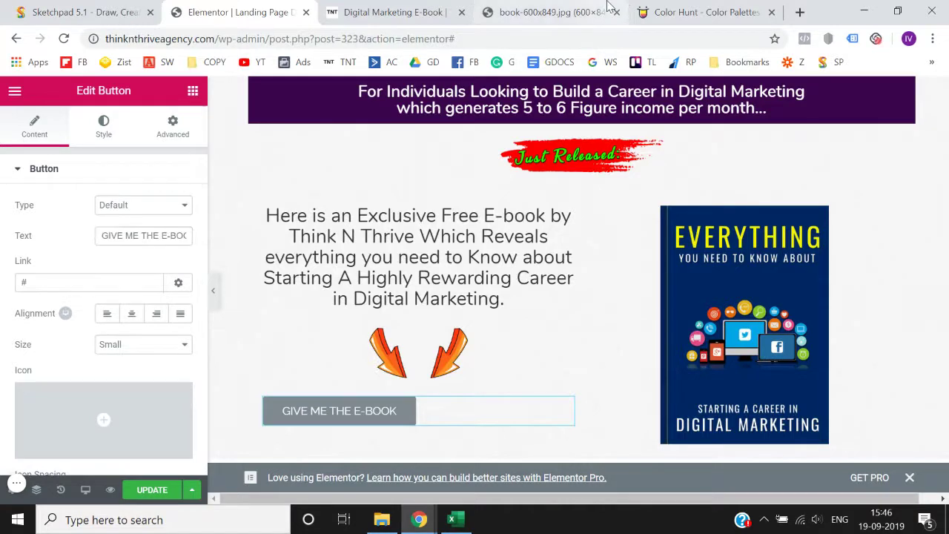
Switch to Color Hunt, browse the palettes, and copy the bright blue from the navy, blue and grey palette
click(667, 12)
scroll(256, 318, up, 3)
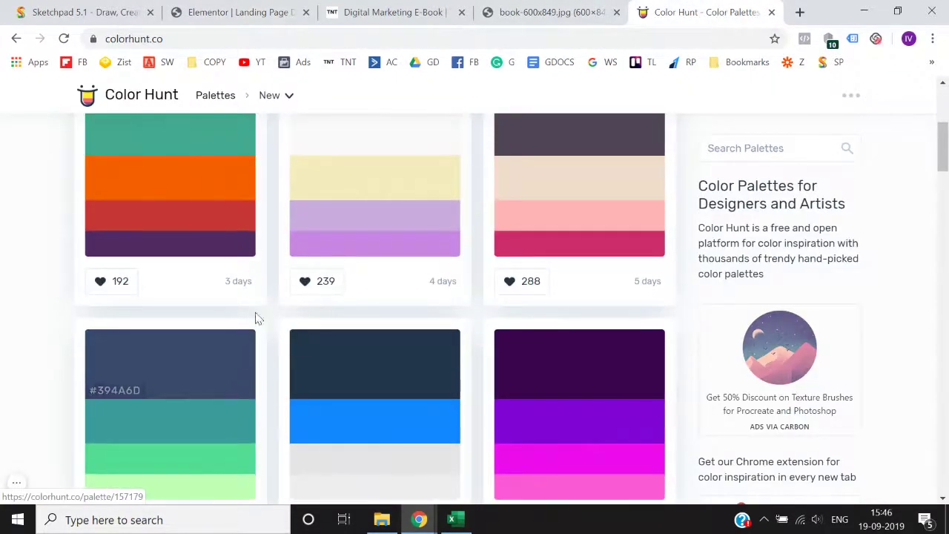
scroll(183, 191, up, 2)
scroll(183, 191, down, 5)
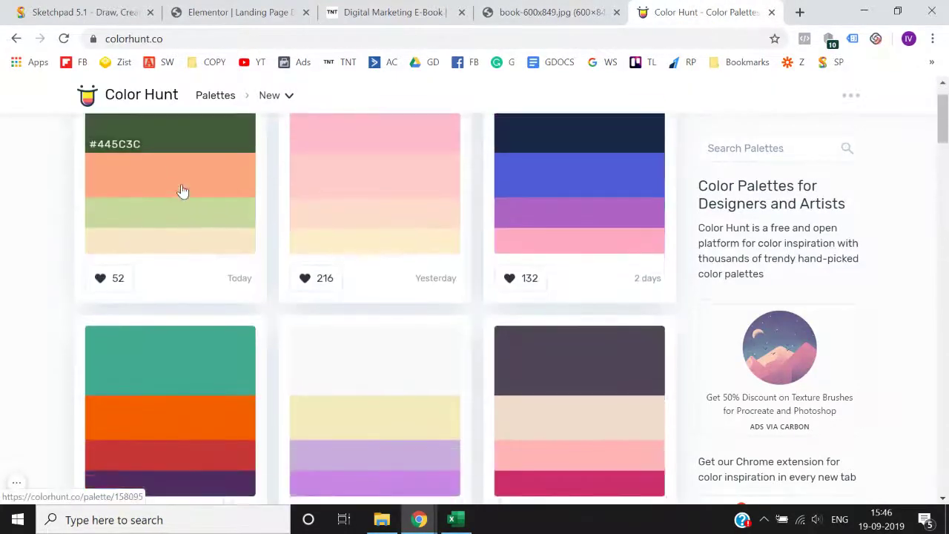
scroll(183, 190, down, 2)
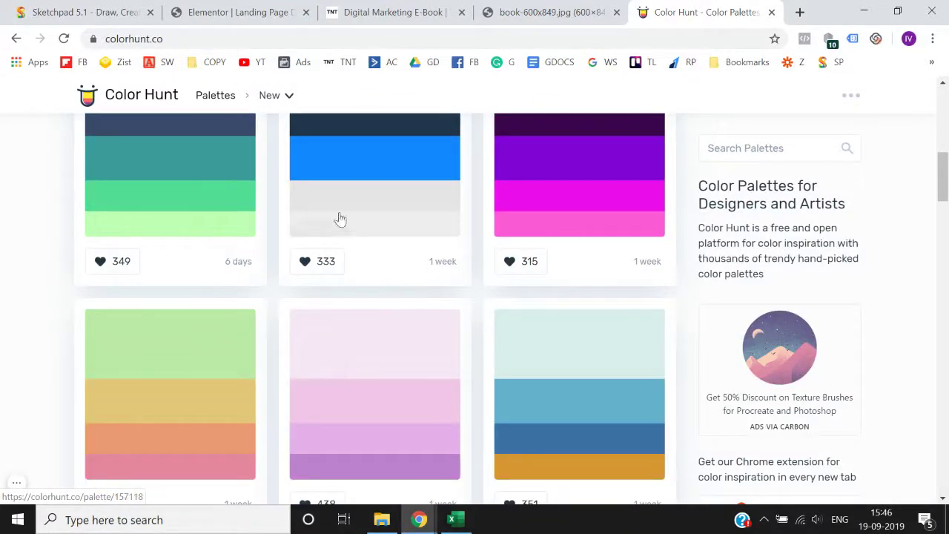
click(316, 183)
Return to the Elementor page and apply the copied blue as the button's background color
click(238, 12)
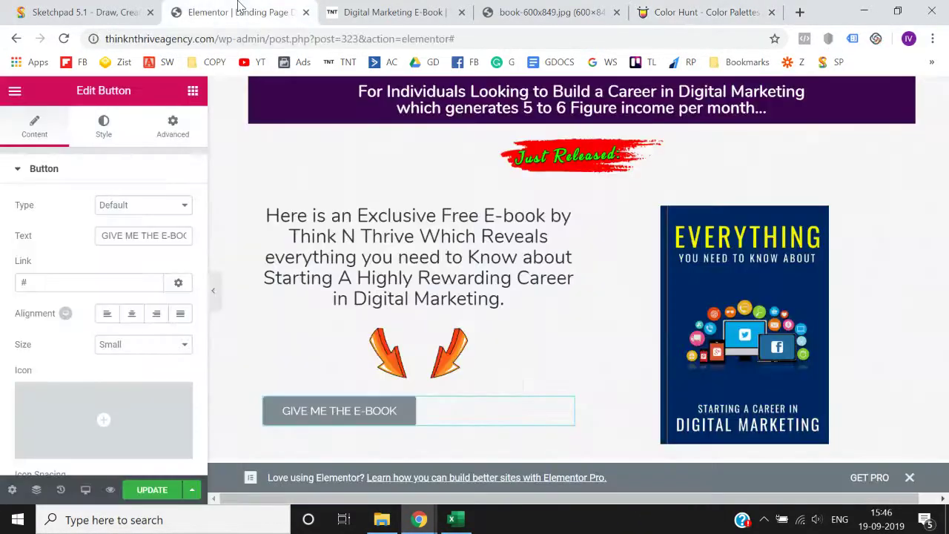
click(104, 126)
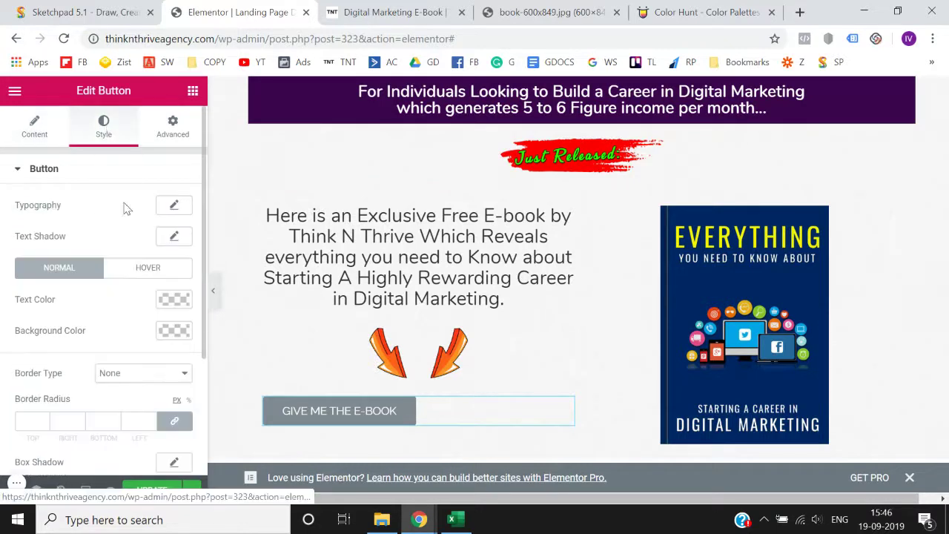
click(177, 333)
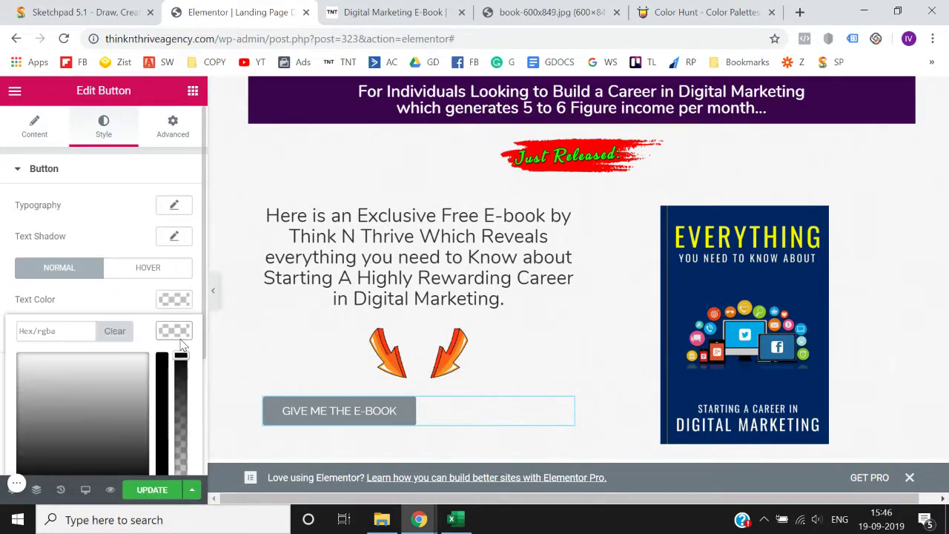
click(56, 331)
key(ctrl+v)
click(4, 280)
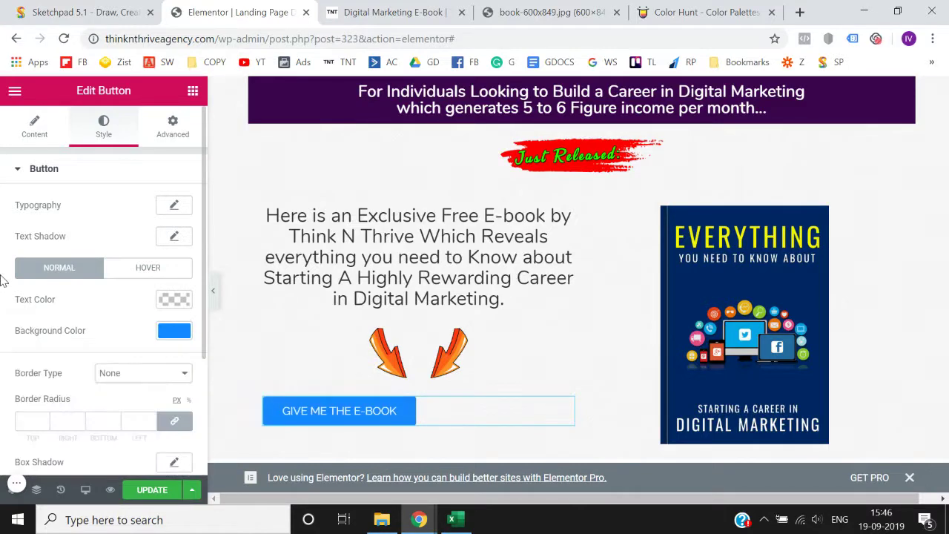
Center the GIVE ME THE E-BOOK button and set its size to Medium
click(35, 125)
scroll(85, 371, down, 3)
scroll(85, 371, up, 3)
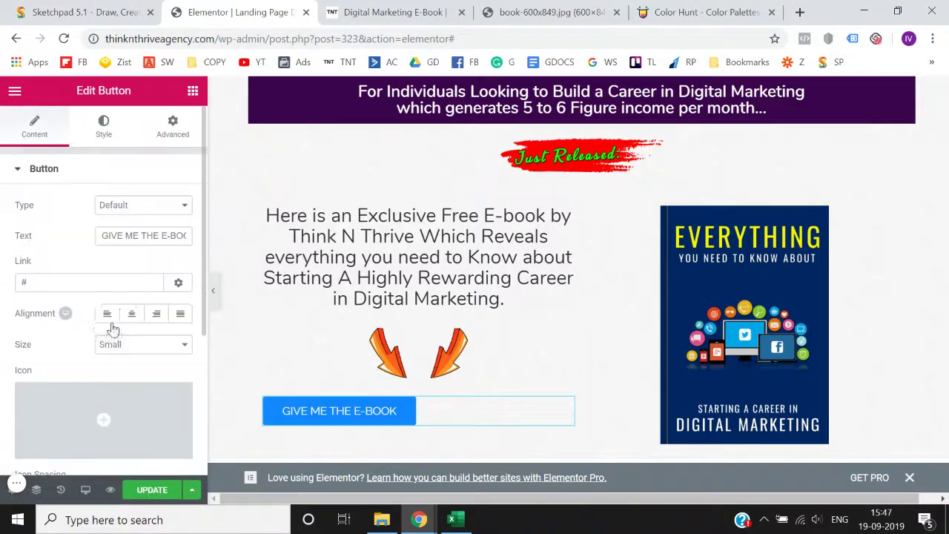
click(131, 314)
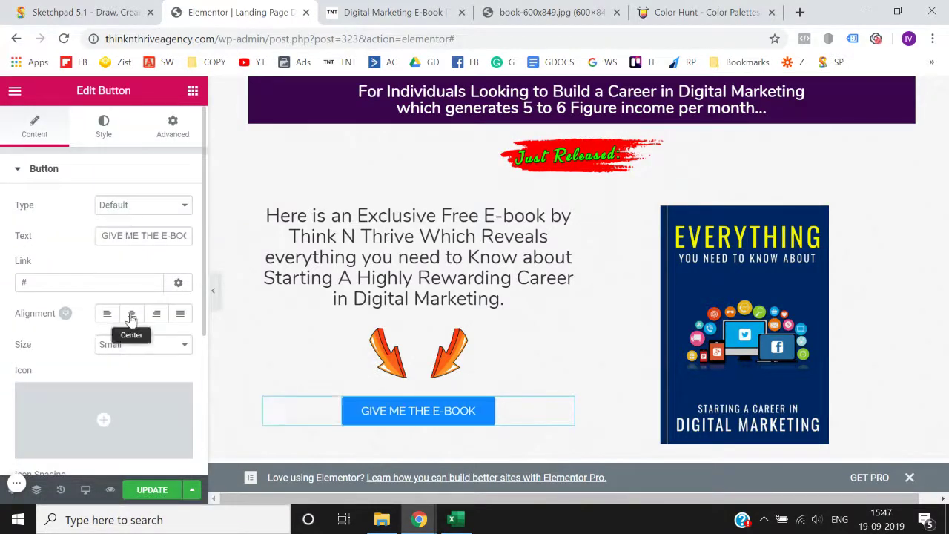
scroll(175, 246, down, 3)
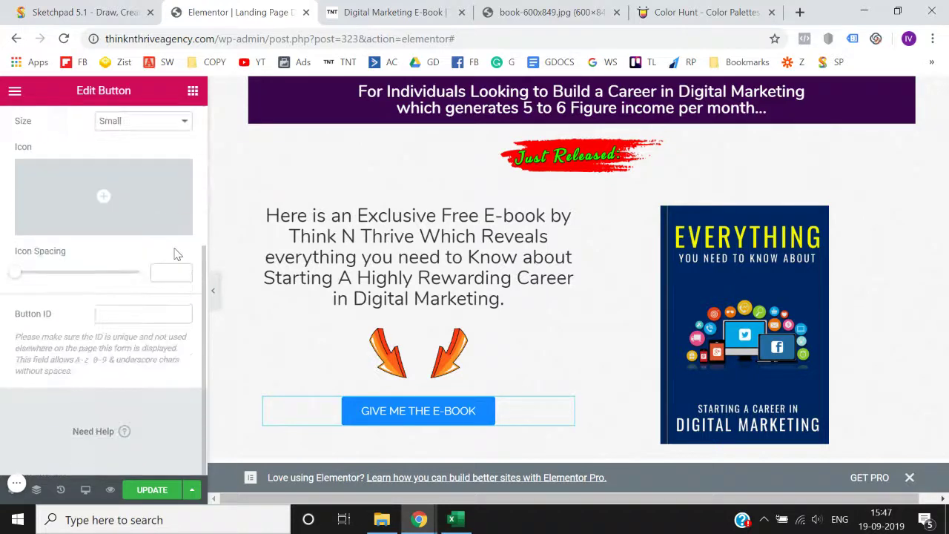
click(158, 125)
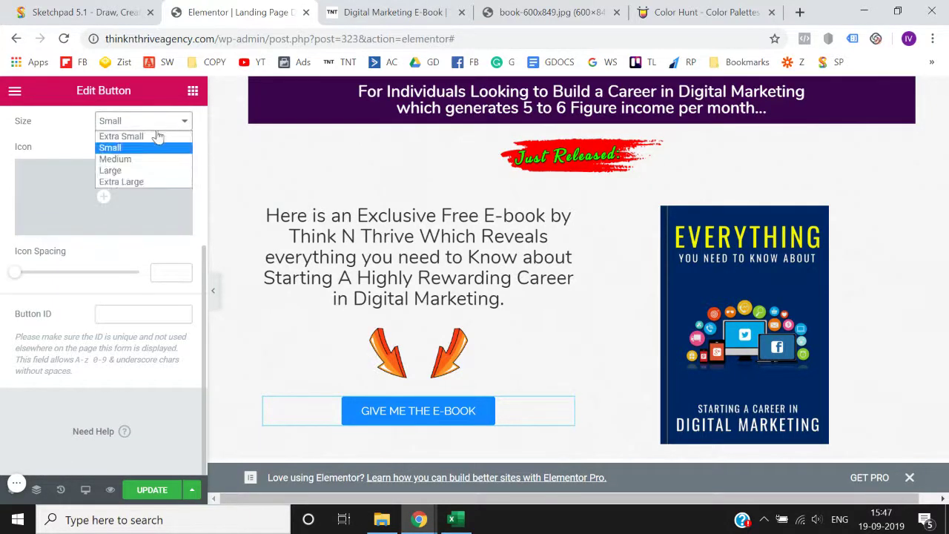
click(144, 160)
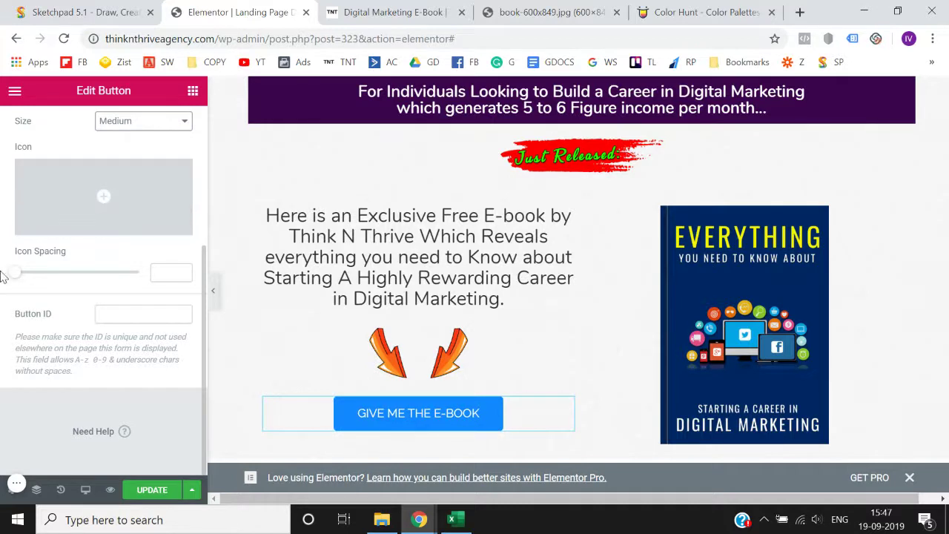
Update the landing page and open its preview to check the desktop layout
click(152, 489)
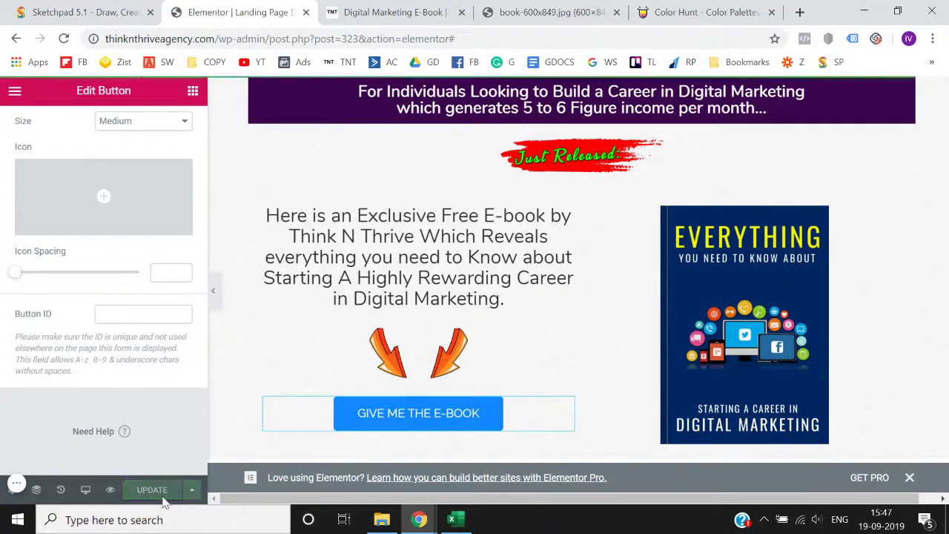
click(111, 491)
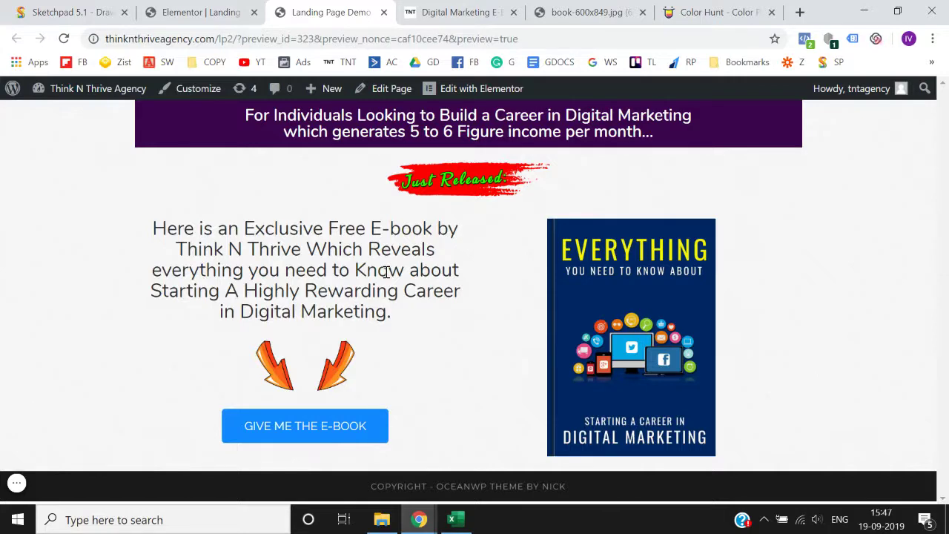
click(208, 12)
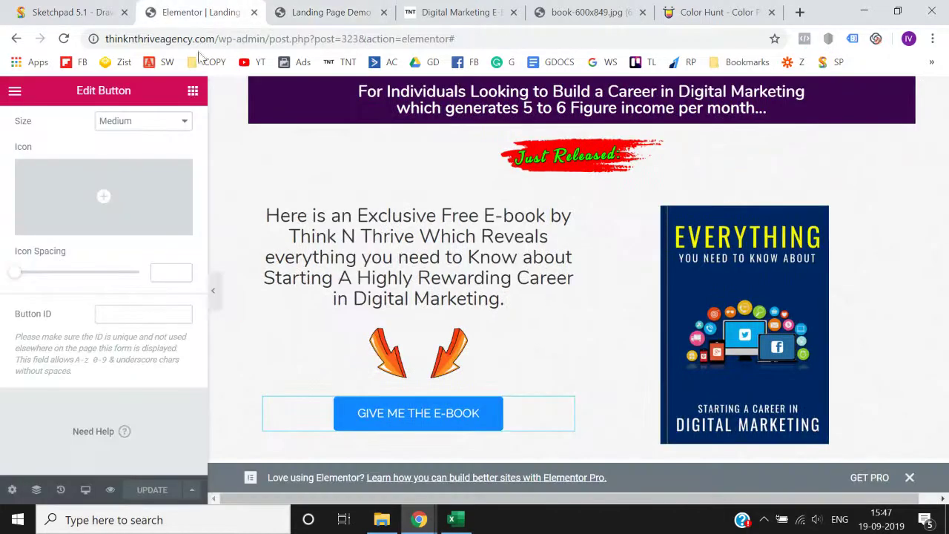
Switch the Elementor page to the mobile view and set the purple banner heading's font size to 19 px
click(85, 491)
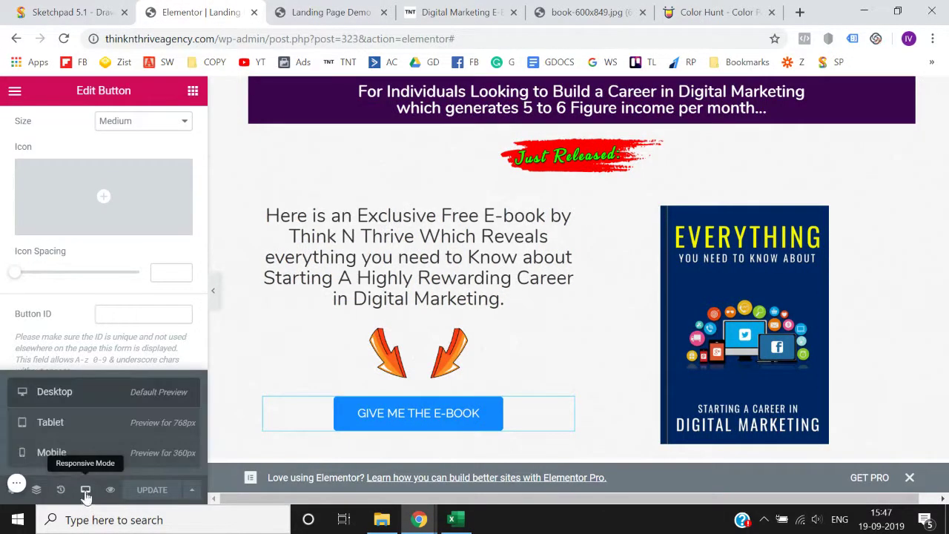
click(89, 464)
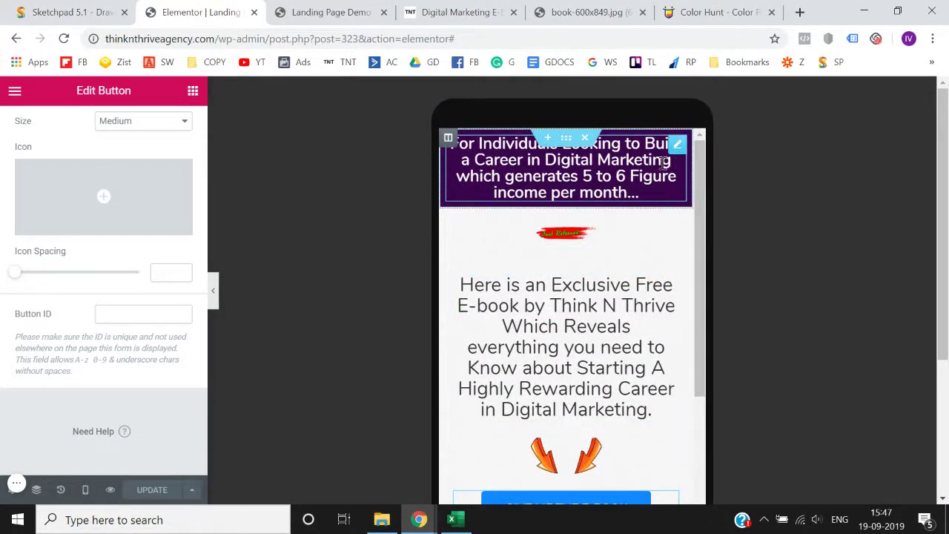
click(677, 144)
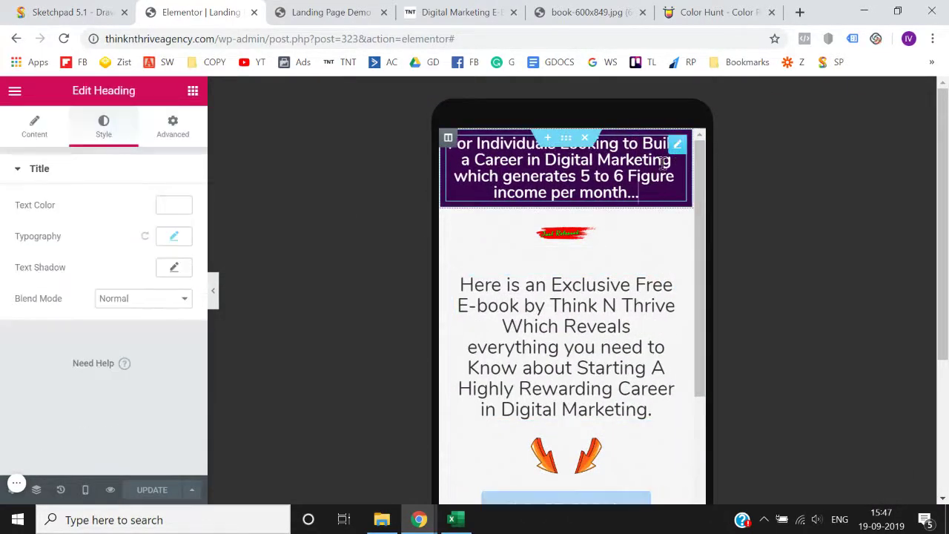
click(174, 238)
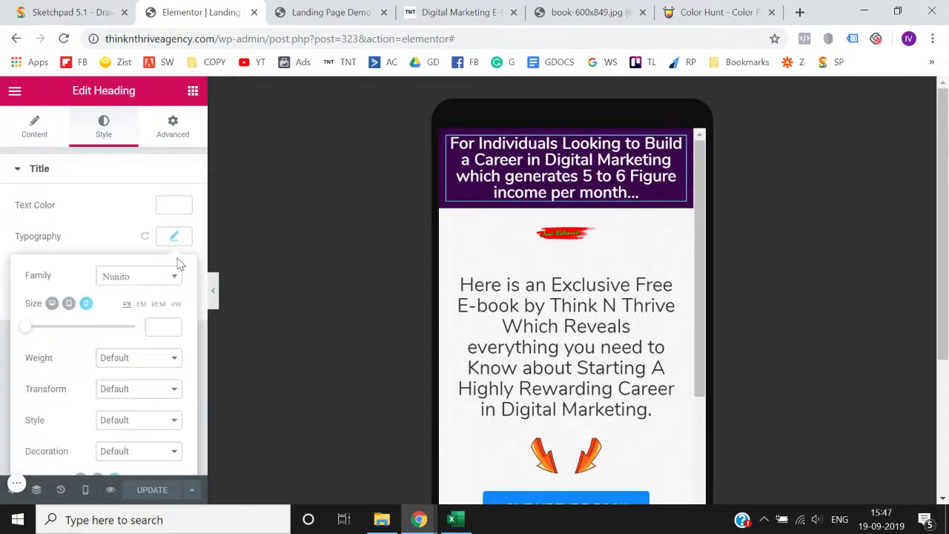
click(172, 327)
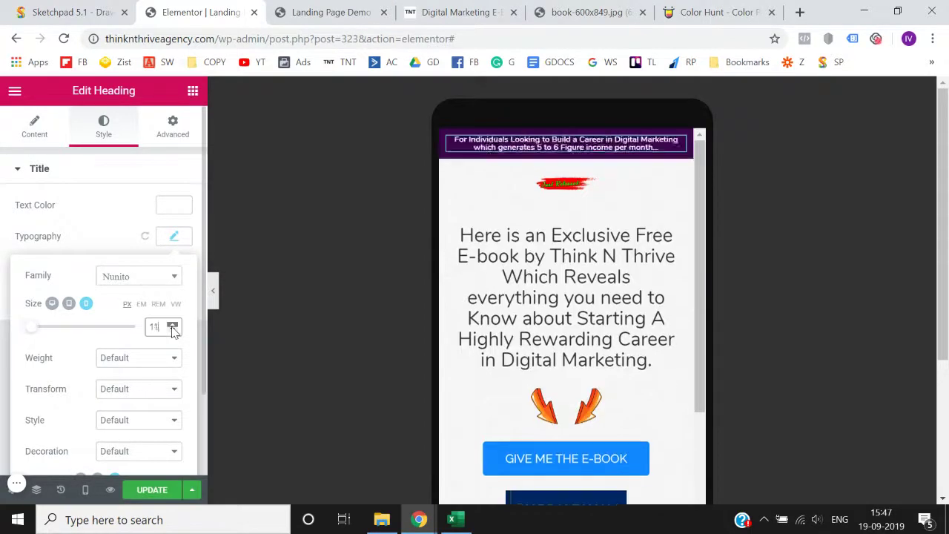
click(172, 327)
click(172, 327)
click(172, 326)
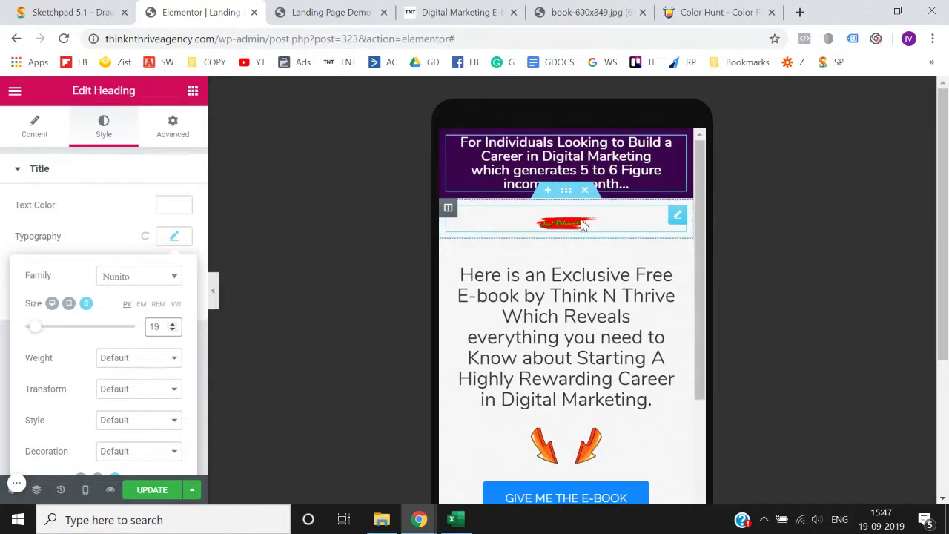
Set the Just Released image's mobile width to 60%
click(583, 225)
click(104, 126)
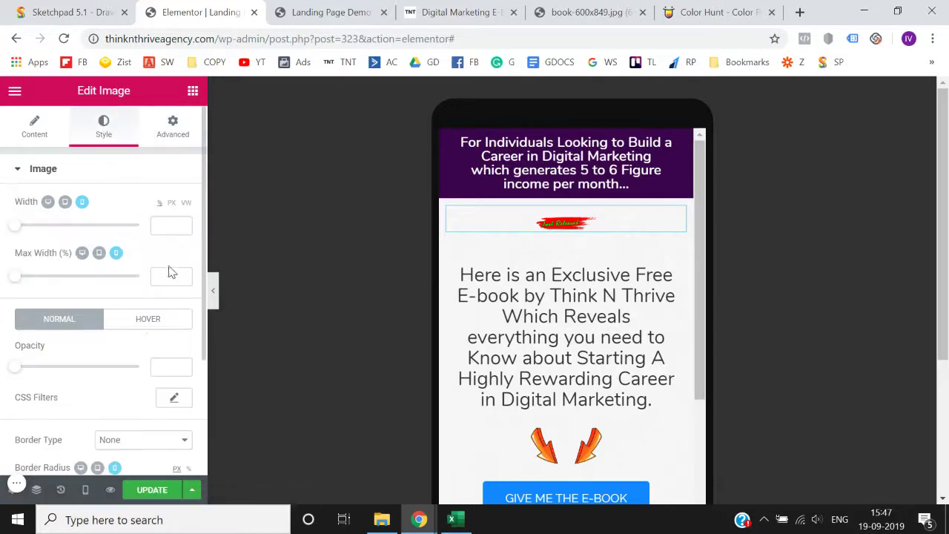
click(182, 223)
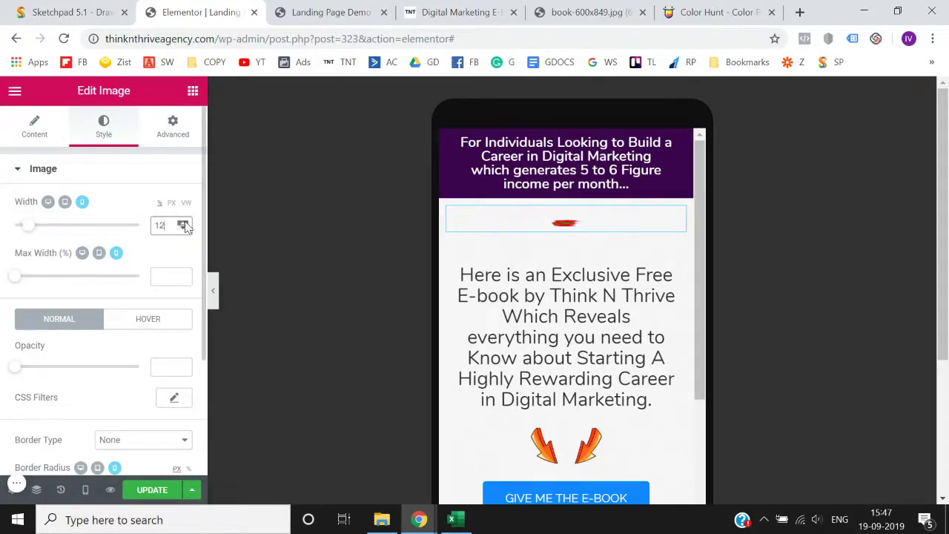
drag(183, 222, 183, 223)
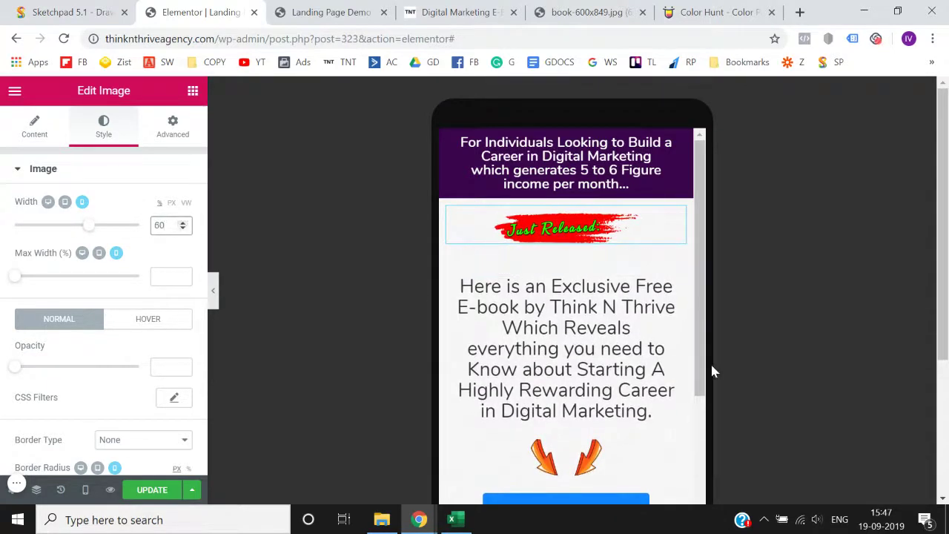
Set the mobile font size of the "Here is an Exclusive Free E-book" heading to 25 px
click(637, 356)
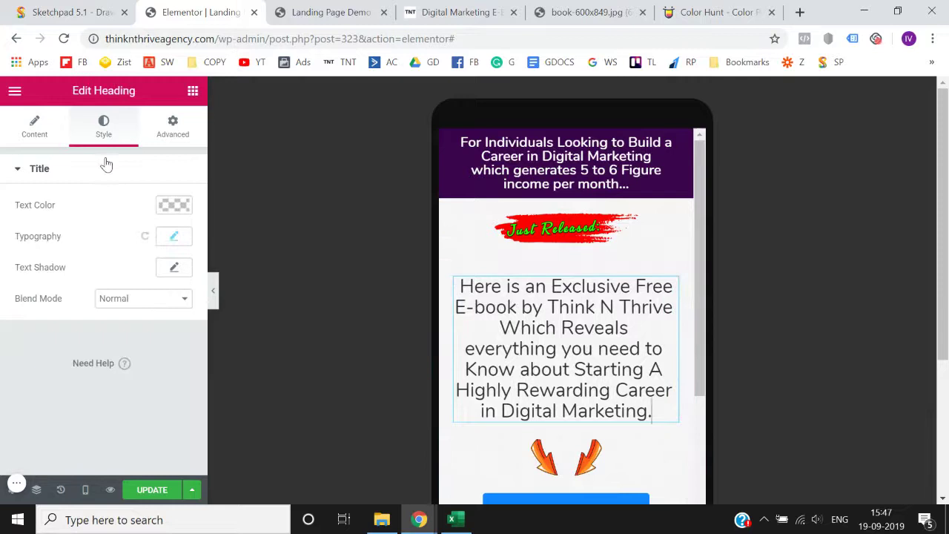
click(174, 236)
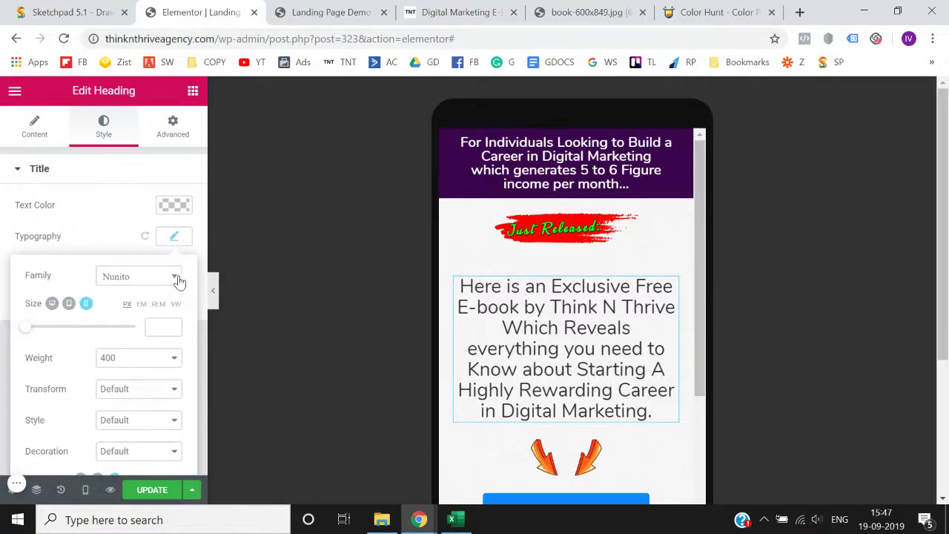
click(174, 330)
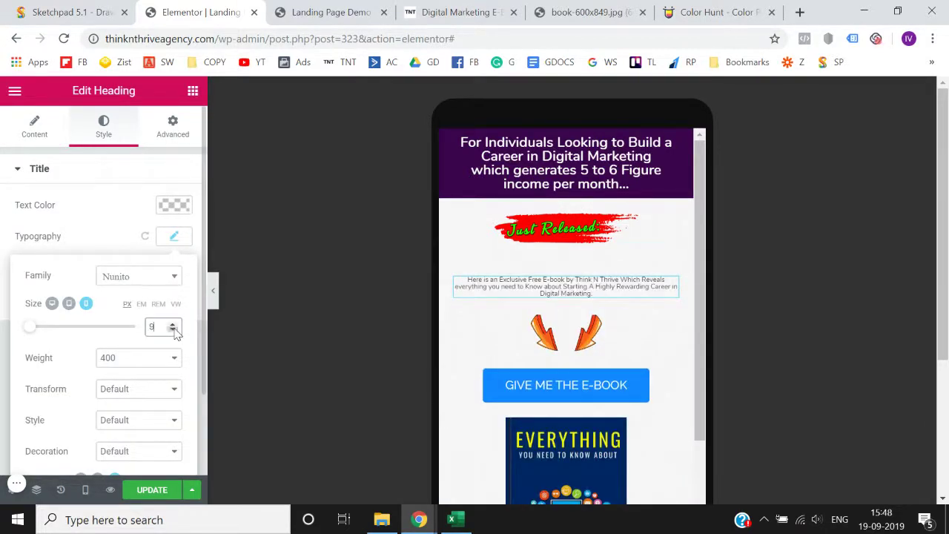
click(173, 327)
click(173, 327)
click(173, 327)
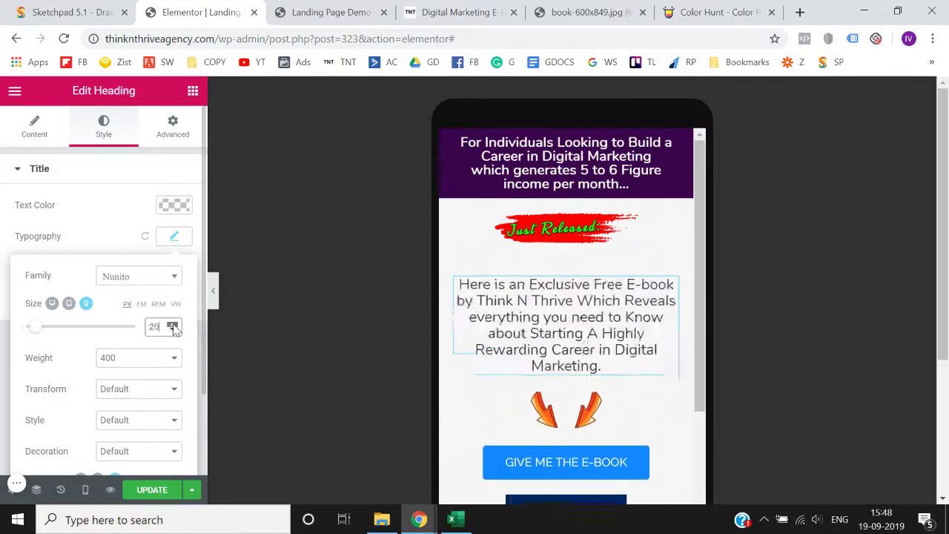
click(174, 327)
click(174, 327)
click(174, 327)
click(173, 327)
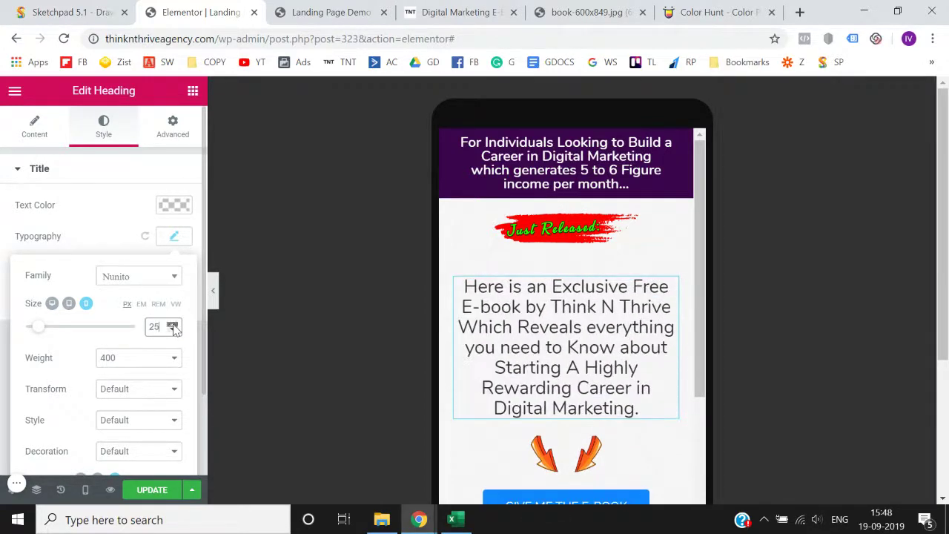
Set the mobile width of the orange arrows image above the button to 35%
scroll(556, 356, down, 4)
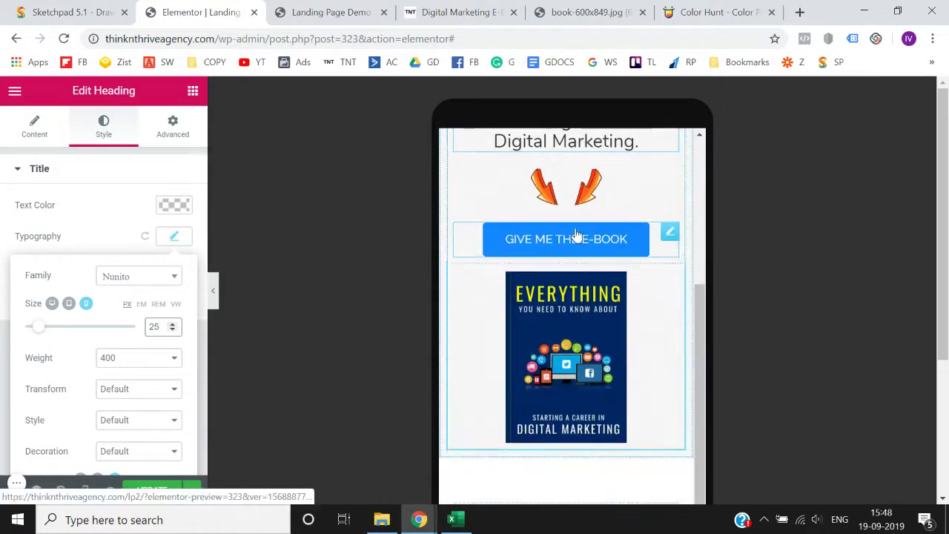
scroll(571, 282, up, 2)
click(573, 310)
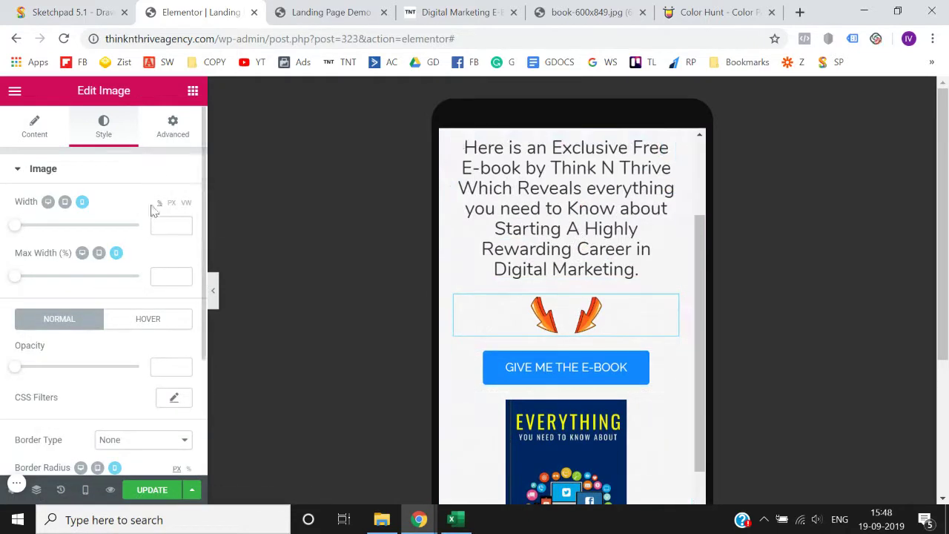
click(185, 224)
click(185, 224)
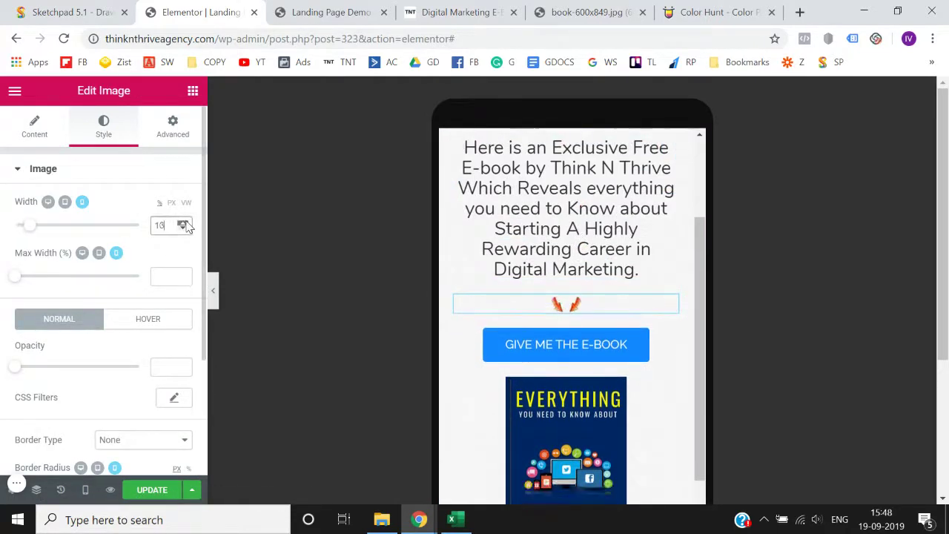
click(185, 224)
click(186, 224)
click(186, 224)
click(186, 224)
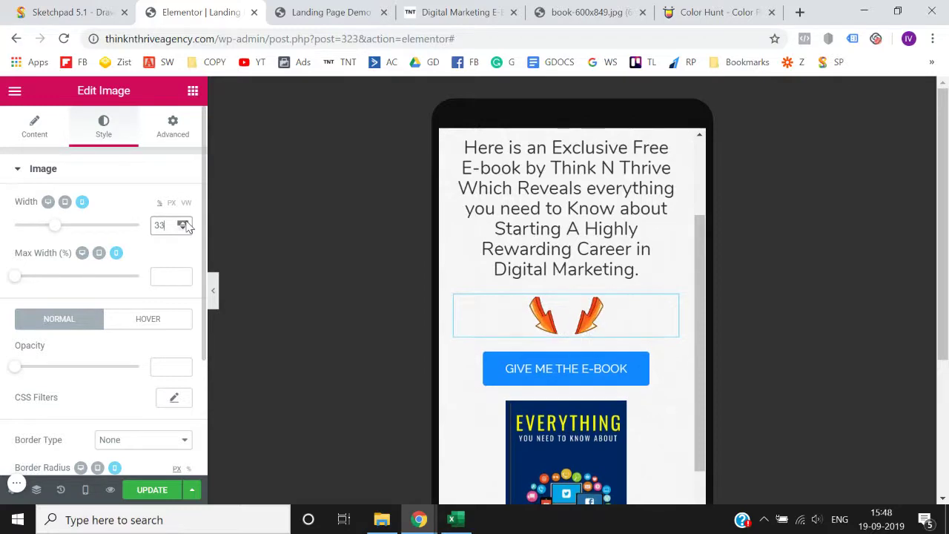
click(185, 224)
scroll(667, 407, down, 3)
scroll(564, 397, up, 6)
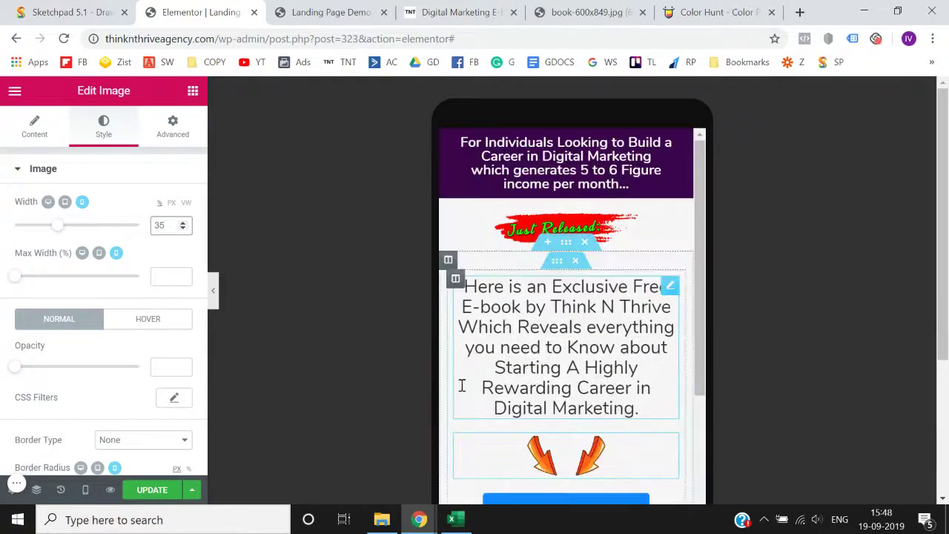
Update the page with the mobile changes and switch back to the desktop view
click(152, 491)
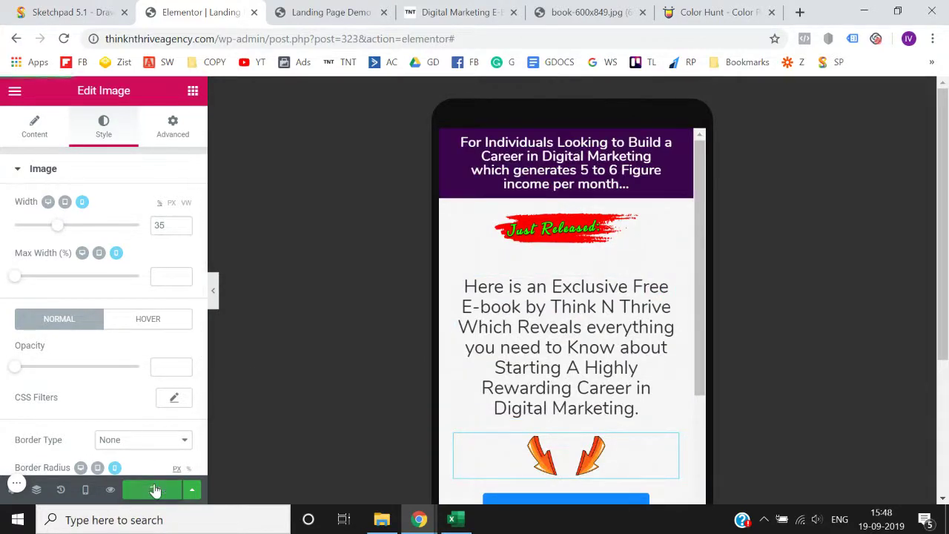
click(88, 496)
click(92, 403)
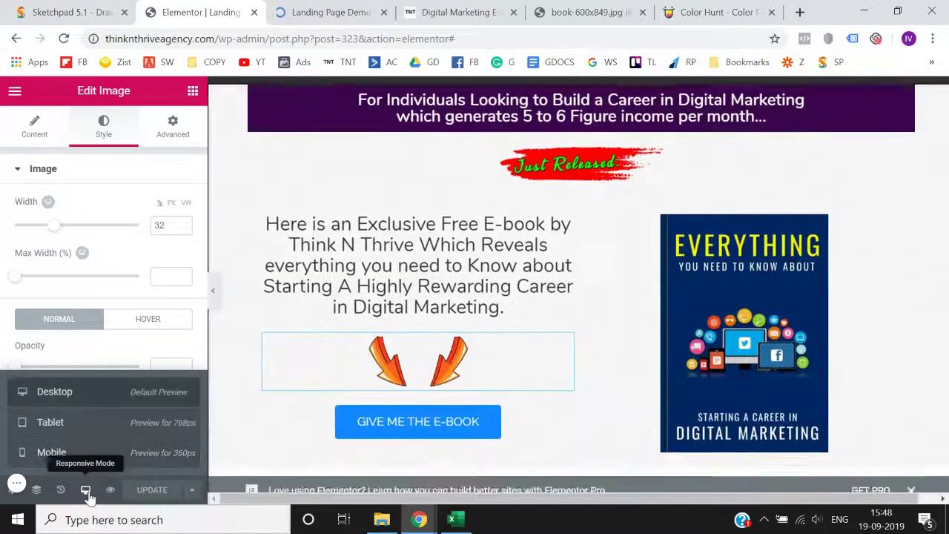
Exit Elementor to the WordPress page editor and update Landing Page Demo 2
click(15, 90)
click(109, 423)
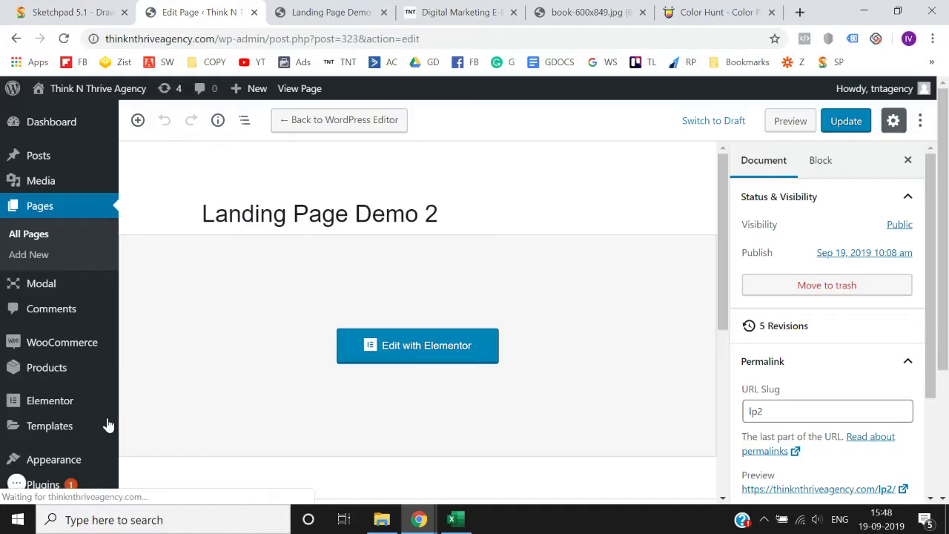
click(848, 120)
Switch to the Landing Page Demo preview to examine the finished page
click(364, 9)
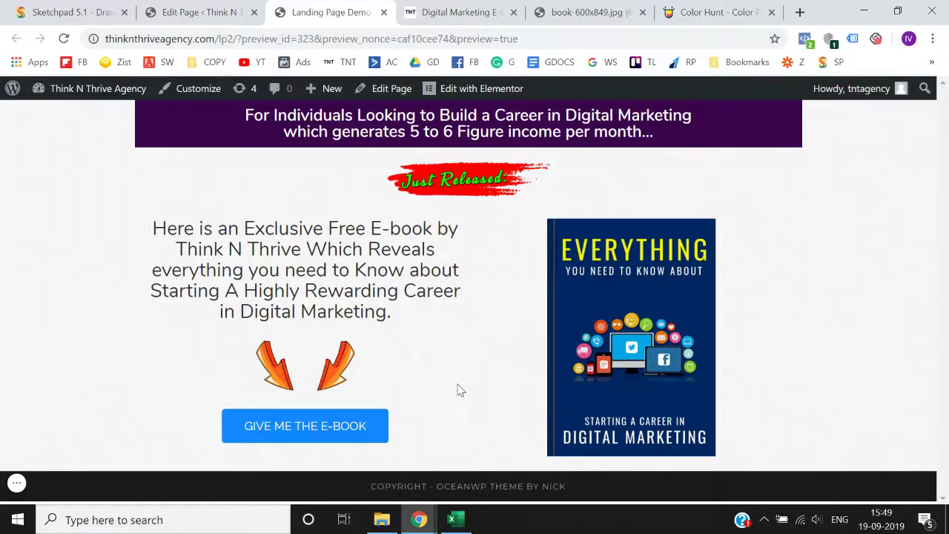
mouse_move(18, 485)
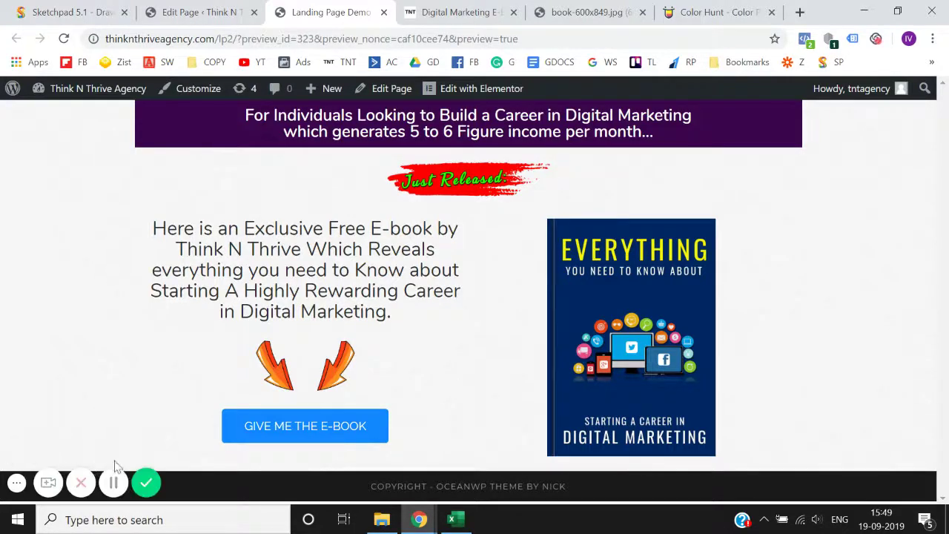